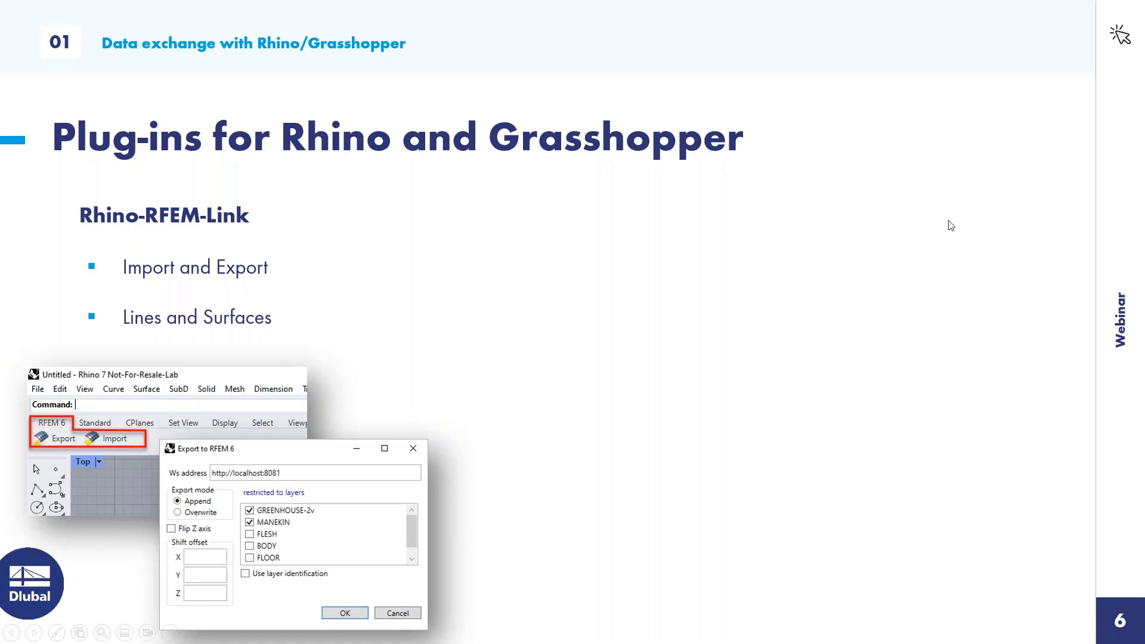
Step: Bring the Rhino and RFEM windows up side by side
key("alt+Tab")
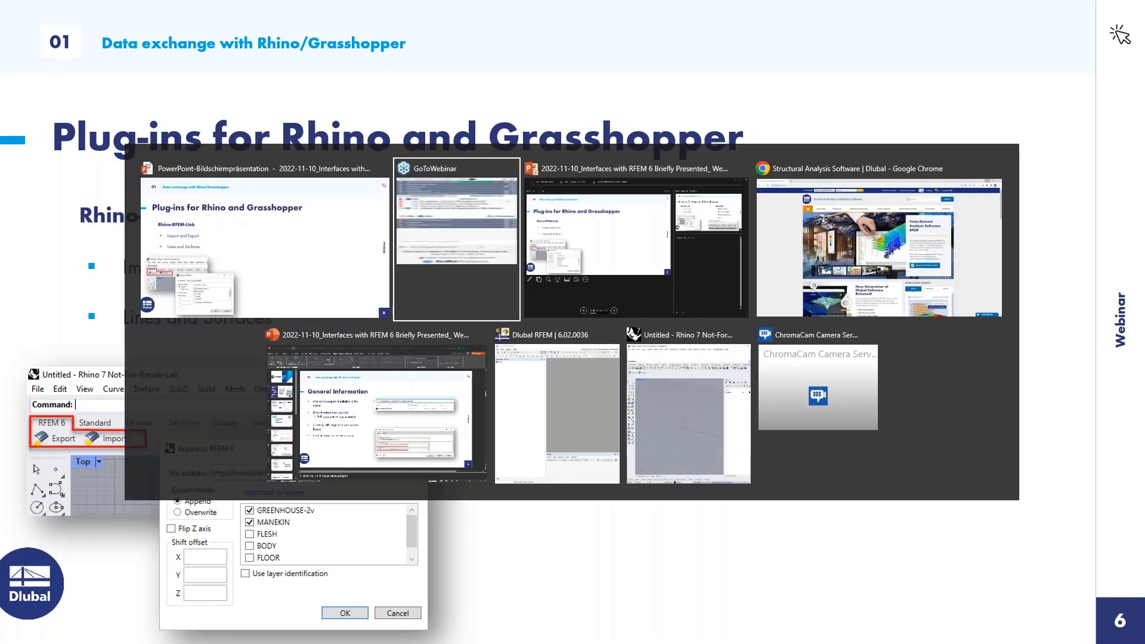
left_click(690, 414)
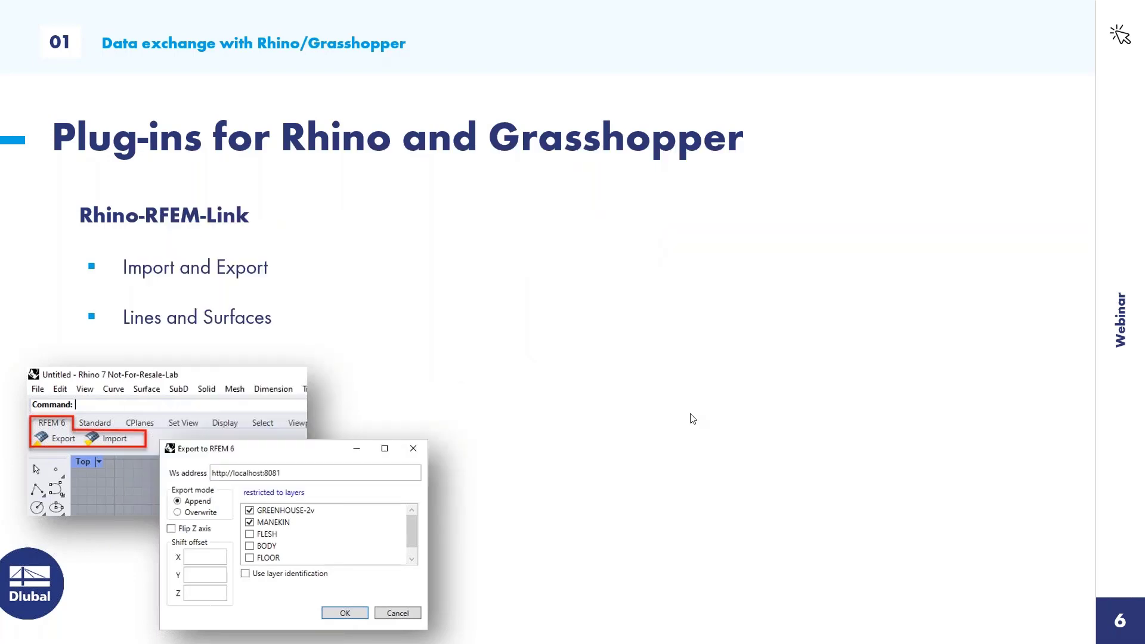
key("alt+Tab")
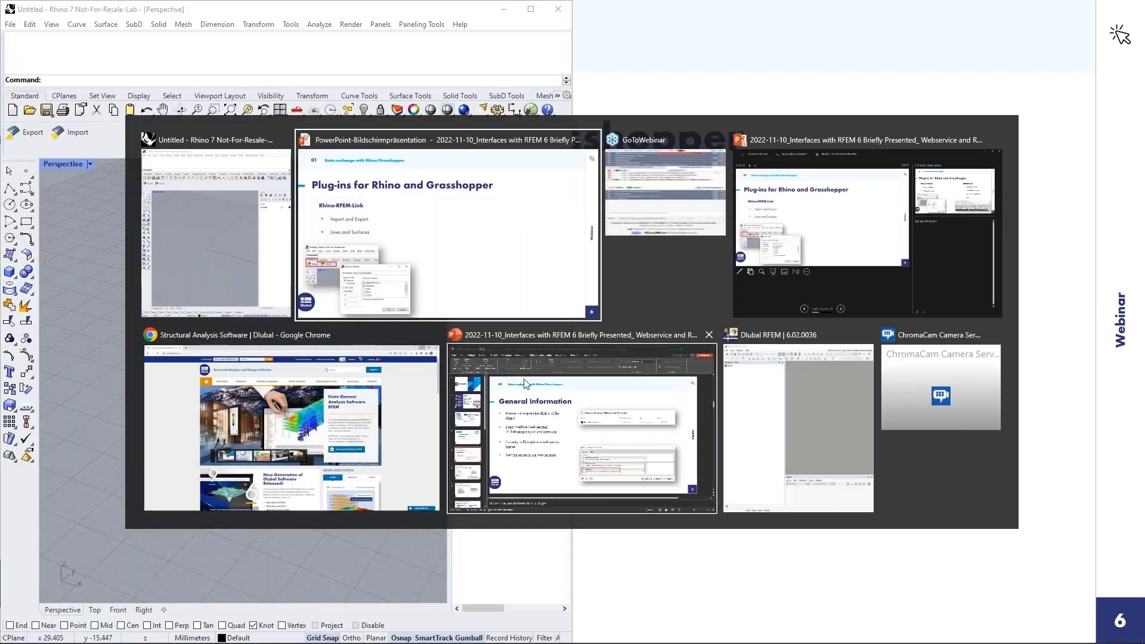
left_click(767, 401)
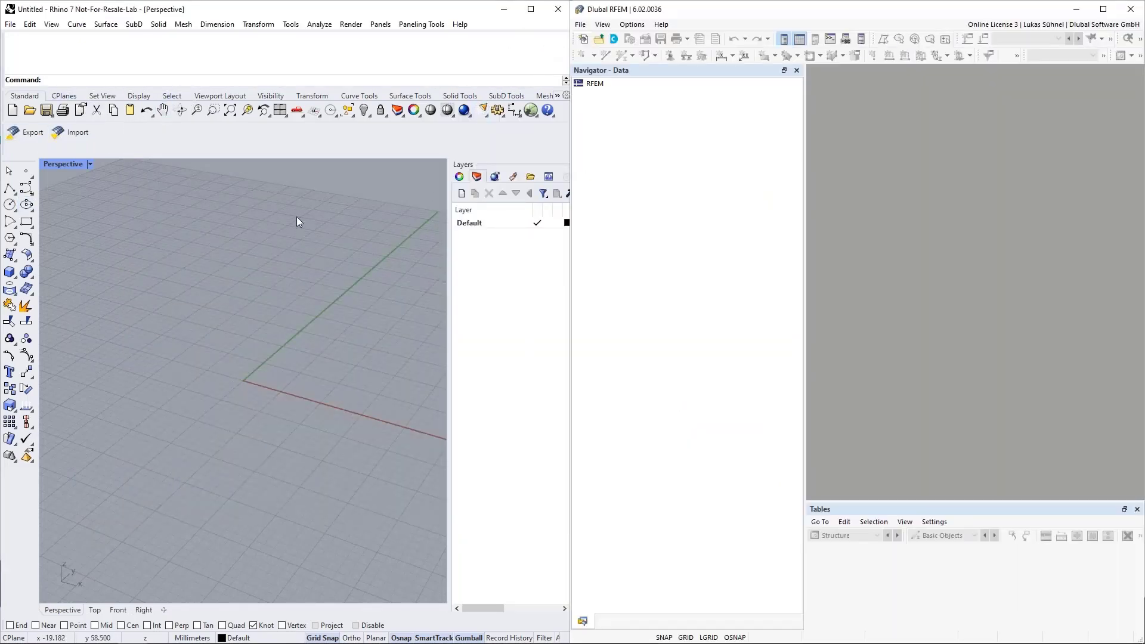
Step: Open the recent FF-Roof.3dm model and orbit the Perspective view around the roof
left_click(10, 25)
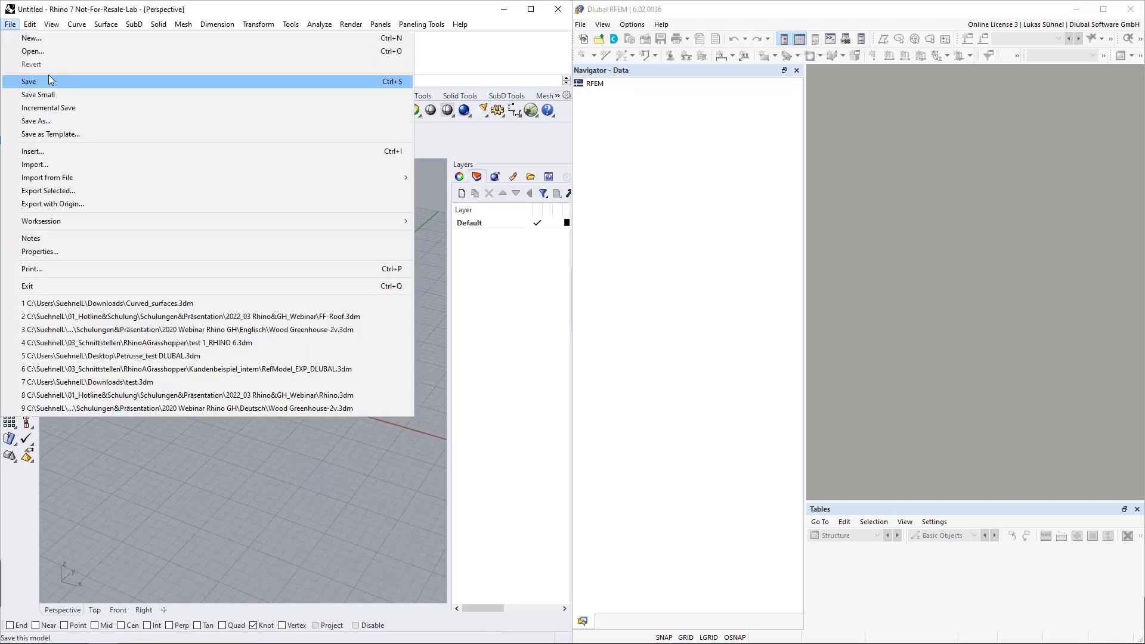
left_click(116, 318)
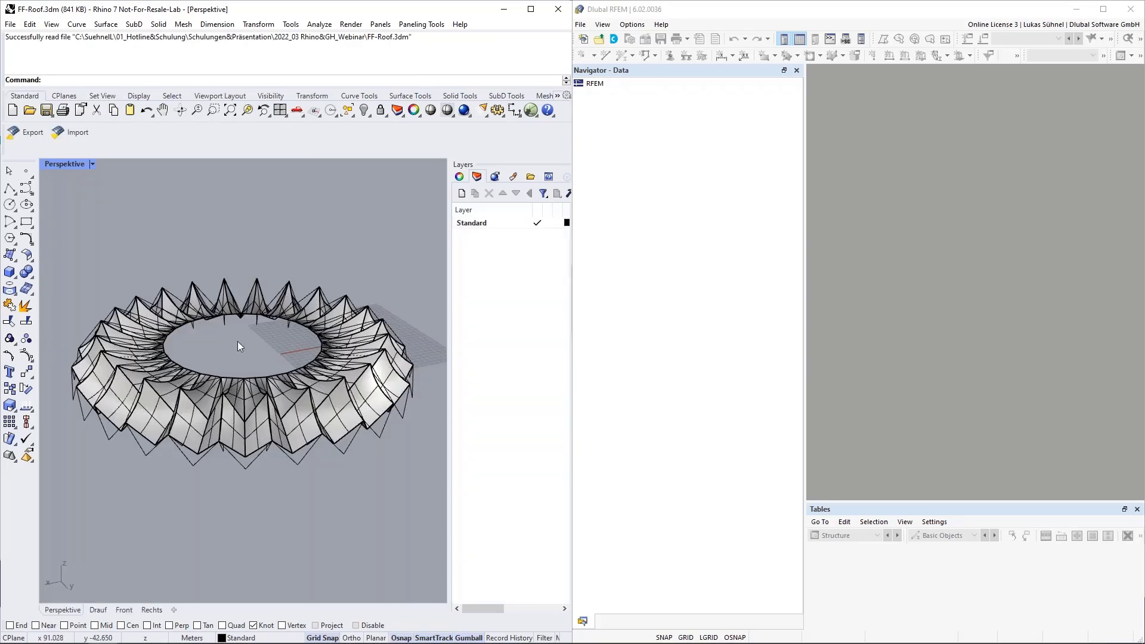
right_click_drag(240, 346, 202, 366)
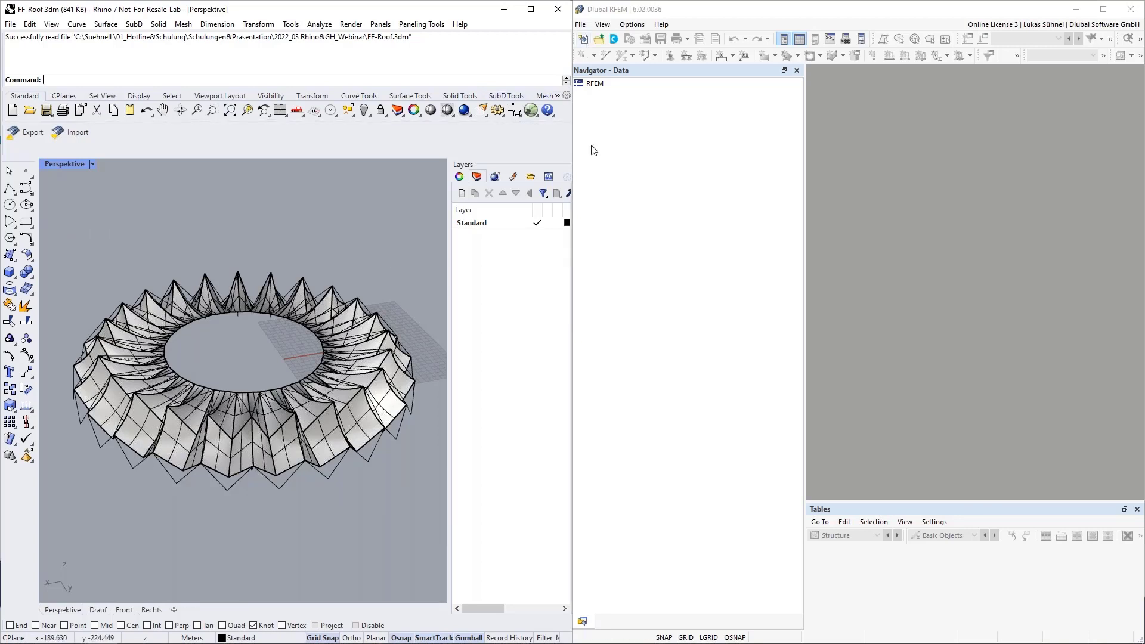
Step: Create a new 3D RFEM model named 'Membran roof'
left_click(585, 40)
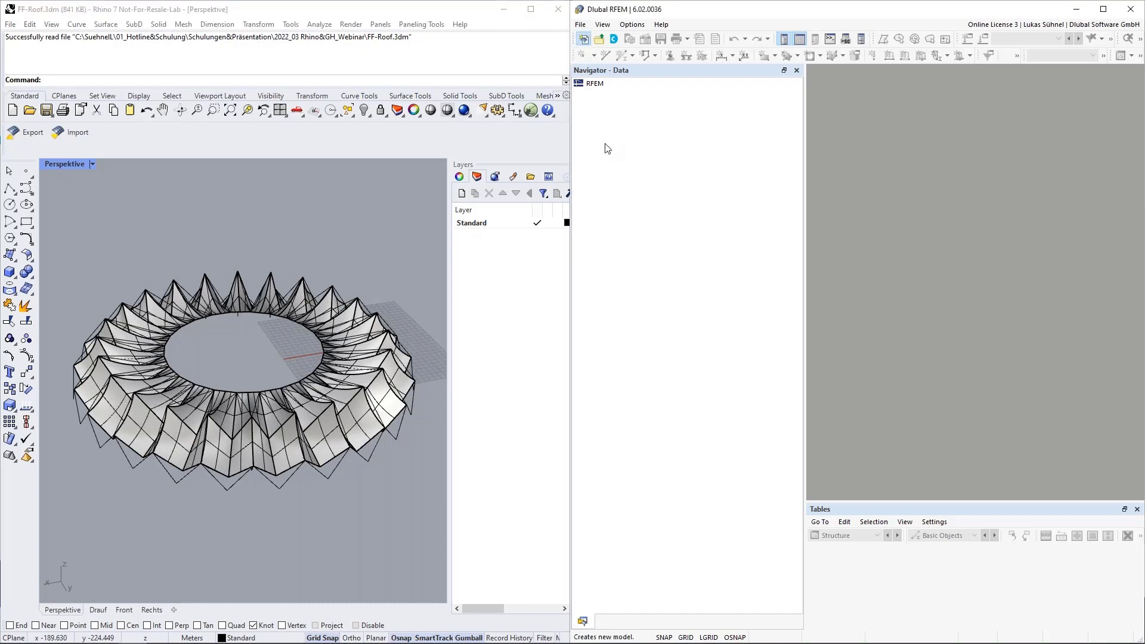
type("M")
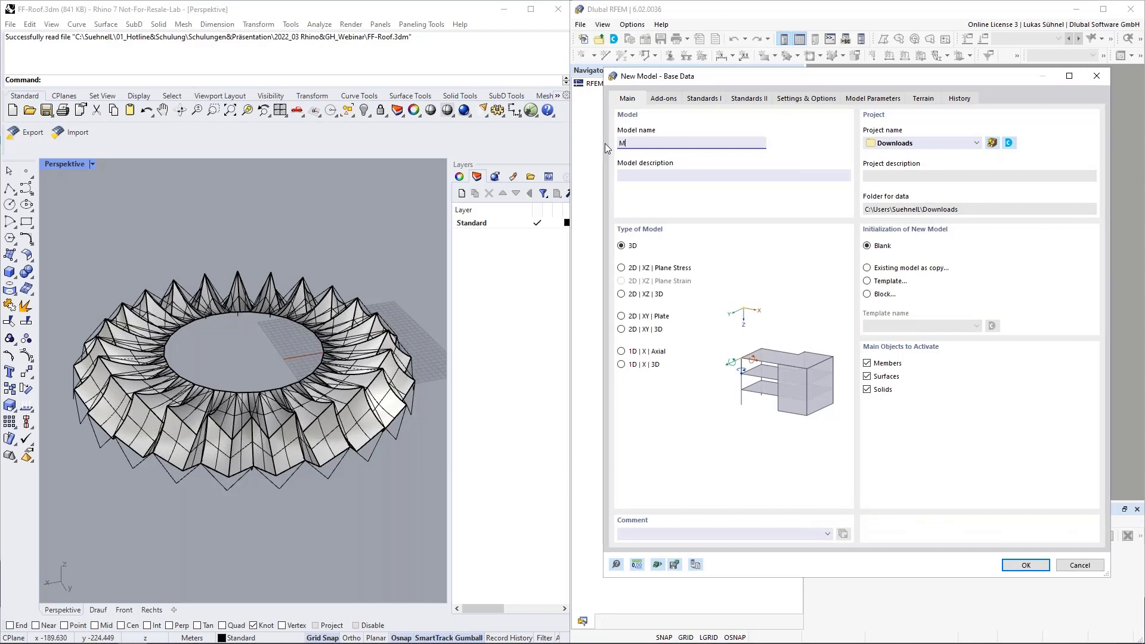
type("embran roof")
left_click(1025, 564)
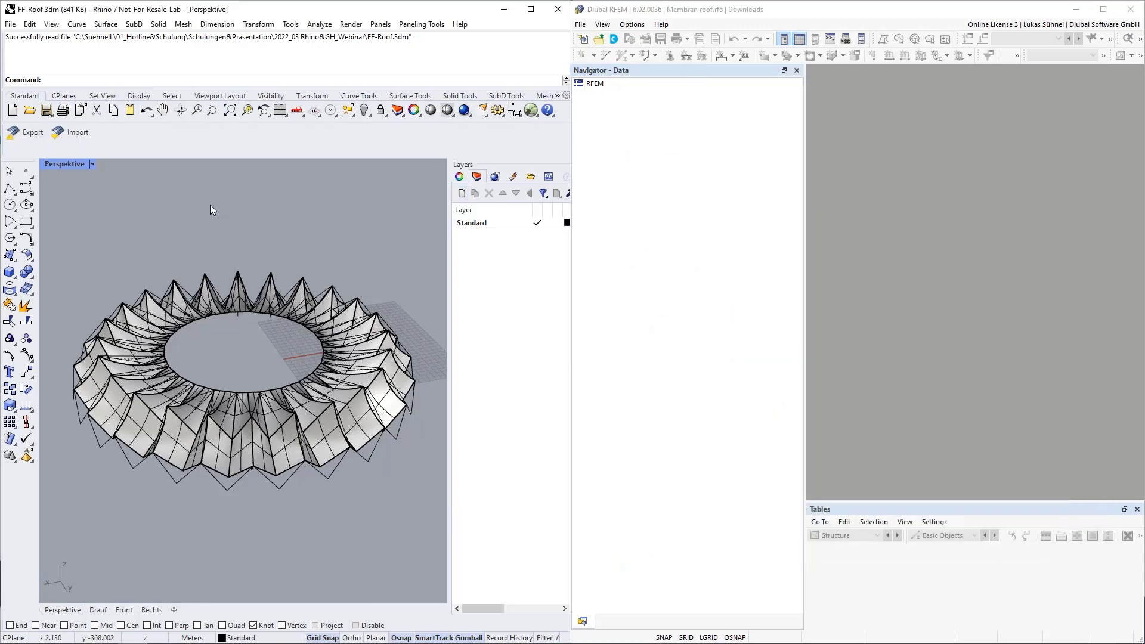
Step: Export the Rhino roof geometry to the Membran roof model in Append mode
left_click(25, 132)
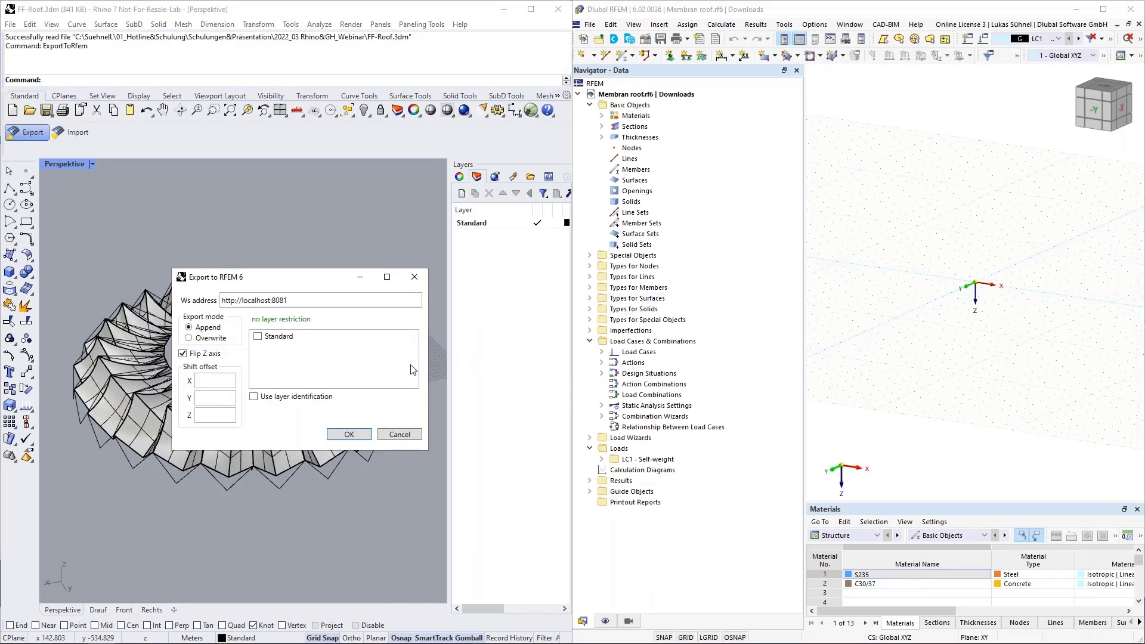
left_click(188, 327)
left_click(356, 436)
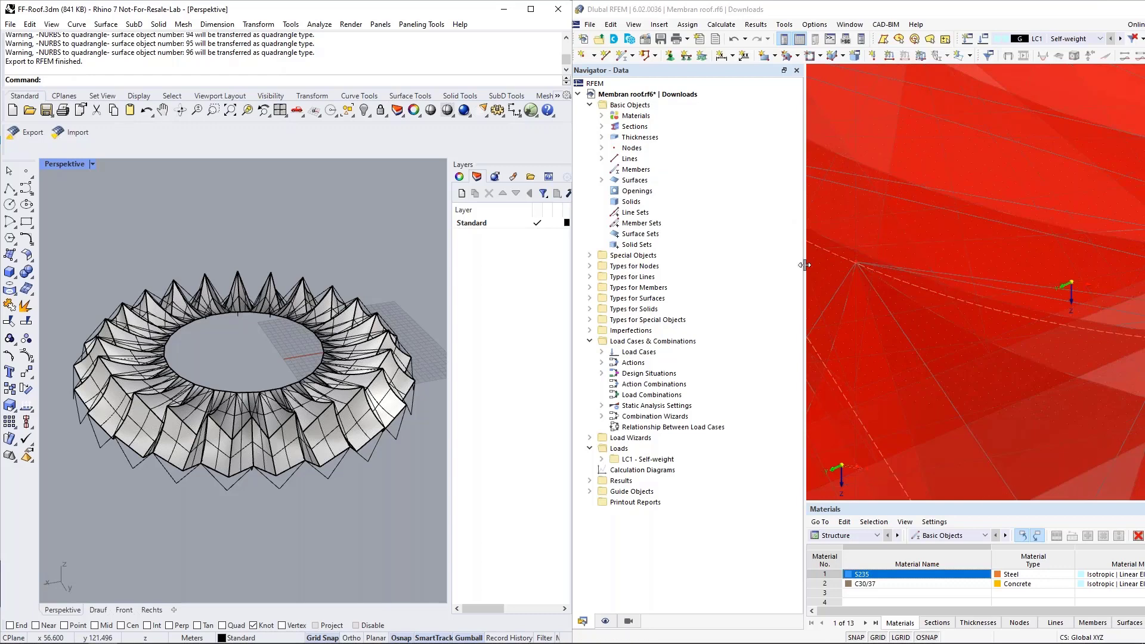
Step: Adjust the RFEM 3D view and inspect the properties of membrane surface 16
left_click_drag(805, 264, 731, 265)
scroll(858, 344, "down", 6)
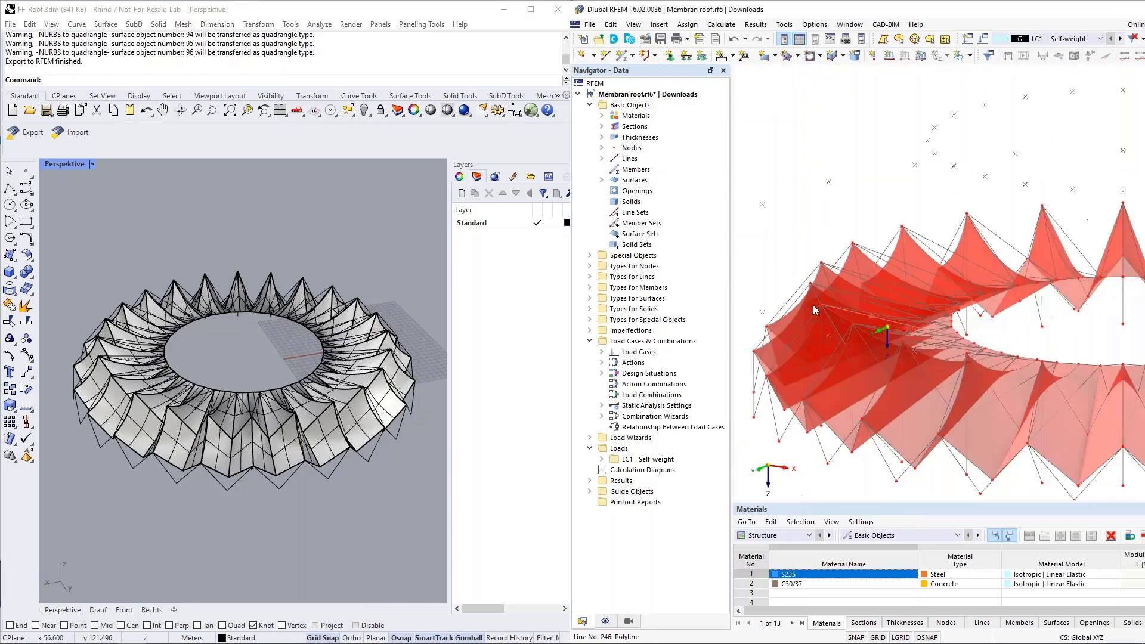
scroll(781, 307, "down", 4)
middle_click_drag(949, 316, 966, 369)
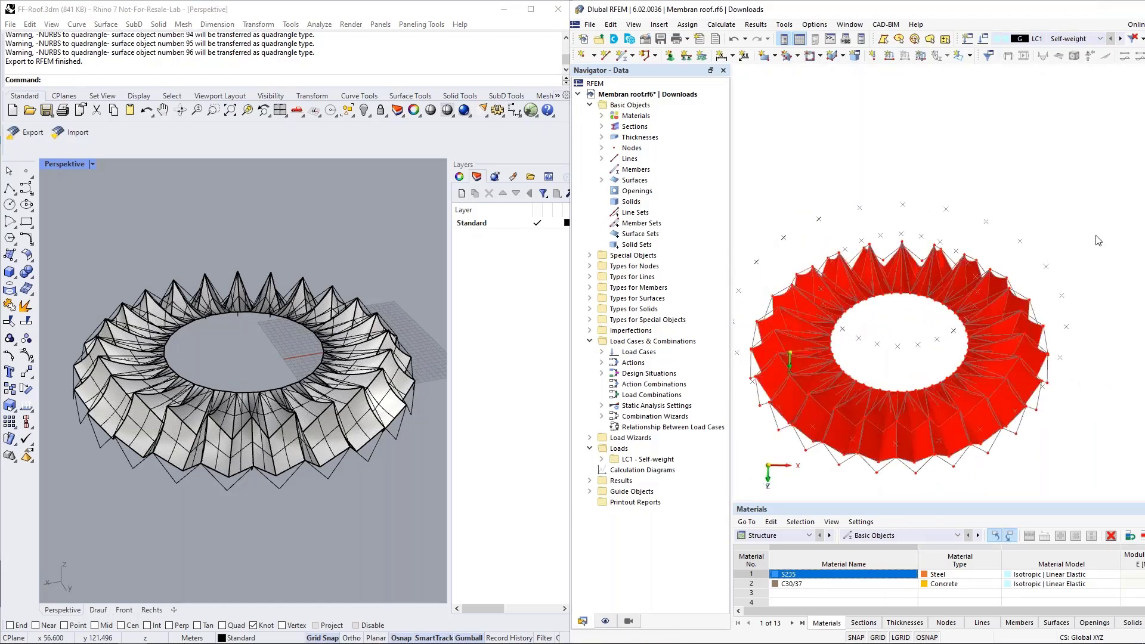
middle_click_drag(929, 471, 934, 386, "ctrl")
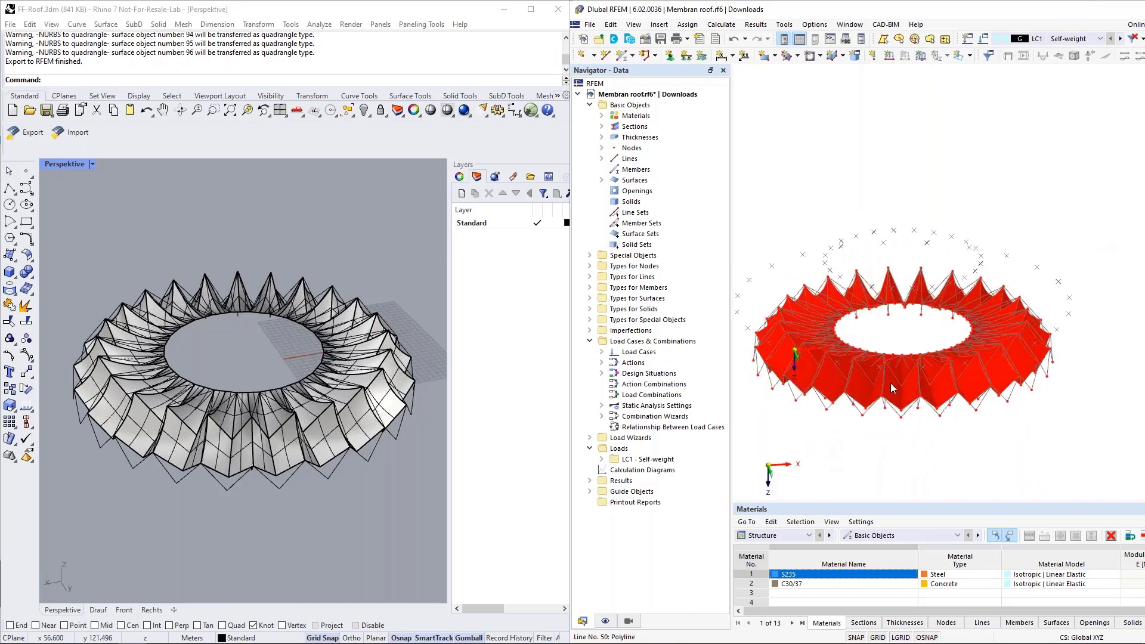
scroll(859, 399, "up", 6)
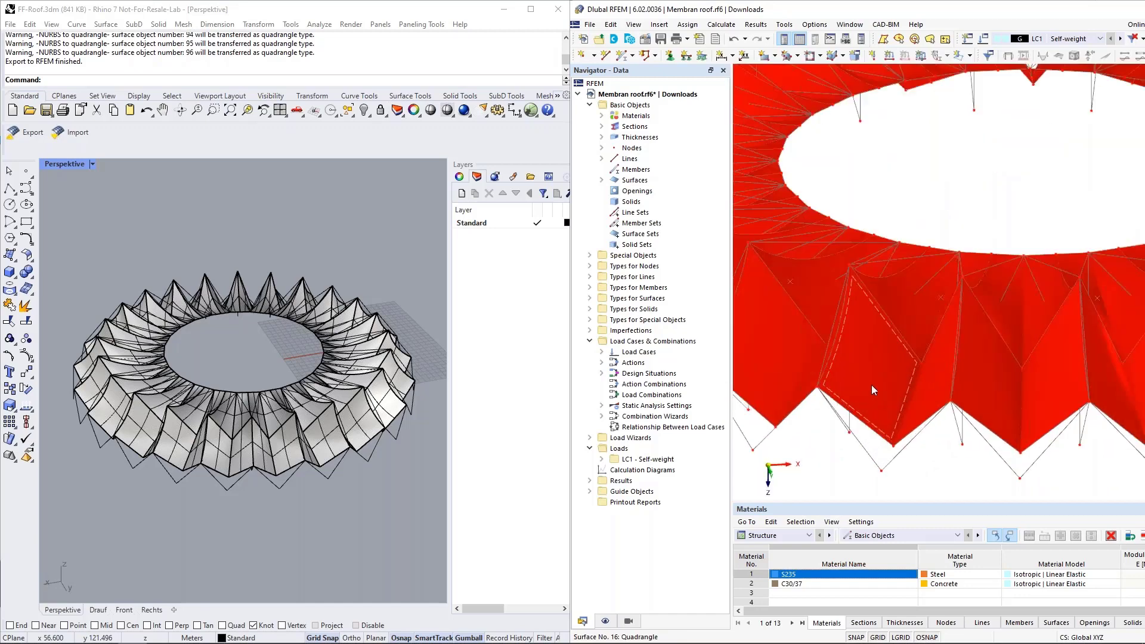
left_click(872, 387)
double_click(875, 416)
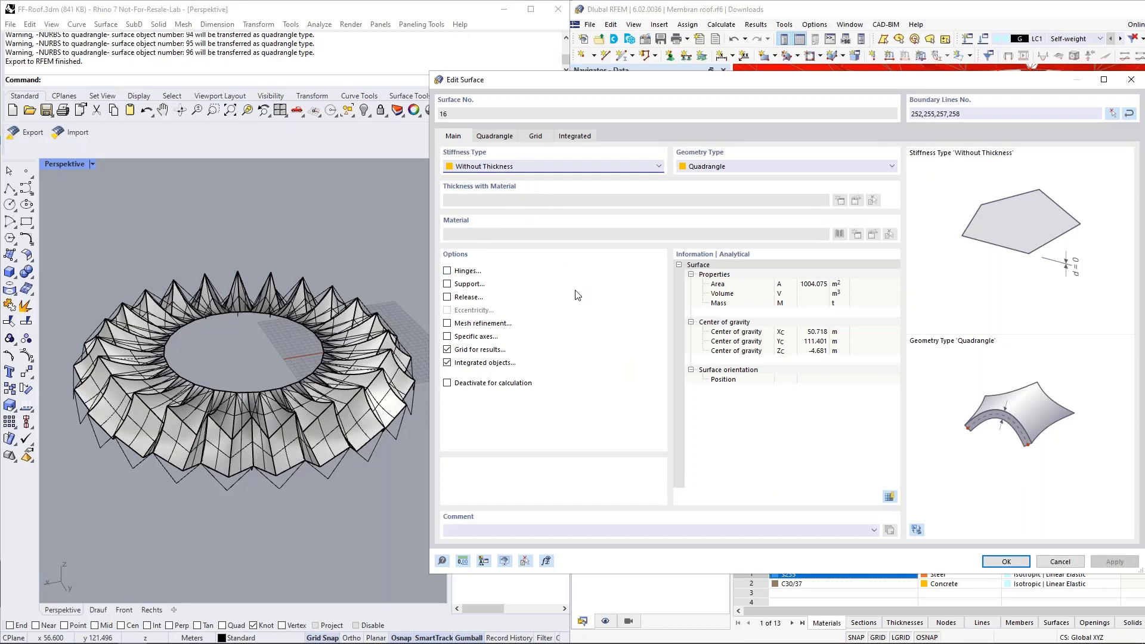
left_click(1068, 568)
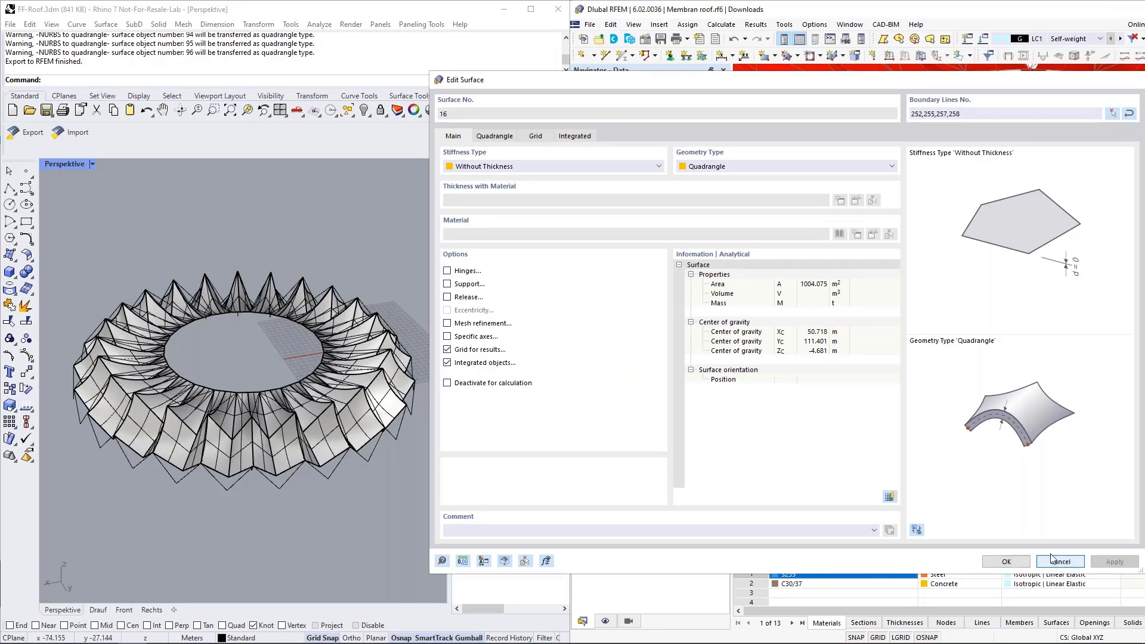
Step: Orbit and pan the imported roof once more, then close the Membran roof model
middle_click_drag(874, 301, 940, 320, "ctrl")
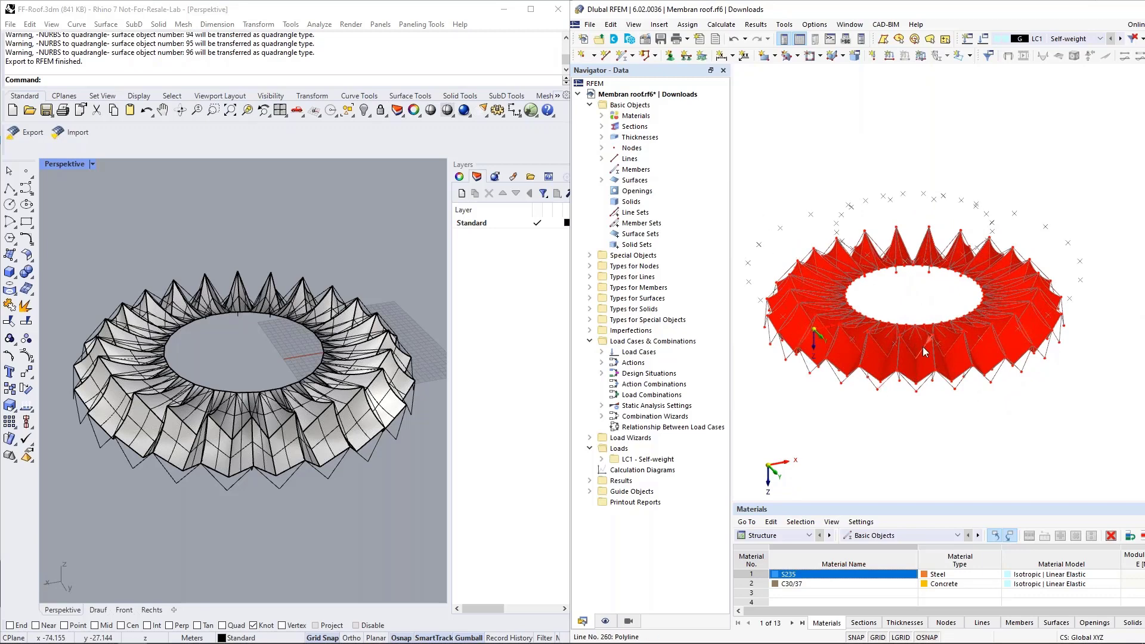
scroll(883, 376, "up", 5)
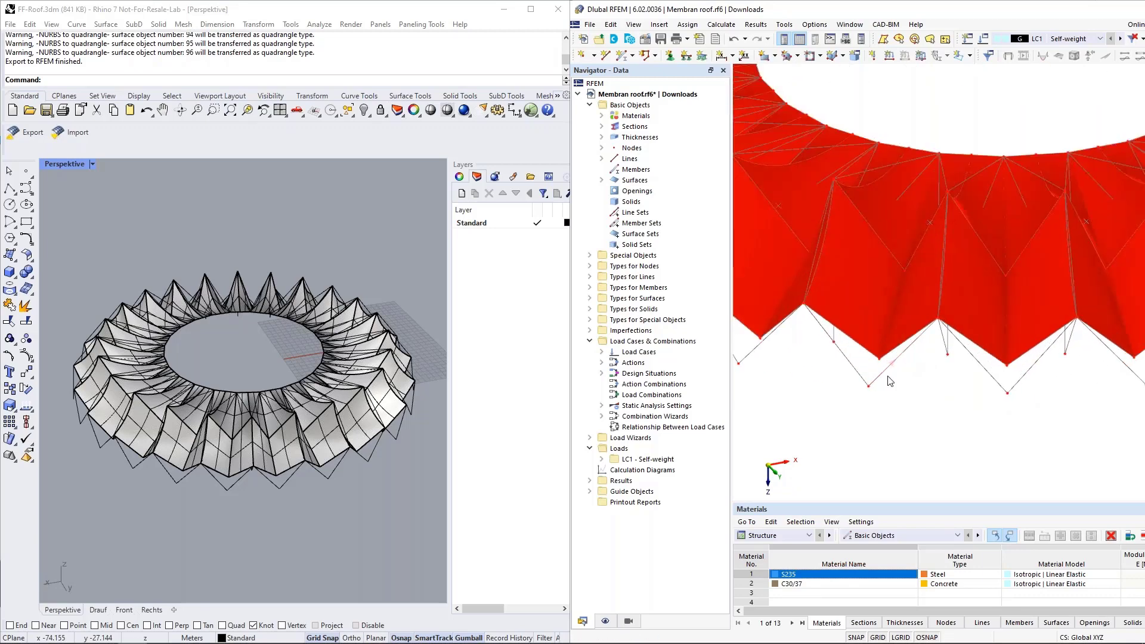
scroll(884, 376, "down", 5)
scroll(914, 430, "down", 2)
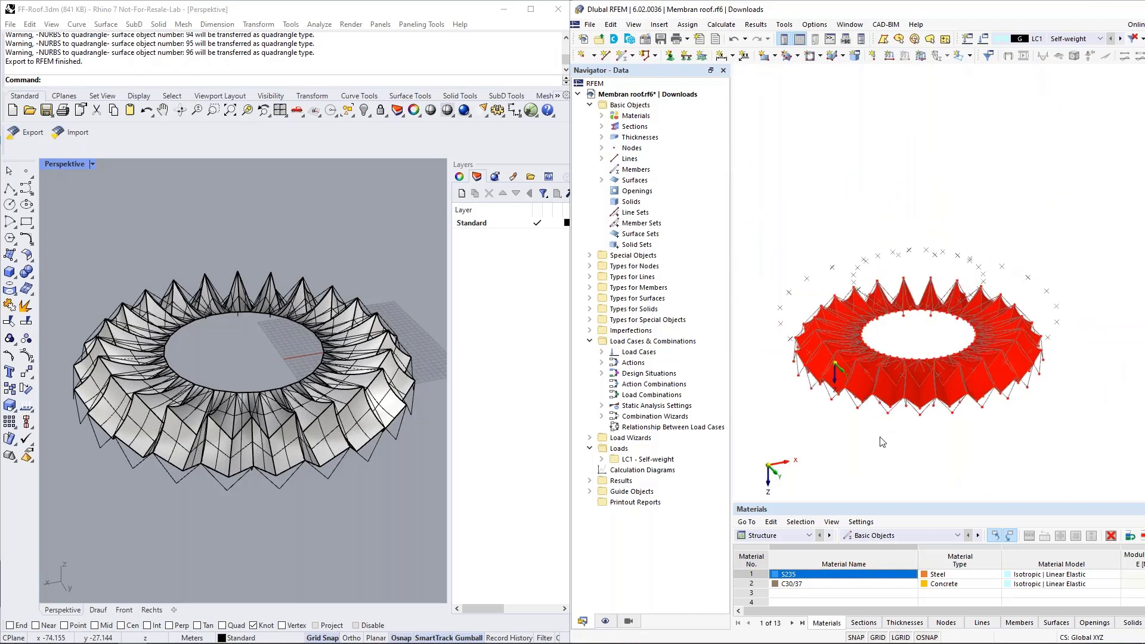
middle_click_drag(883, 453, 878, 437)
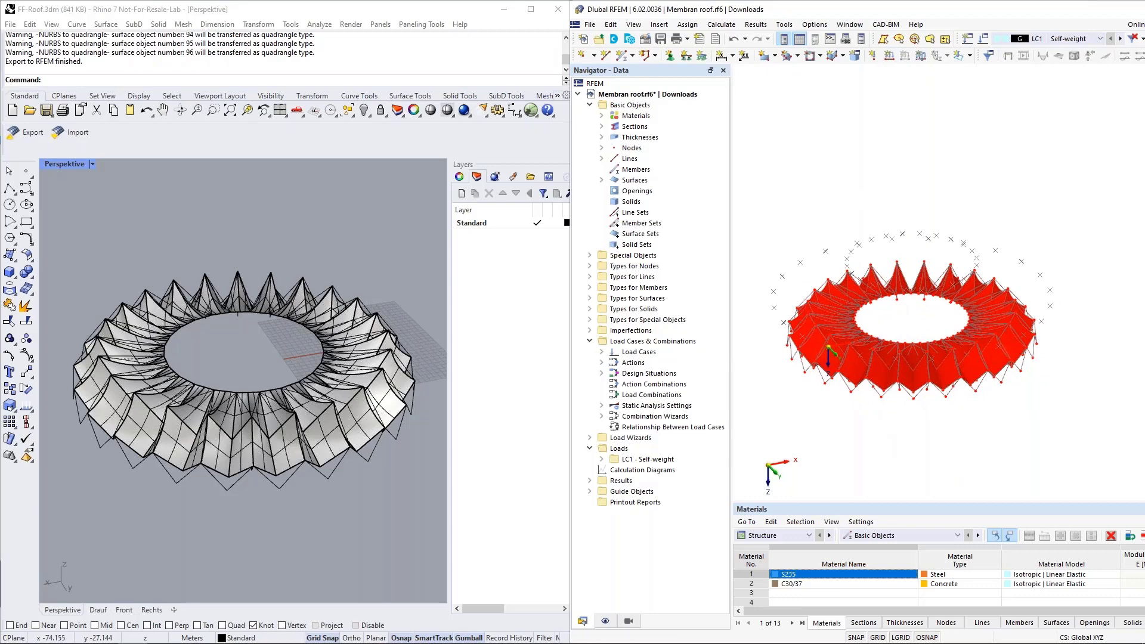
key("ctrl+F4")
Step: Discard the Membran roof changes and open the recent Stadion.rf6 model
left_click(1004, 379)
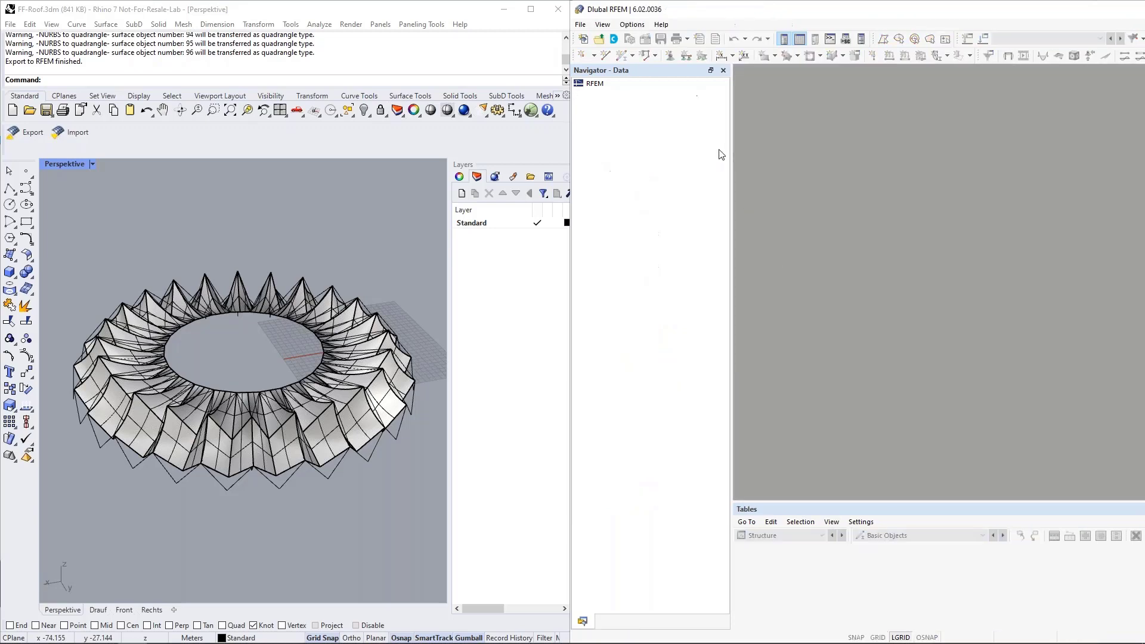
left_click(587, 25)
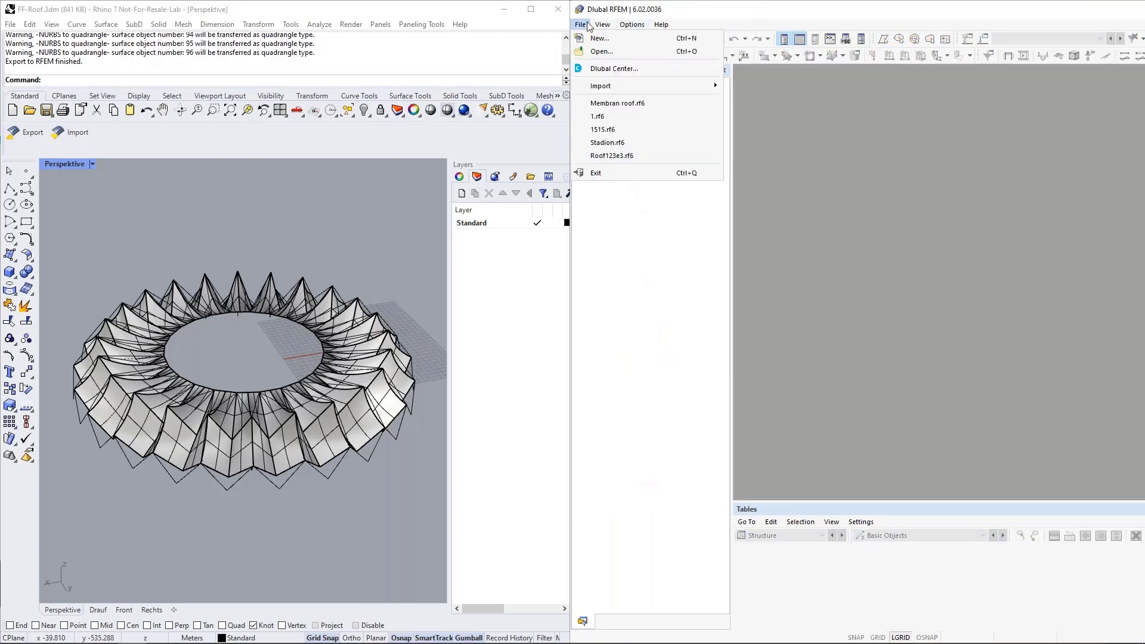
left_click(609, 144)
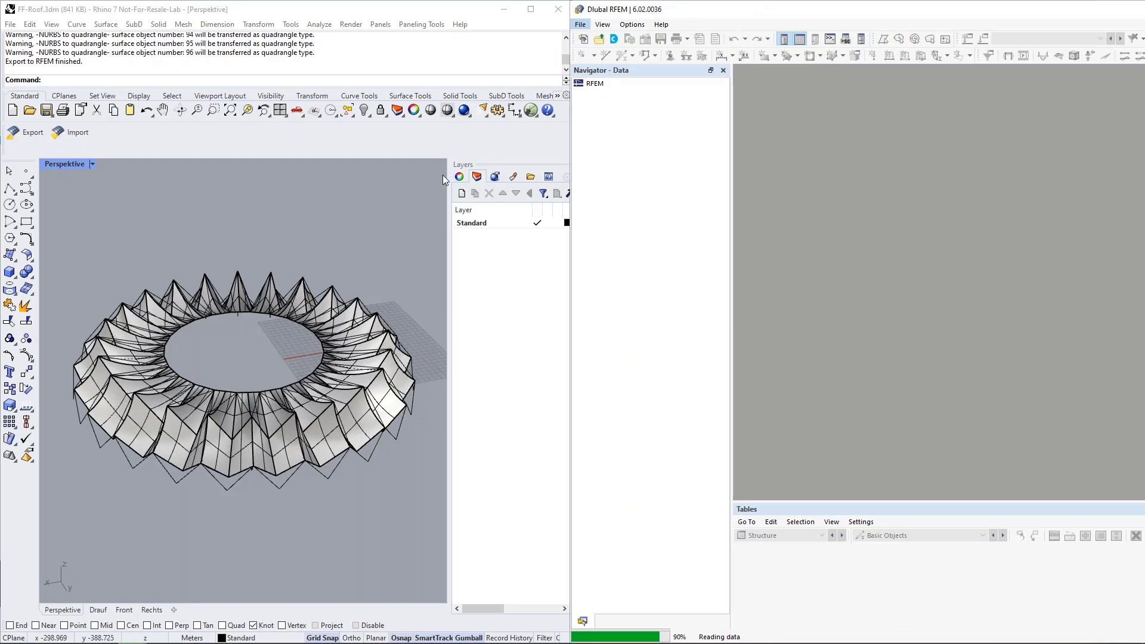
Step: Delete the entire folded roof from Rhino and rotate the RFEM stadium view
left_click_drag(156, 228, 378, 391)
key("Delete")
scroll(351, 287, "up", 5)
left_click(826, 337)
scroll(826, 337, "down", 3)
middle_click_drag(787, 330, 927, 328, "ctrl")
scroll(927, 328, "up", 4)
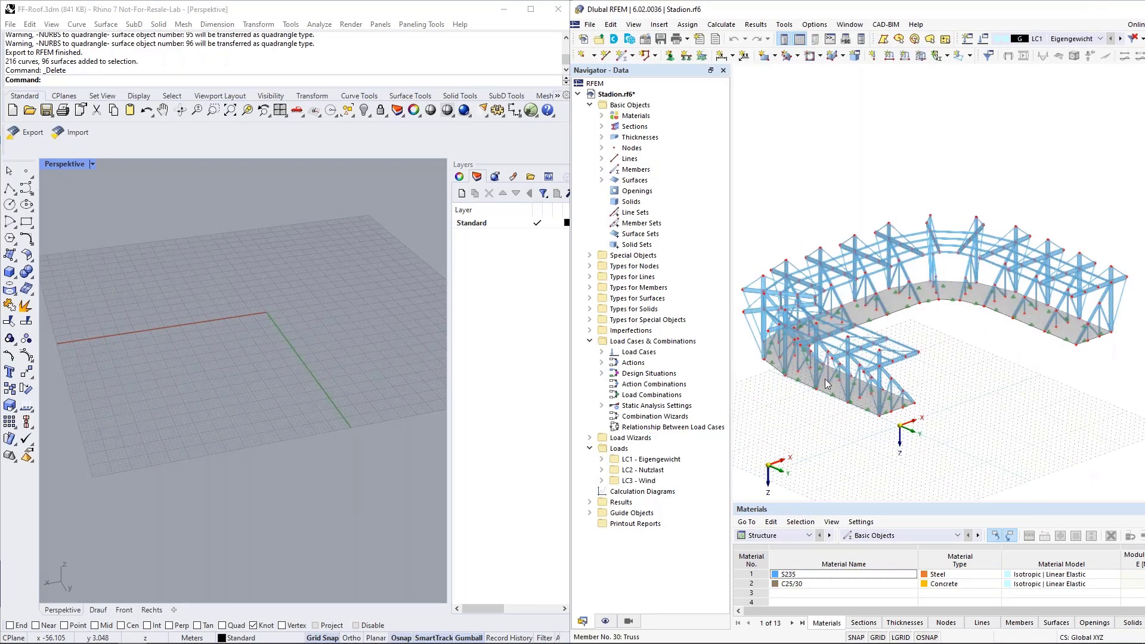
Step: Import the RFEM stadium into Rhino as meshes on the Standard layer
left_click(363, 292)
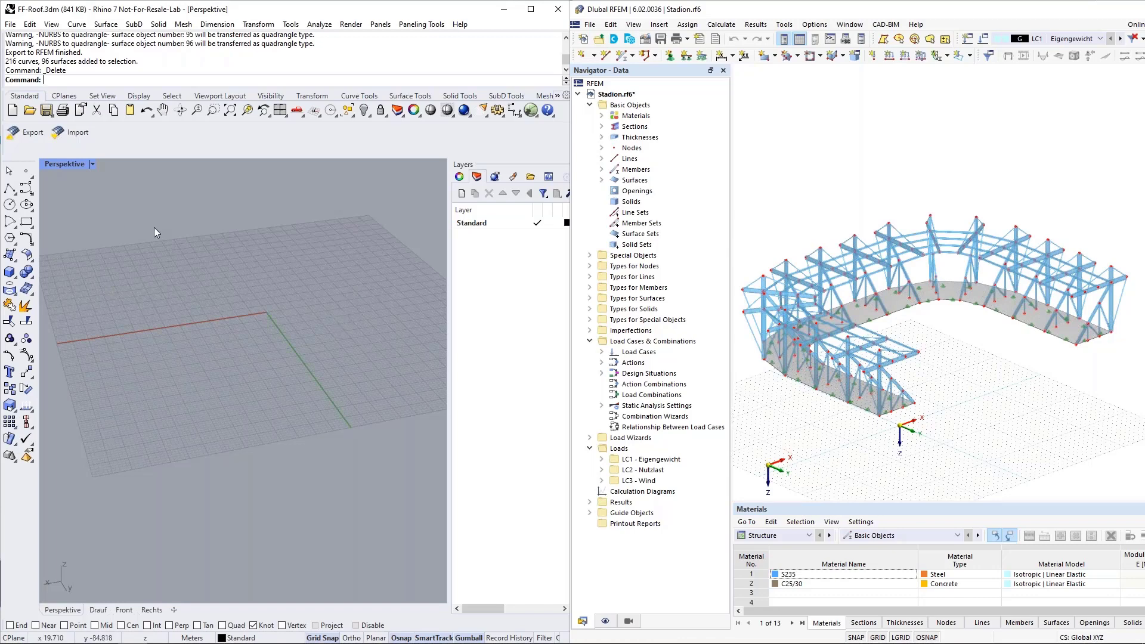
left_click(75, 134)
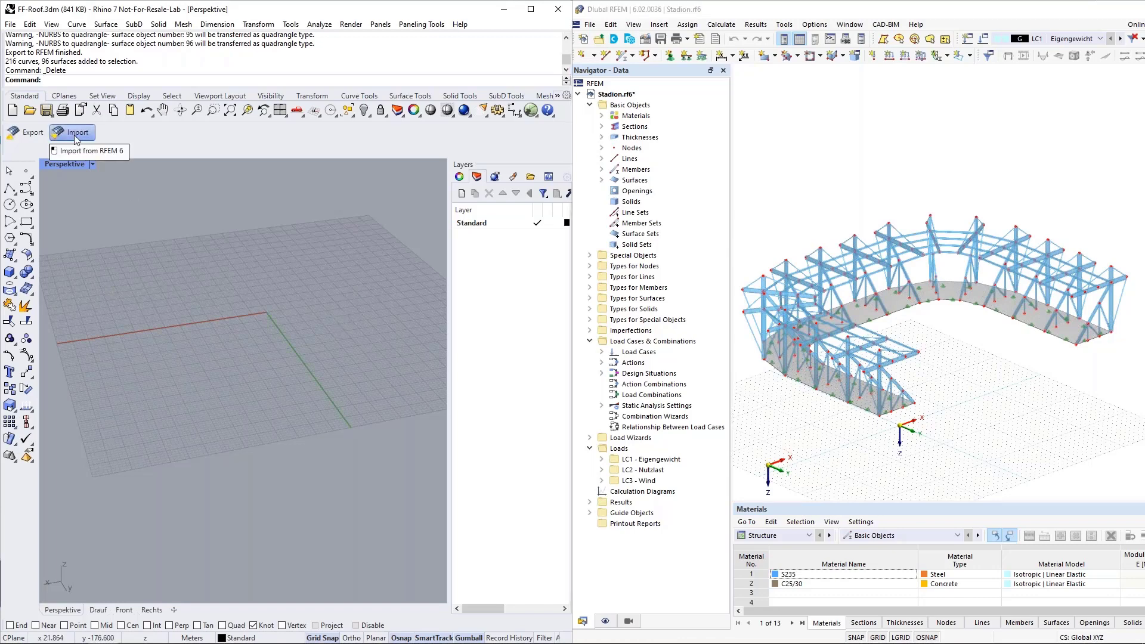
left_click_drag(403, 311, 345, 276)
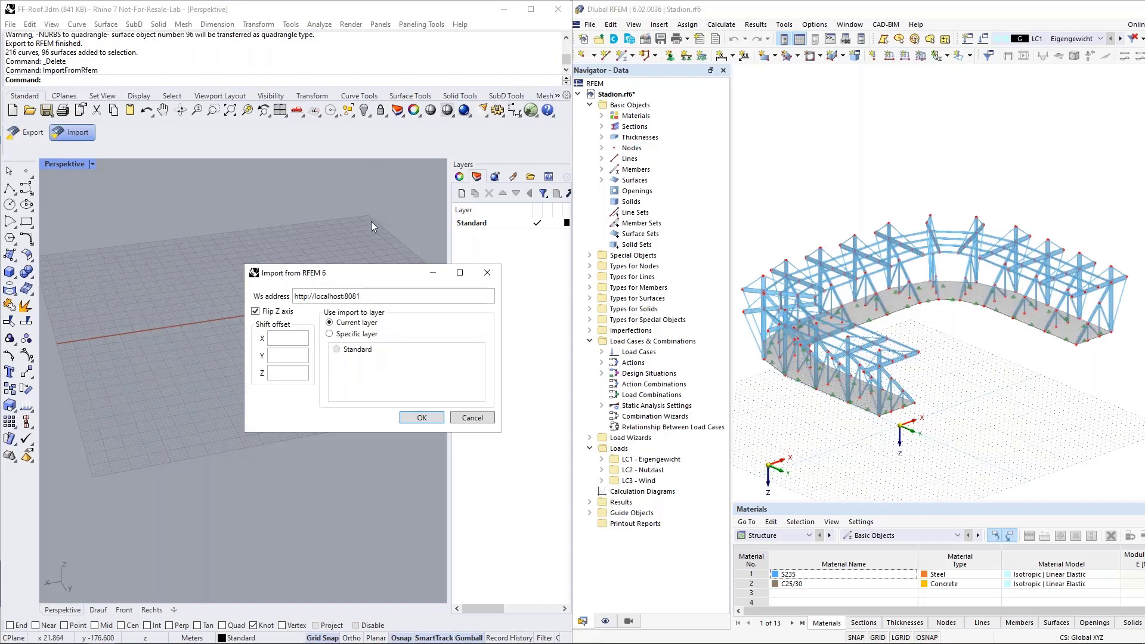
left_click(330, 335)
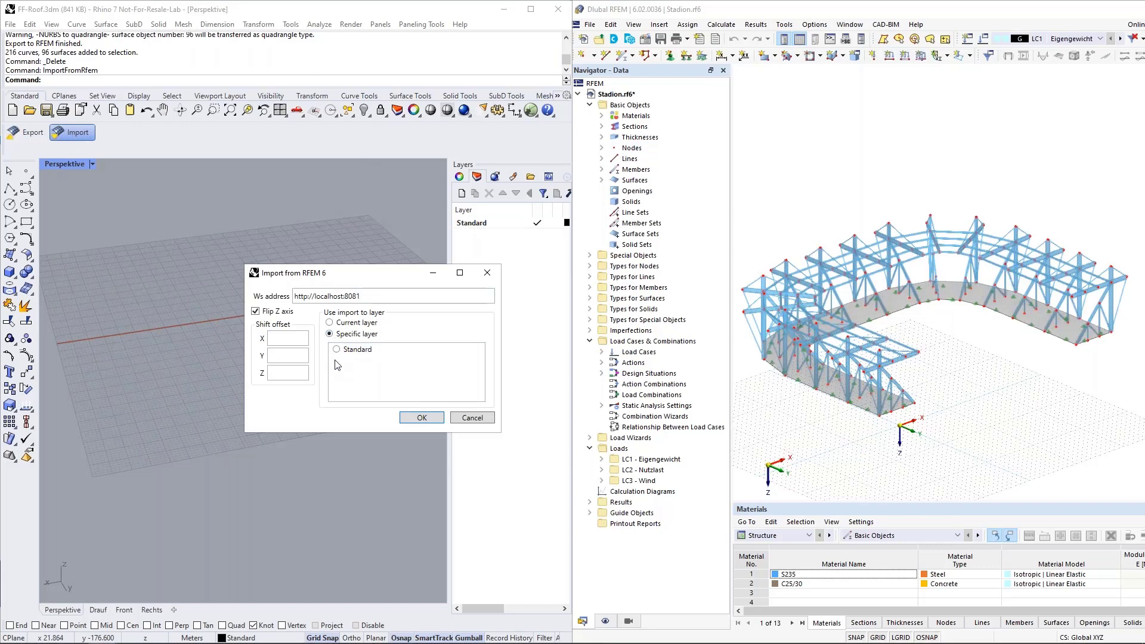
left_click(337, 350)
left_click(422, 418)
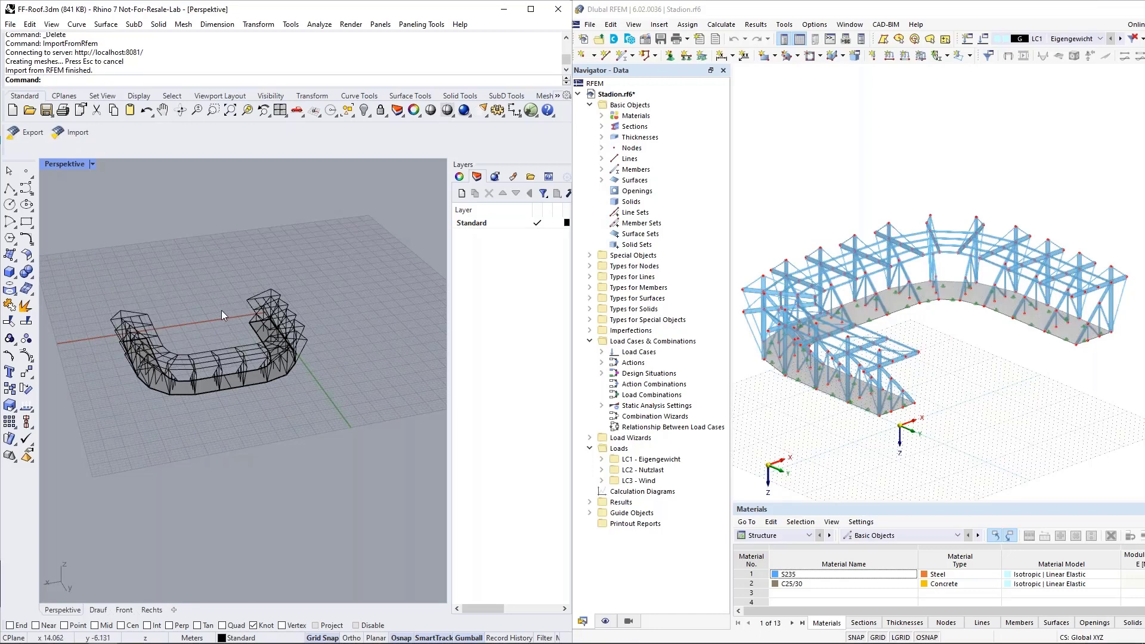
Step: Orbit and zoom around the imported stadium mesh, selecting then deselecting the curved stand
right_click_drag(179, 340, 283, 337)
scroll(259, 355, "up", 5)
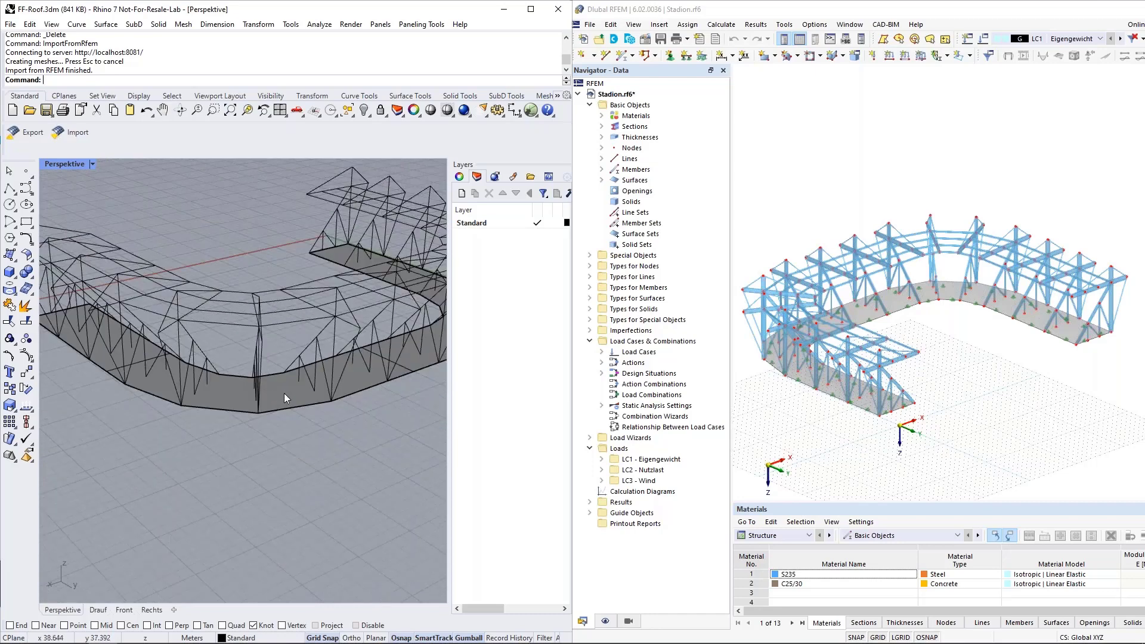
left_click(292, 377)
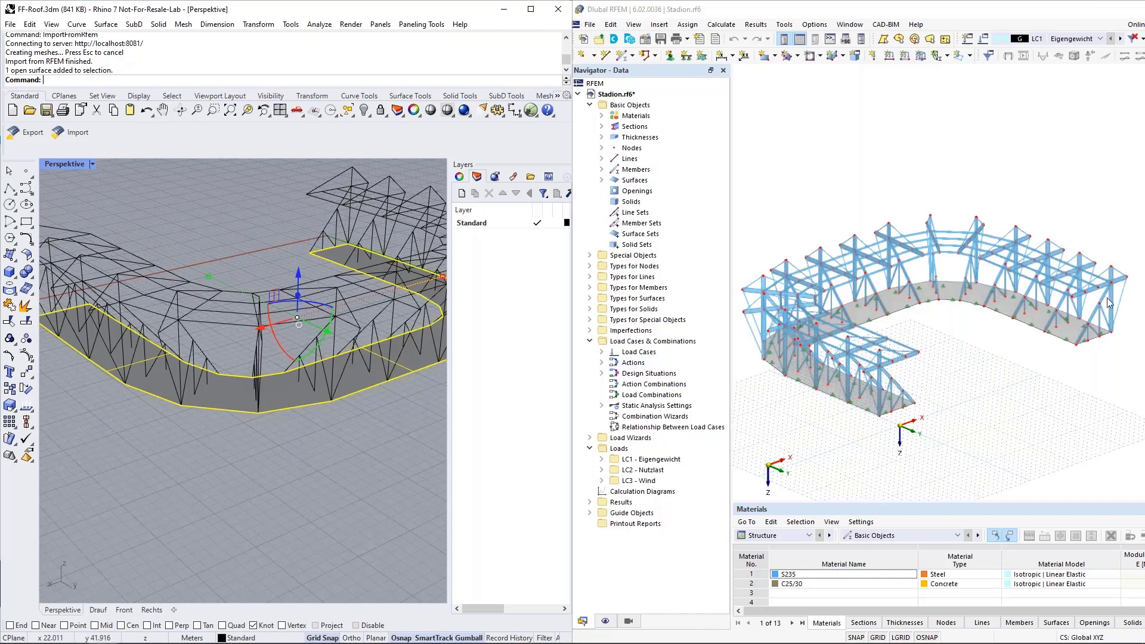
scroll(1055, 312, "up", 5)
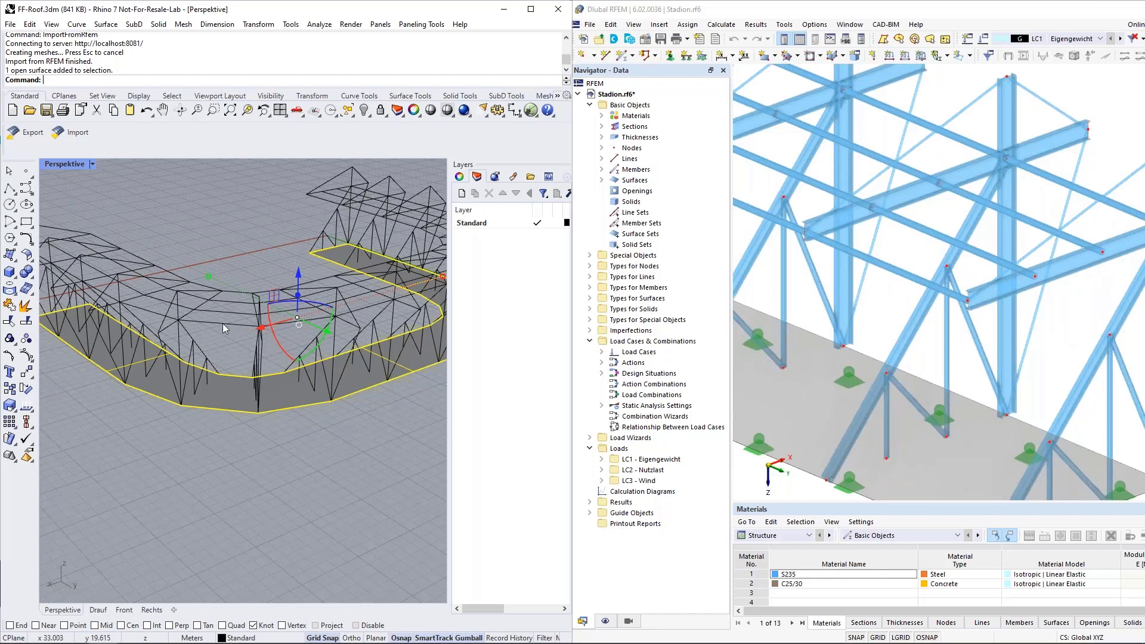
key("Escape")
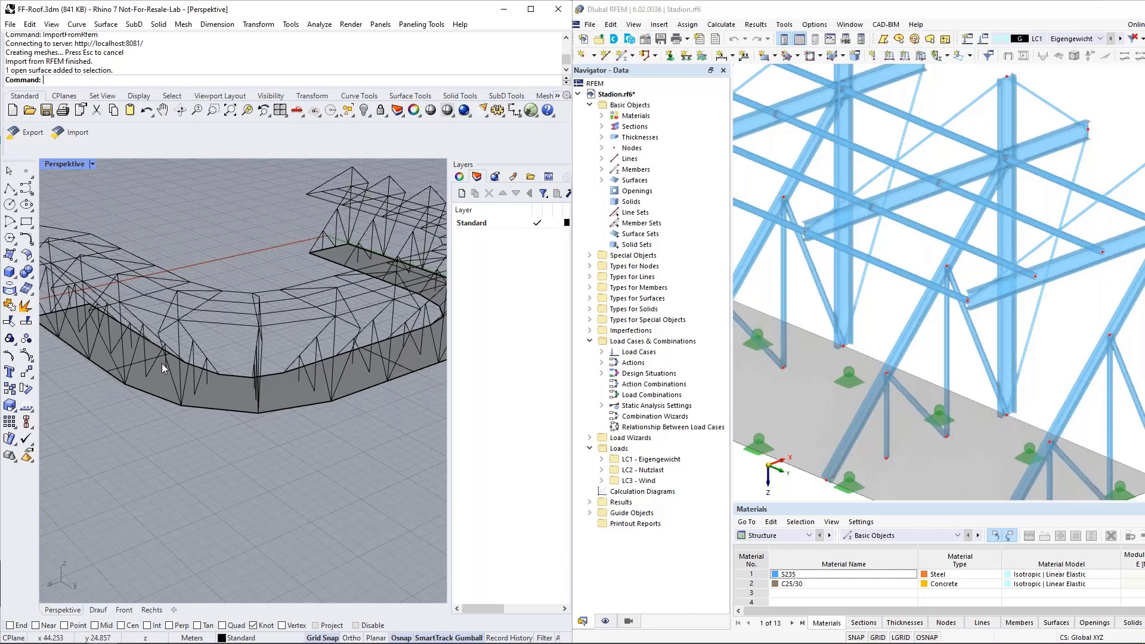
Step: Zoom back out and advance slide 6 to reveal the GH-RFEM-Link column
scroll(162, 363, "down", 2)
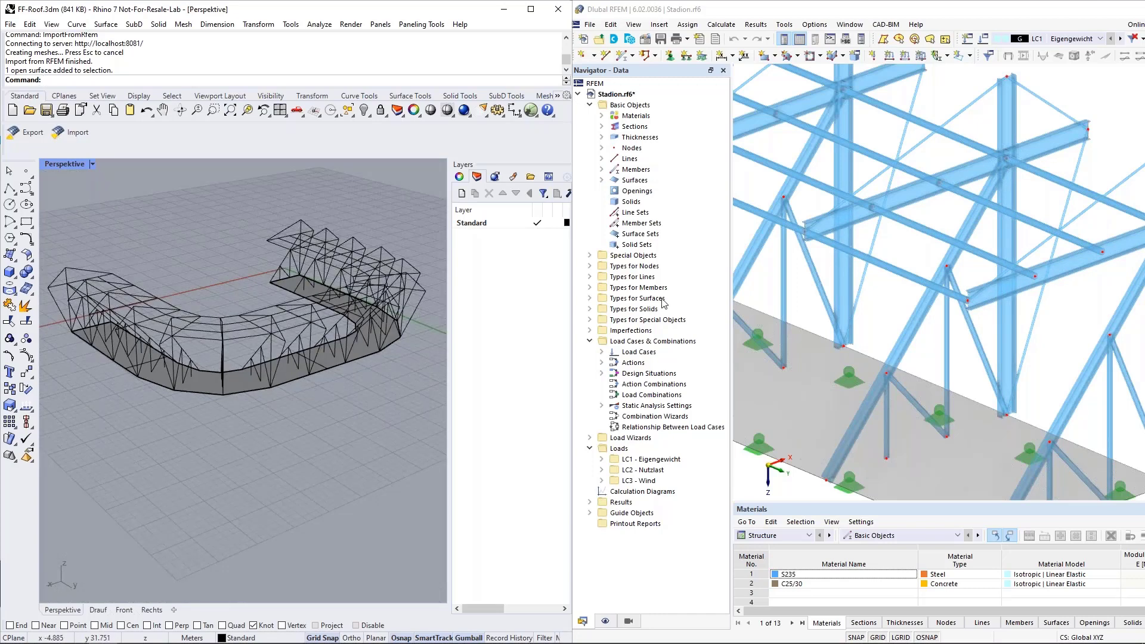
scroll(817, 332, "down", 3)
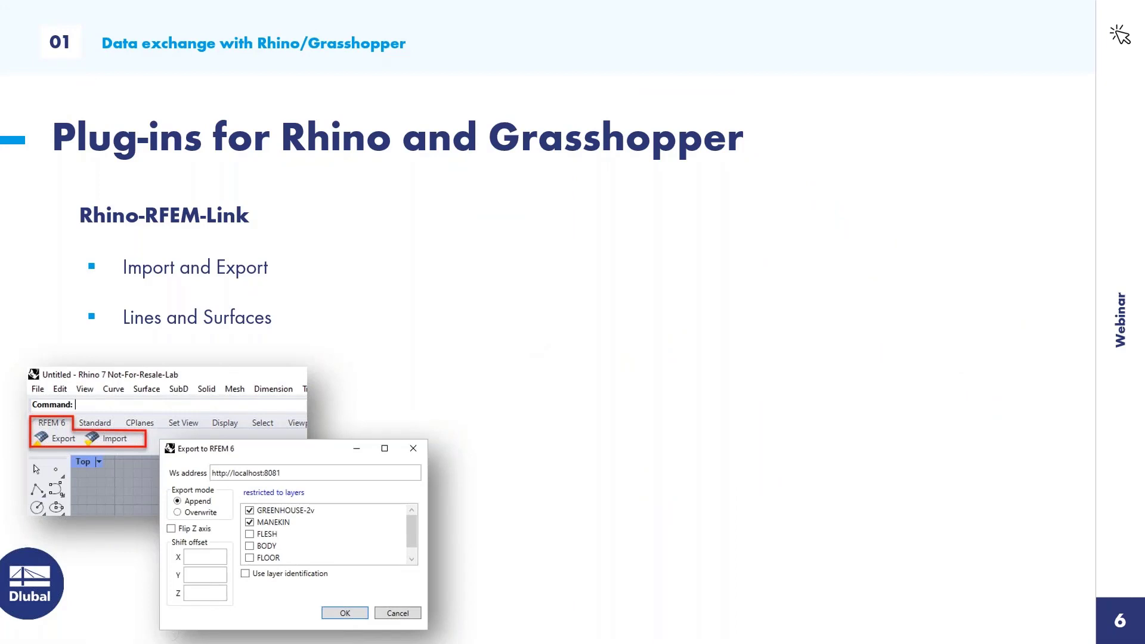
key("Right")
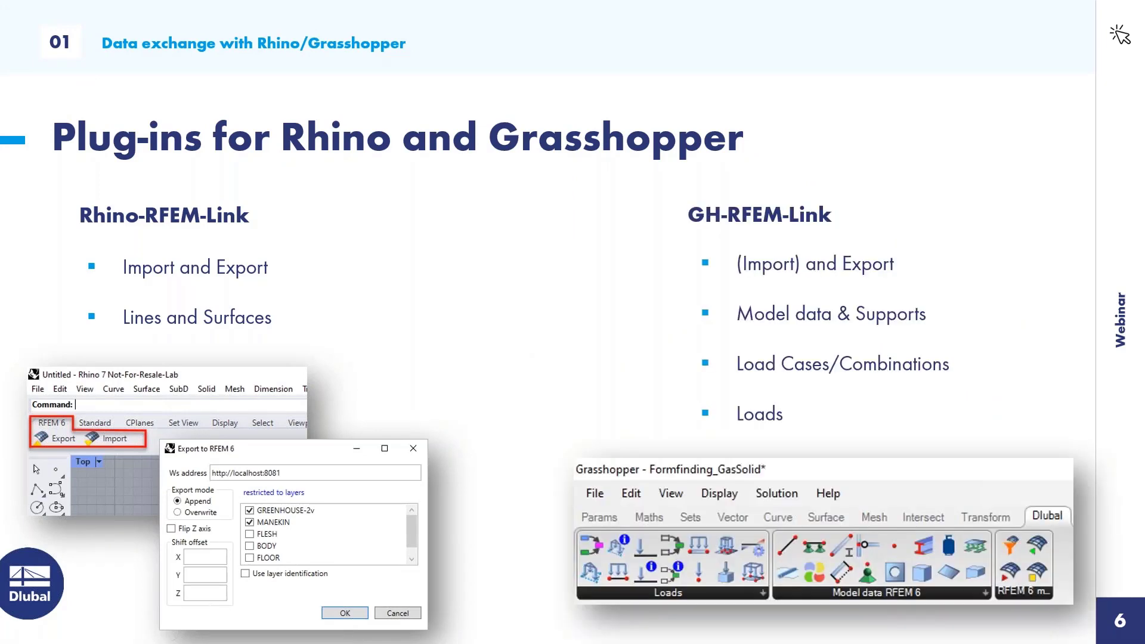
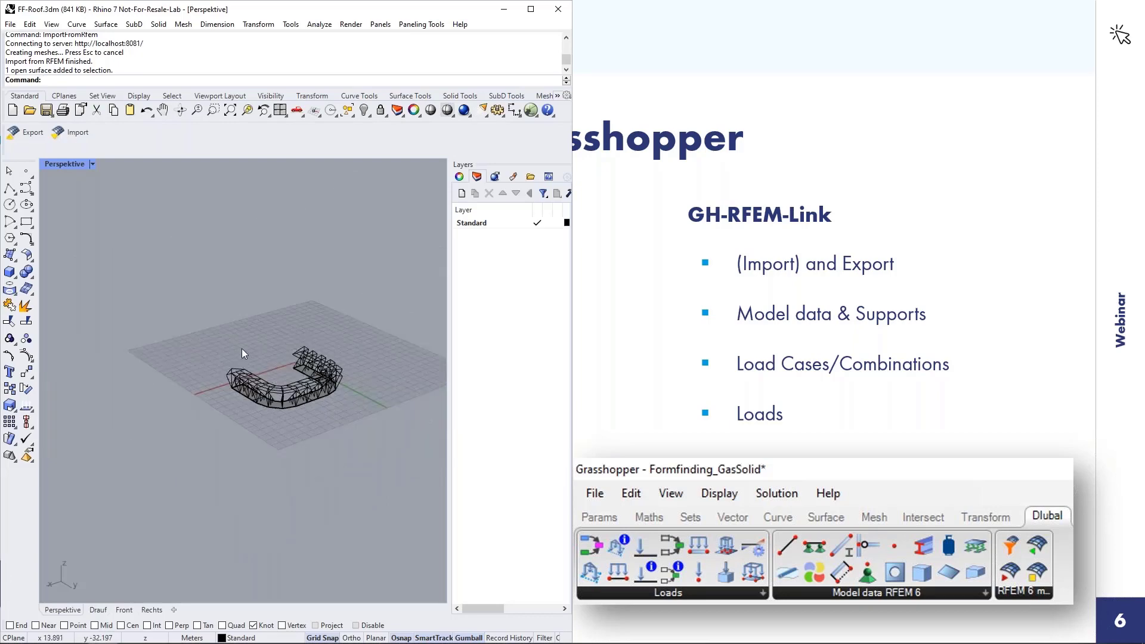
Step: Delete the imported roof geometry from the Perspective view and launch Grasshopper
left_click_drag(197, 332, 394, 442)
key("Delete")
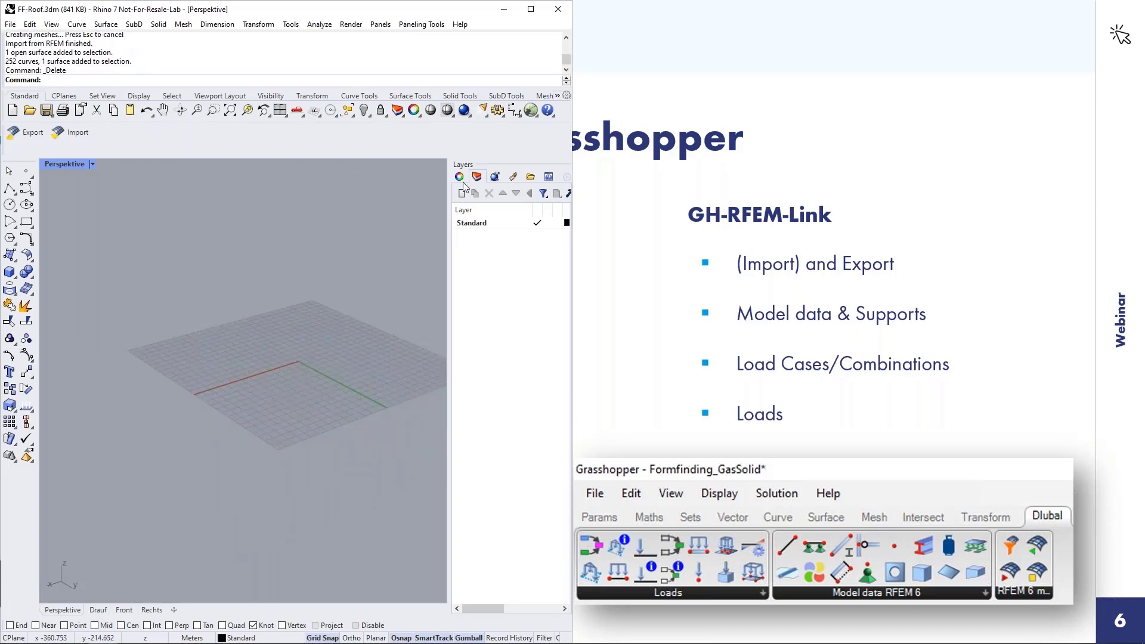
left_click(530, 110)
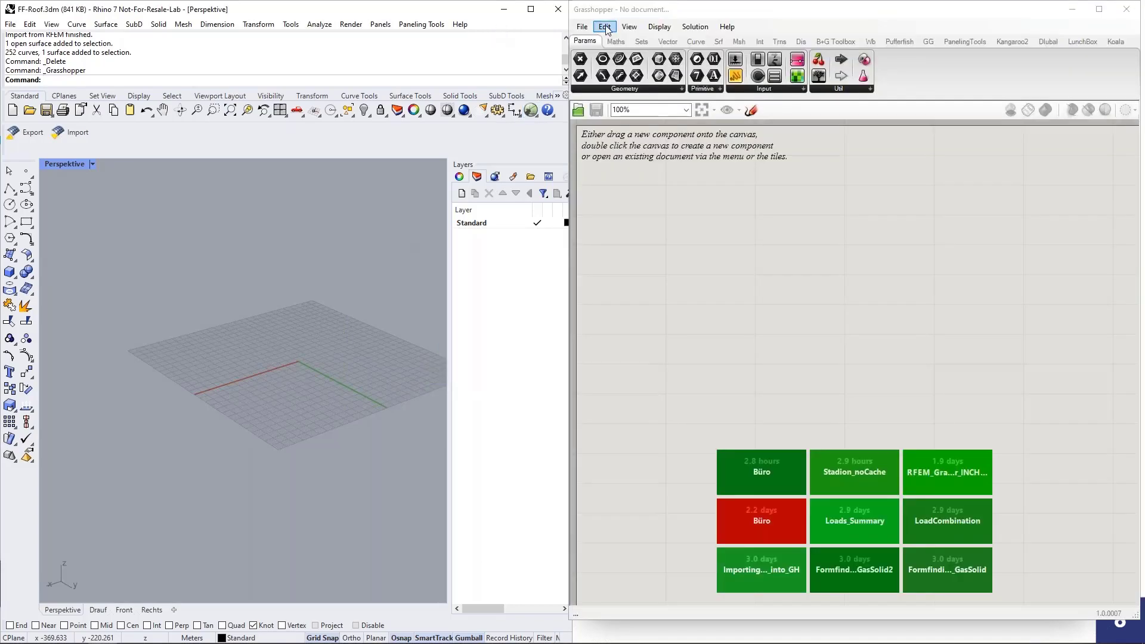
Step: Open the recent Büro definition and center its component groups on the canvas
left_click(740, 467)
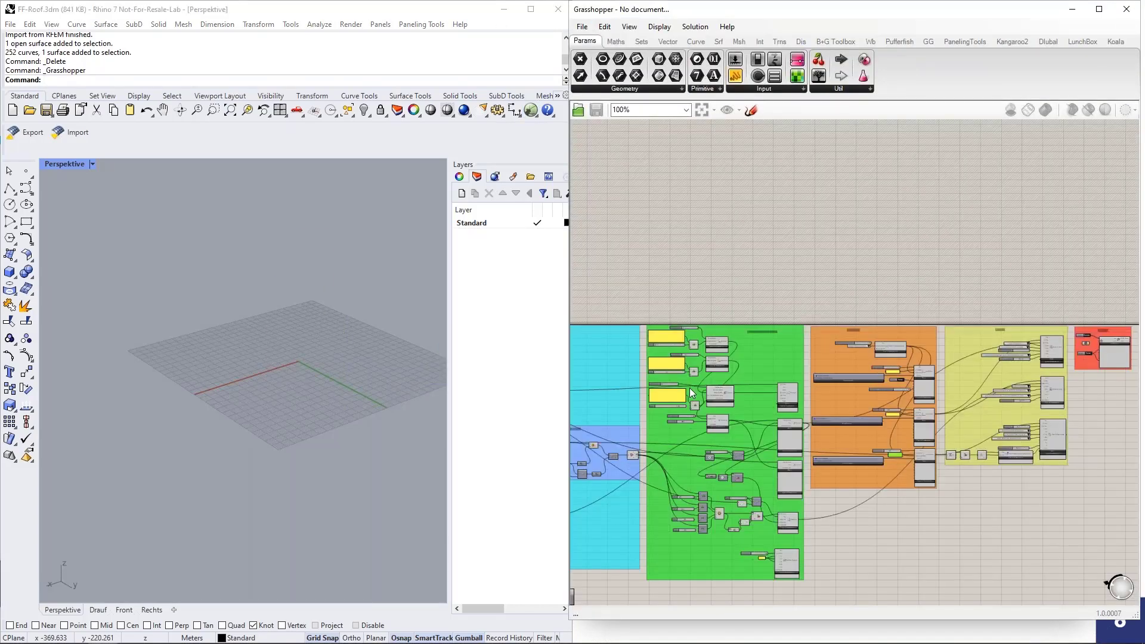
right_click_drag(709, 466, 777, 460)
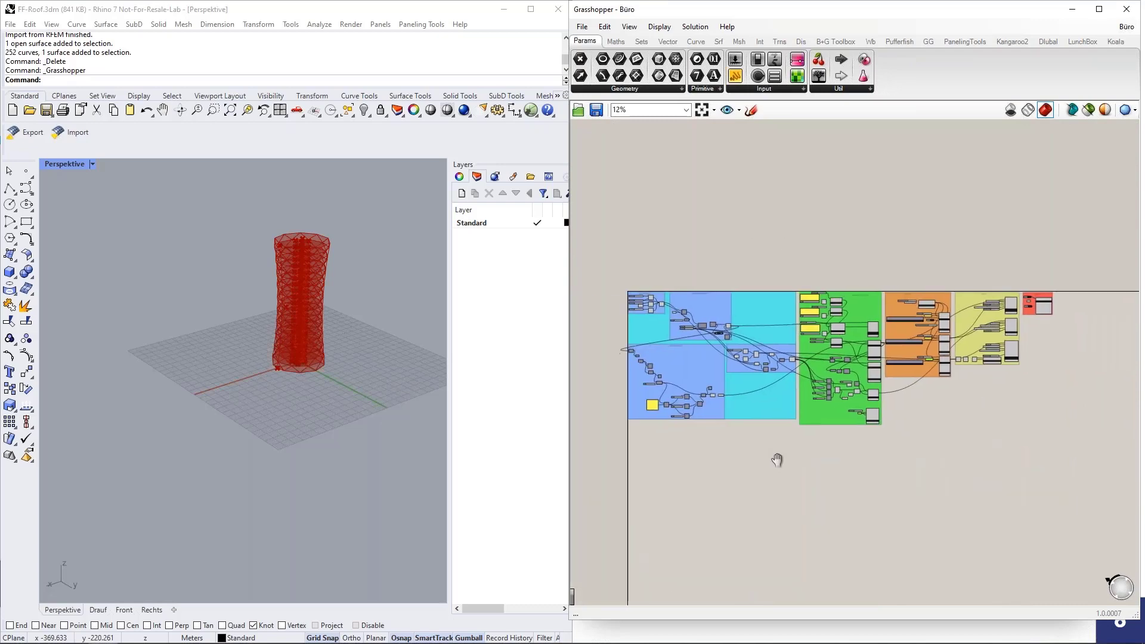
scroll(699, 407, "up", 1)
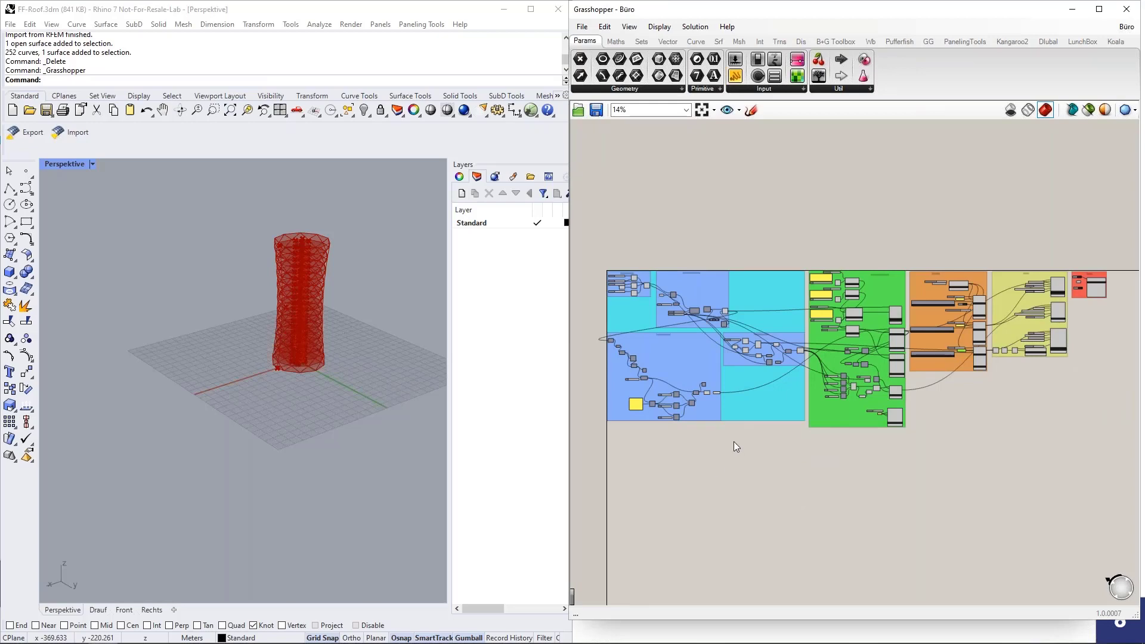
scroll(331, 291, "up", 5)
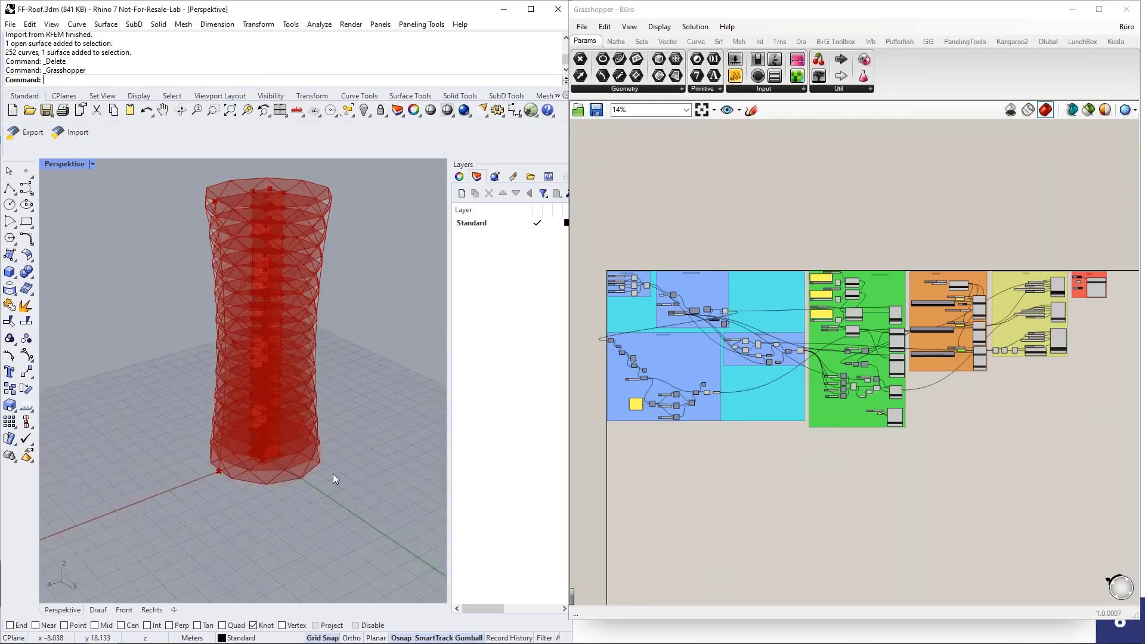
Step: Orbit and zoom the Perspective view to inspect the diagrid tower, including its top
right_click_drag(332, 473, 337, 382)
scroll(288, 483, "down", 5)
scroll(294, 355, "up", 5)
scroll(300, 374, "down", 3)
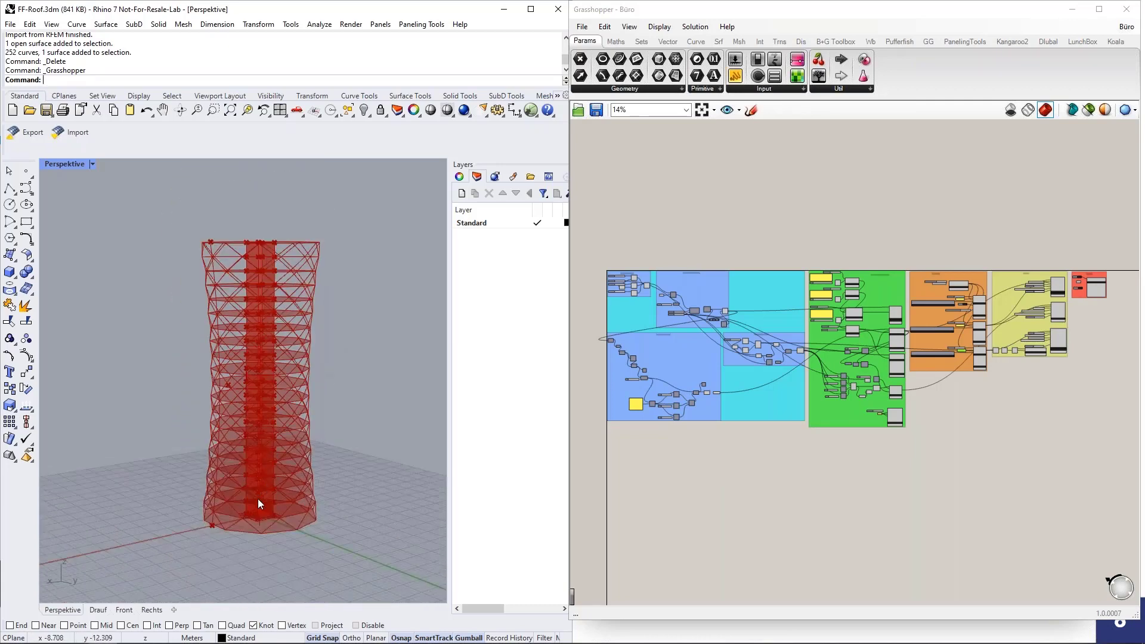
scroll(258, 498, "up", 6)
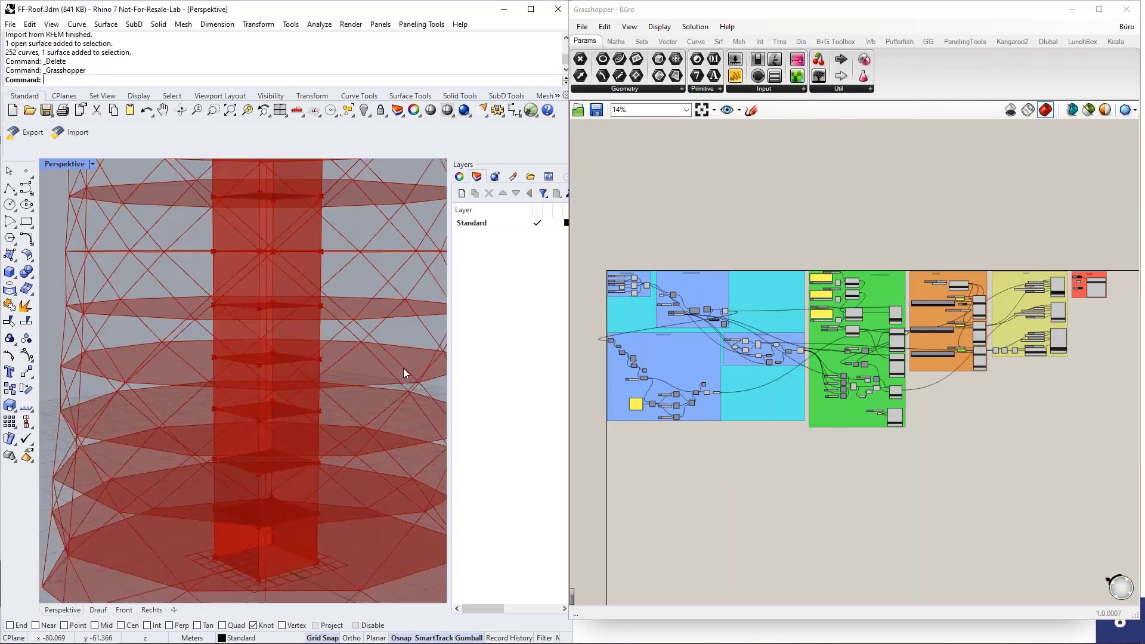
scroll(204, 486, "down", 5)
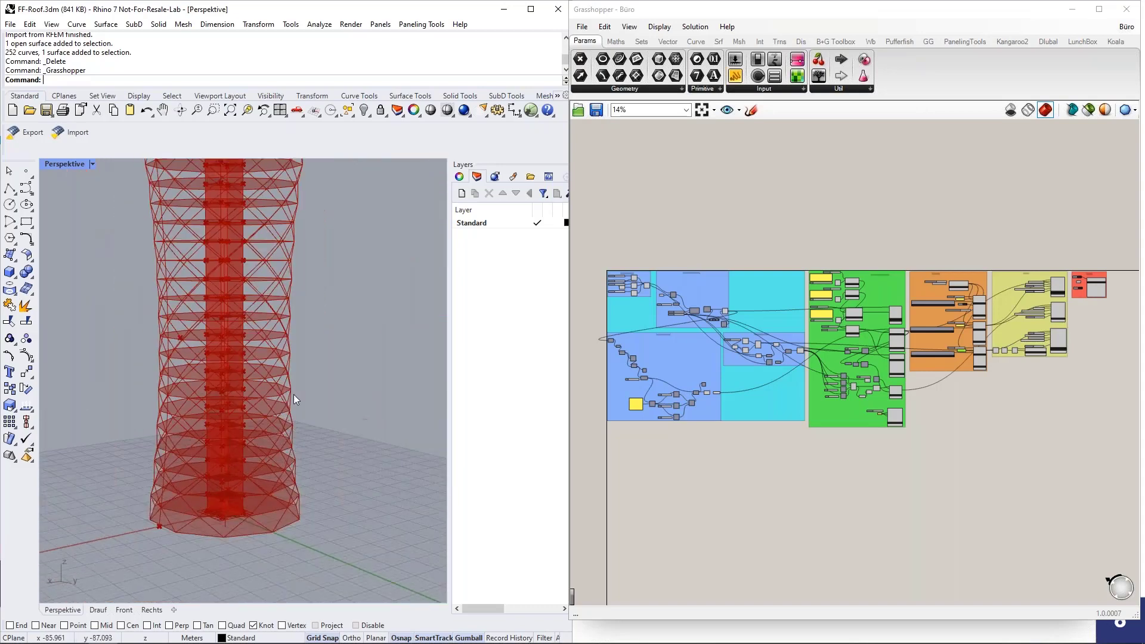
right_click_drag(293, 395, 168, 285)
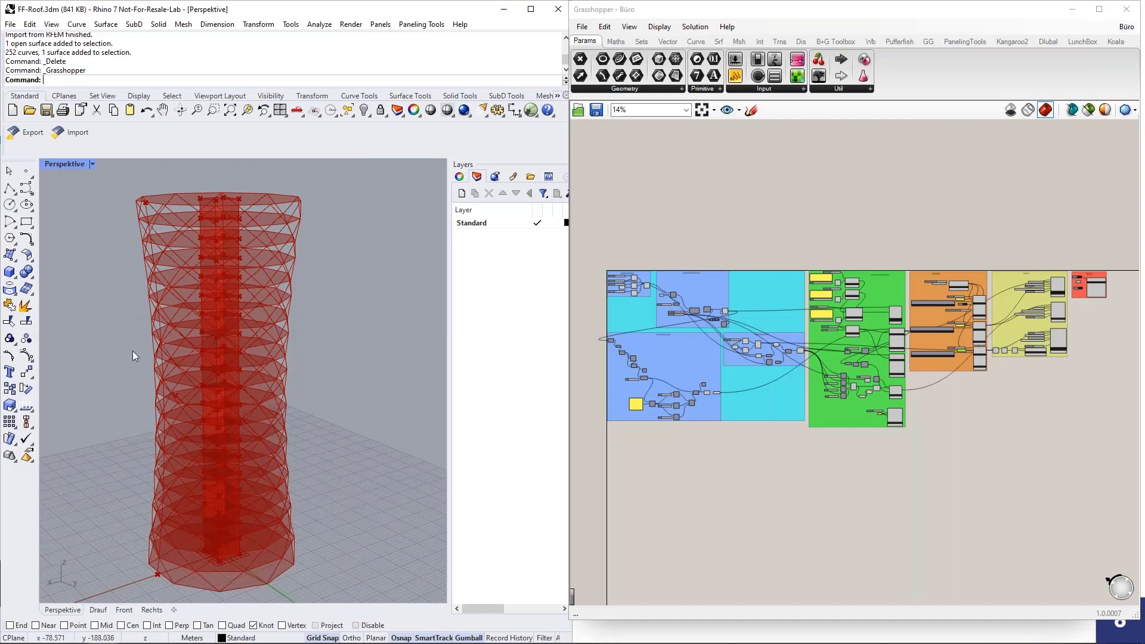
left_click(747, 296)
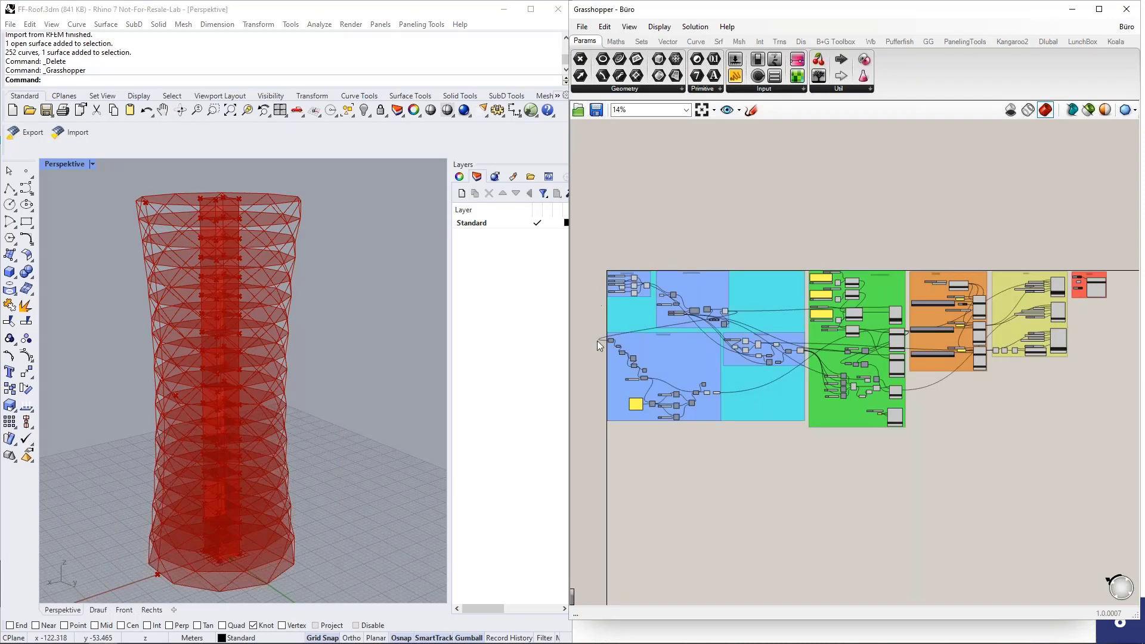
left_click(468, 375)
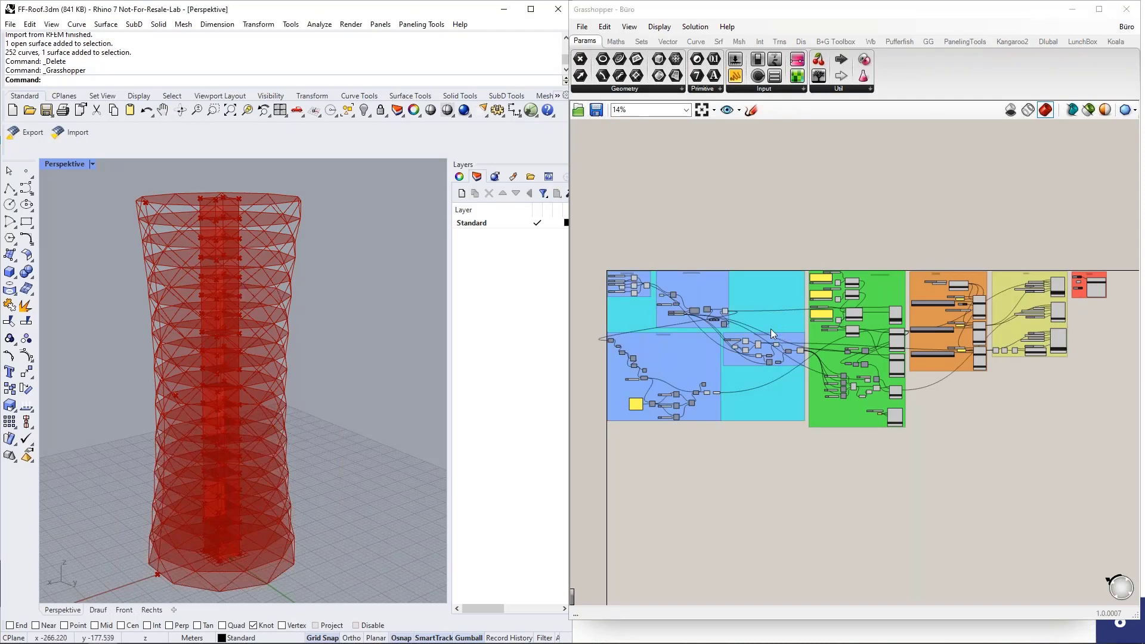
scroll(631, 331, "up", 1)
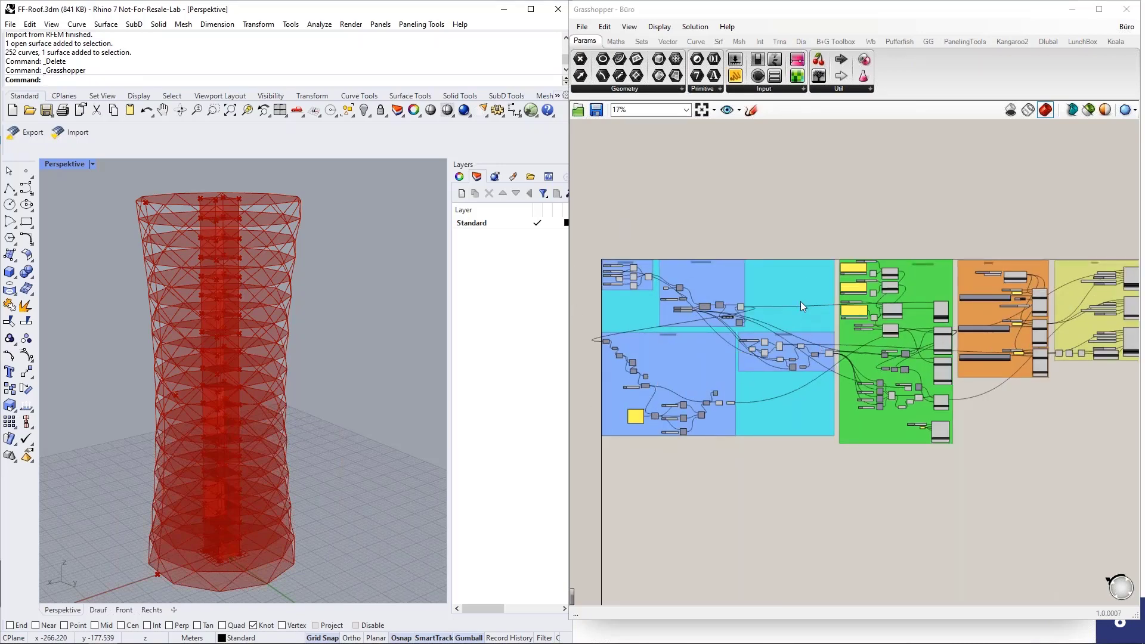
scroll(683, 433, "down", 1)
scroll(956, 408, "up", 1)
scroll(924, 409, "up", 3)
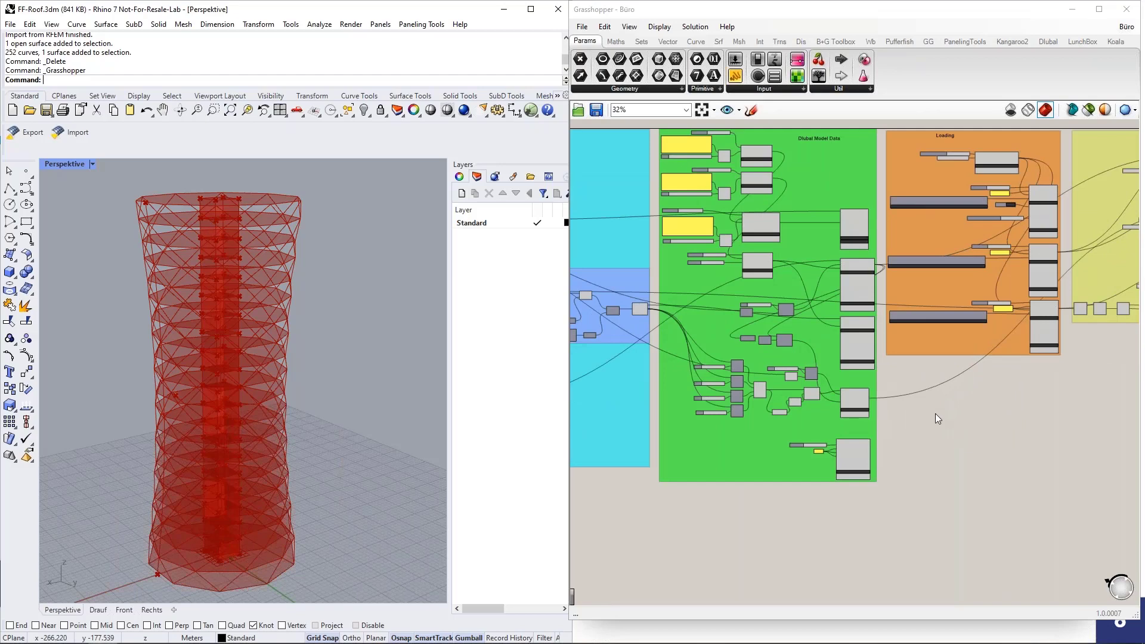
right_click_drag(936, 413, 909, 480)
scroll(628, 294, "up", 2)
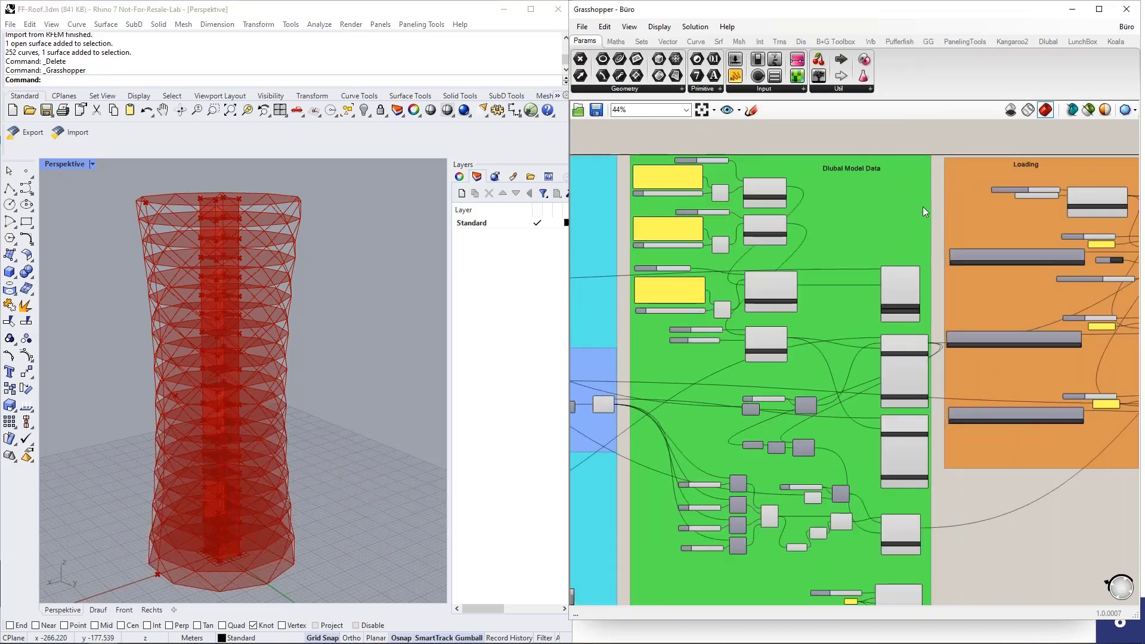
scroll(838, 223, "up", 2)
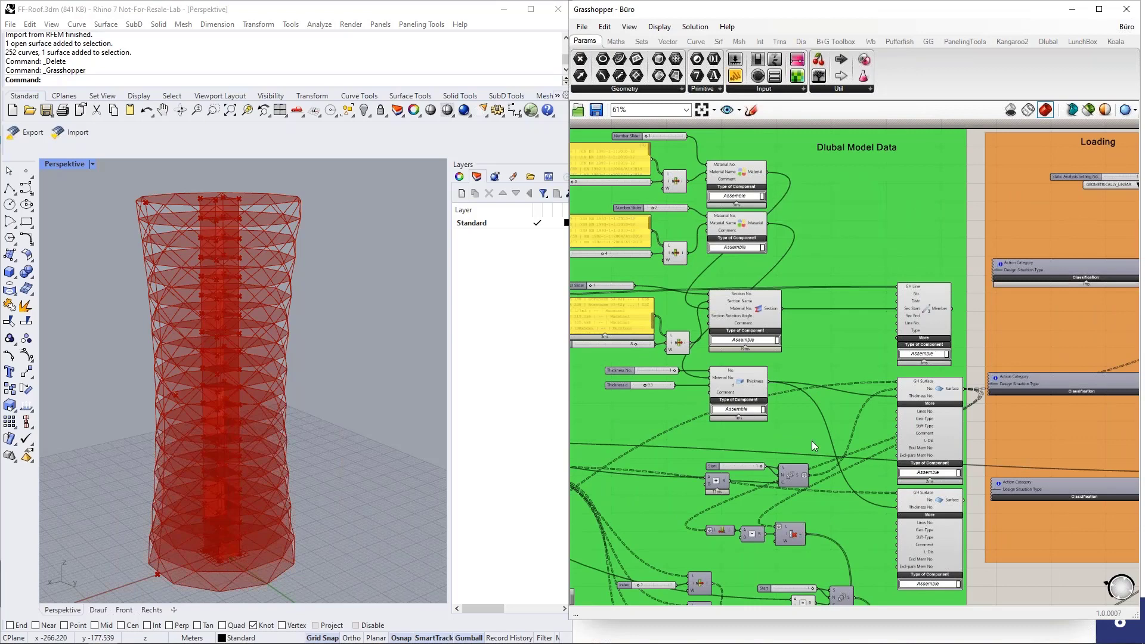
mouse_move(661, 385)
scroll(699, 351, "down", 3)
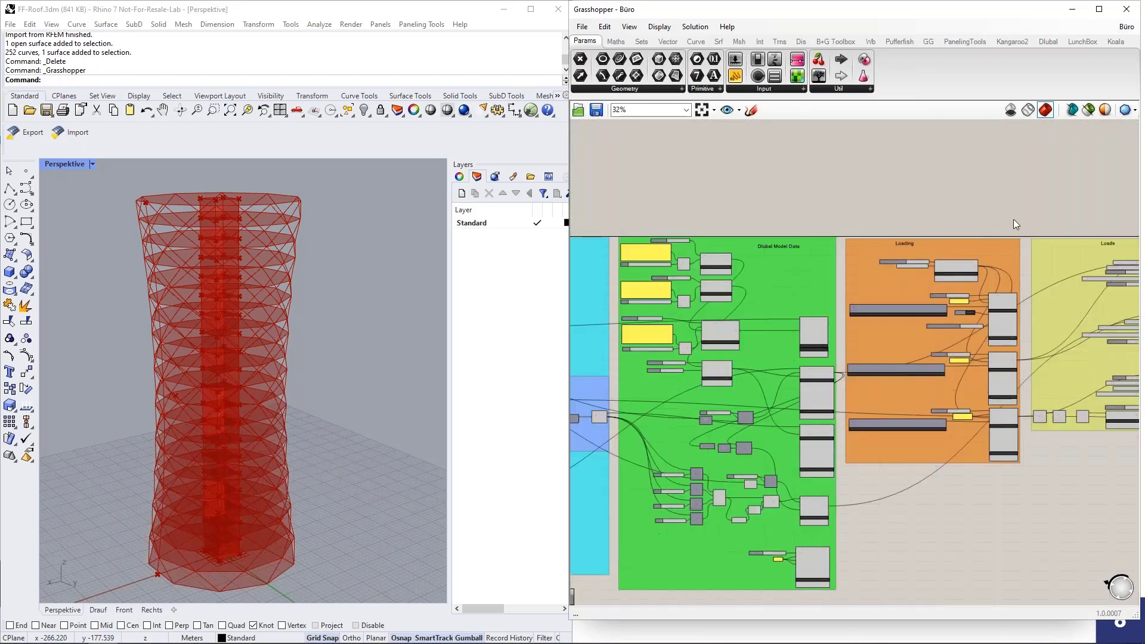
right_click_drag(1012, 218, 828, 216)
scroll(760, 244, "up", 2)
scroll(760, 244, "up", 1)
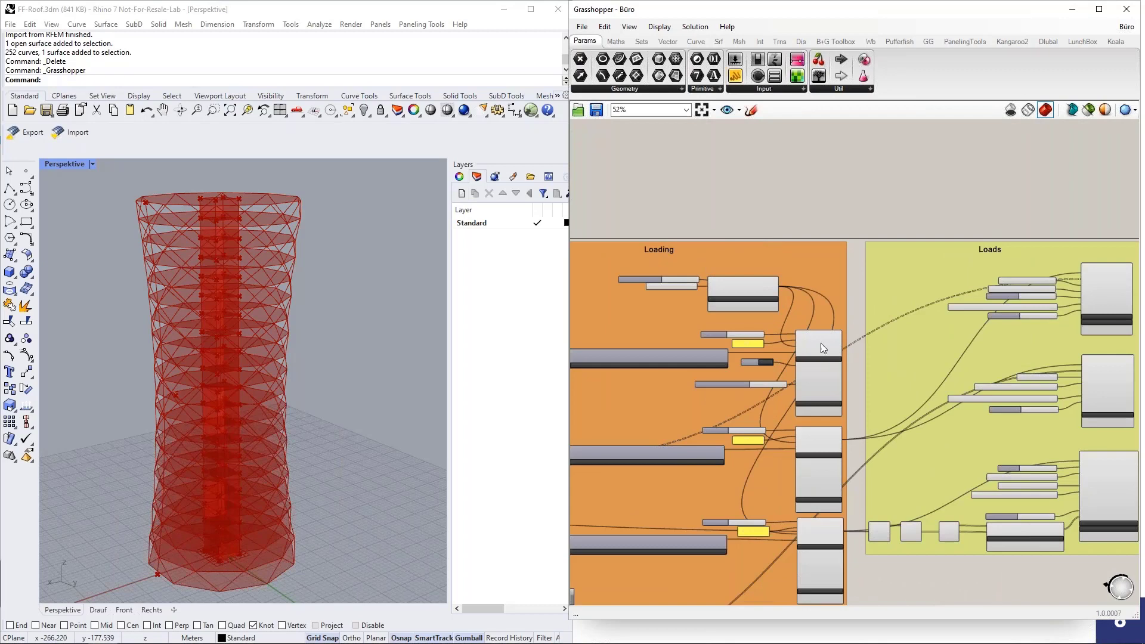
left_click(822, 376)
scroll(822, 376, "up", 3)
scroll(822, 368, "down", 3)
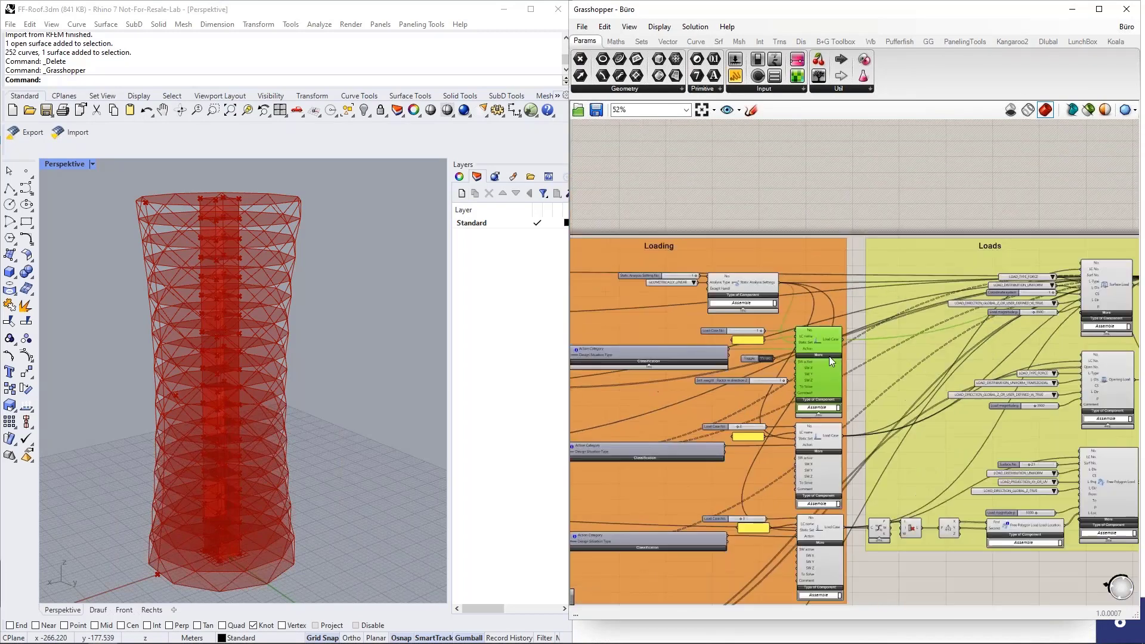
right_click_drag(1009, 190, 832, 189)
scroll(877, 287, "up", 3)
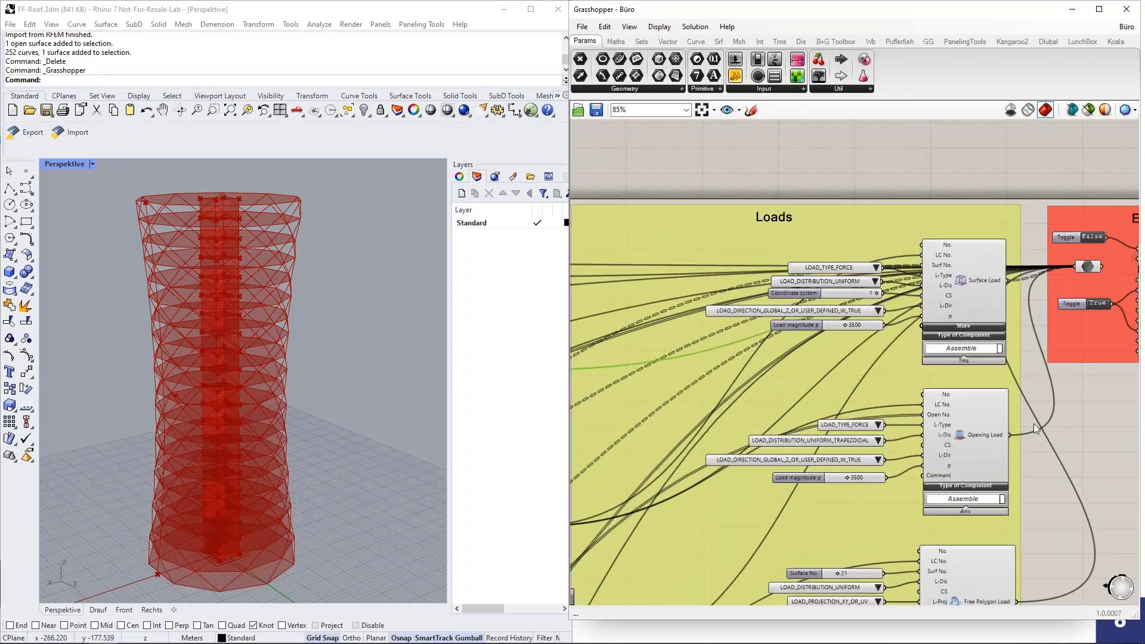
right_click_drag(1033, 424, 1017, 351)
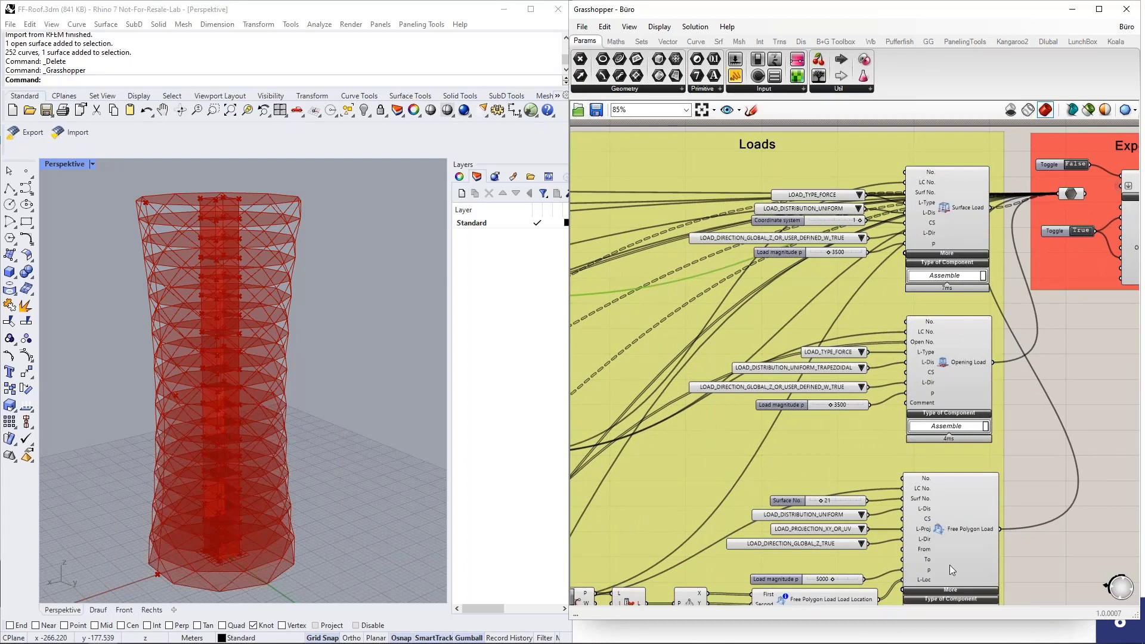
right_click_drag(1099, 349, 700, 349)
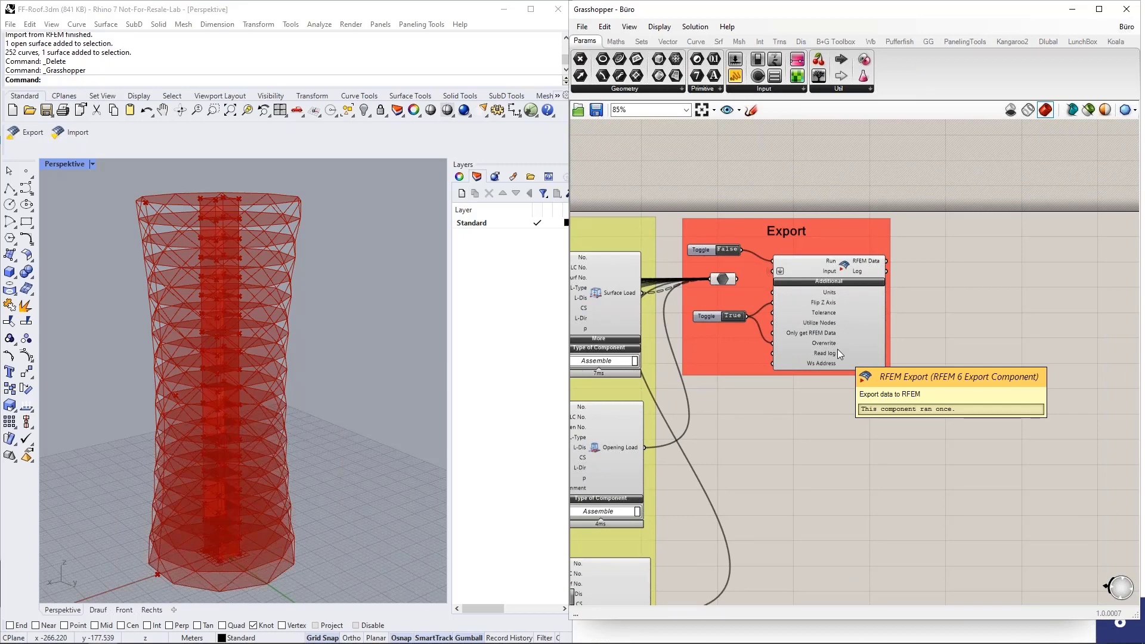
scroll(1027, 332, "down", 8)
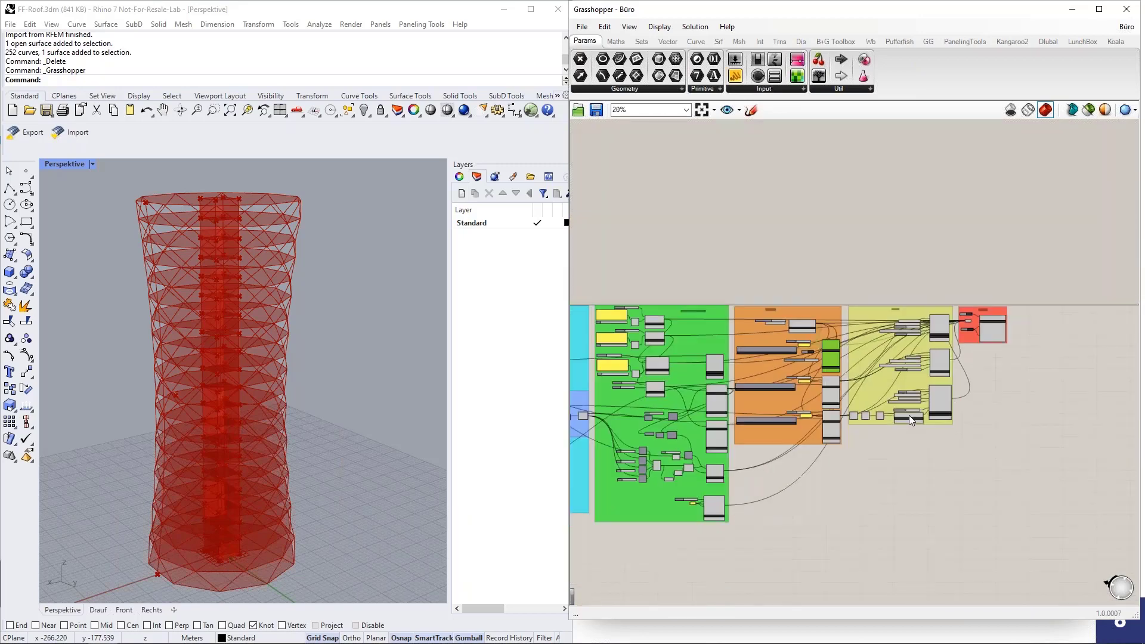
right_click_drag(790, 454, 1010, 434)
scroll(720, 467, "down", 1)
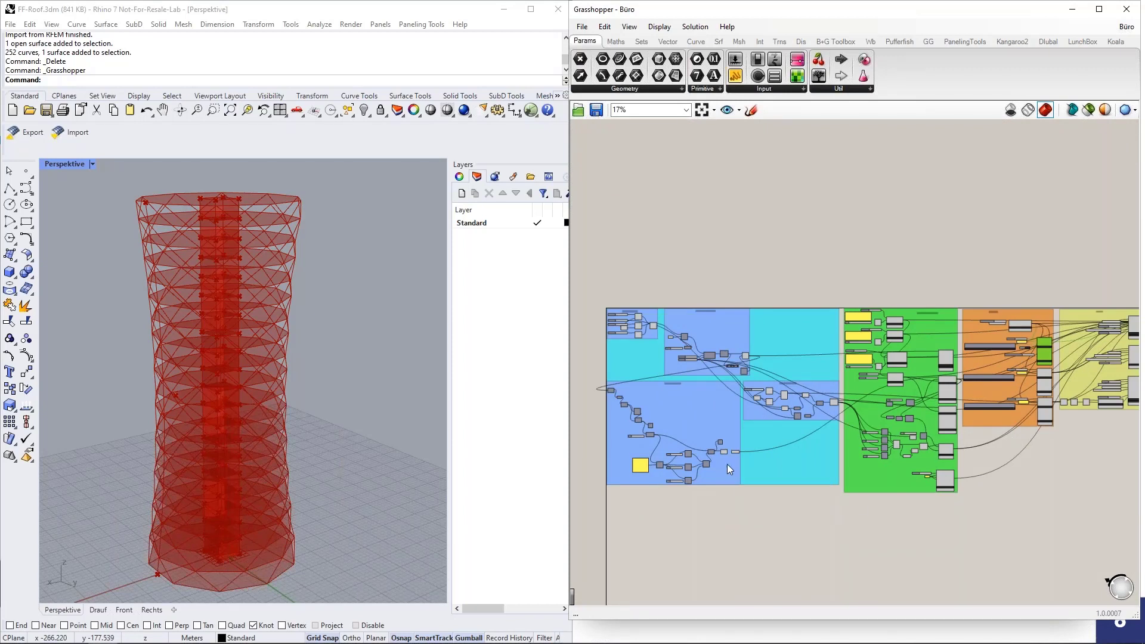
right_click_drag(833, 494, 806, 472)
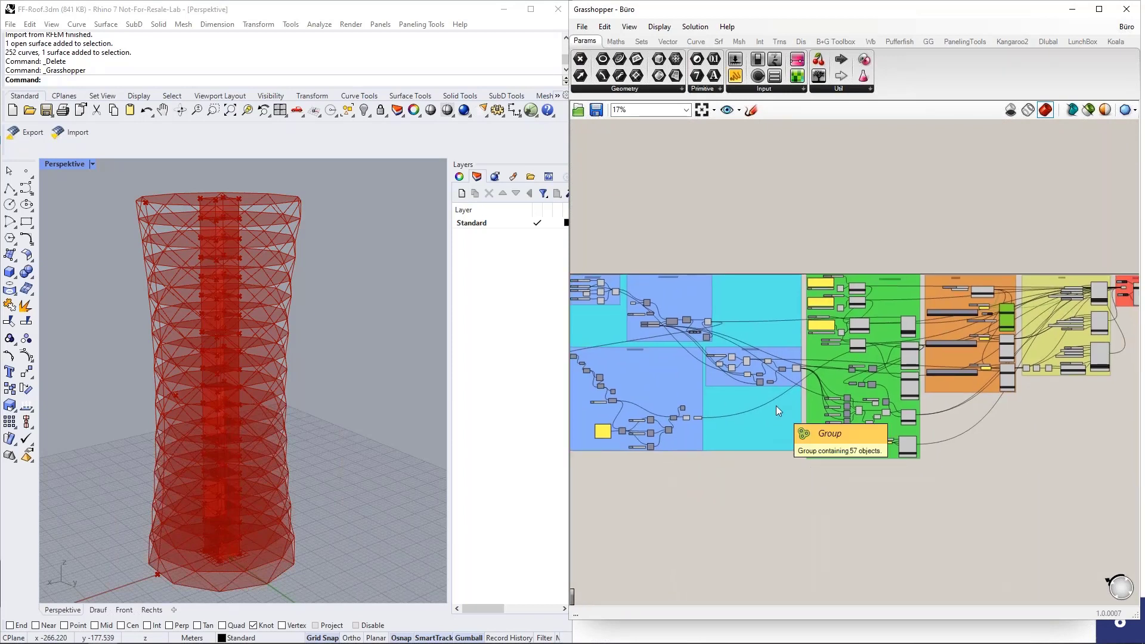
scroll(794, 465, "down", 1)
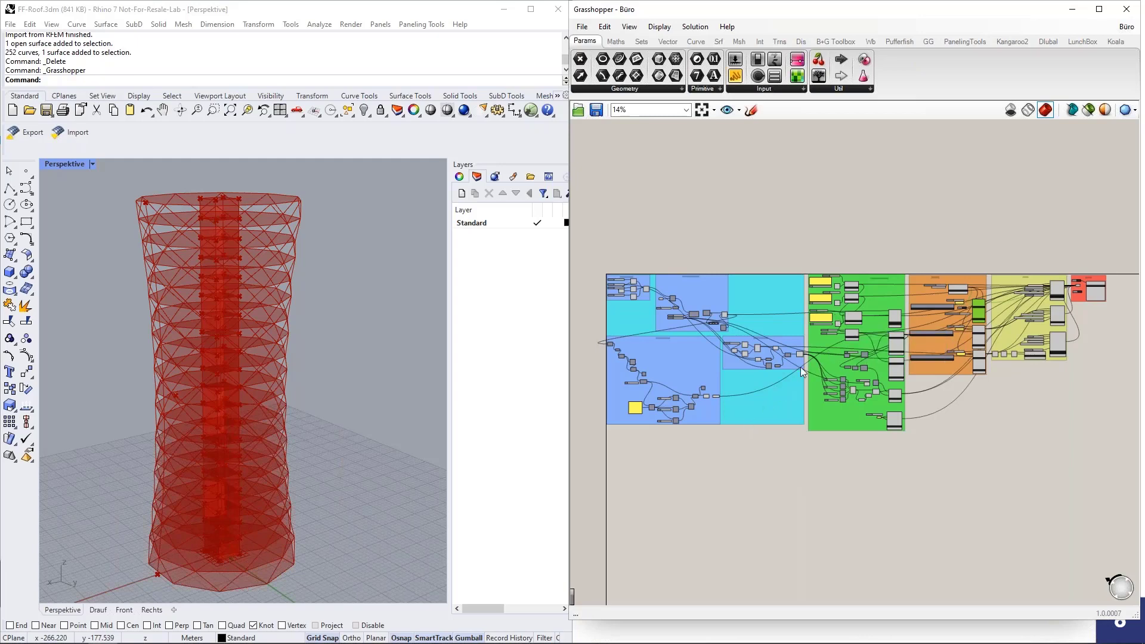
left_click(483, 378)
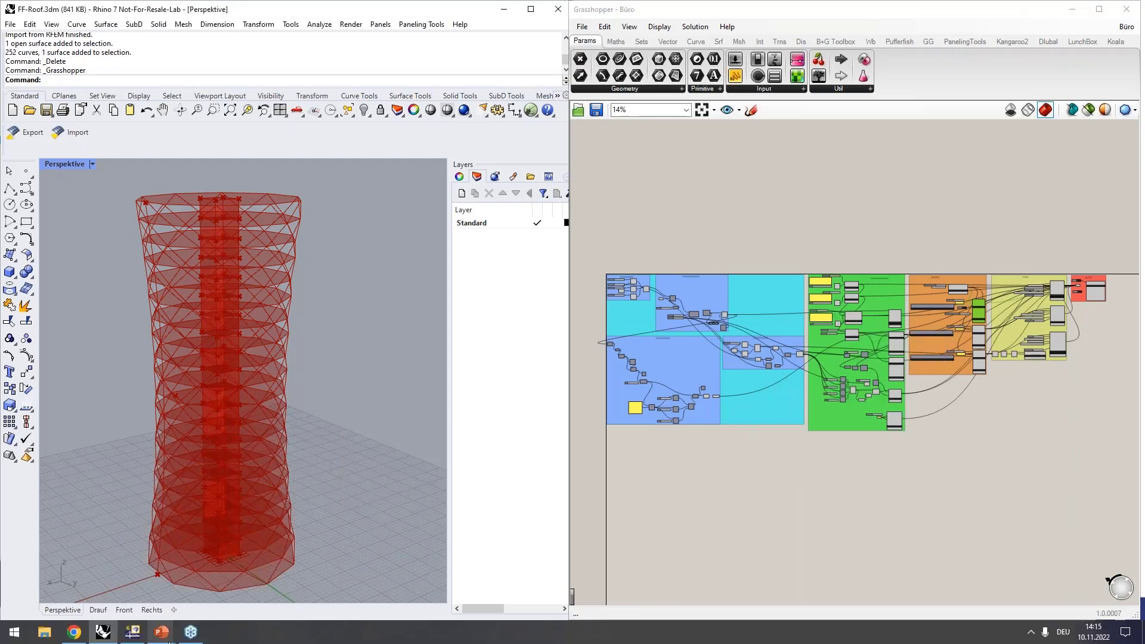
Step: Bring up Chrome and go to the Dlubal webinars page
left_click(76, 633)
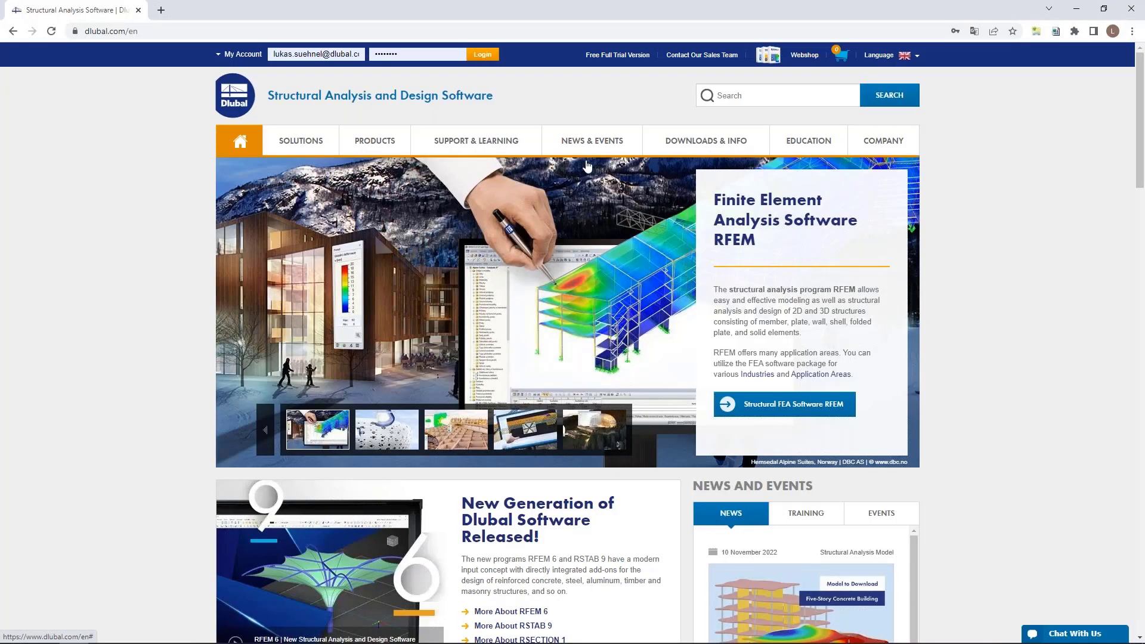
mouse_move(594, 146)
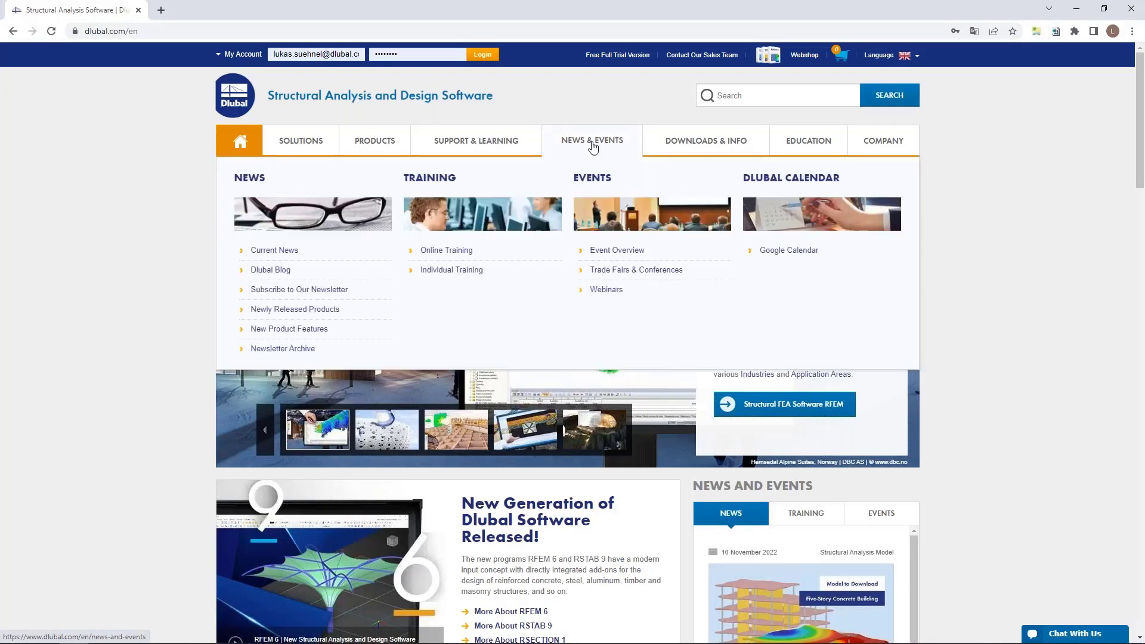
left_click(604, 290)
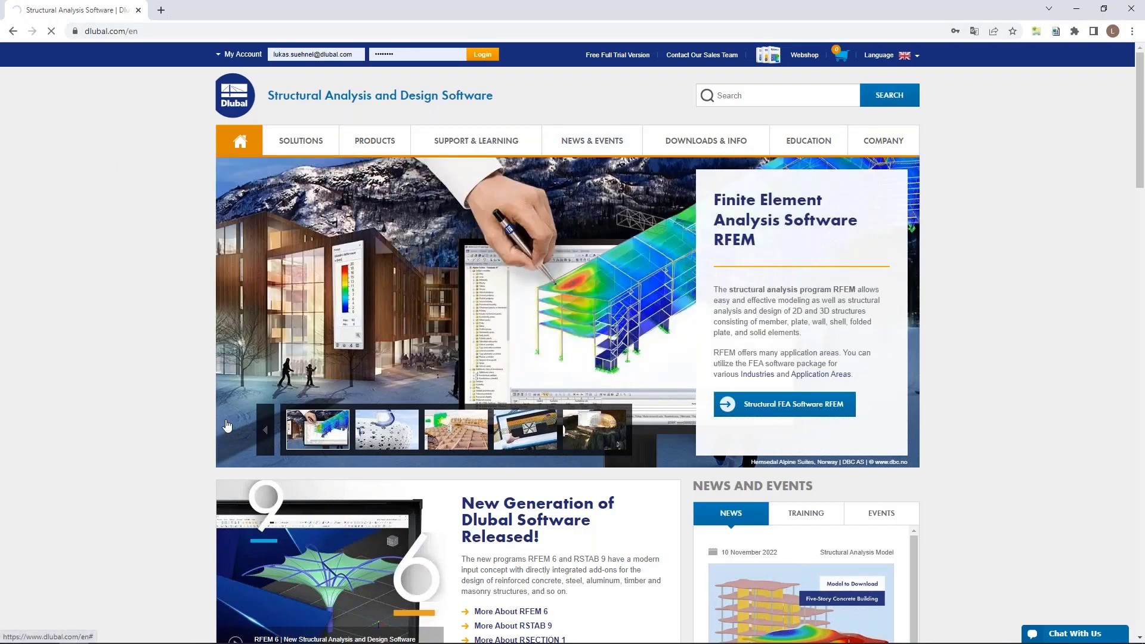
scroll(179, 393, "down", 6)
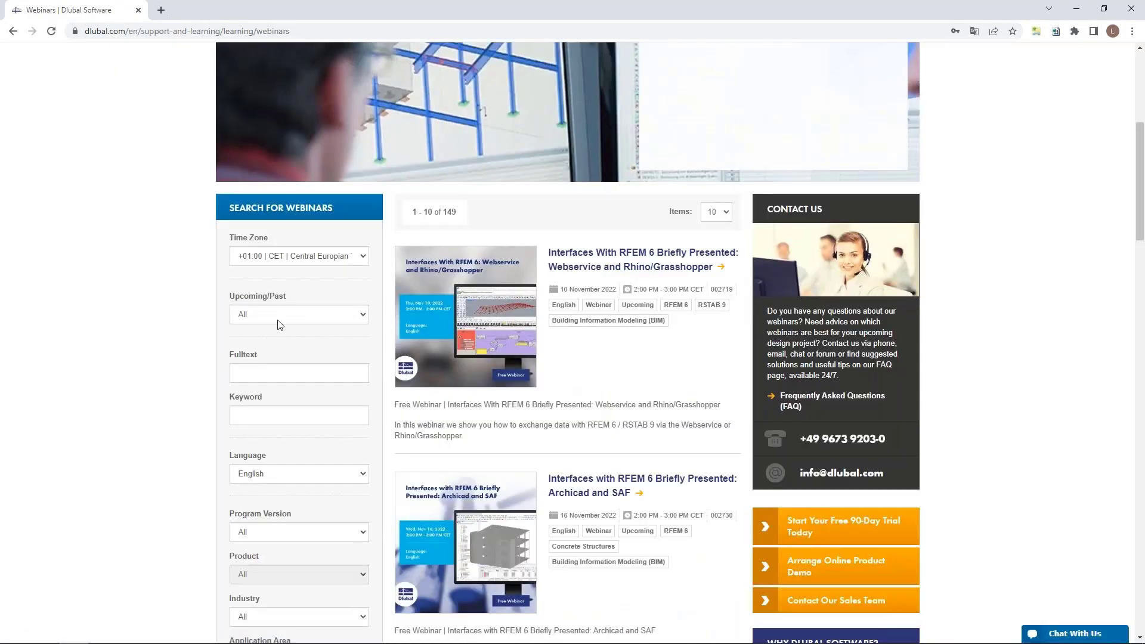
Step: Filter for accomplished webinars with keyword 'rhino', review the results, then minimize Chrome
left_click(280, 315)
left_click(270, 348)
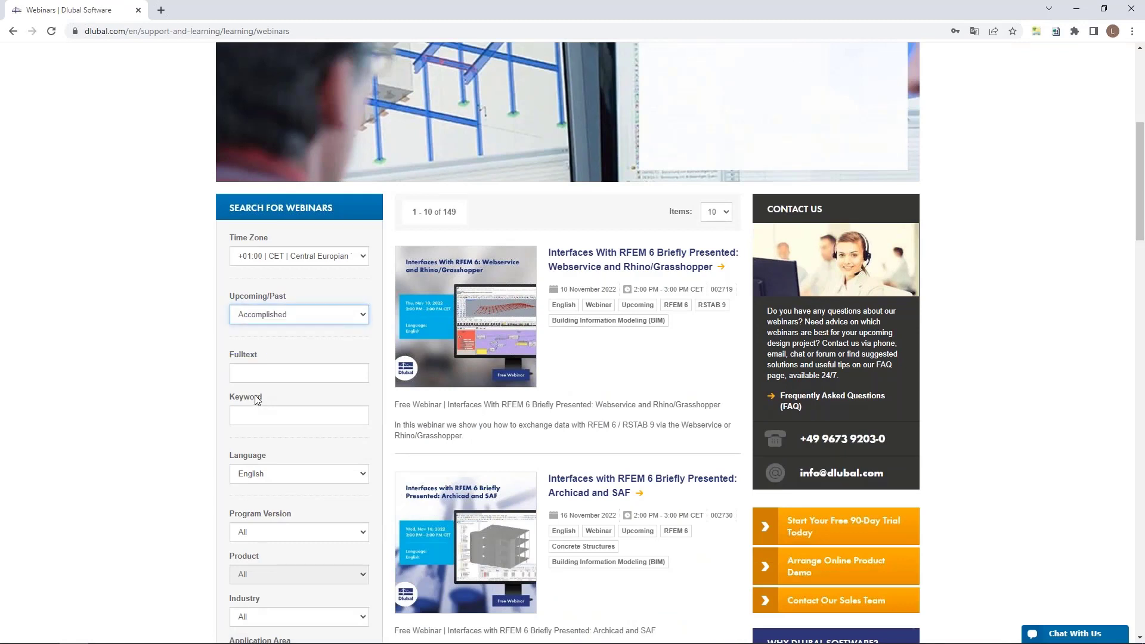
left_click(253, 412)
type("r")
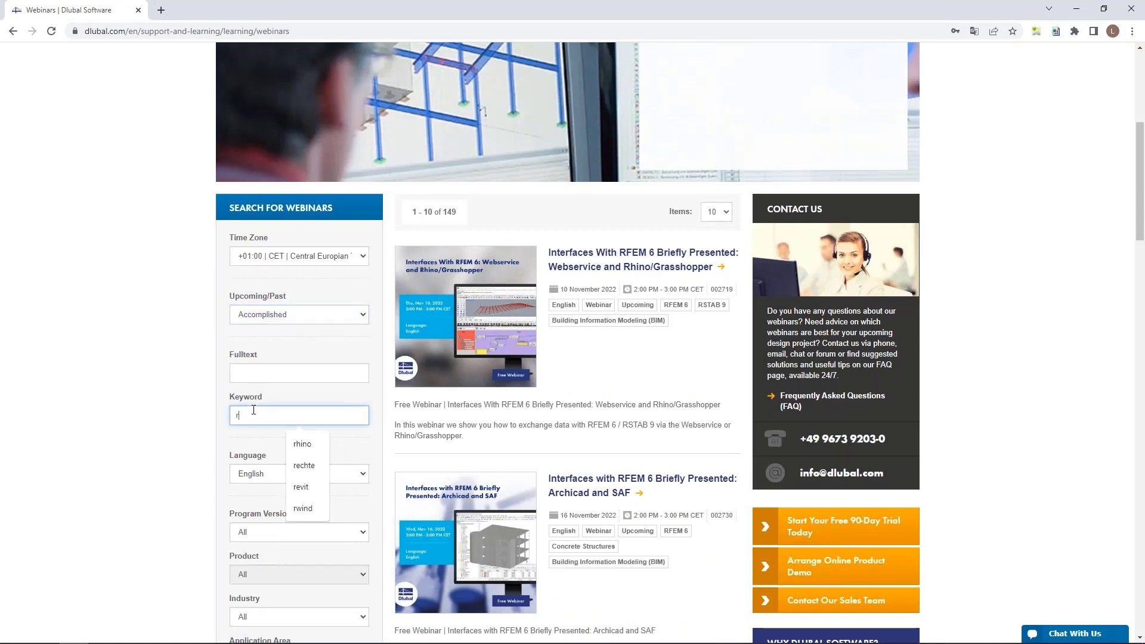
type("hino")
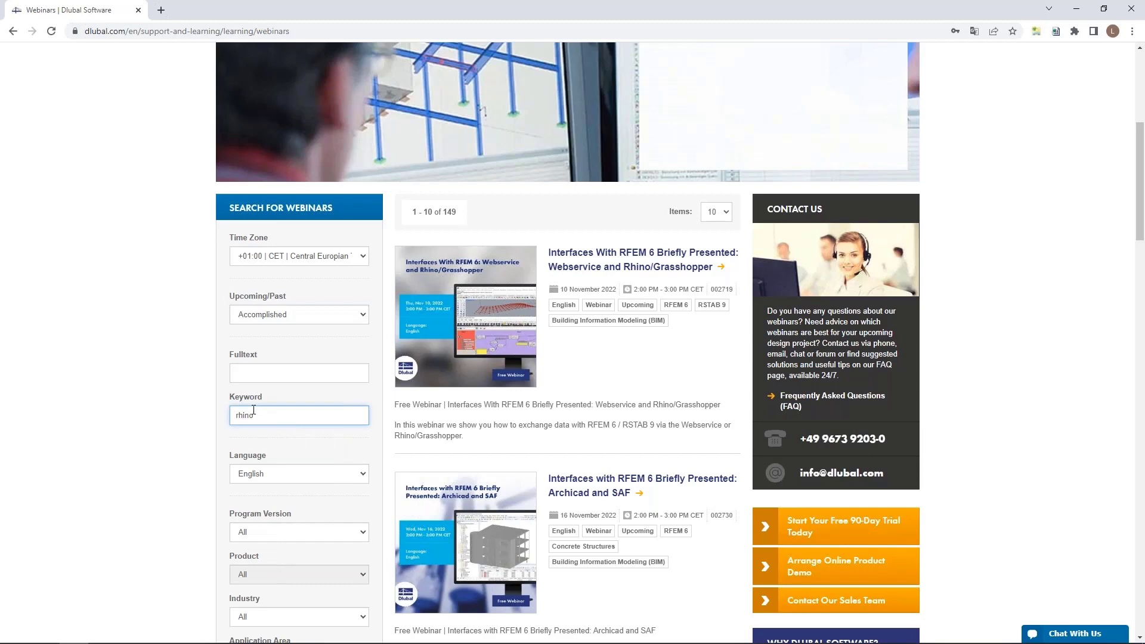
key("Return")
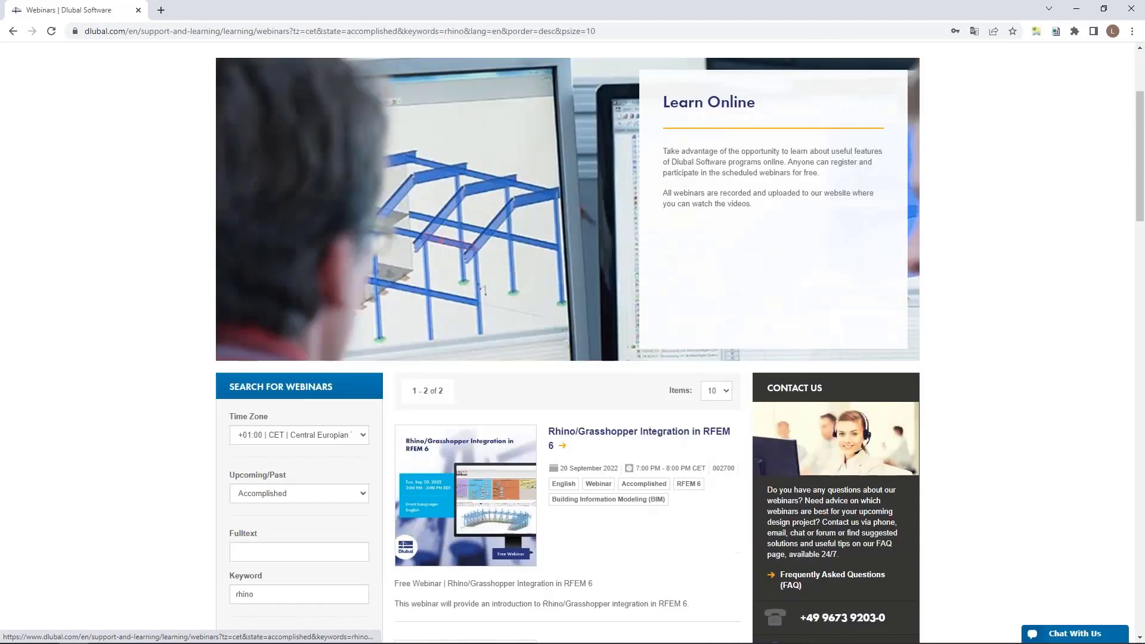
scroll(485, 290, "down", 6)
scroll(485, 290, "up", 3)
scroll(501, 324, "down", 1)
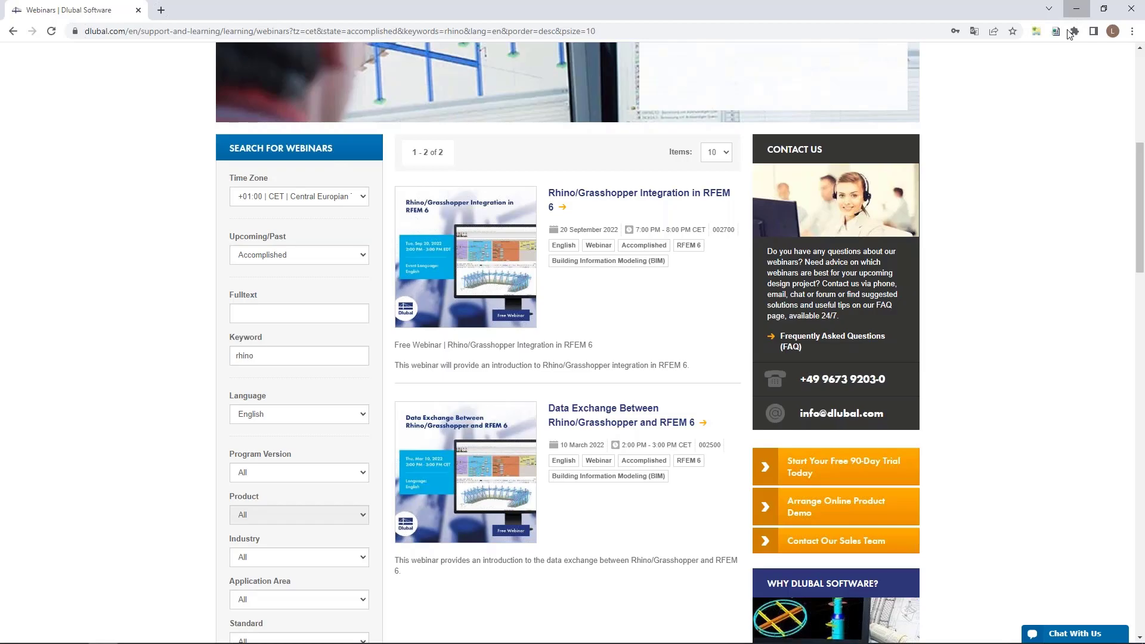
left_click(1076, 9)
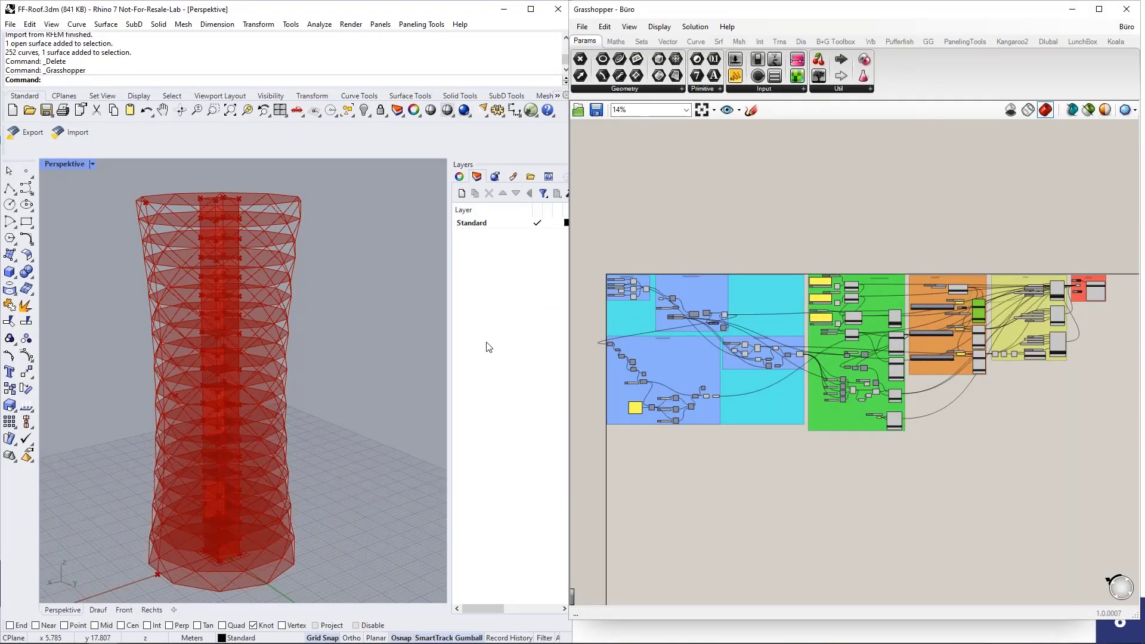
Step: Orbit the tower view from higher and highlight the Tower Shape outline curve
scroll(327, 342, "down", 3)
scroll(329, 329, "up", 4)
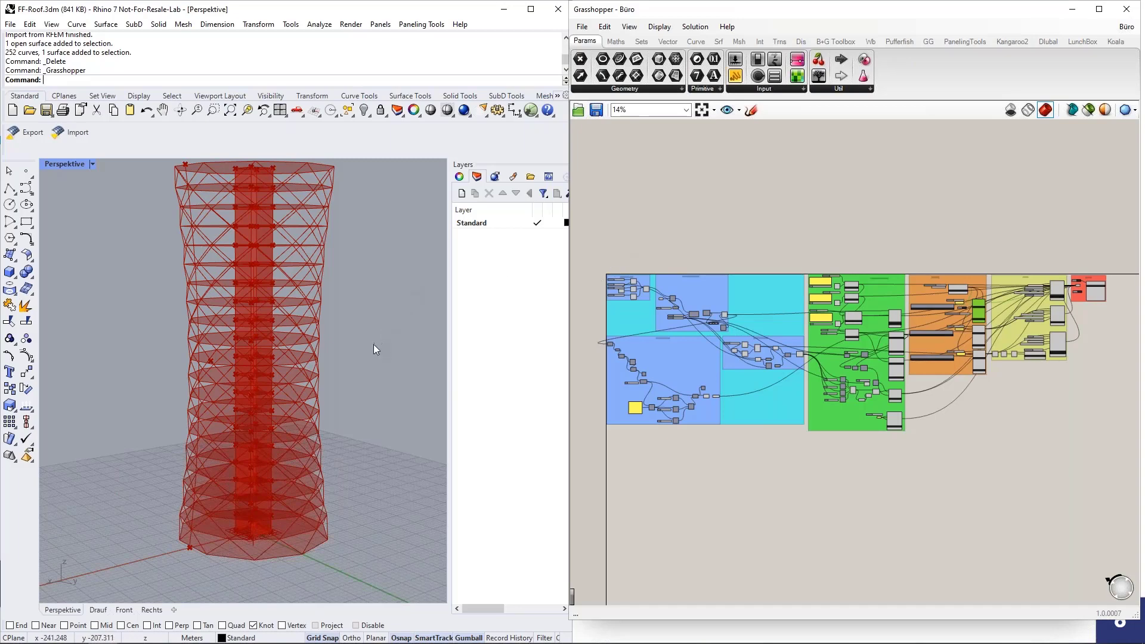
right_click_drag(374, 345, 371, 350)
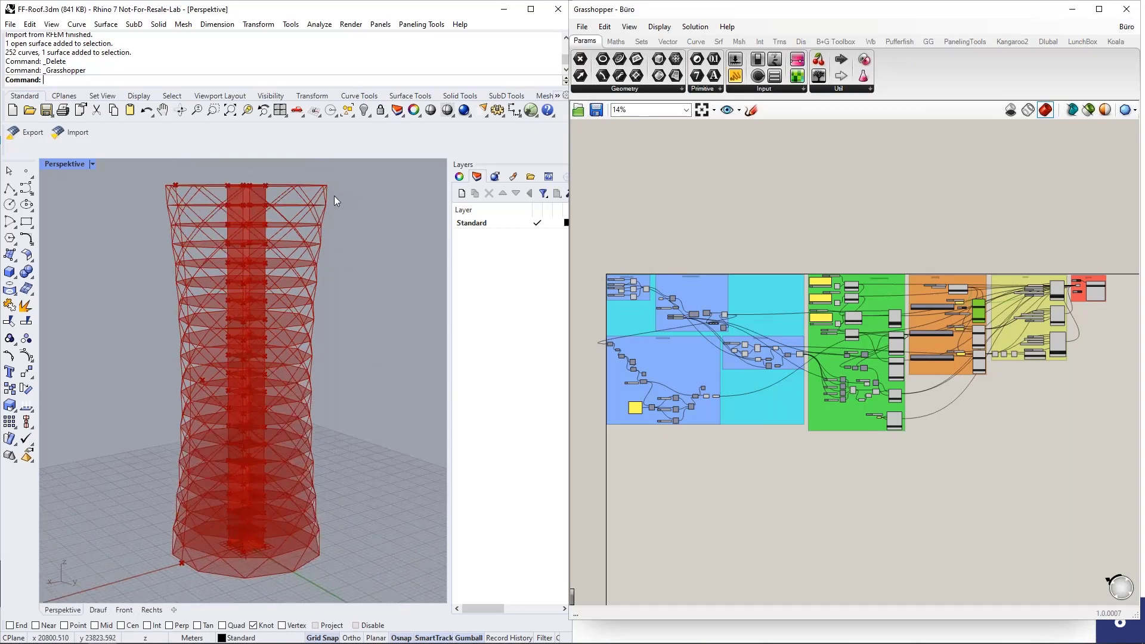
scroll(355, 500, "down", 2)
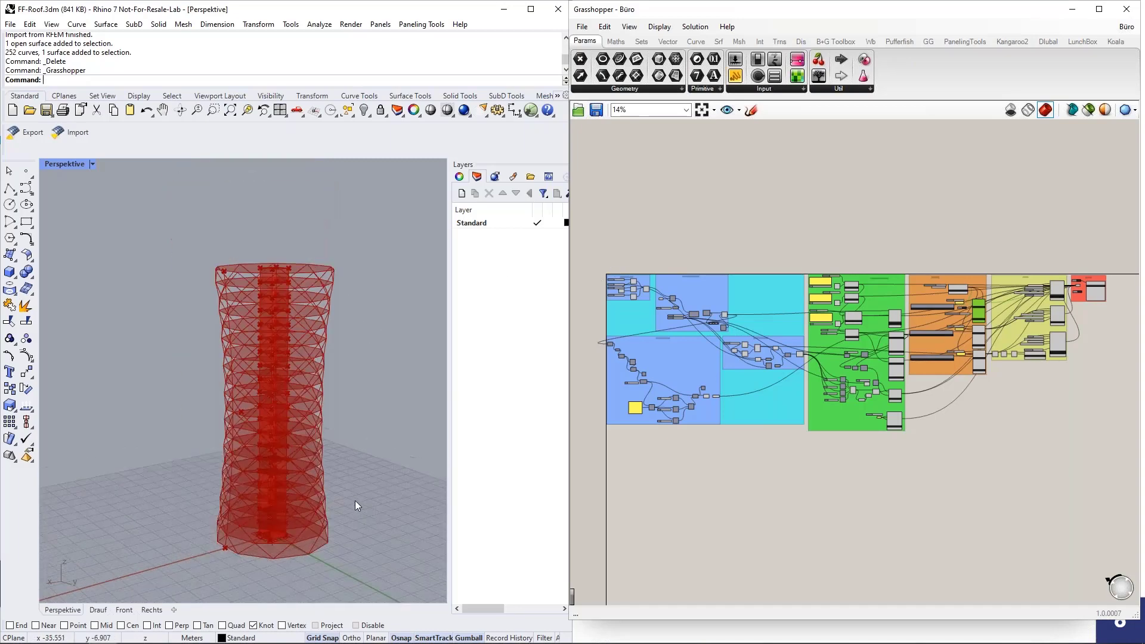
scroll(605, 275, "up", 5)
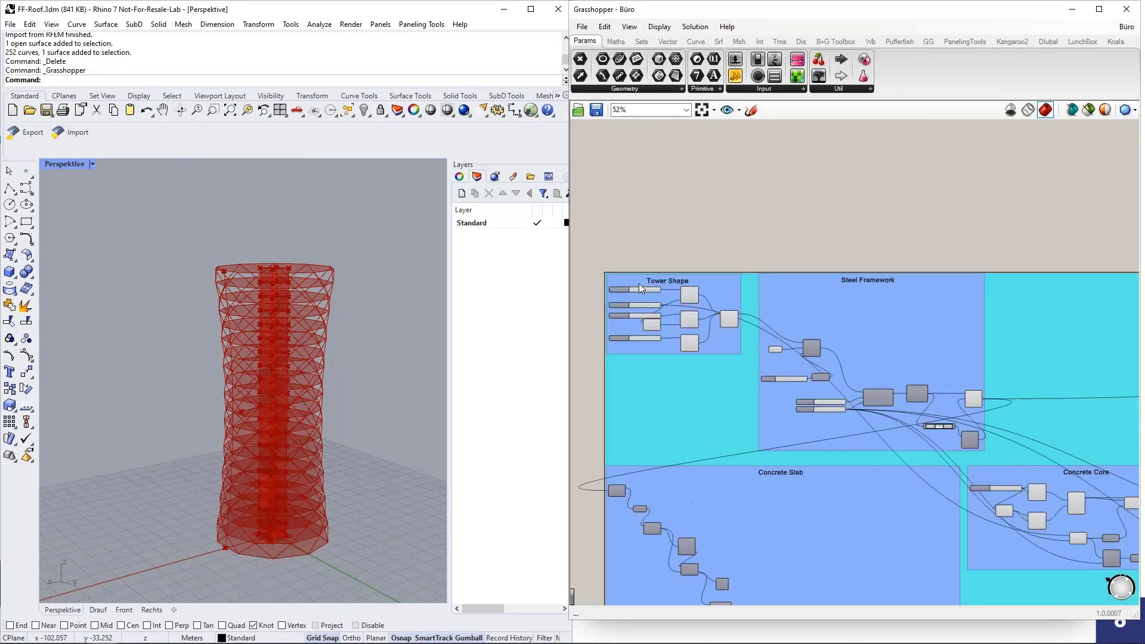
scroll(639, 284, "up", 3)
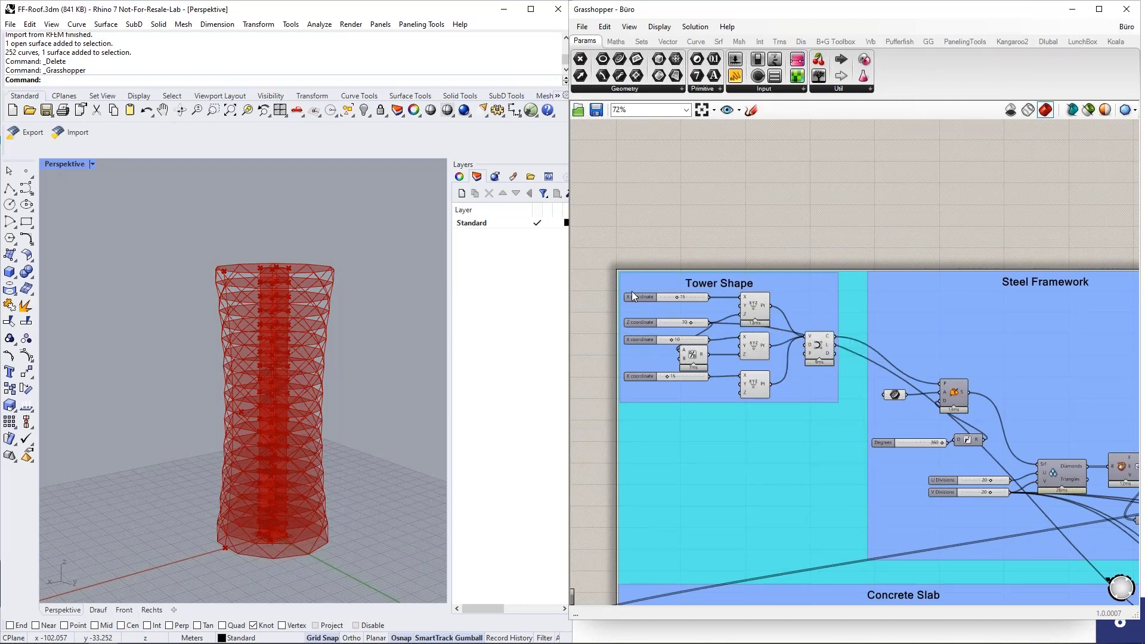
scroll(635, 323, "up", 3)
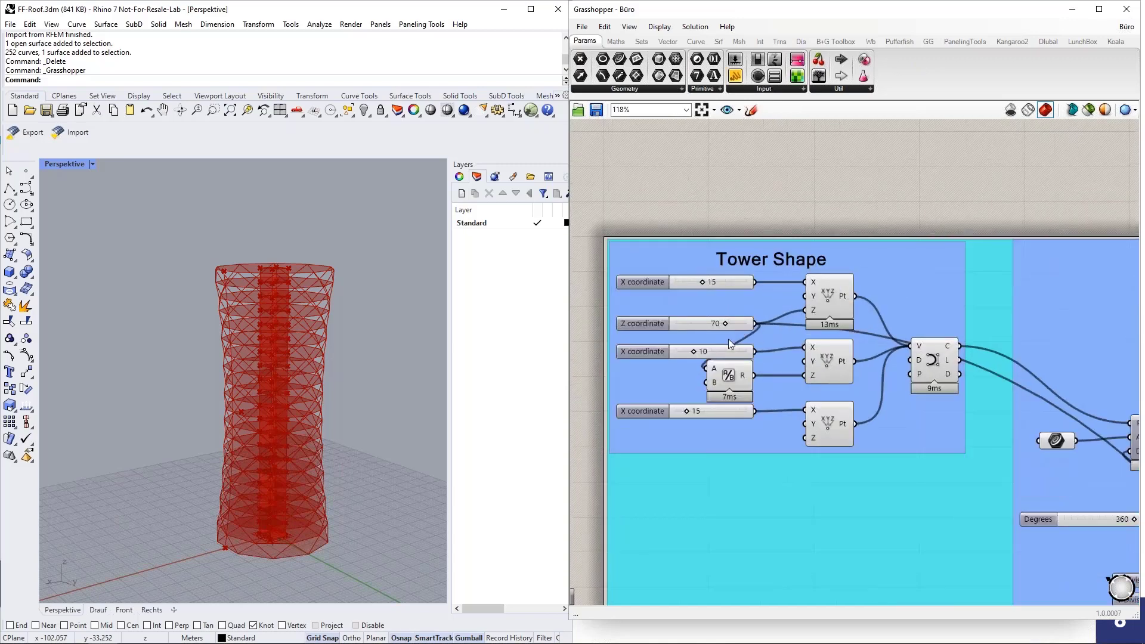
left_click(937, 363)
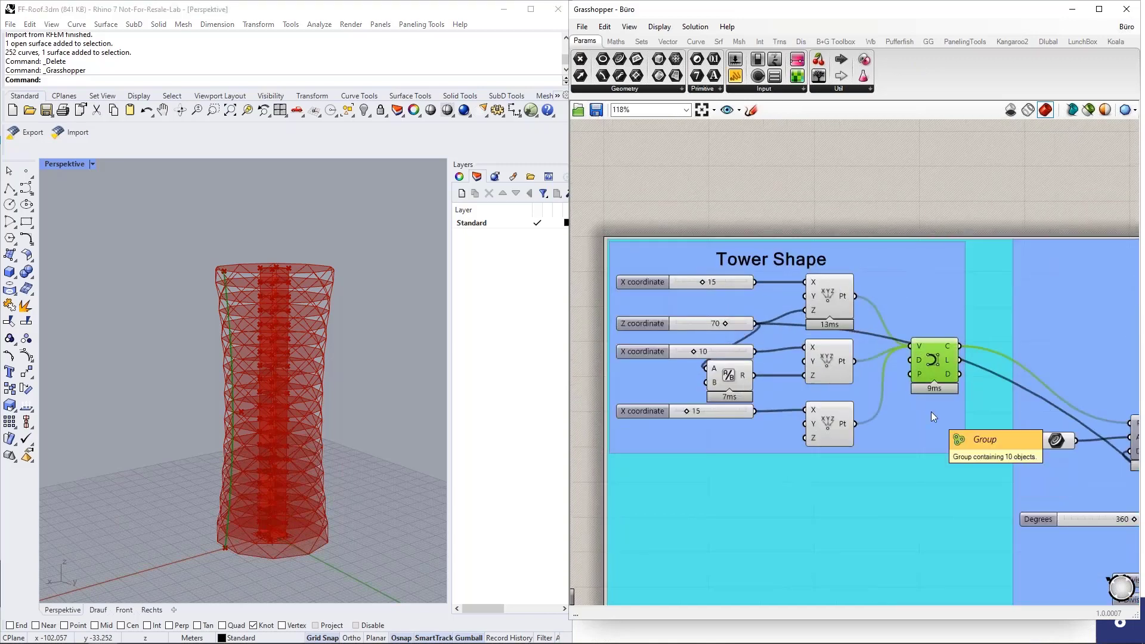
Step: Orbit to a frontal view and locate the top, middle and bottom construct points
right_click_drag(352, 394, 378, 396)
scroll(256, 398, "down", 6)
right_click_drag(257, 398, 405, 386)
scroll(365, 346, "up", 5)
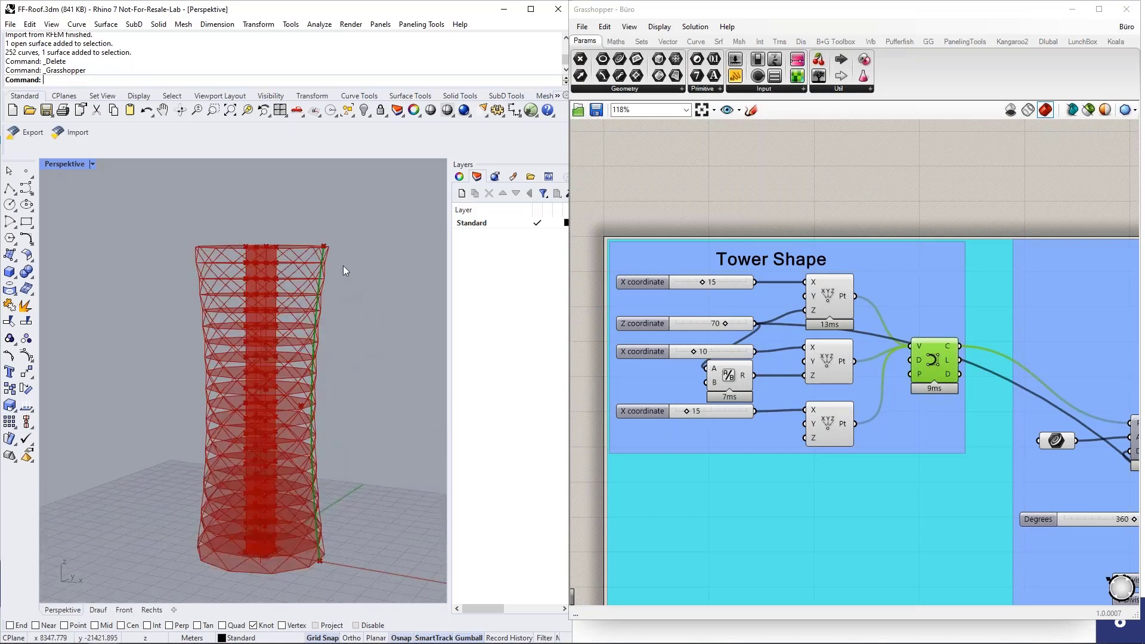
right_click_drag(341, 504, 377, 485)
scroll(991, 348, "down", 2)
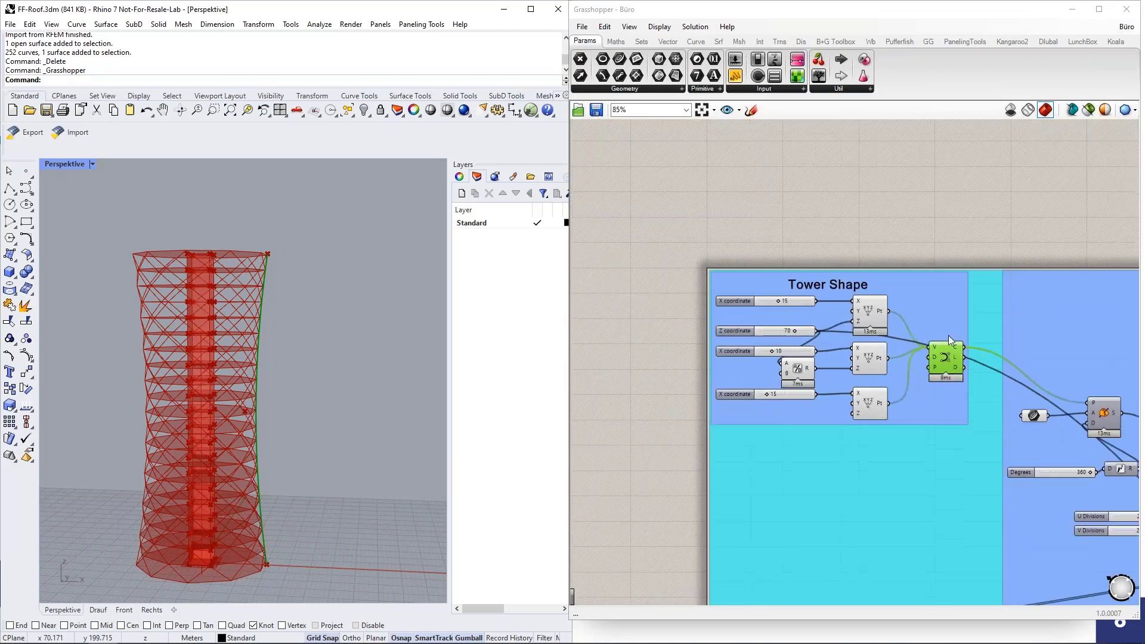
scroll(870, 305, "up", 4)
left_click(871, 305)
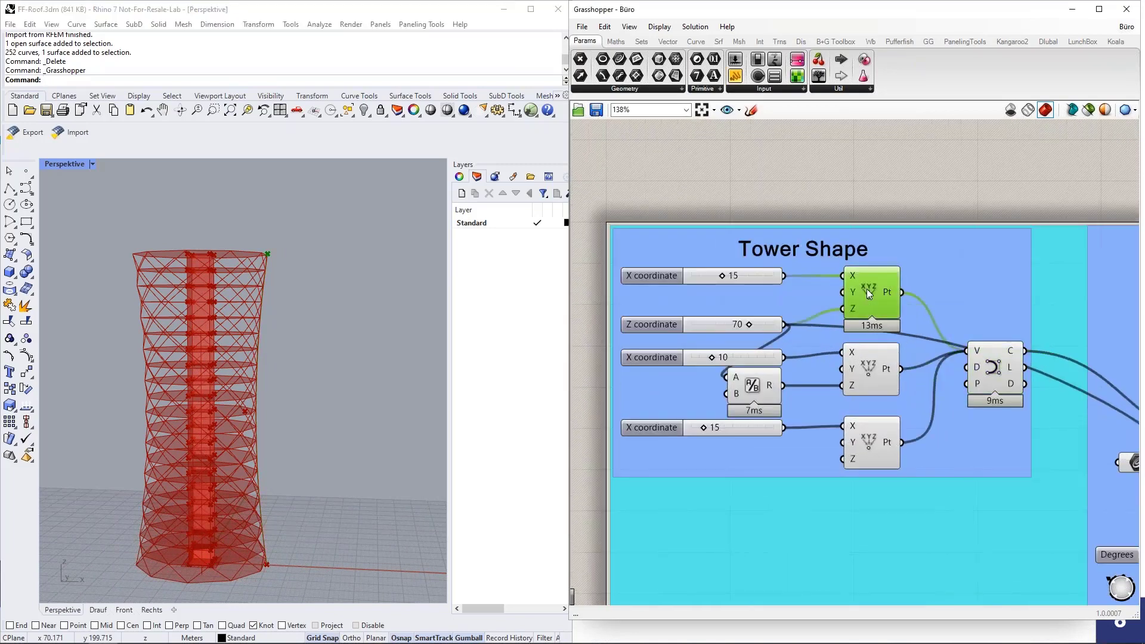
left_click(860, 370)
left_click(874, 442)
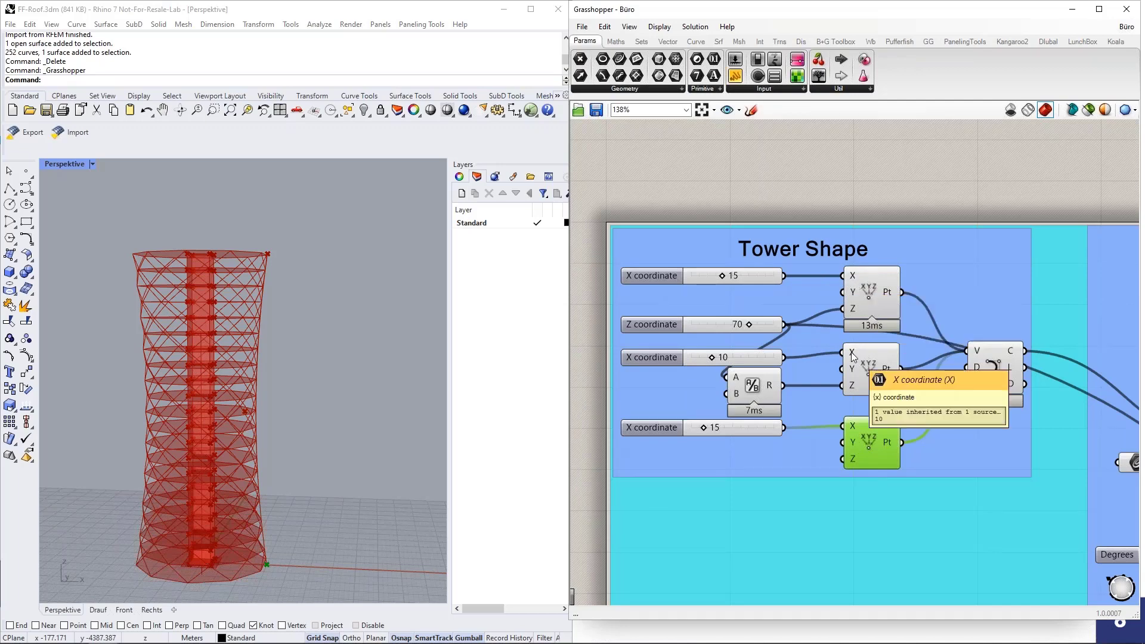
scroll(659, 270, "up", 5)
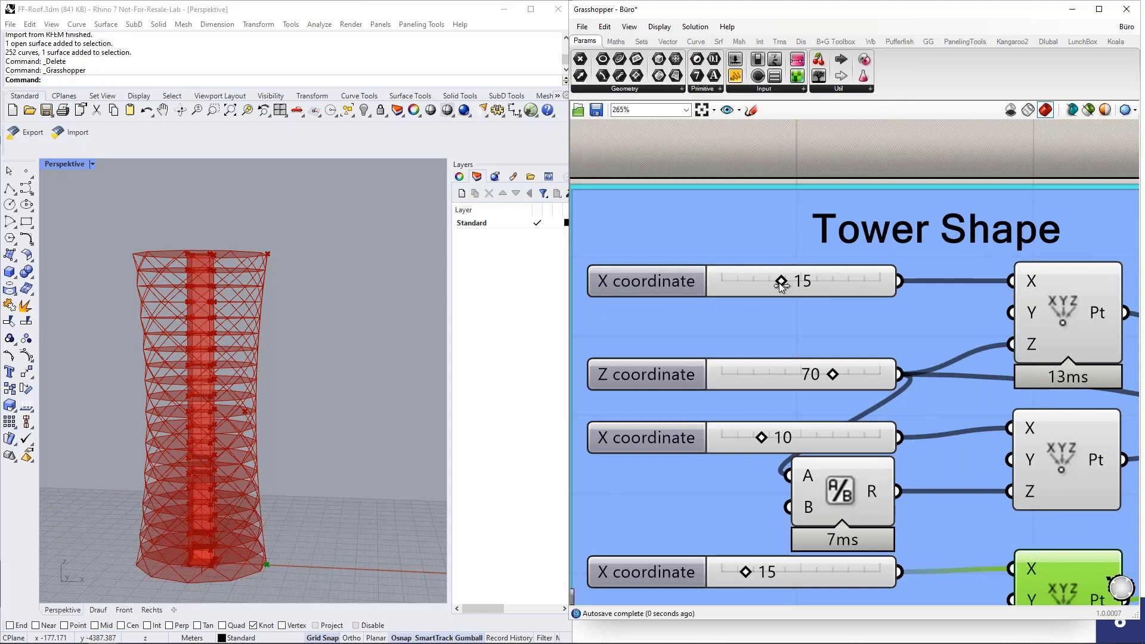
Step: Set the Tower Shape X sliders to 12, 19 and 13 and zoom the canvas out
left_click_drag(779, 283, 769, 282)
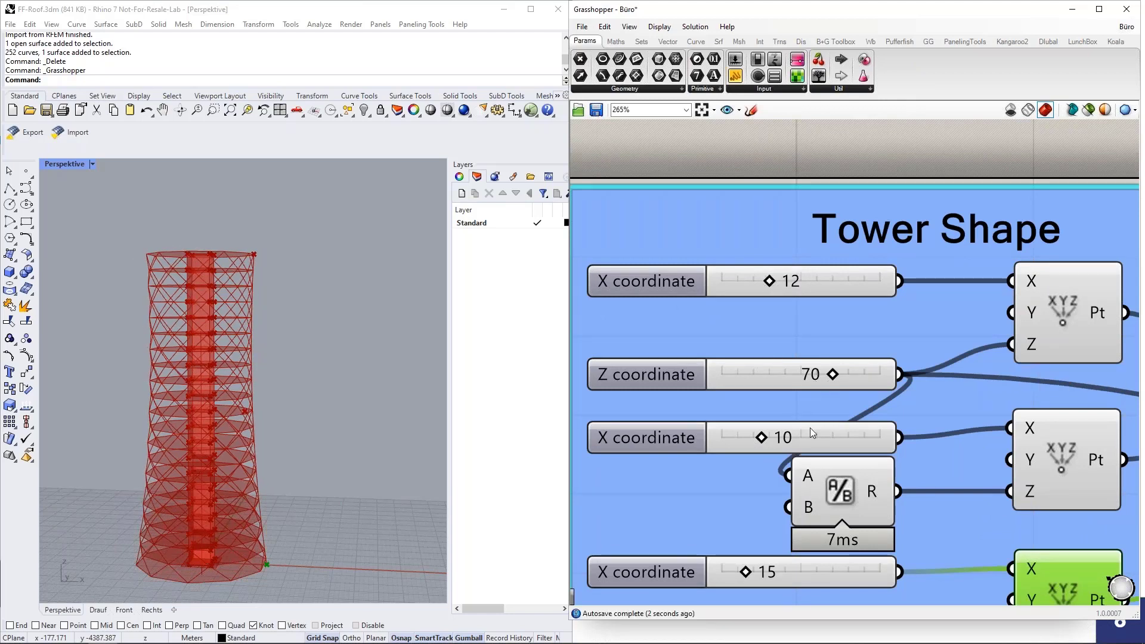
left_click_drag(767, 441, 799, 444)
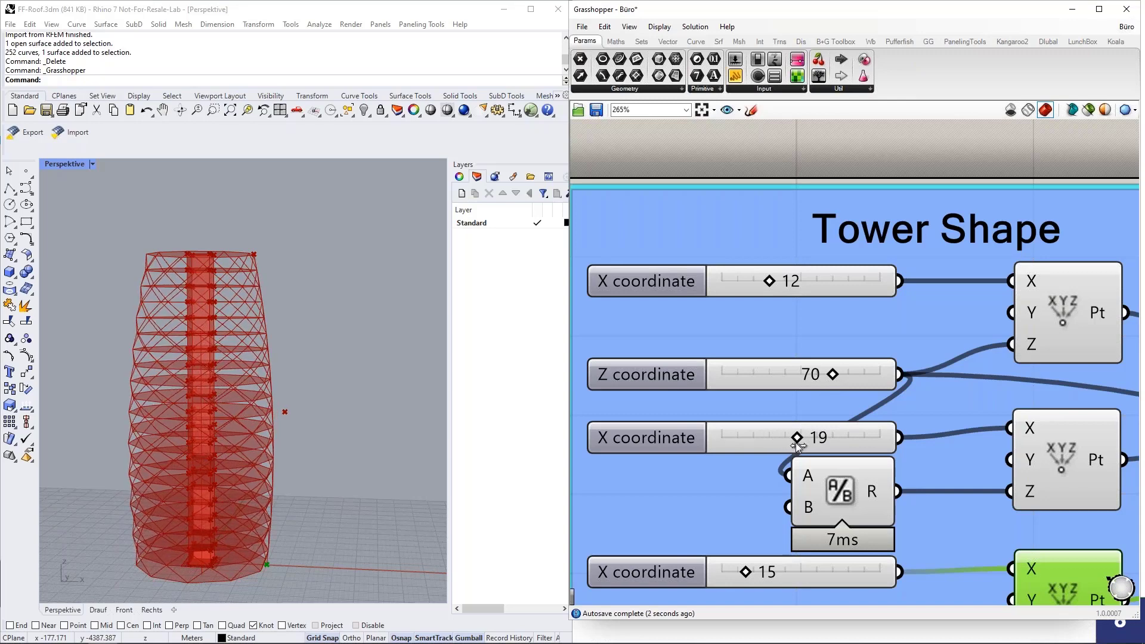
left_click_drag(746, 574, 742, 575)
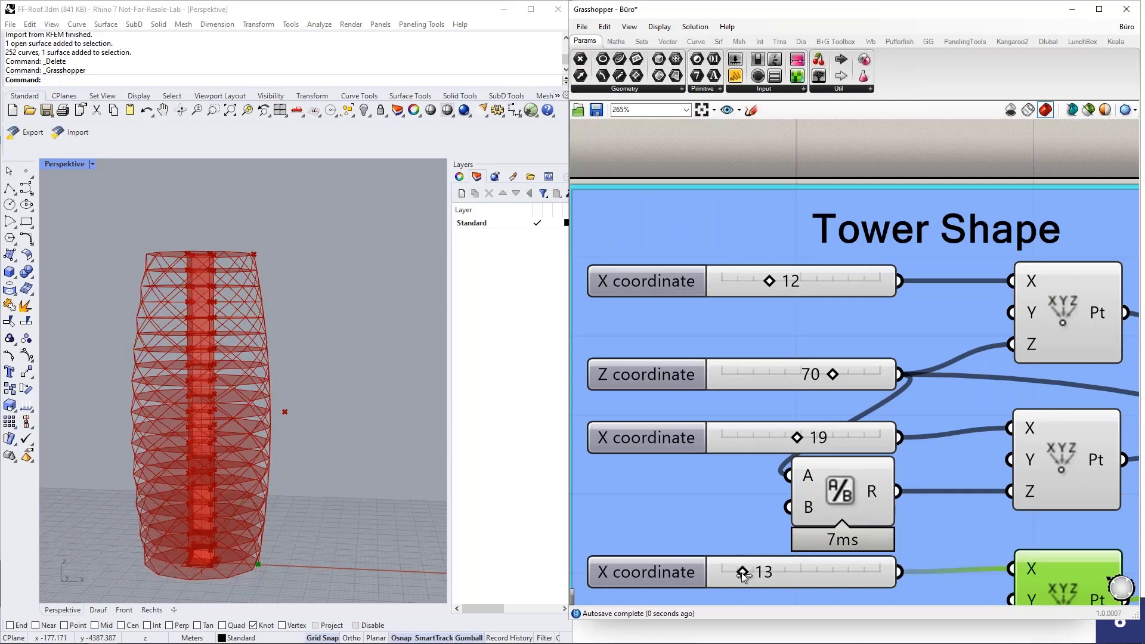
scroll(314, 381, "down", 5)
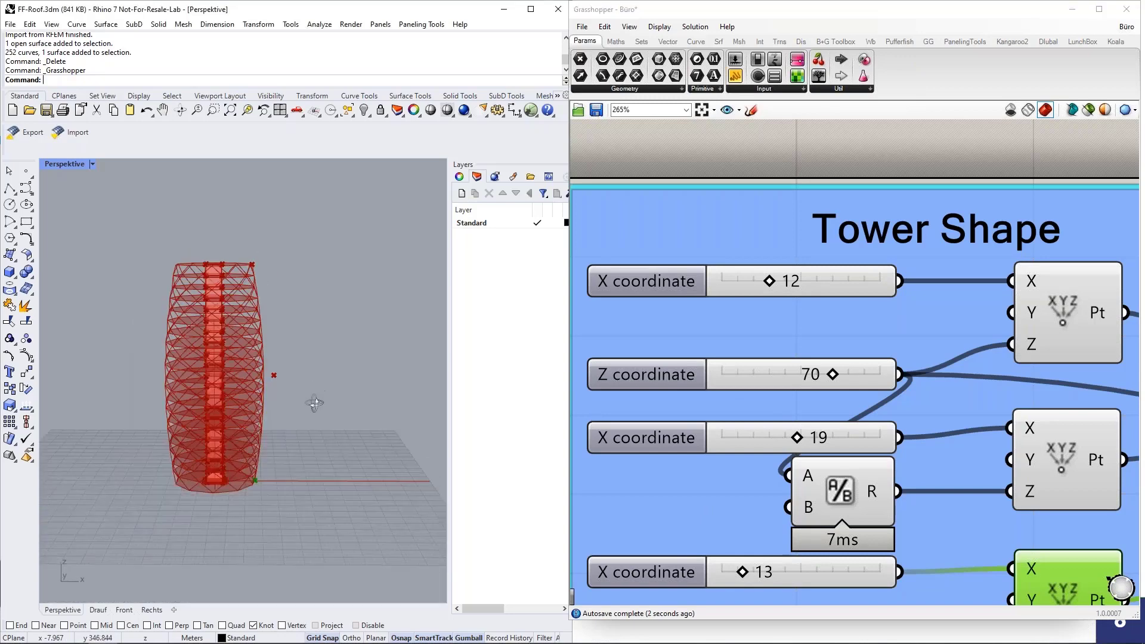
scroll(660, 331, "down", 2)
scroll(646, 330, "down", 3)
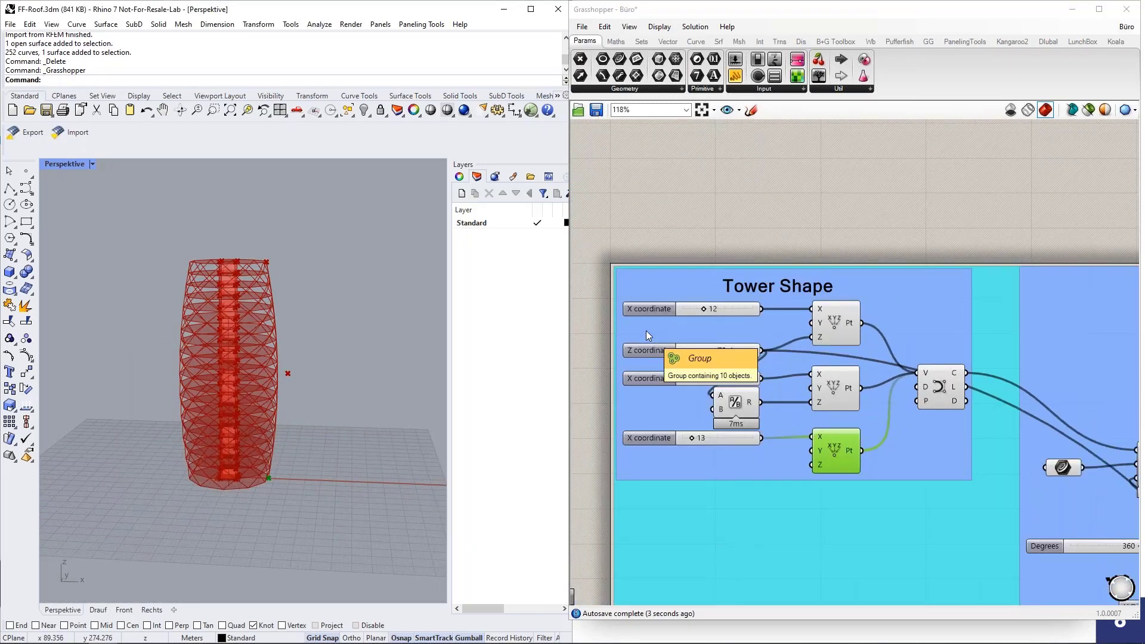
scroll(664, 253, "down", 4)
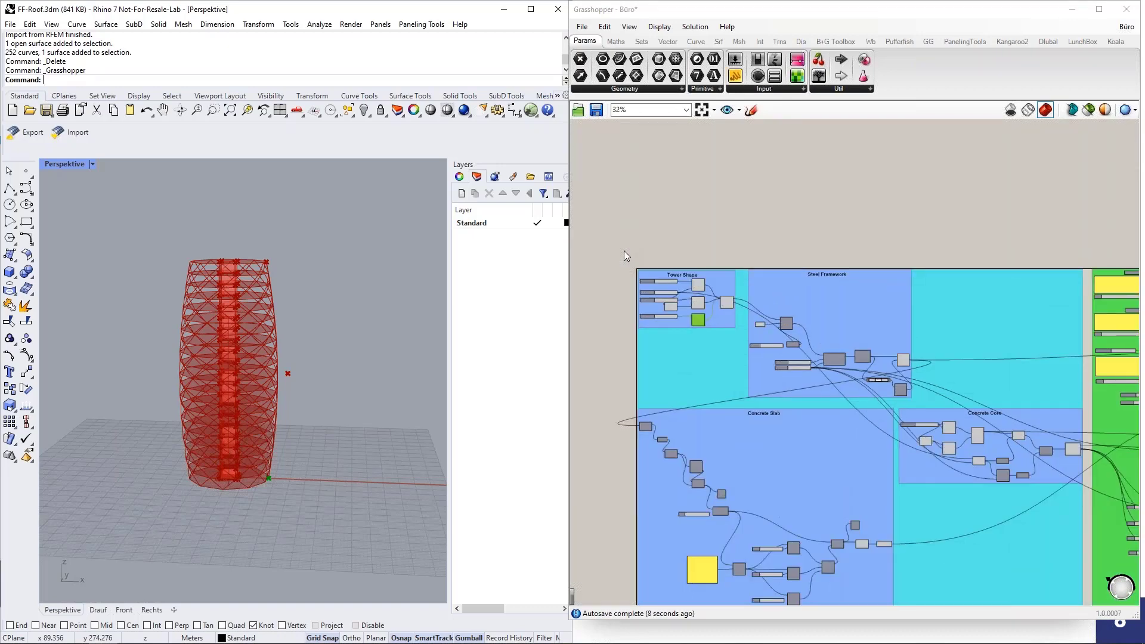
scroll(743, 316, "up", 1)
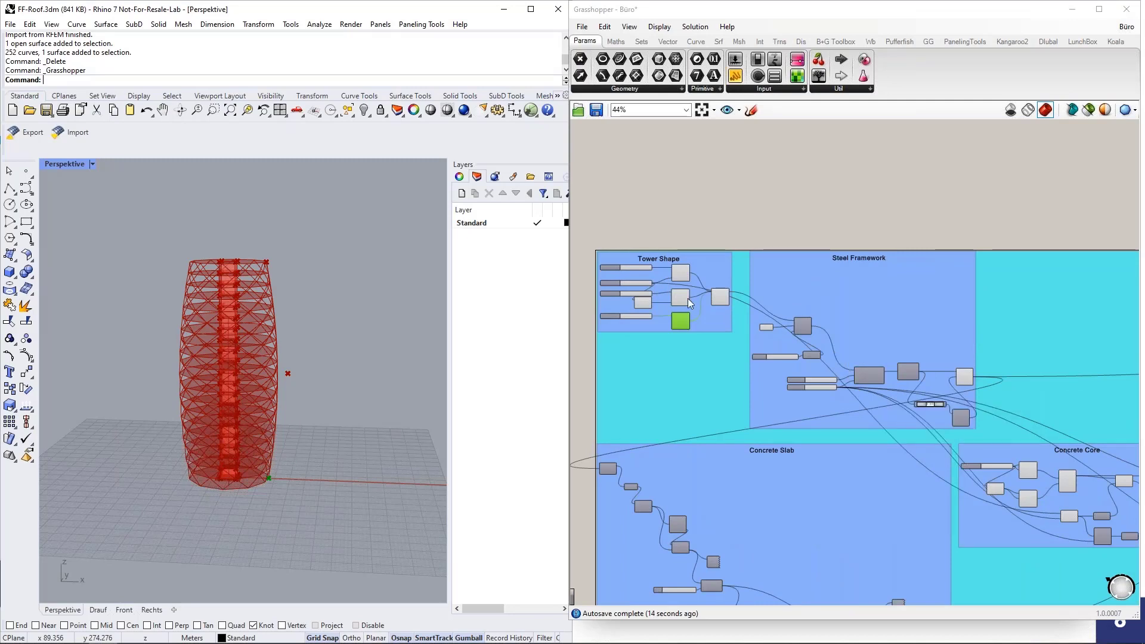
scroll(607, 284, "up", 3)
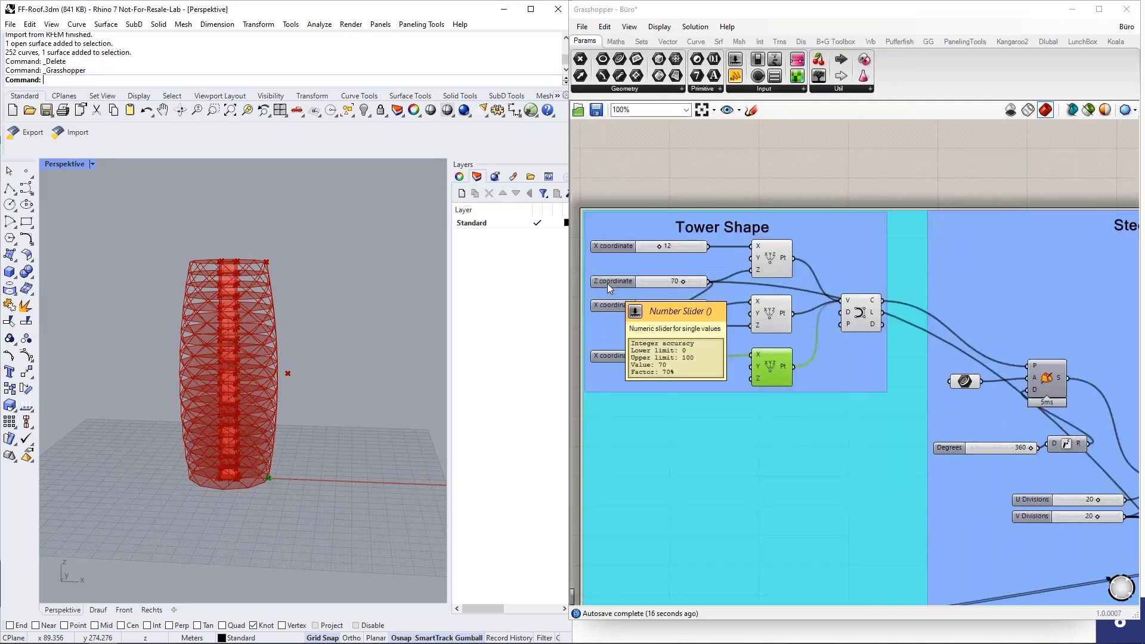
mouse_move(366, 392)
right_mouse_down()
mouse_move(366, 378)
mouse_move(352, 387)
right_mouse_up()
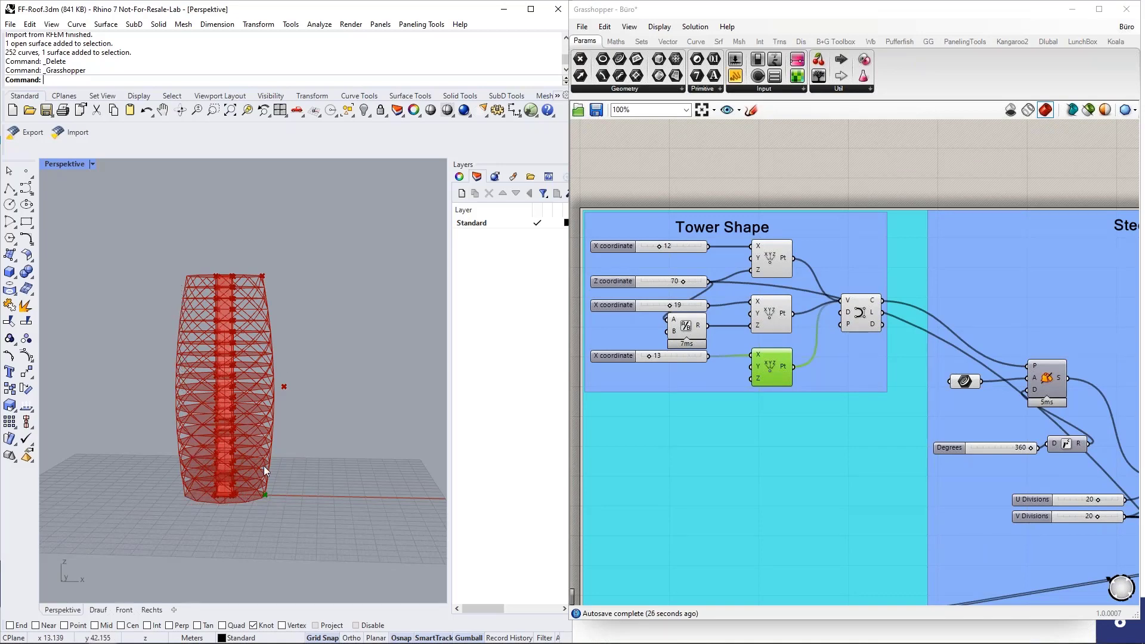
scroll(245, 456, "up", 2)
scroll(246, 455, "up", 1)
scroll(286, 406, "down", 3)
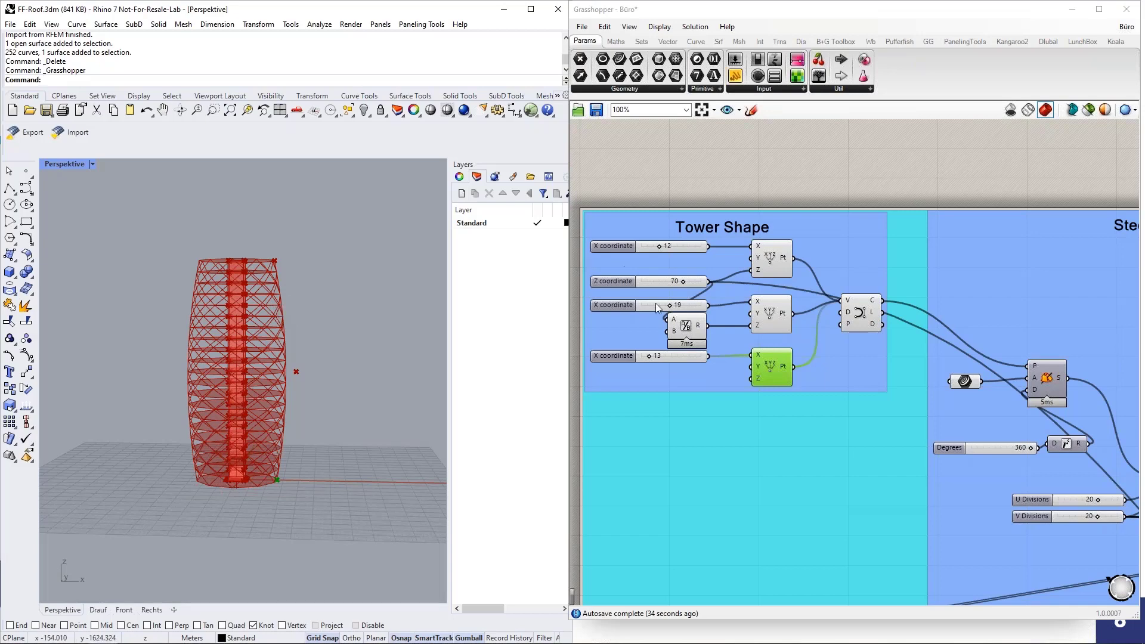
scroll(623, 293, "down", 5)
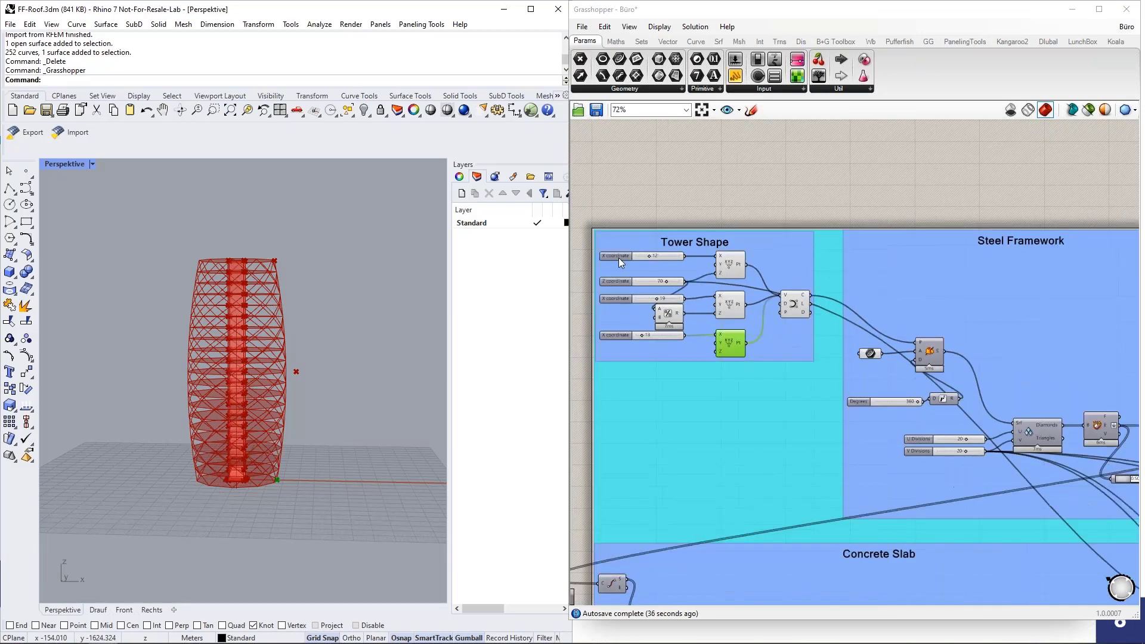
scroll(874, 313, "up", 3)
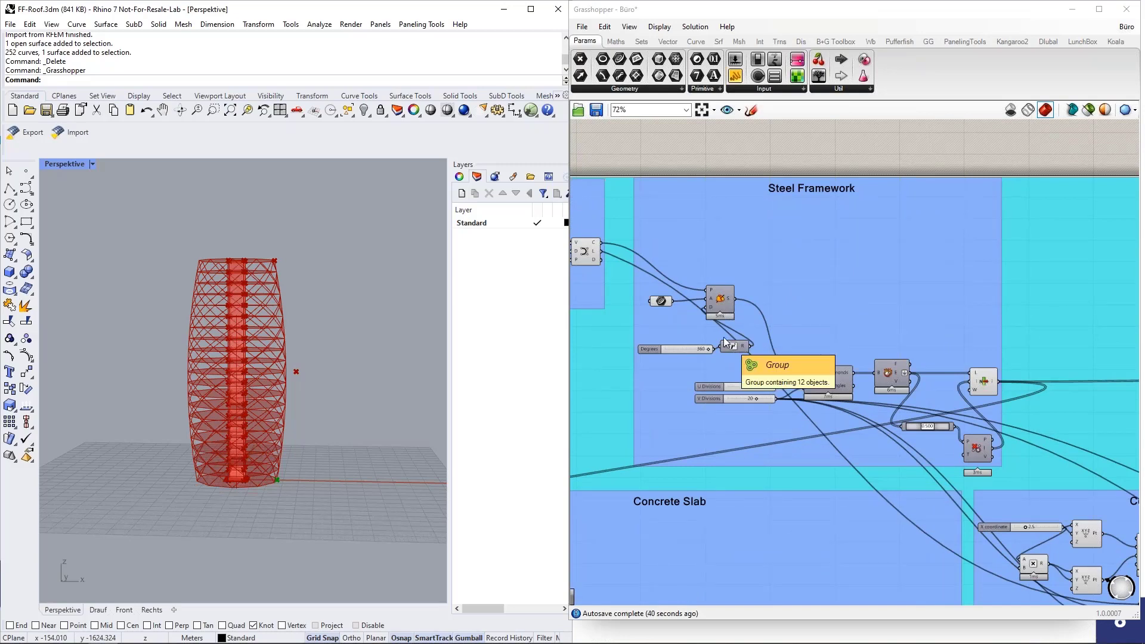
scroll(299, 374, "up", 1)
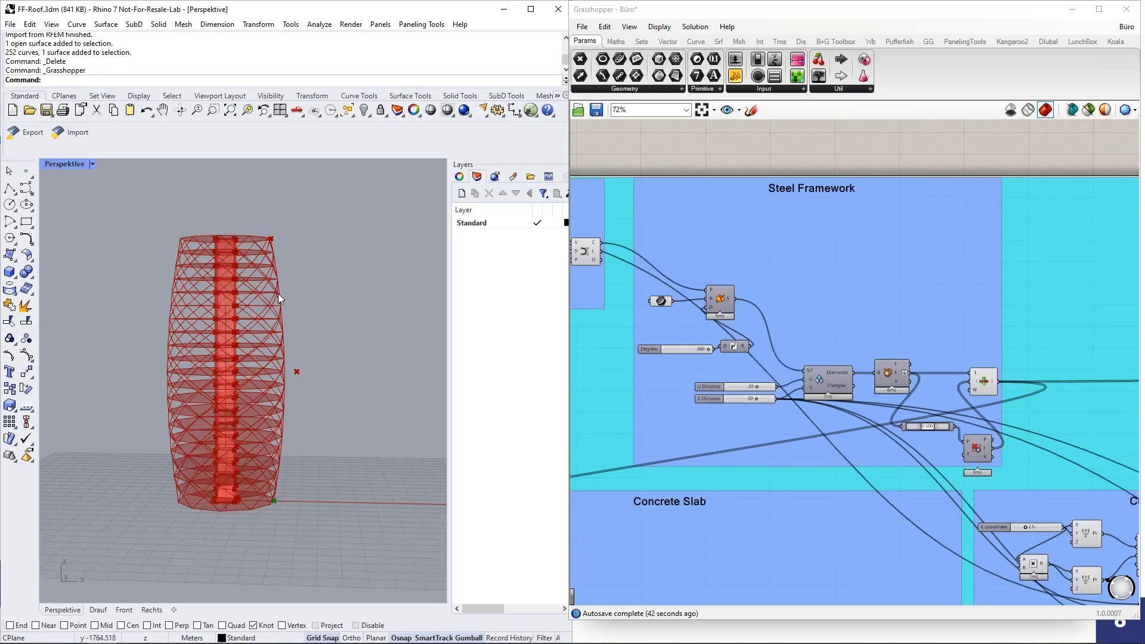
scroll(800, 332, "up", 1)
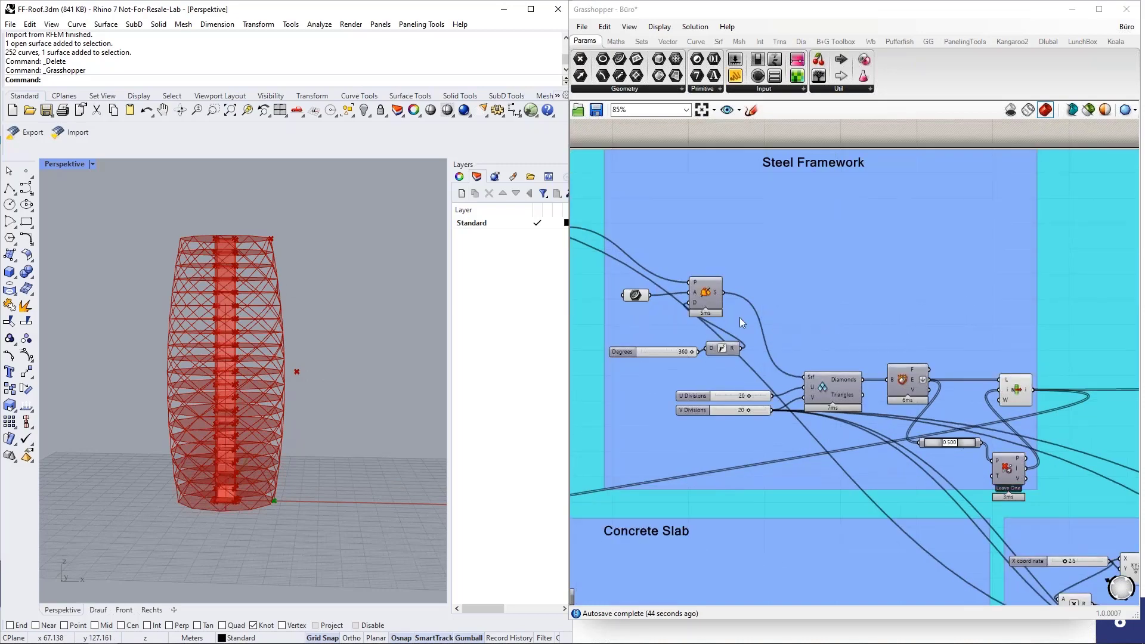
Step: Re-enable the disabled Steel Framework component and turn its preview on
middle_click(710, 300)
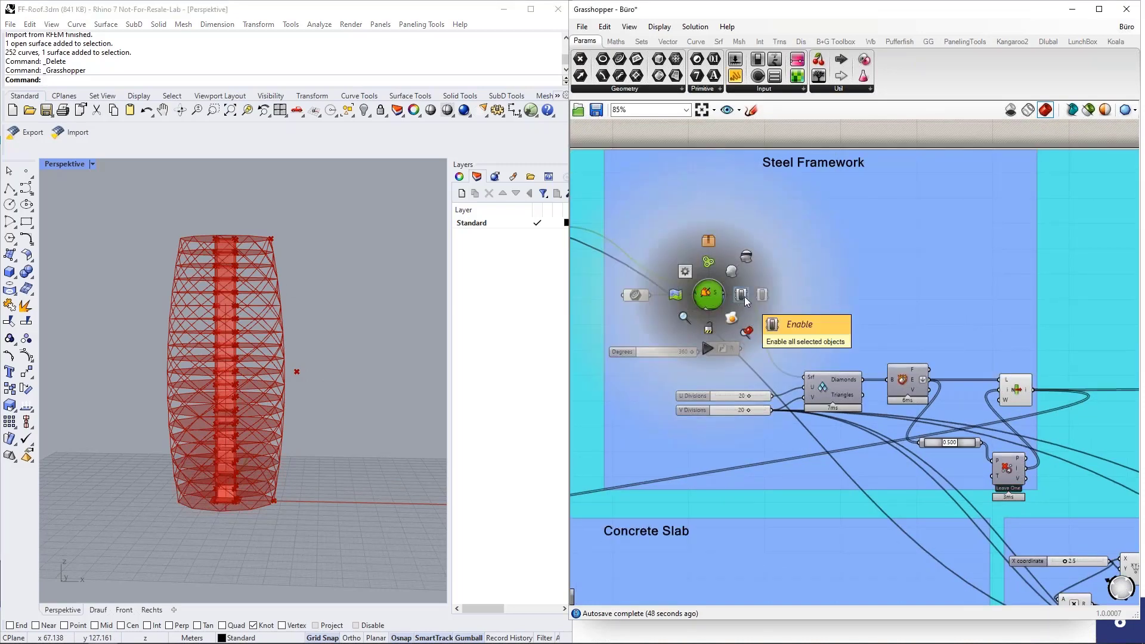
left_click(744, 297)
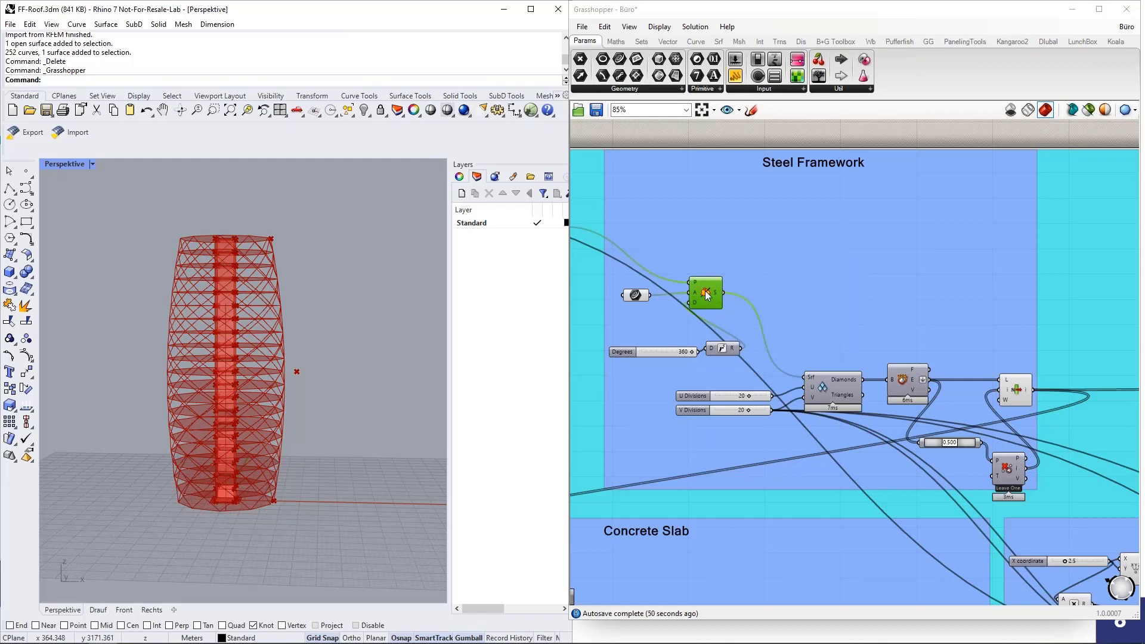
middle_click(707, 295)
left_click(674, 296)
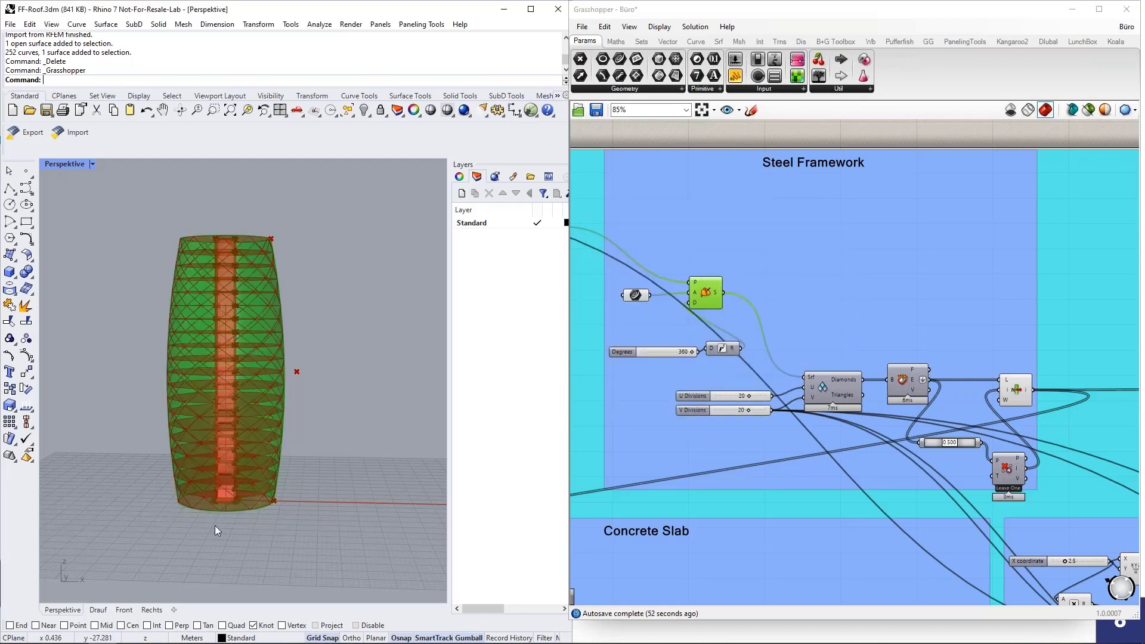
Step: Orbit the Perspective view around the tower to inspect the restored framework and upper floors
right_click_drag(326, 301, 332, 307)
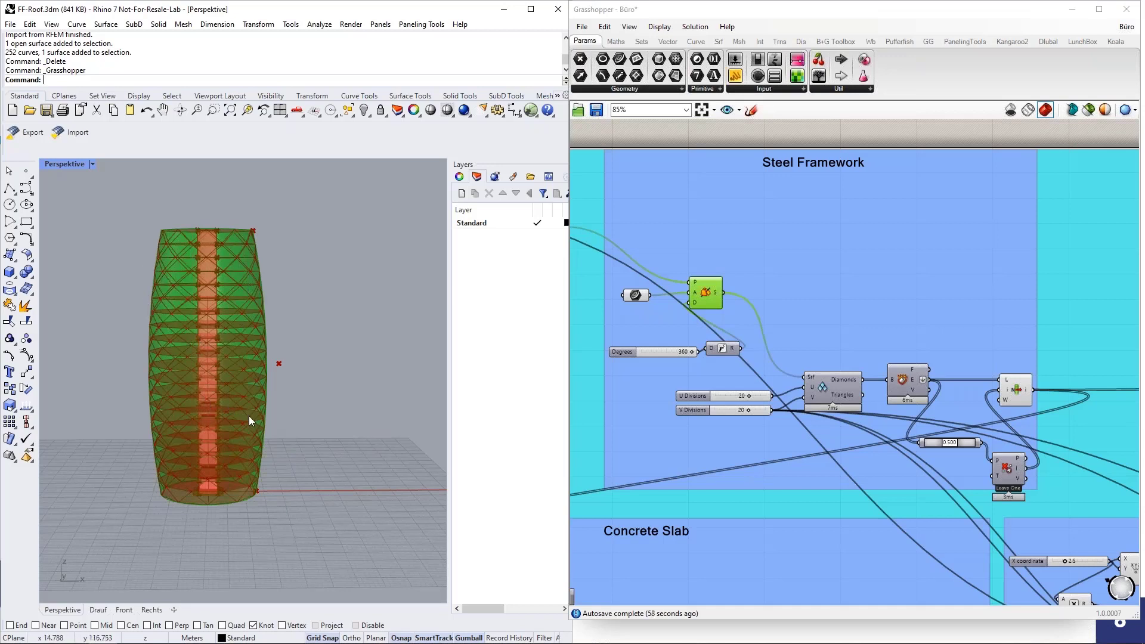
middle_click(713, 296)
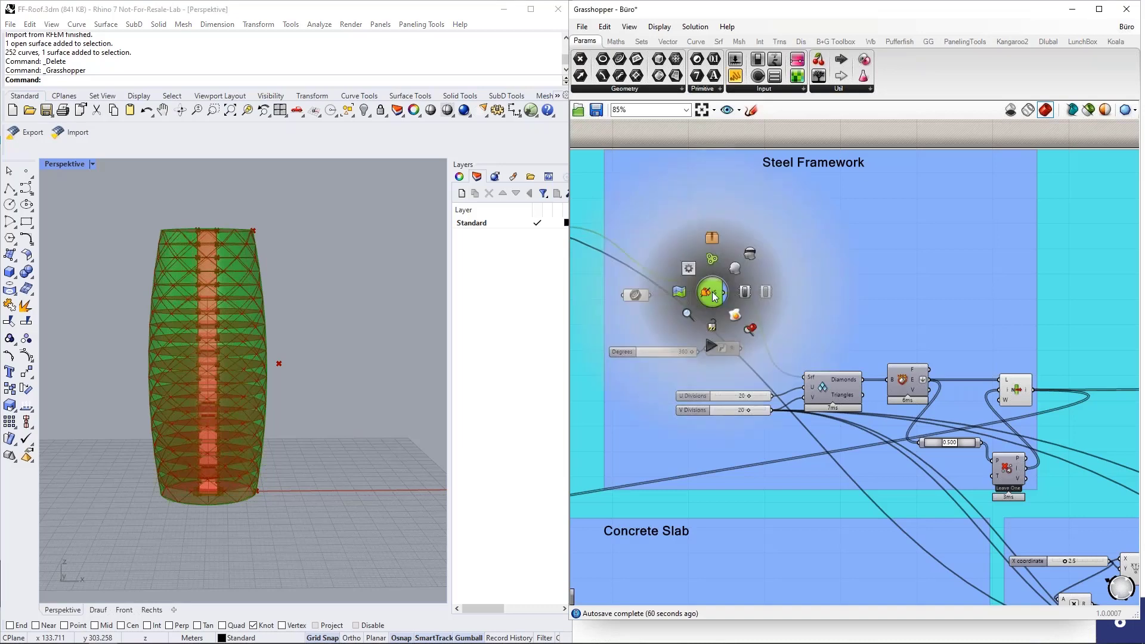
right_click_drag(299, 256, 230, 266)
scroll(187, 246, "up", 5)
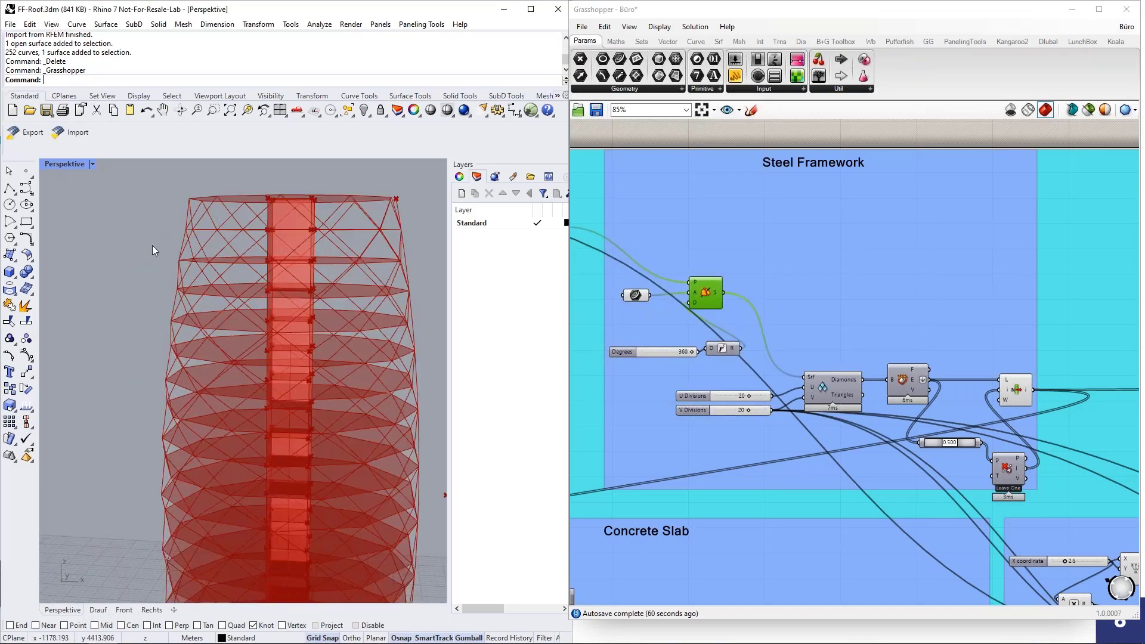
right_click_drag(153, 246, 222, 254)
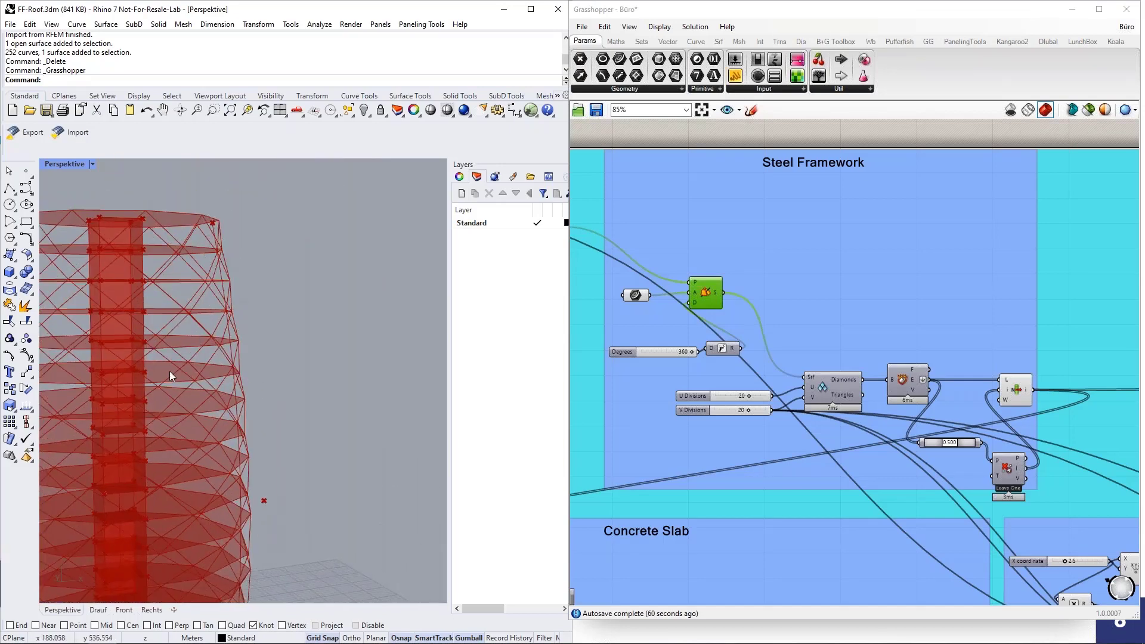
scroll(340, 335, "down", 5)
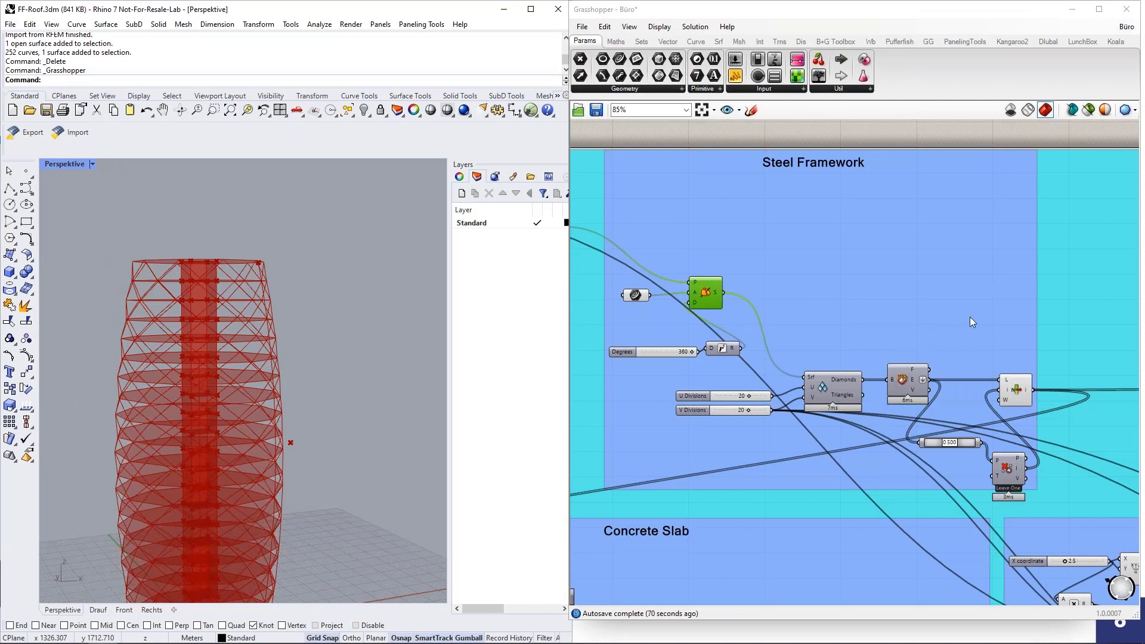
right_click_drag(971, 314, 948, 330)
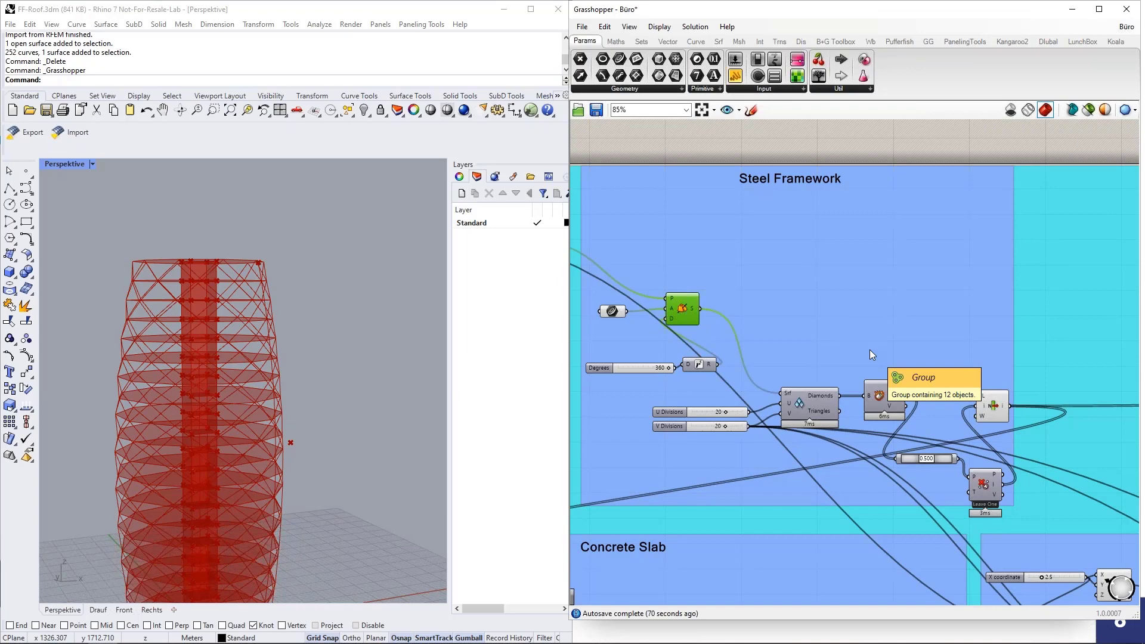
Step: Select the LunchBox Diamond Panels component and lower V Divisions from 20 to 16
left_click(1080, 41)
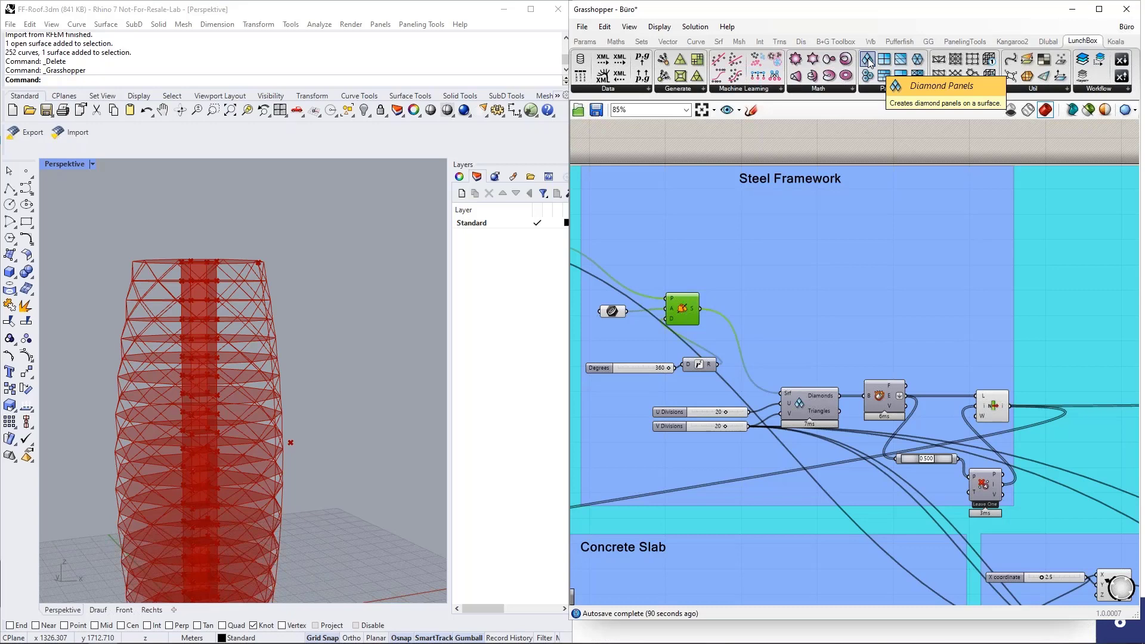
scroll(793, 433, "up", 3)
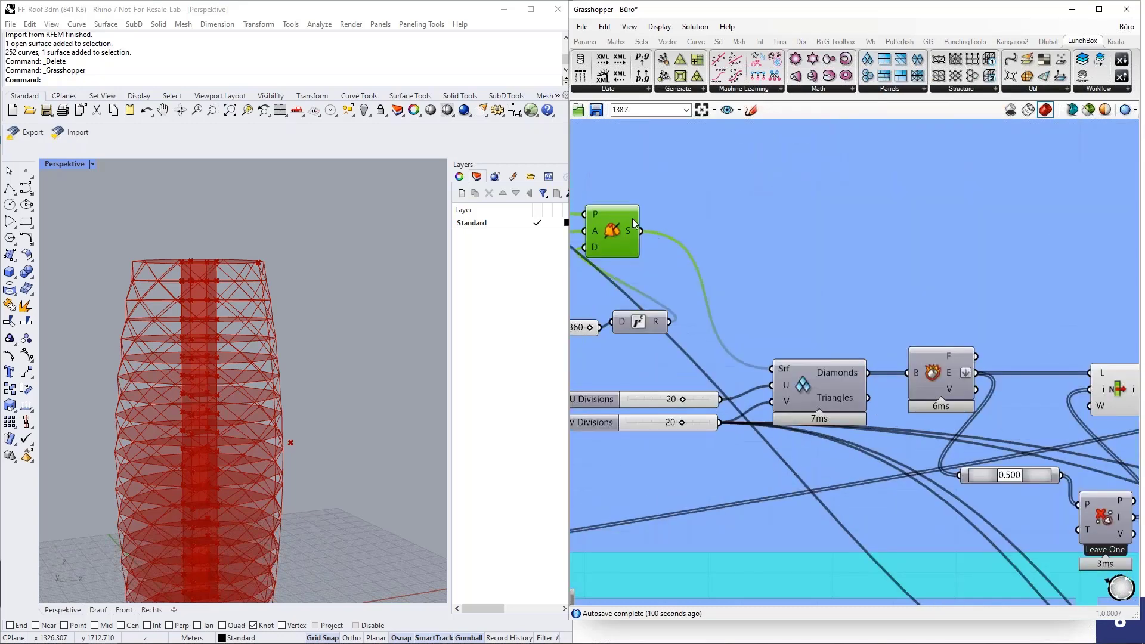
left_click(815, 381)
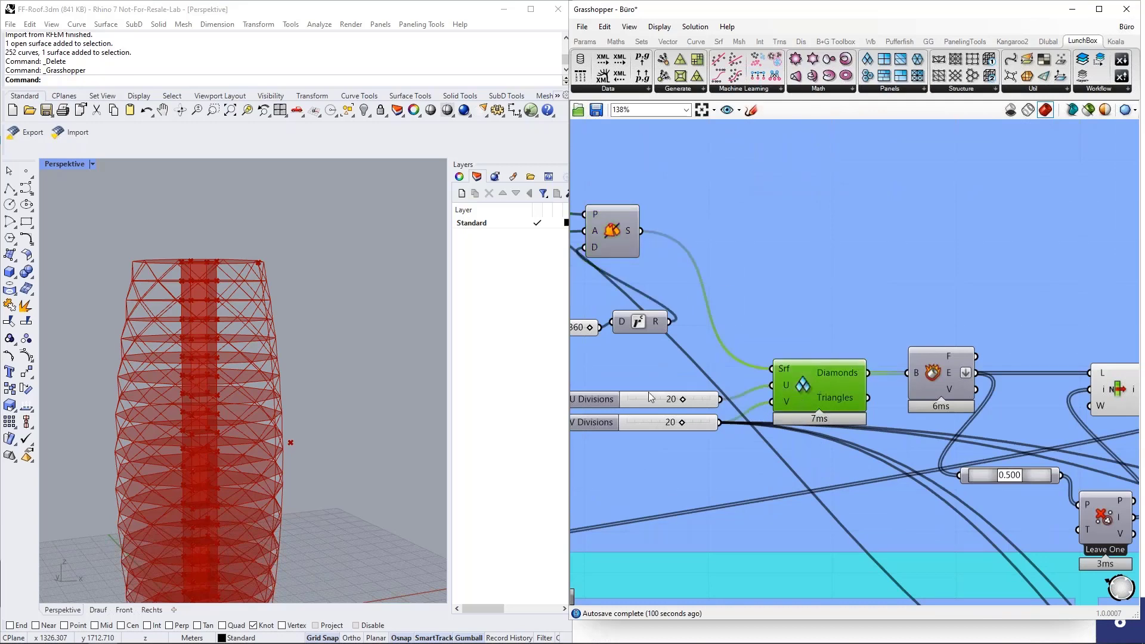
scroll(704, 400, "up", 2)
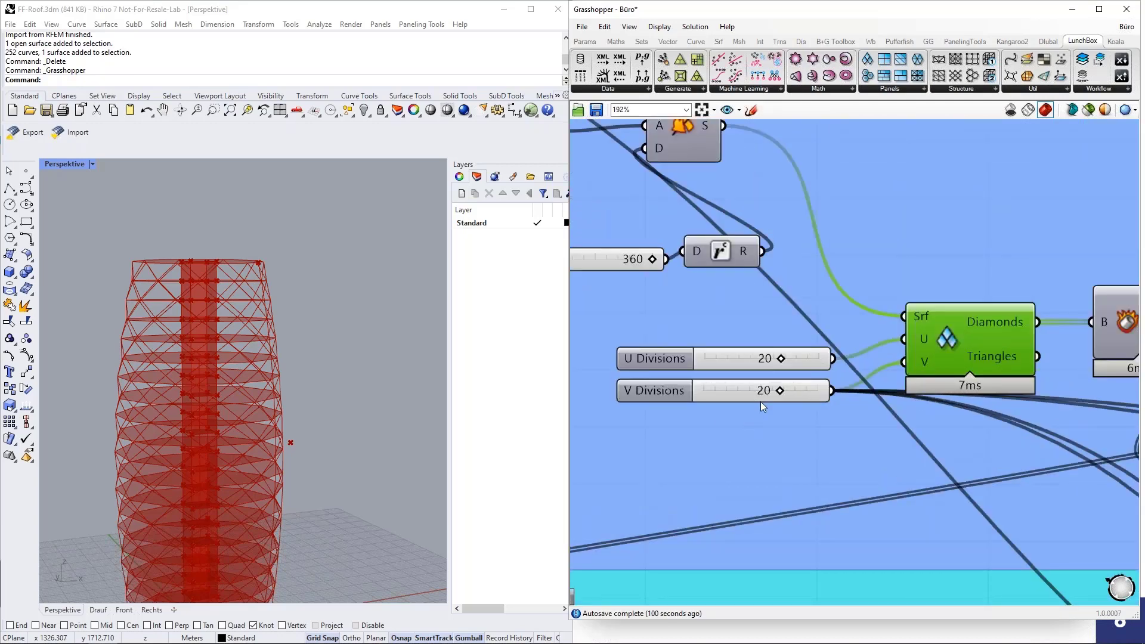
scroll(325, 364, "down", 3)
right_click_drag(330, 385, 328, 376)
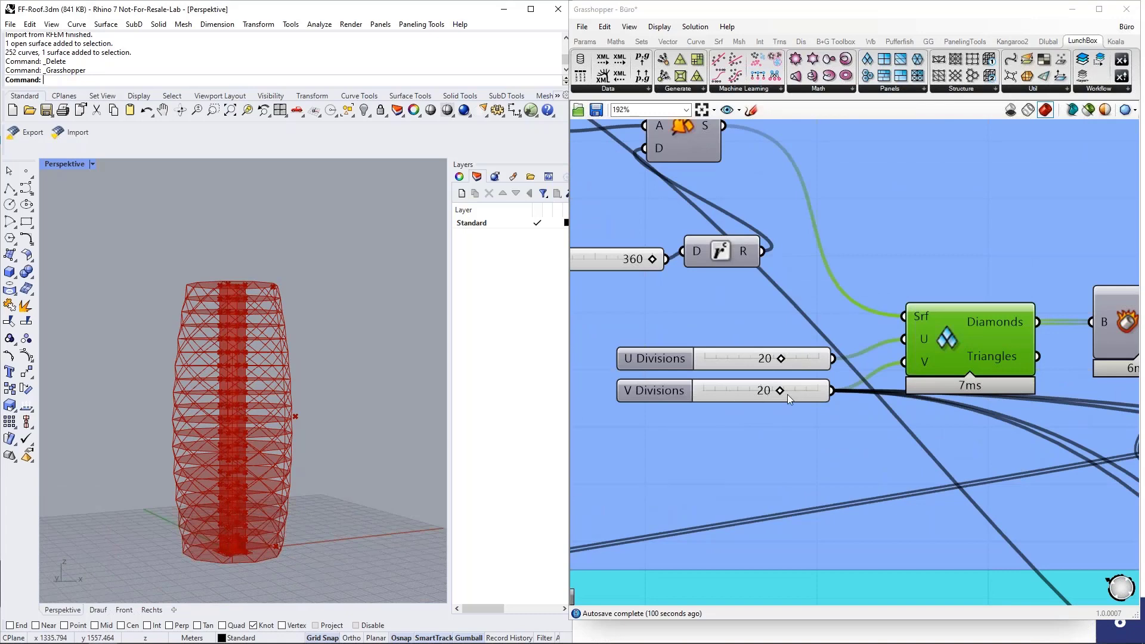
mouse_move(781, 390)
left_mouse_down()
mouse_move(740, 398)
mouse_move(781, 398)
left_mouse_up()
scroll(638, 367, "down", 5)
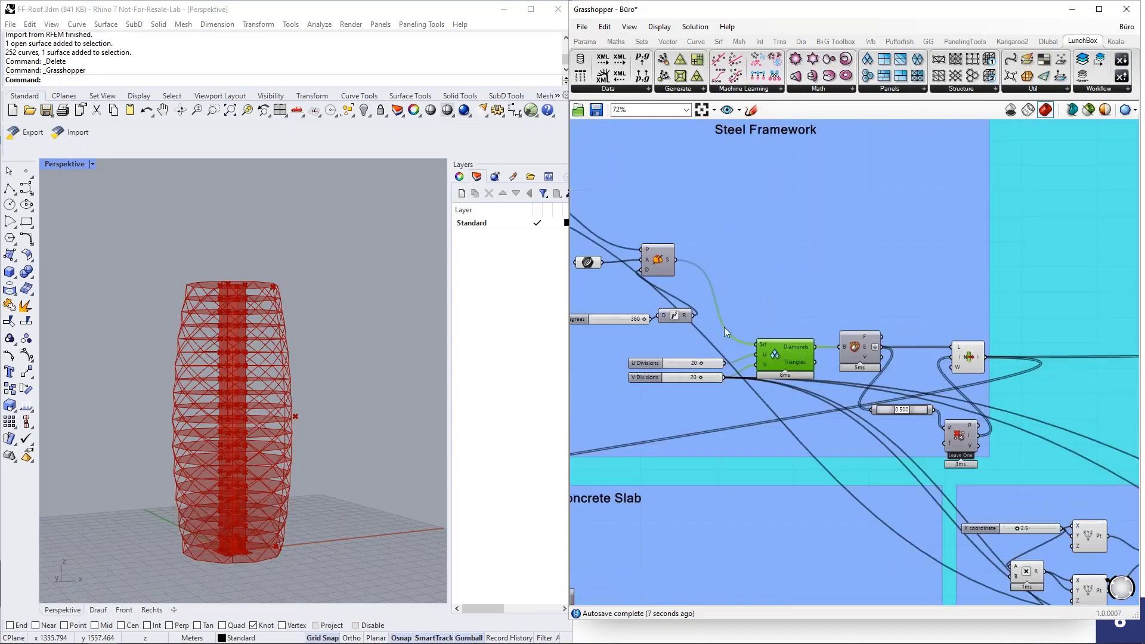
scroll(769, 340, "up", 2)
left_click(834, 335)
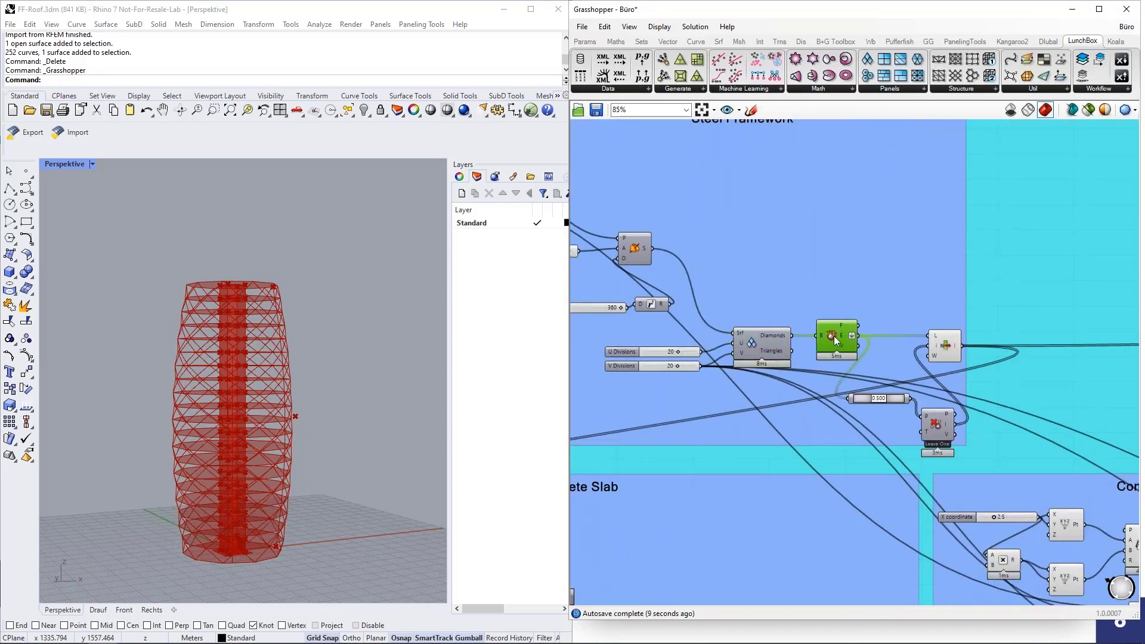
middle_click(833, 336)
left_click(860, 315)
right_click_drag(385, 315, 359, 338)
scroll(211, 376, "up", 3)
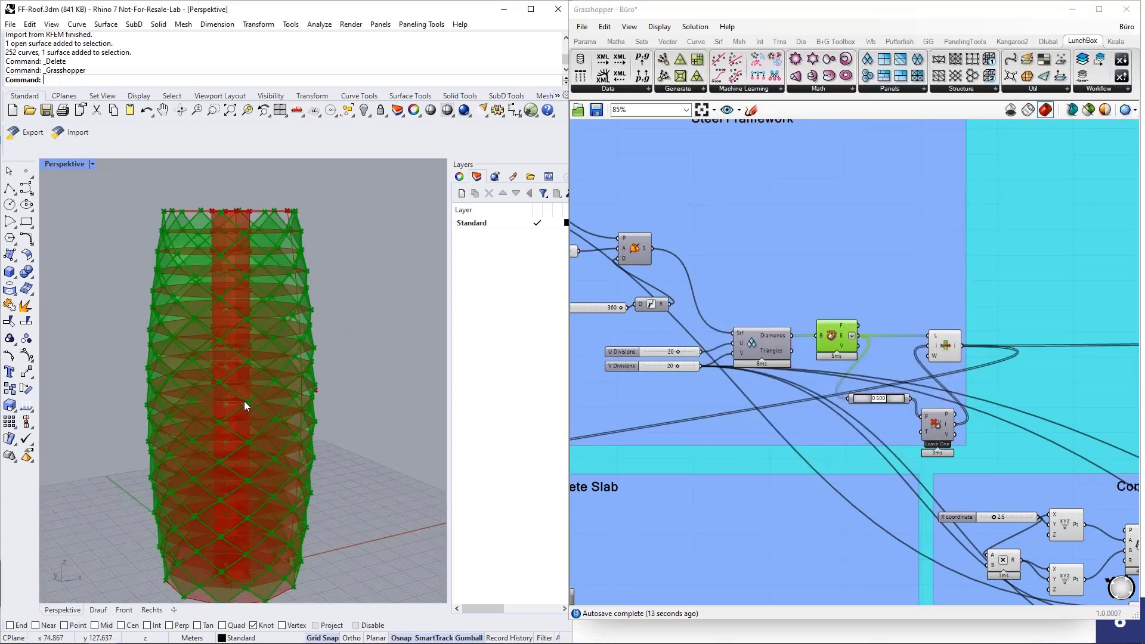
scroll(244, 401, "up", 2)
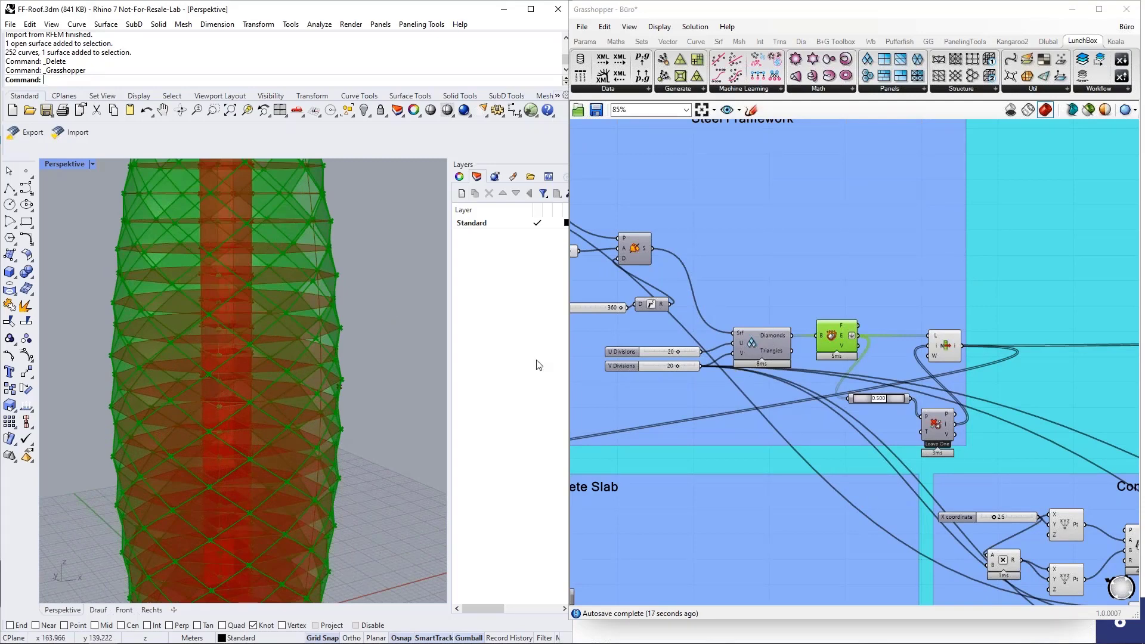
middle_click(836, 337)
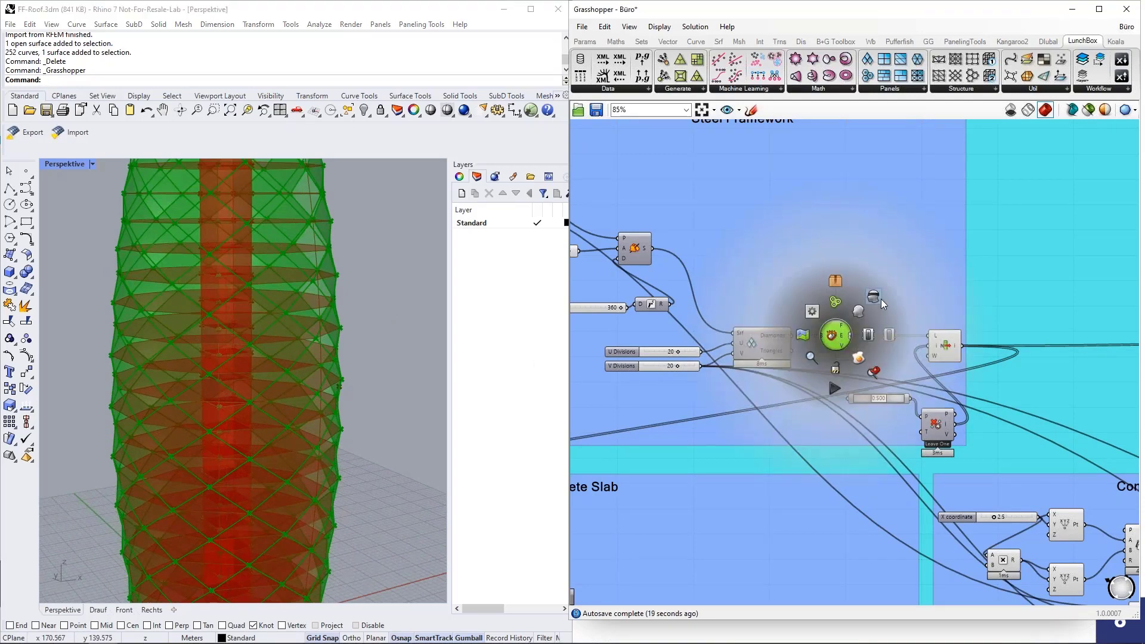
left_click(882, 299)
scroll(725, 334, "down", 3)
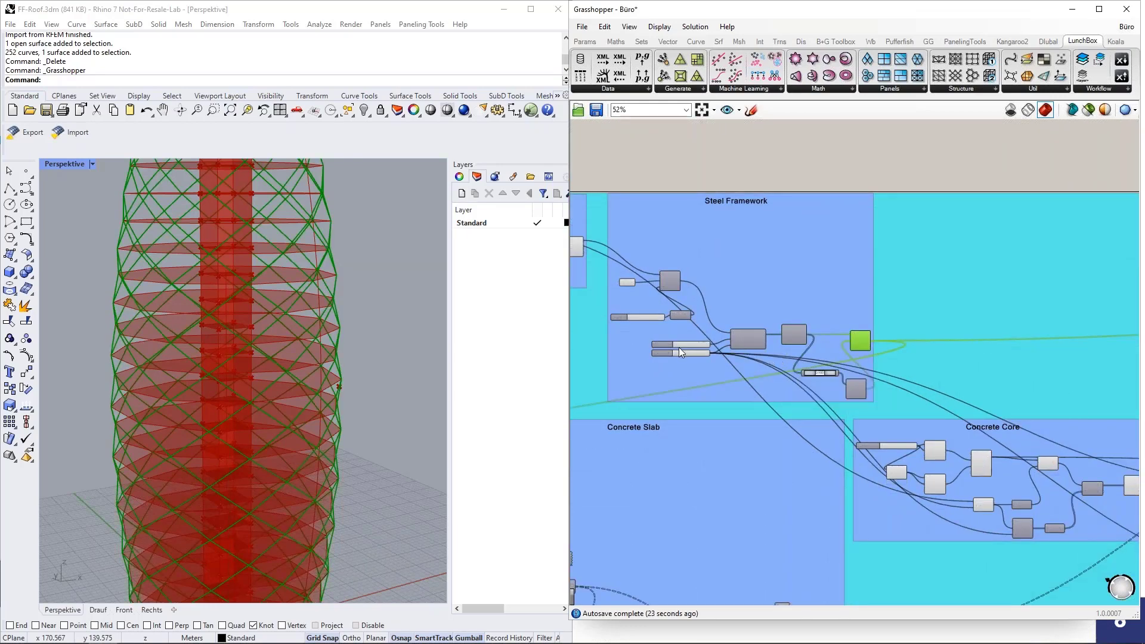
scroll(677, 347, "down", 3)
scroll(777, 346, "up", 5)
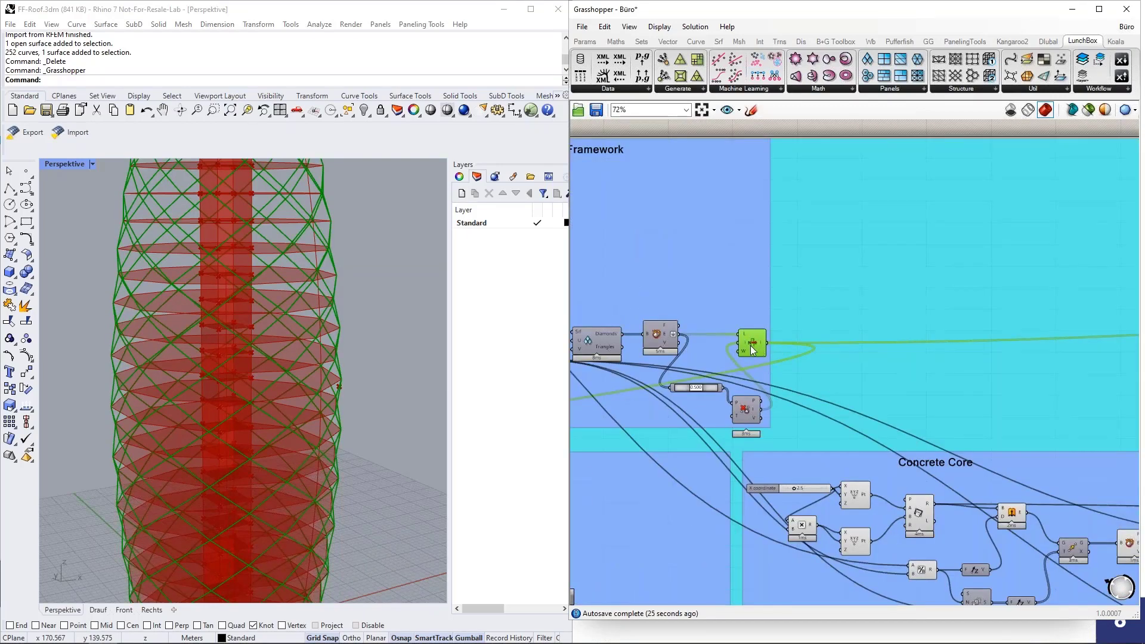
scroll(593, 349, "down", 3)
scroll(851, 348, "down", 2)
scroll(885, 344, "up", 8)
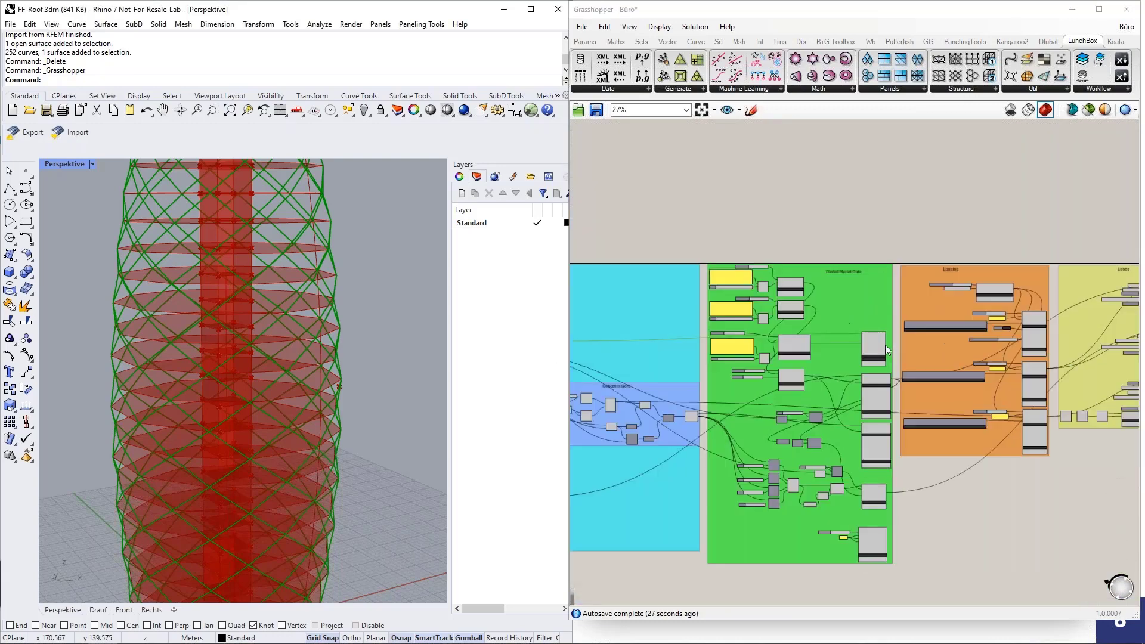
left_click(922, 352)
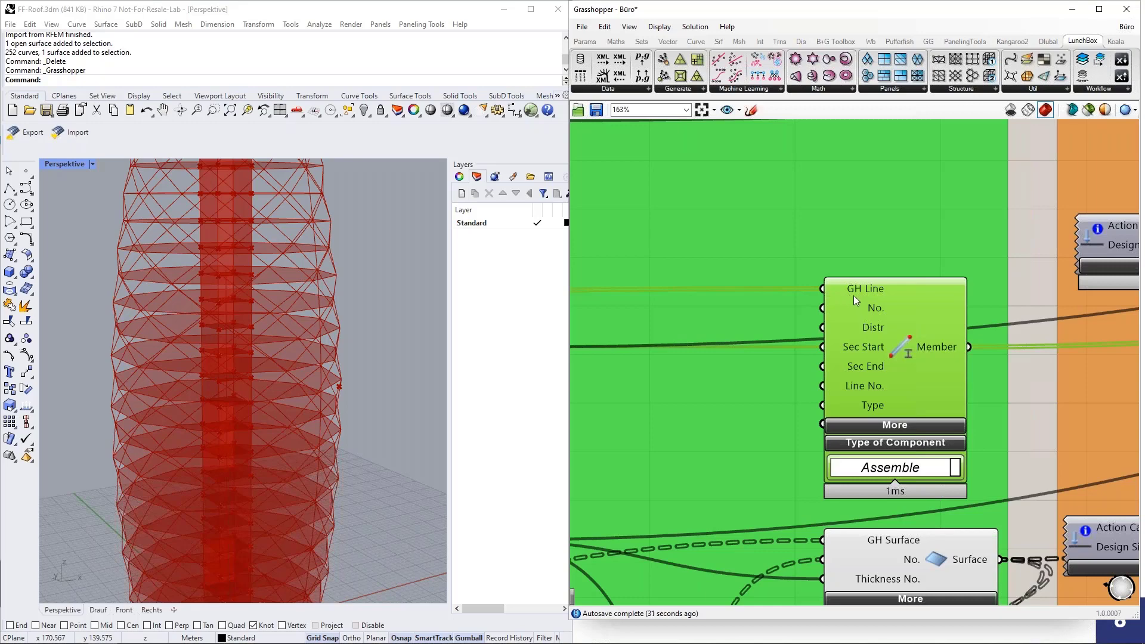
scroll(958, 345, "down", 5)
scroll(993, 346, "down", 10)
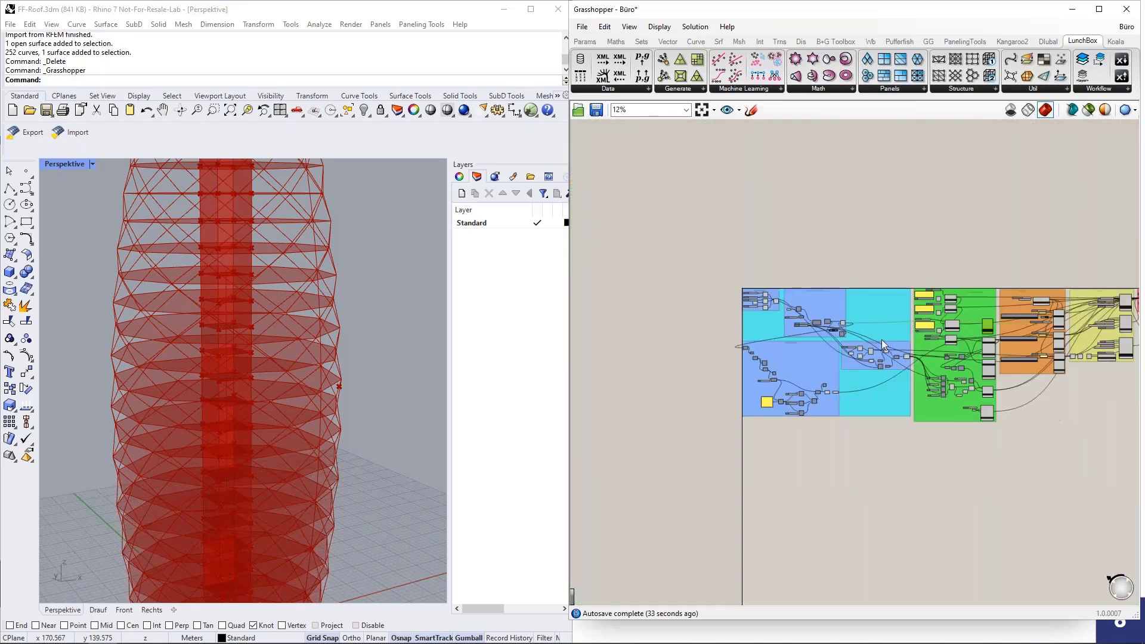
scroll(877, 340, "up", 1)
scroll(724, 359, "up", 7)
scroll(717, 328, "up", 5)
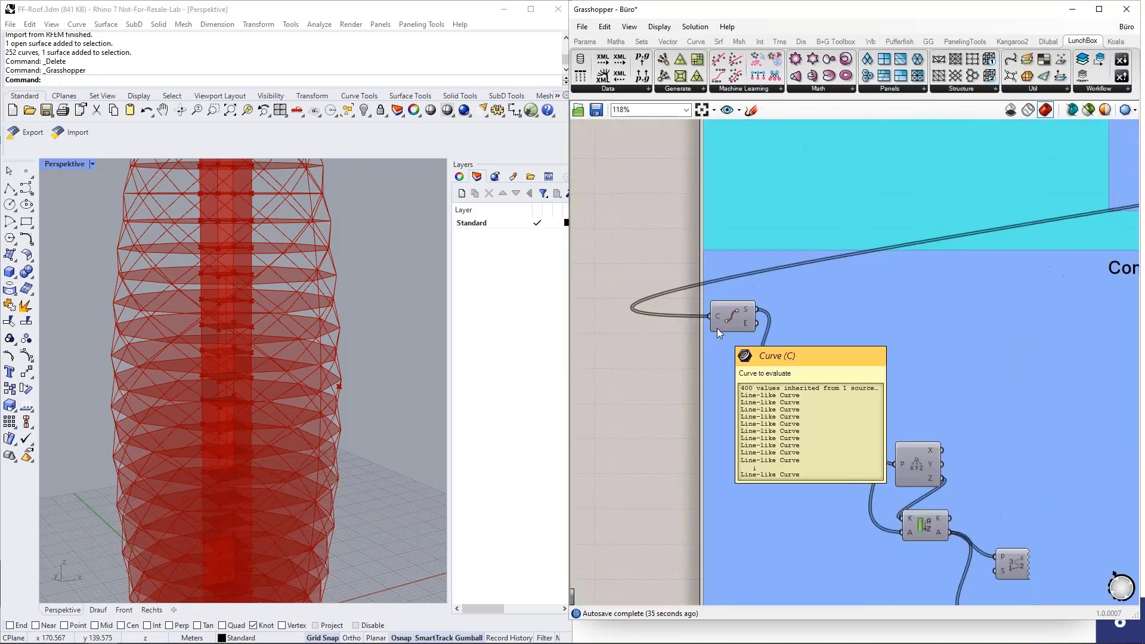
Step: Inspect the curve component's input and show its end points as dots in Rhino
left_click(740, 321)
middle_click(737, 318)
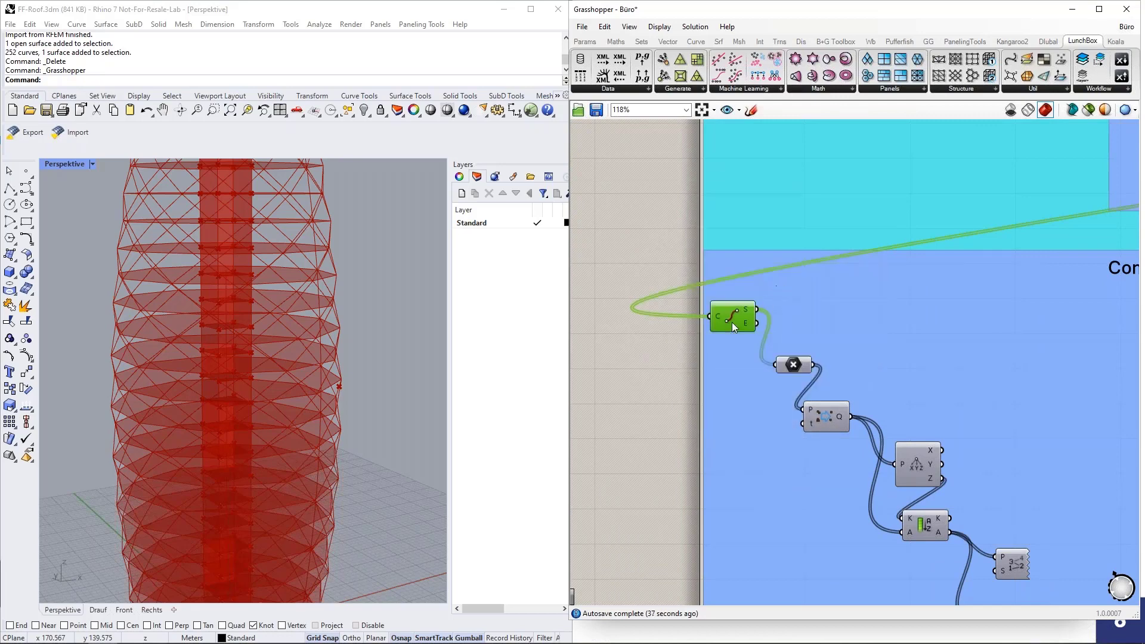
middle_click(725, 315)
left_click(748, 292)
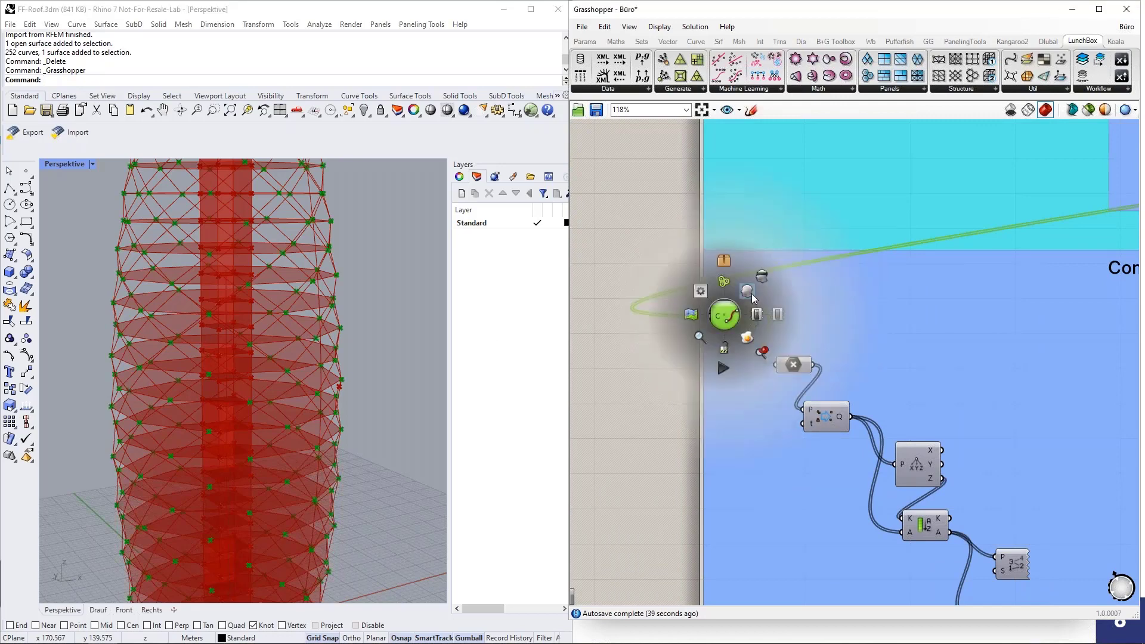
scroll(398, 309, "down", 3)
scroll(645, 336, "down", 3)
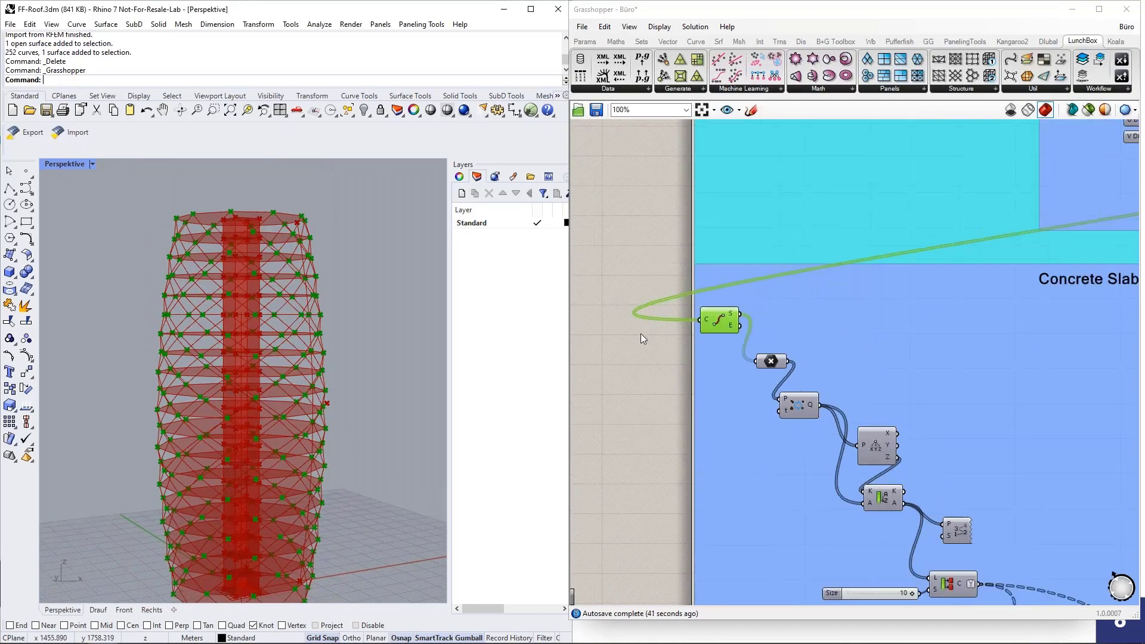
scroll(829, 449, "up", 2)
scroll(743, 461, "down", 2)
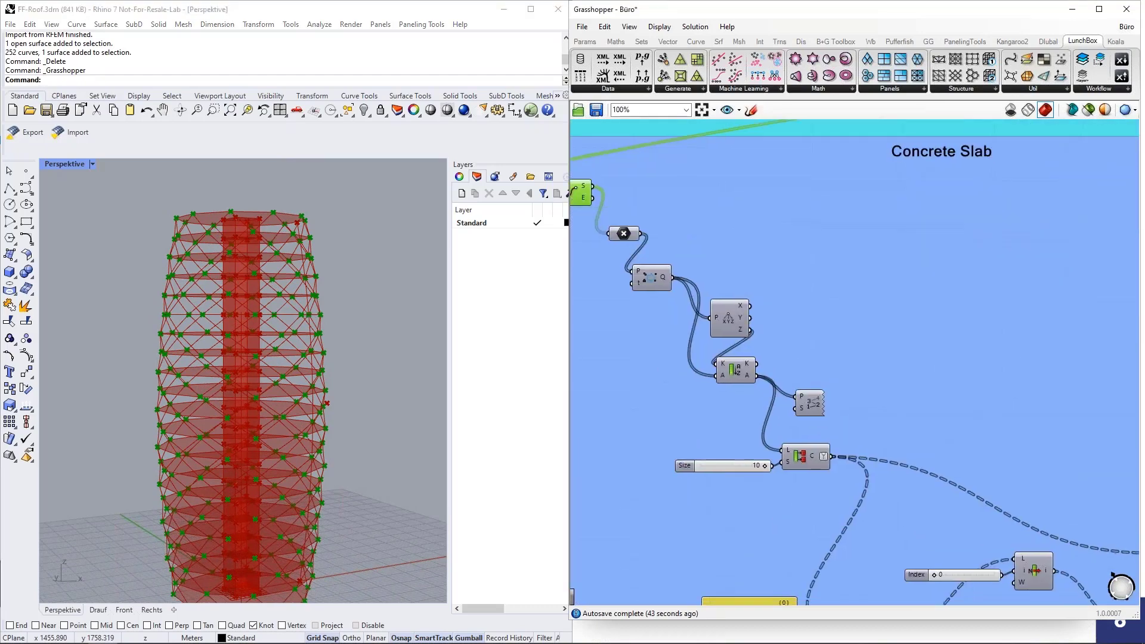
Step: Hide the green end-point dots and highlight the slab outline polylines and floor surfaces
middle_click(606, 249)
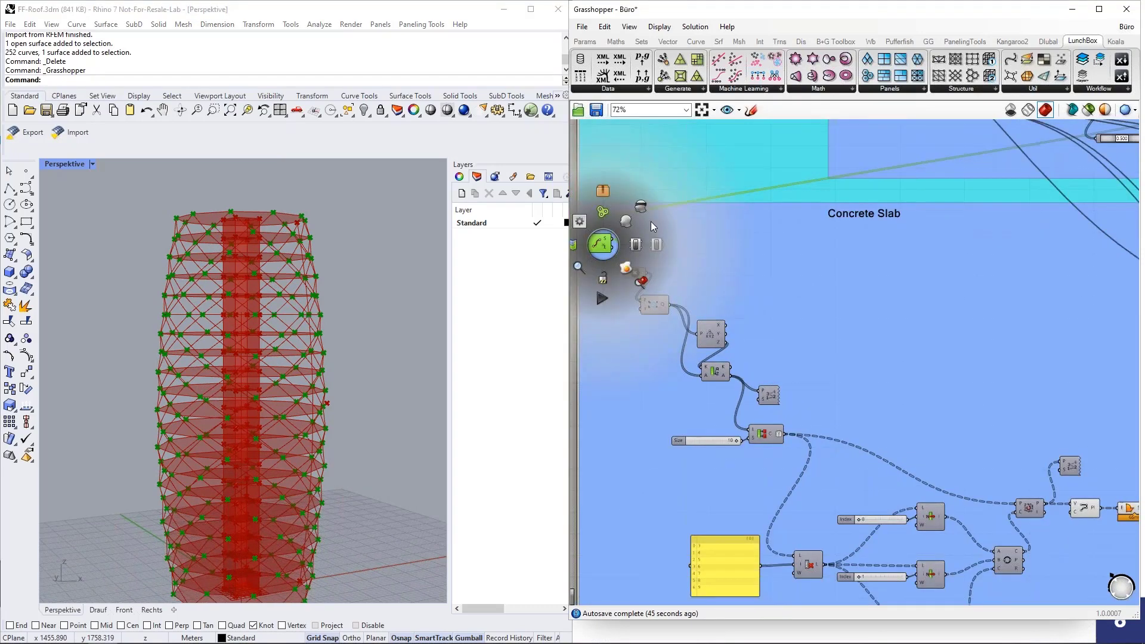
left_click(643, 207)
scroll(687, 344, "down", 3)
scroll(950, 441, "up", 4)
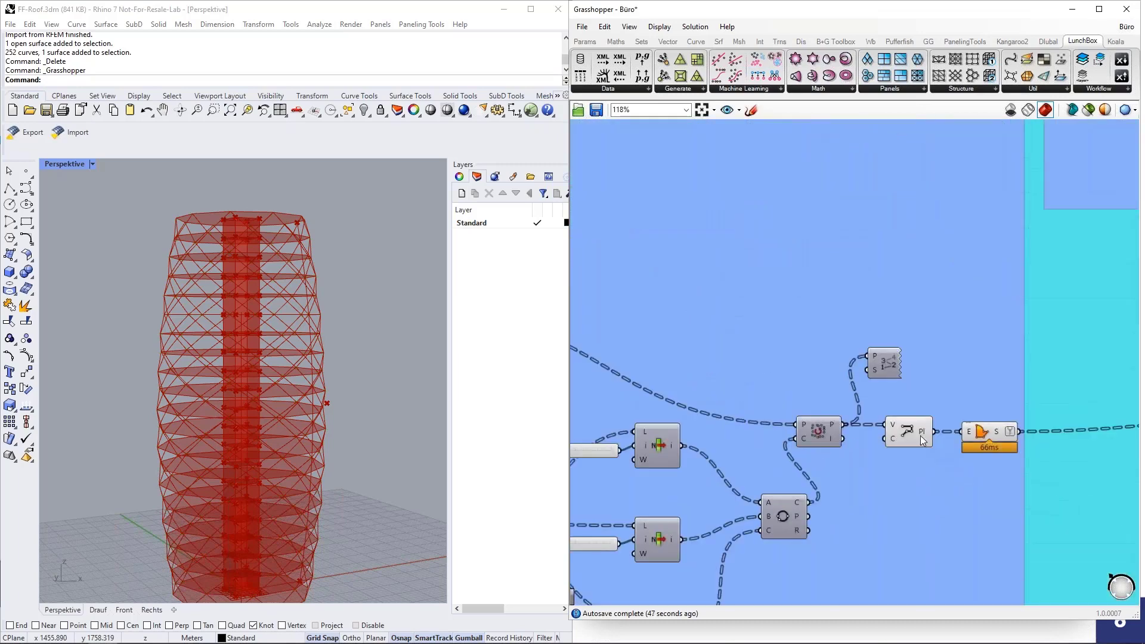
left_click(918, 435)
right_click_drag(358, 417, 350, 399)
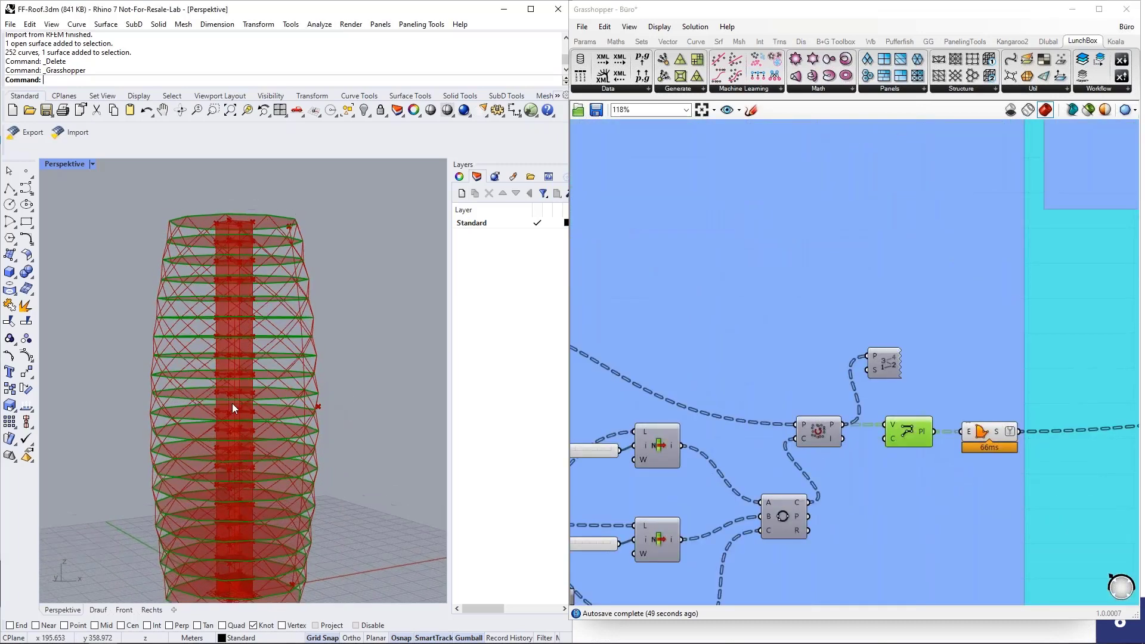
left_click(985, 434)
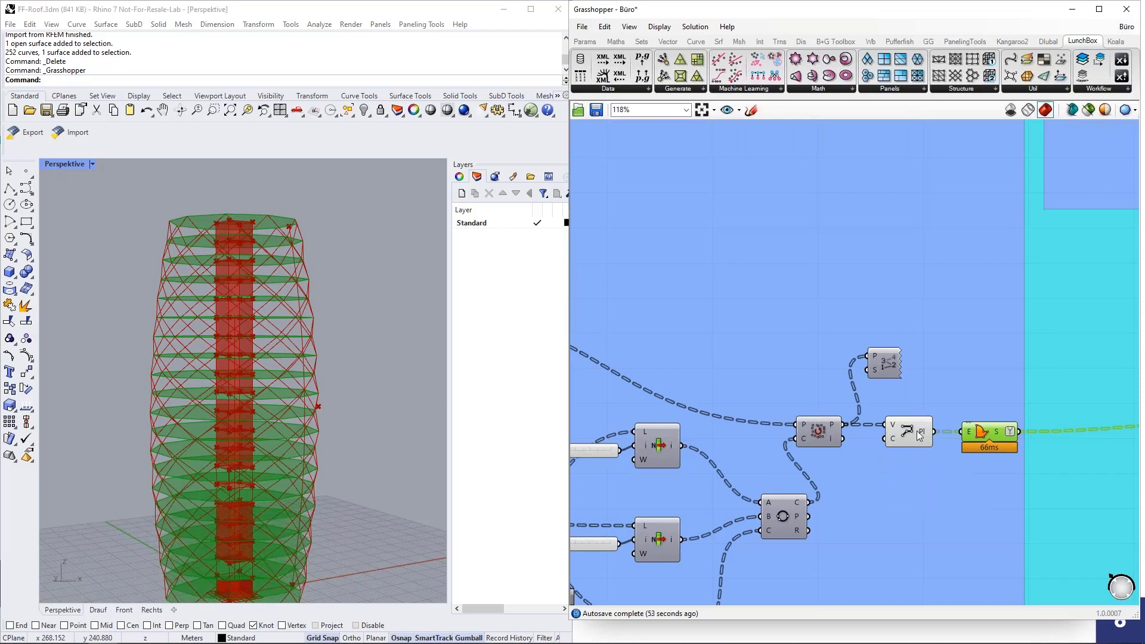
left_click(410, 446)
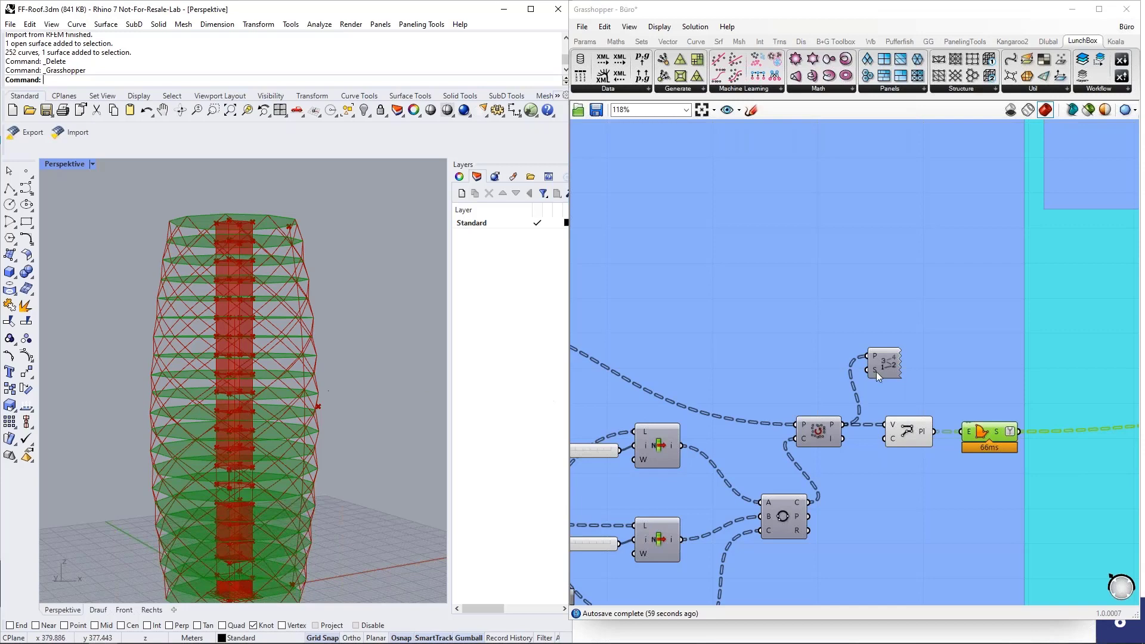
Step: Highlight the core's base Rectangle and raise its X coordinate from 2.5 to 3.3
scroll(621, 483, "down", 6)
scroll(876, 357, "up", 4)
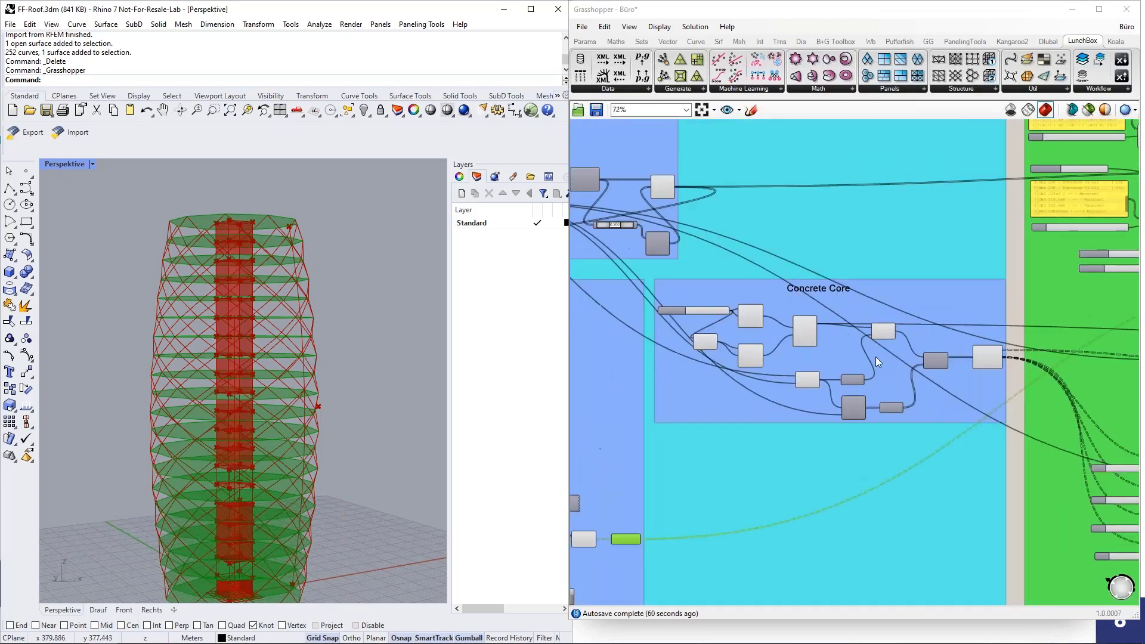
scroll(843, 357, "down", 1)
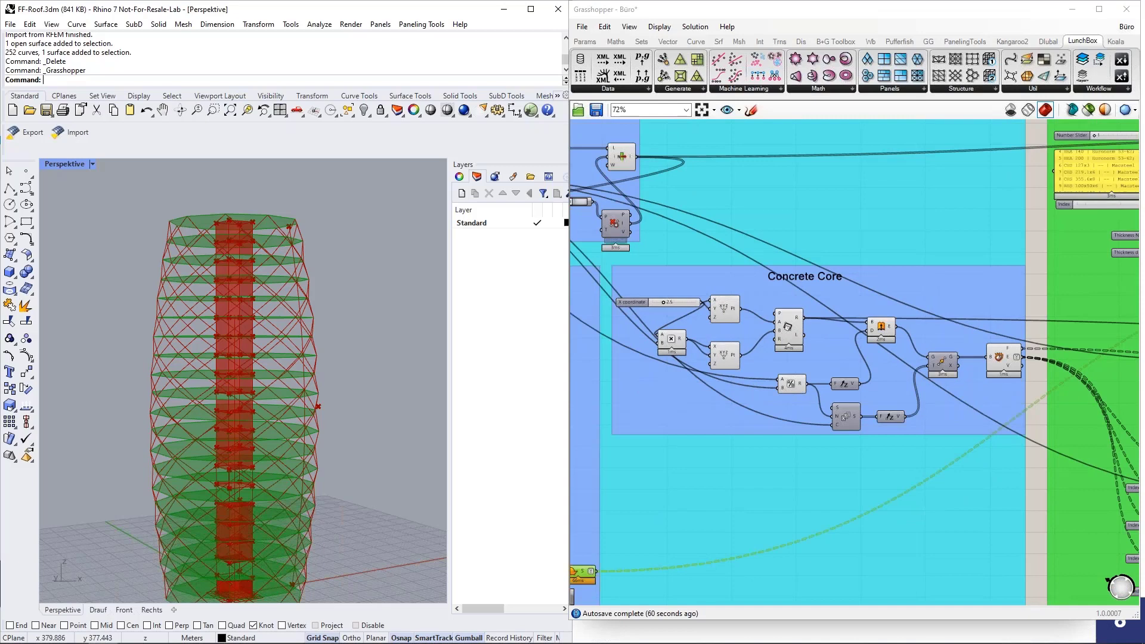
scroll(242, 532, "down", 2)
scroll(274, 485, "up", 6)
scroll(304, 444, "up", 4)
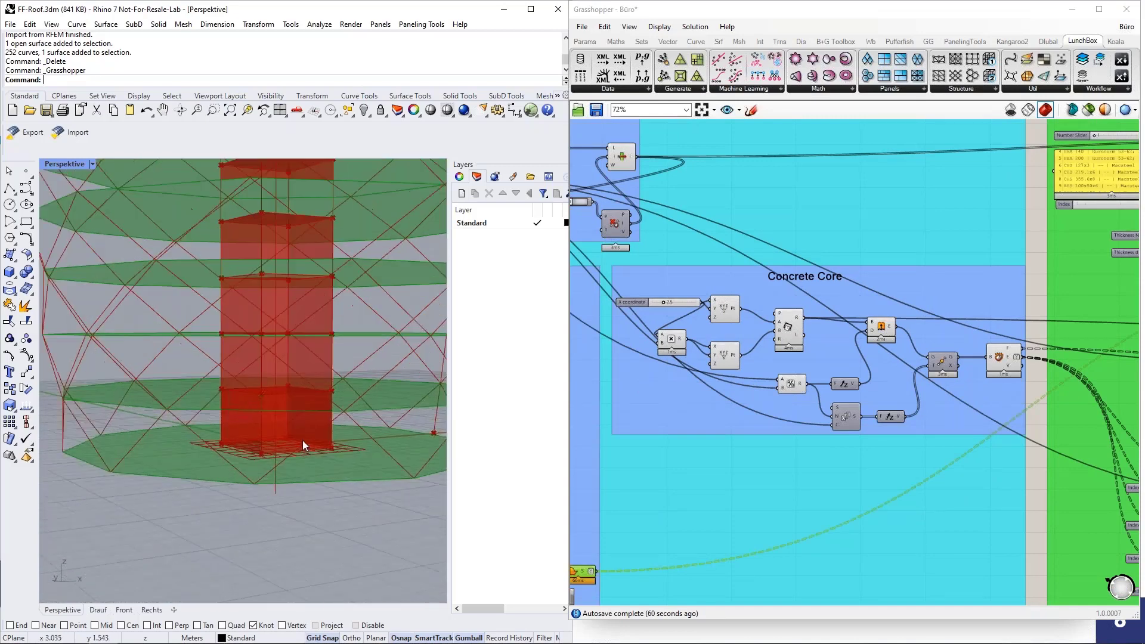
left_click(788, 330)
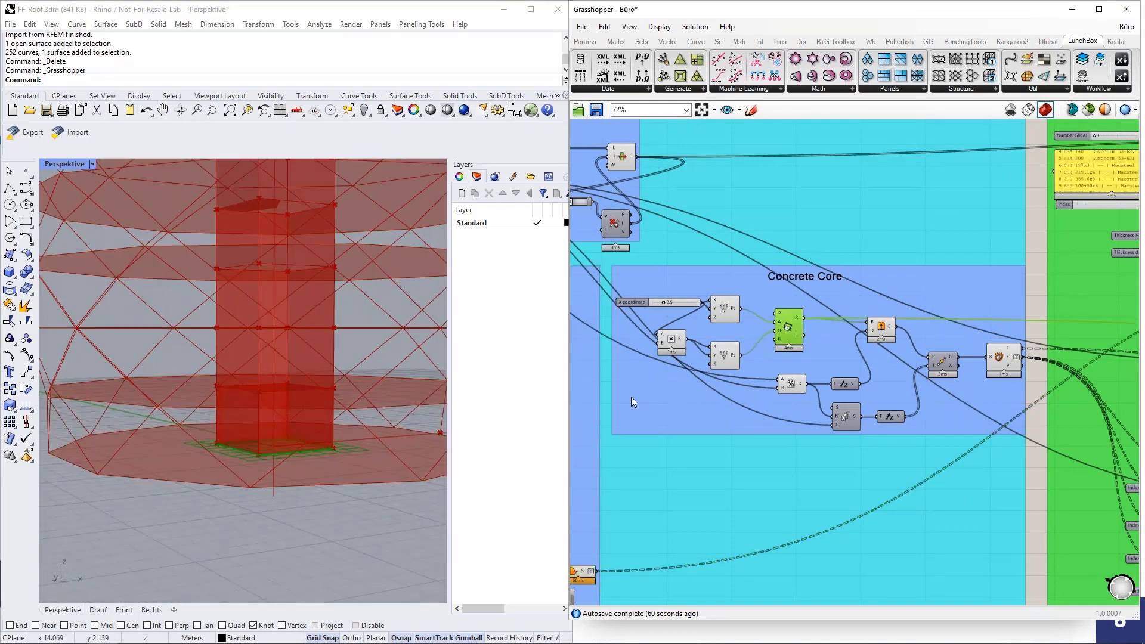
left_click(471, 409)
right_click_drag(397, 399, 405, 335)
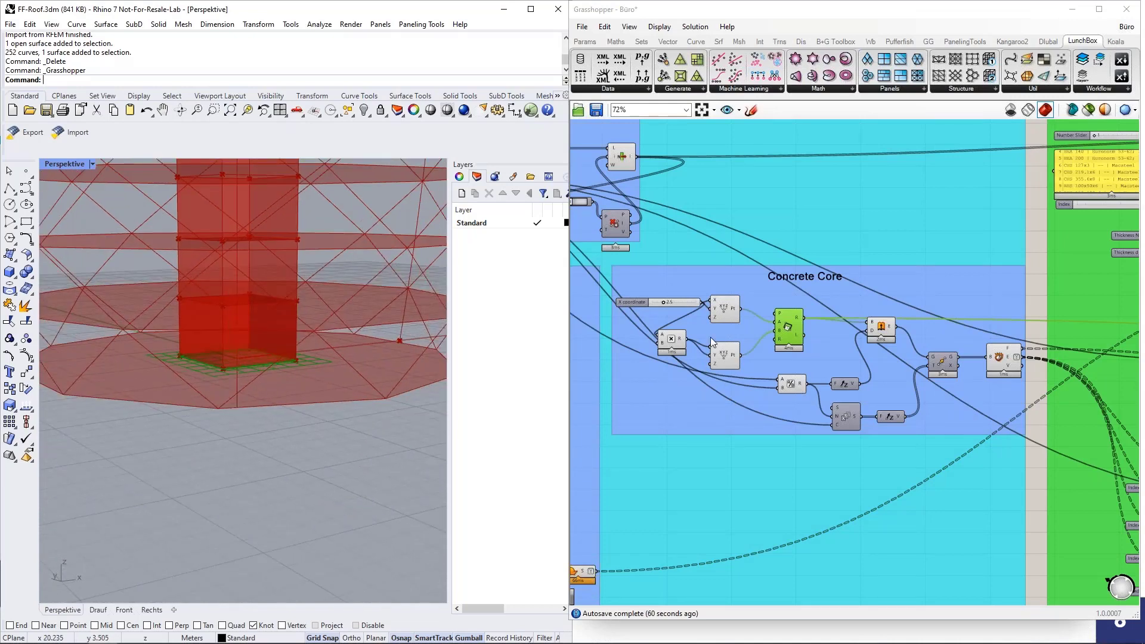
left_click_drag(663, 303, 662, 304)
Step: Highlight the lowest core box, then the complete concrete core in Rhino
scroll(833, 312, "up", 3)
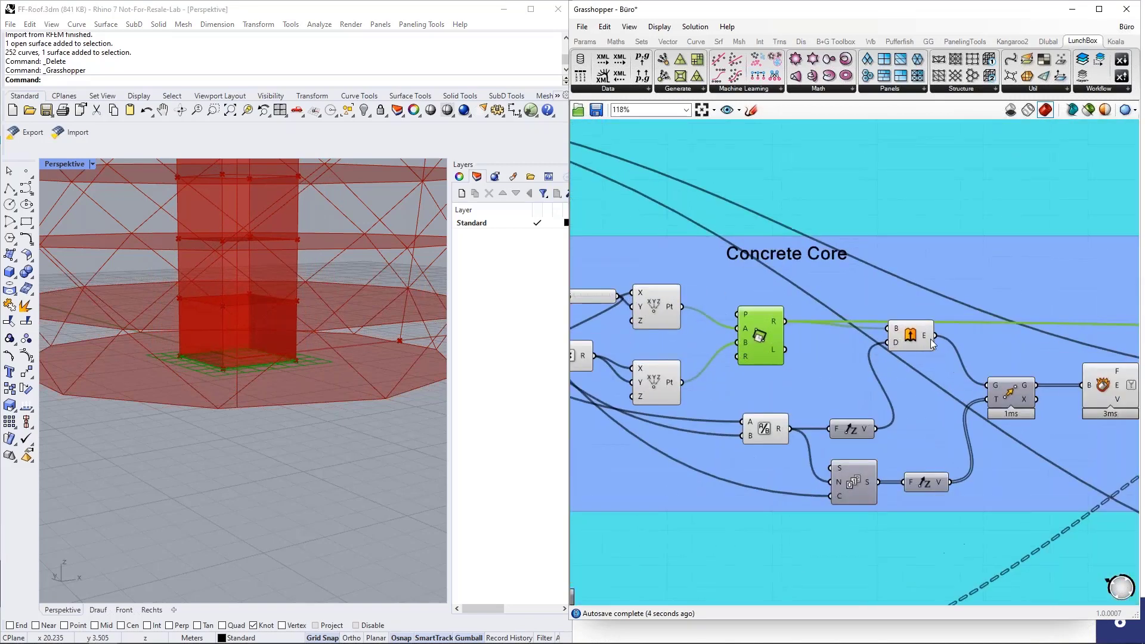
left_click(911, 335)
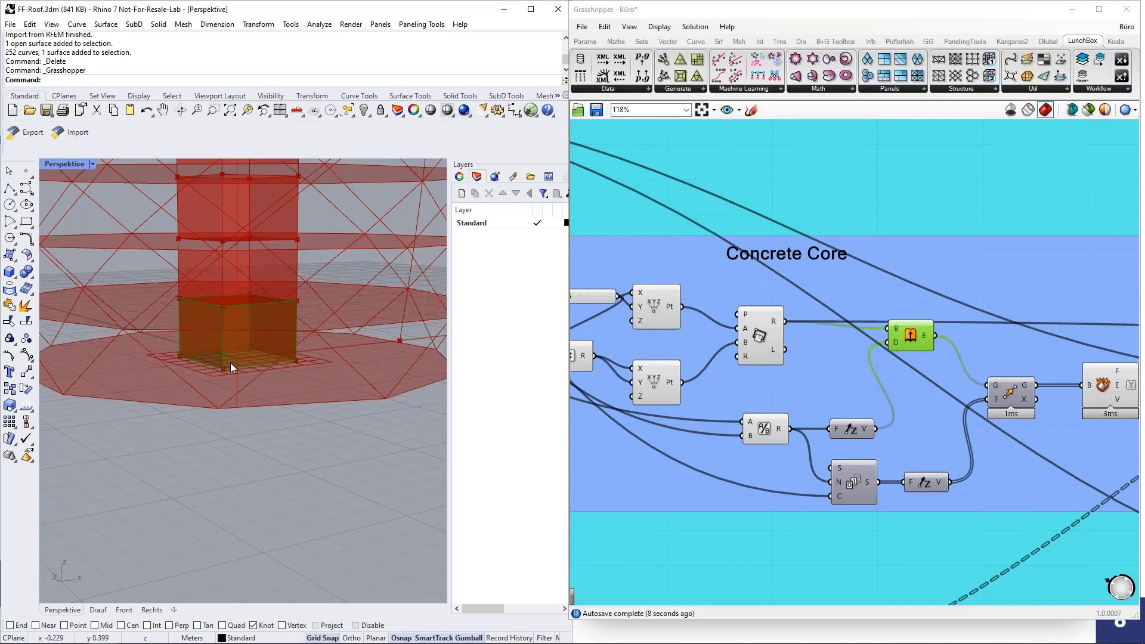
scroll(188, 337, "down", 2)
left_click(1108, 389)
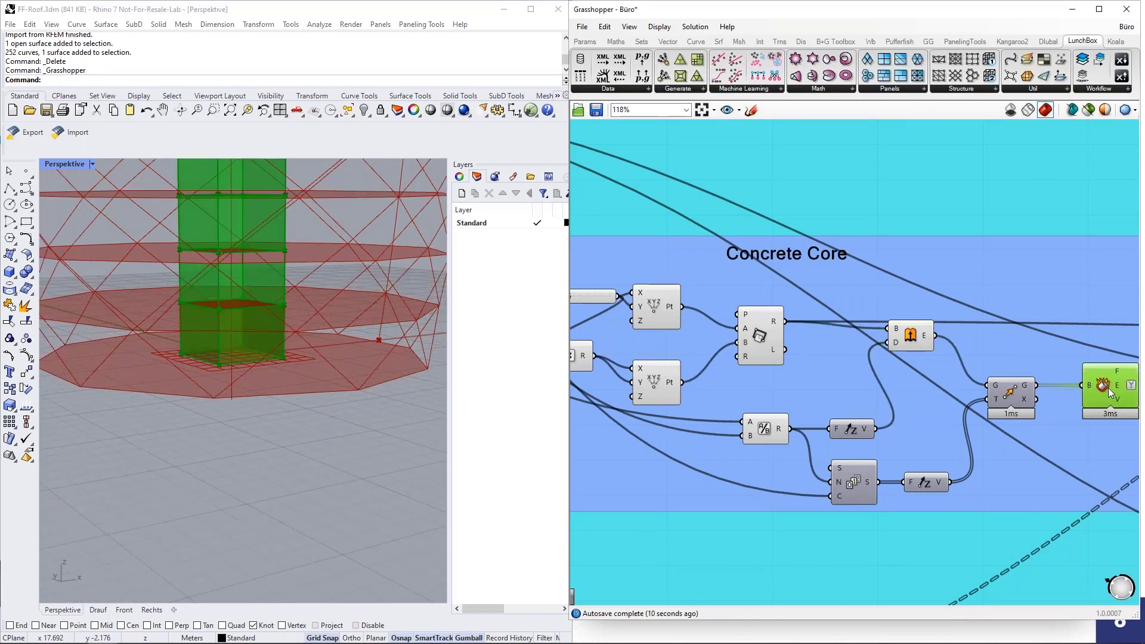
scroll(245, 532, "down", 5)
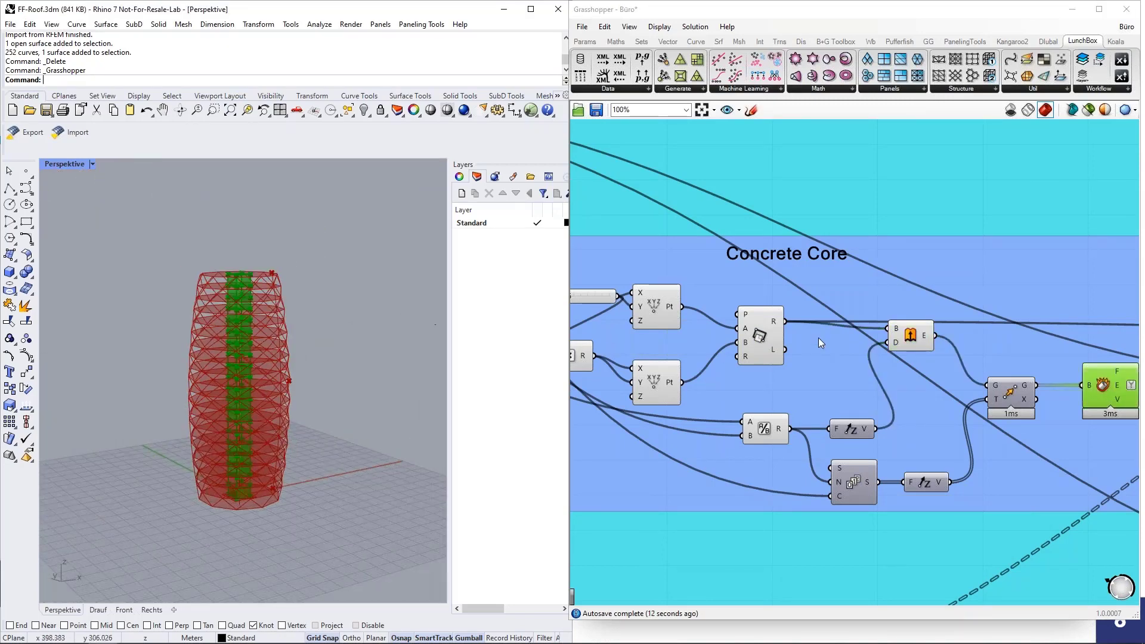
scroll(818, 338, "down", 8)
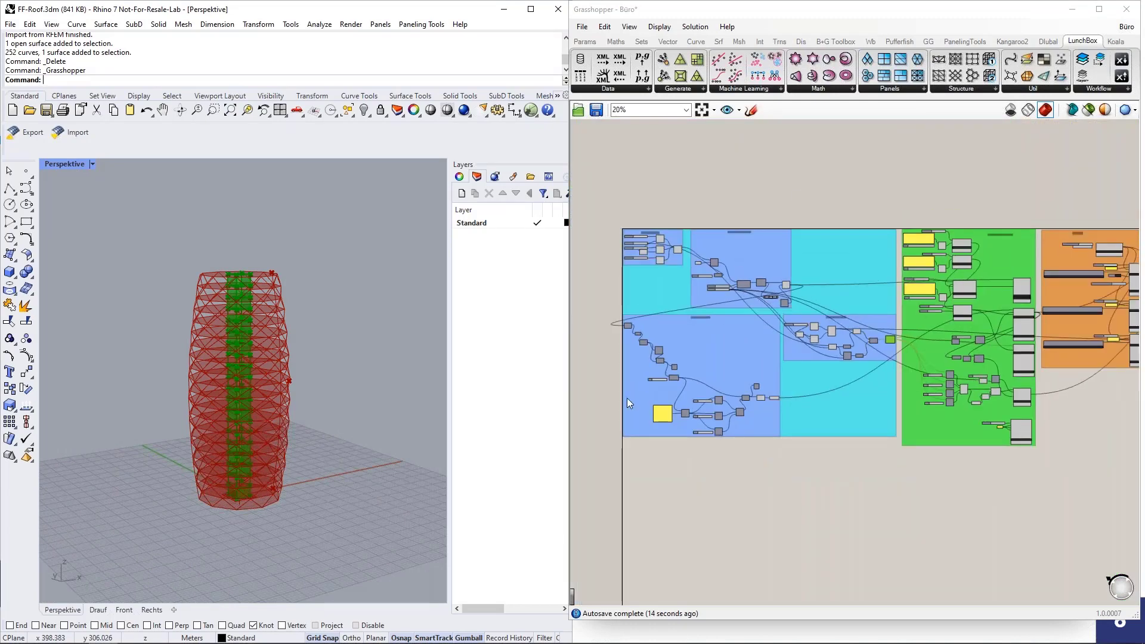
right_click_drag(1025, 452, 960, 460)
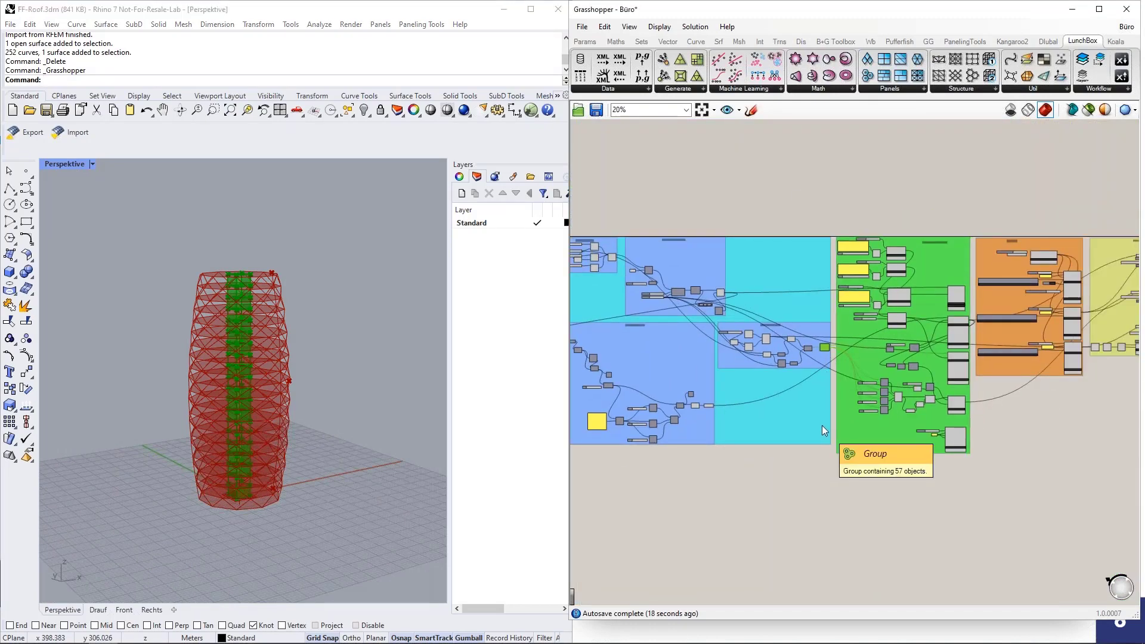
scroll(993, 294, "up", 2)
scroll(993, 293, "up", 3)
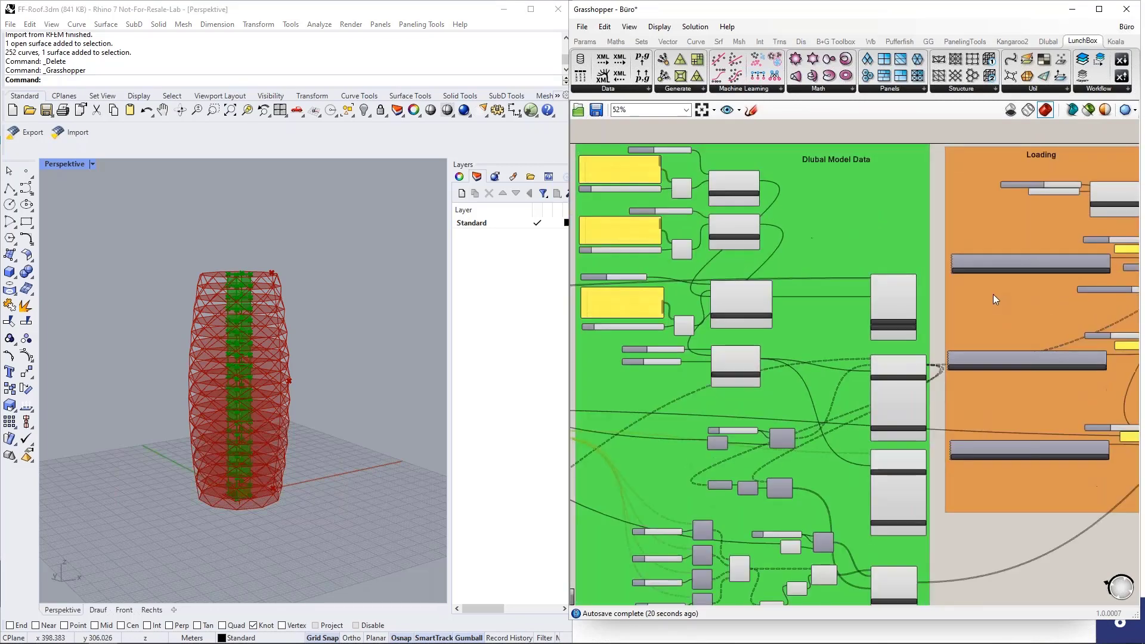
right_click_drag(934, 253, 1000, 327)
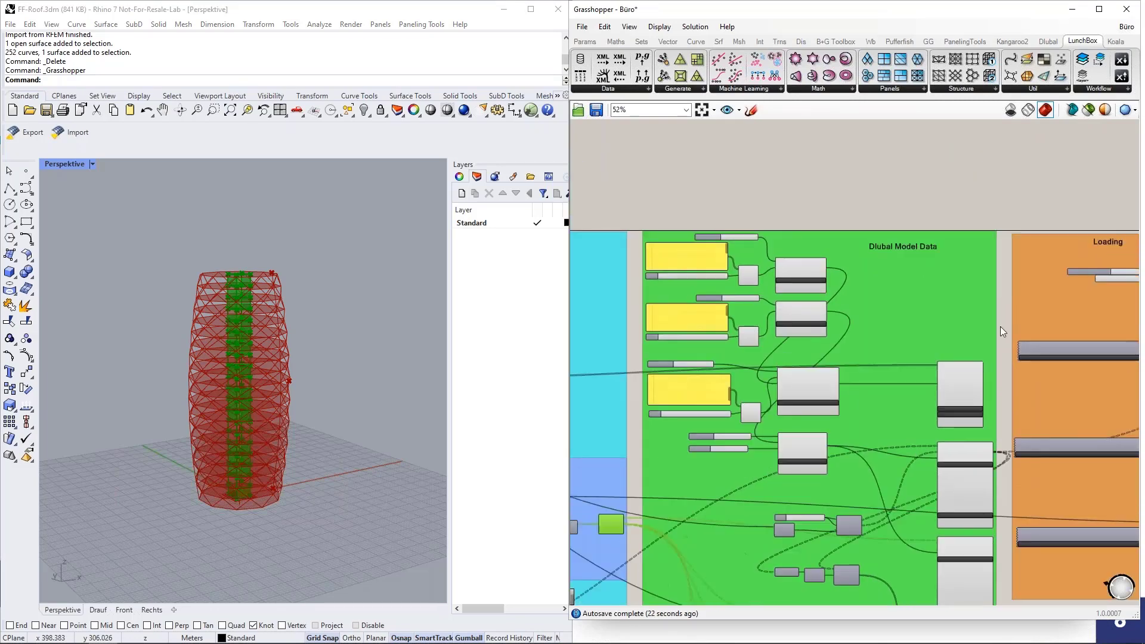
scroll(1000, 327, "up", 2)
right_click_drag(850, 280, 924, 290)
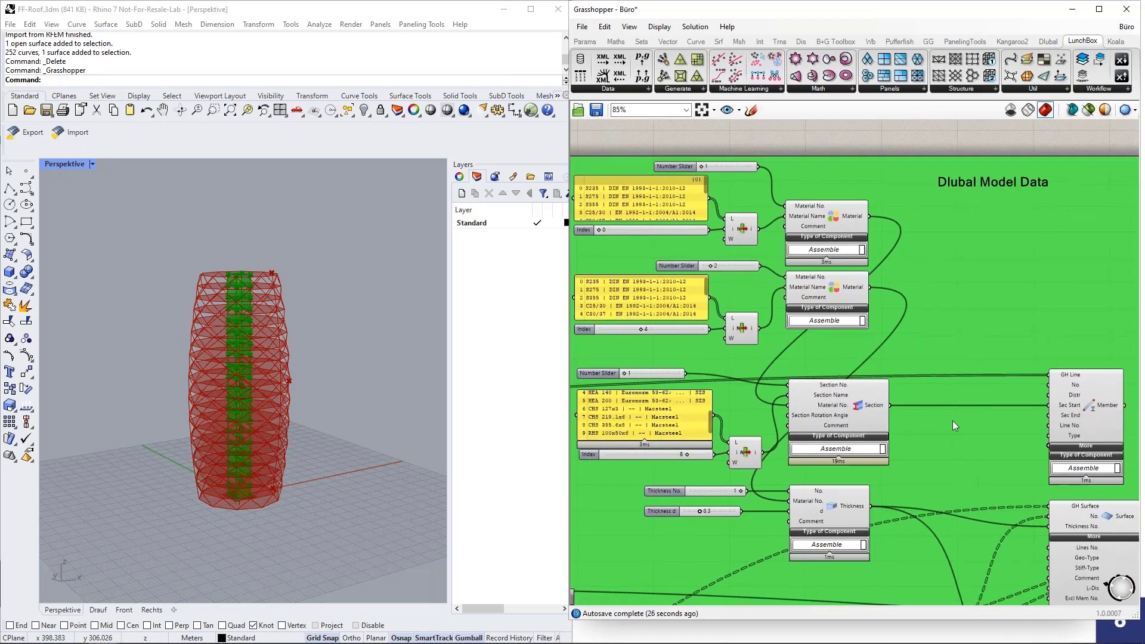
right_click_drag(947, 425, 931, 408)
right_click_drag(953, 266, 963, 268)
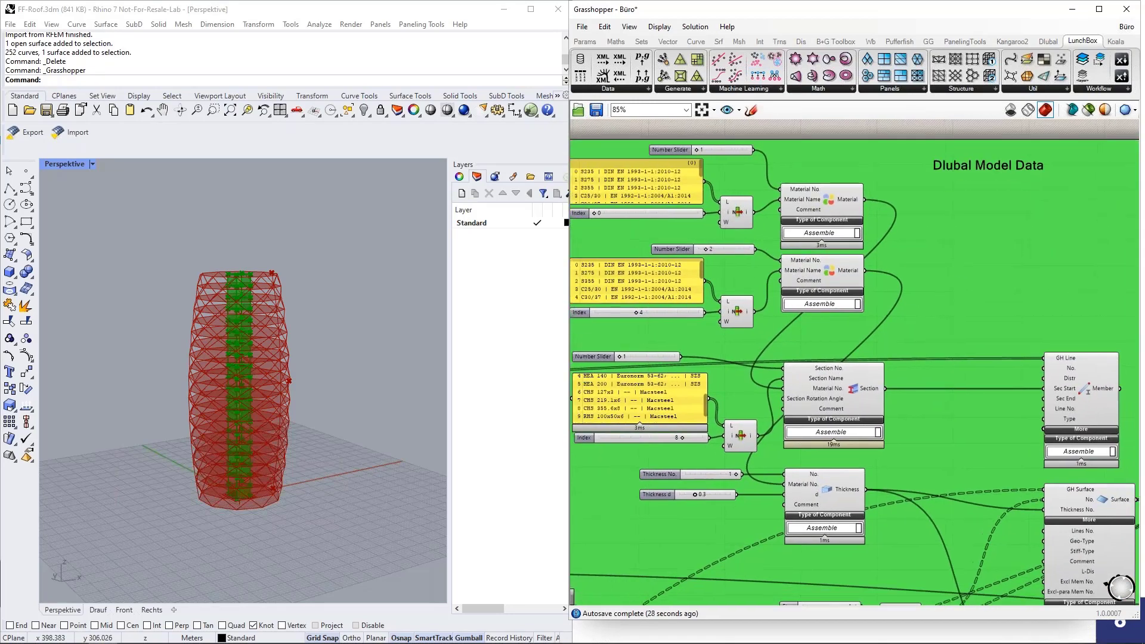
left_click(832, 202)
left_click(832, 270)
left_click(855, 396)
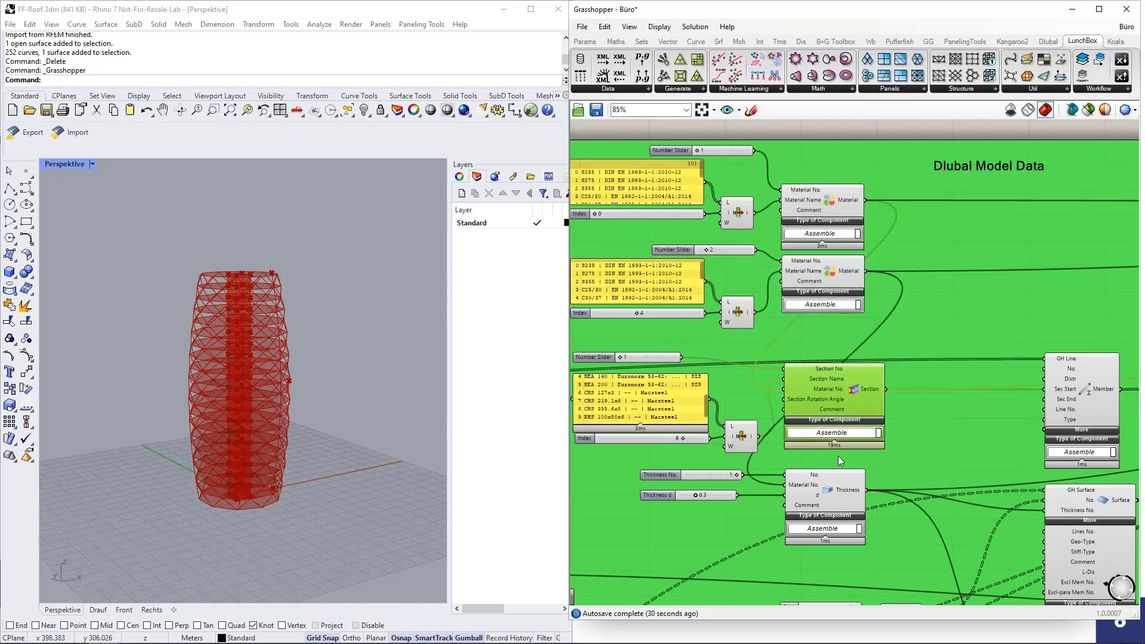
scroll(839, 456, "down", 1)
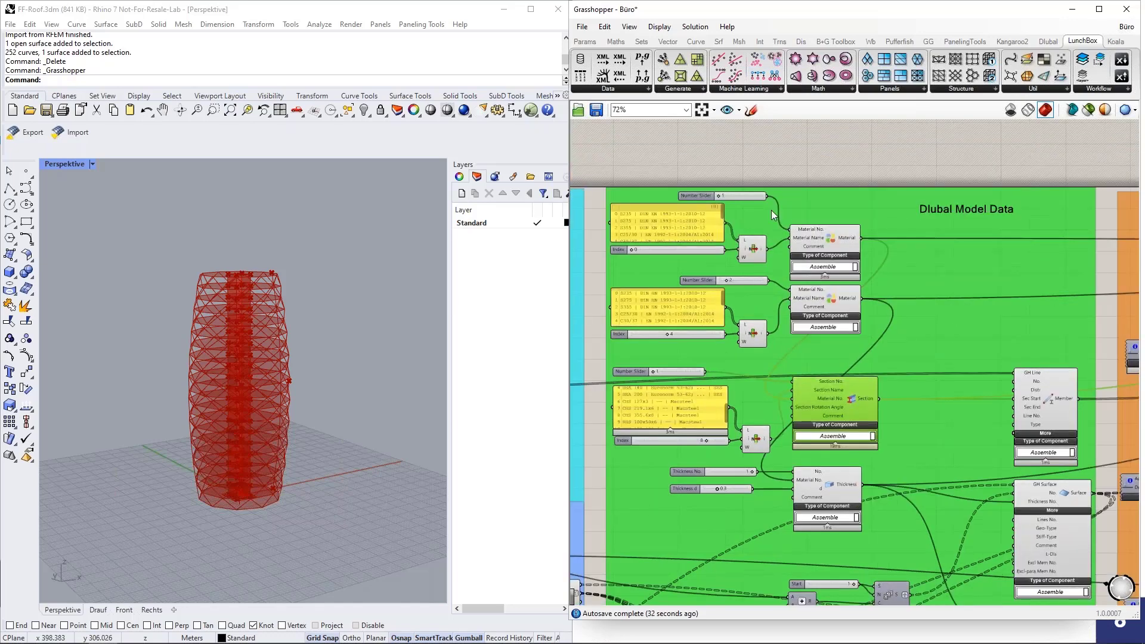
scroll(771, 210, "up", 1)
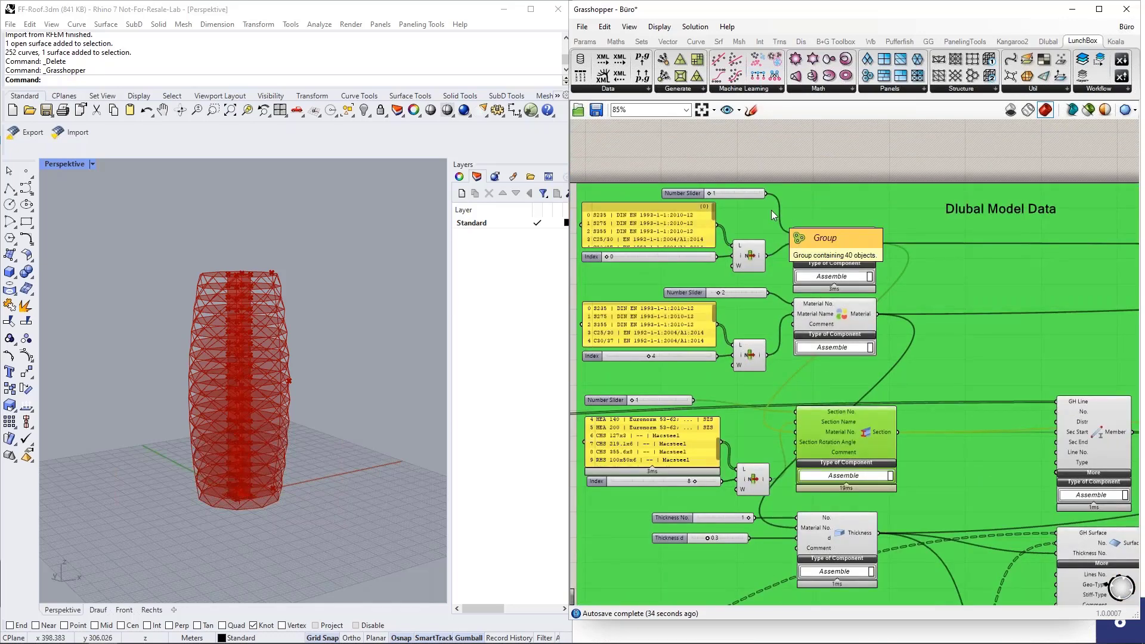
scroll(772, 210, "down", 1)
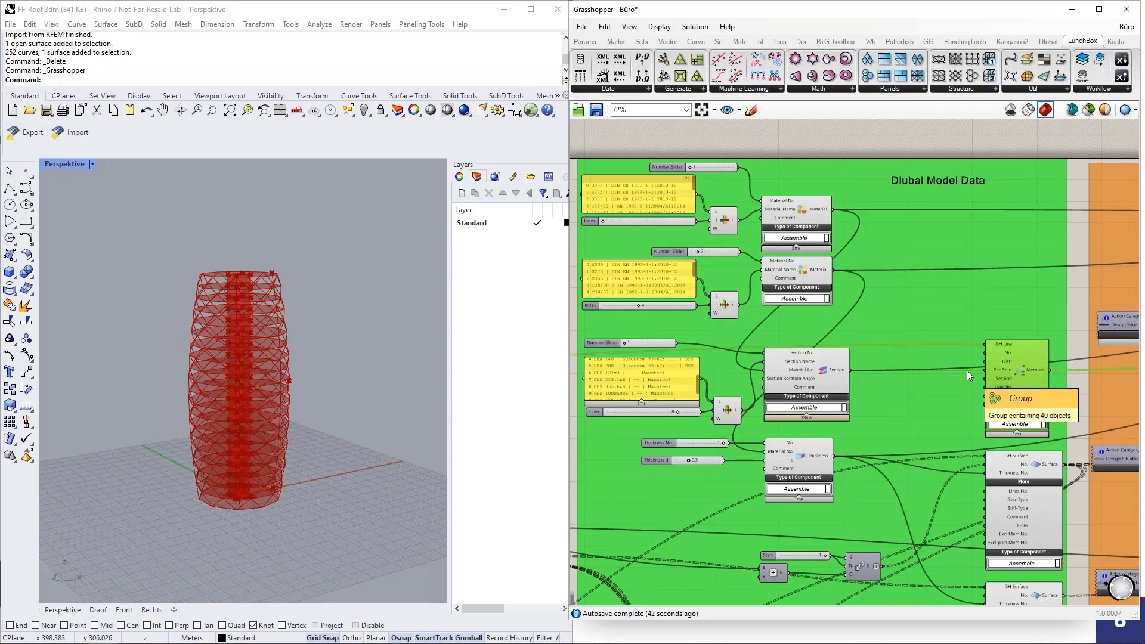
scroll(988, 349, "up", 4)
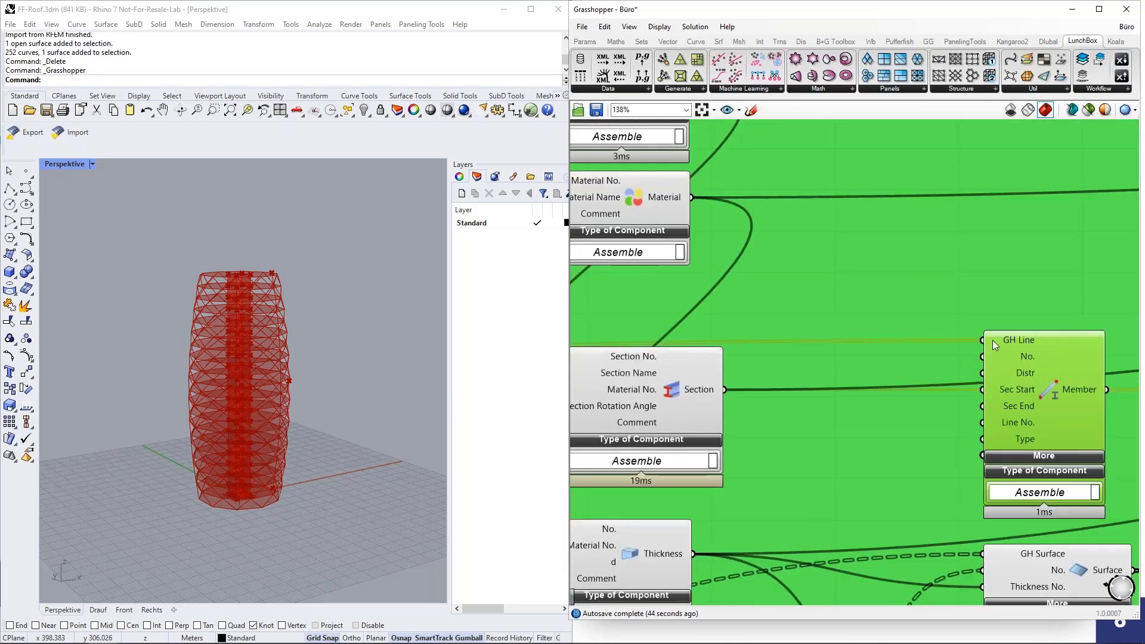
mouse_move(1009, 339)
mouse_move(1016, 392)
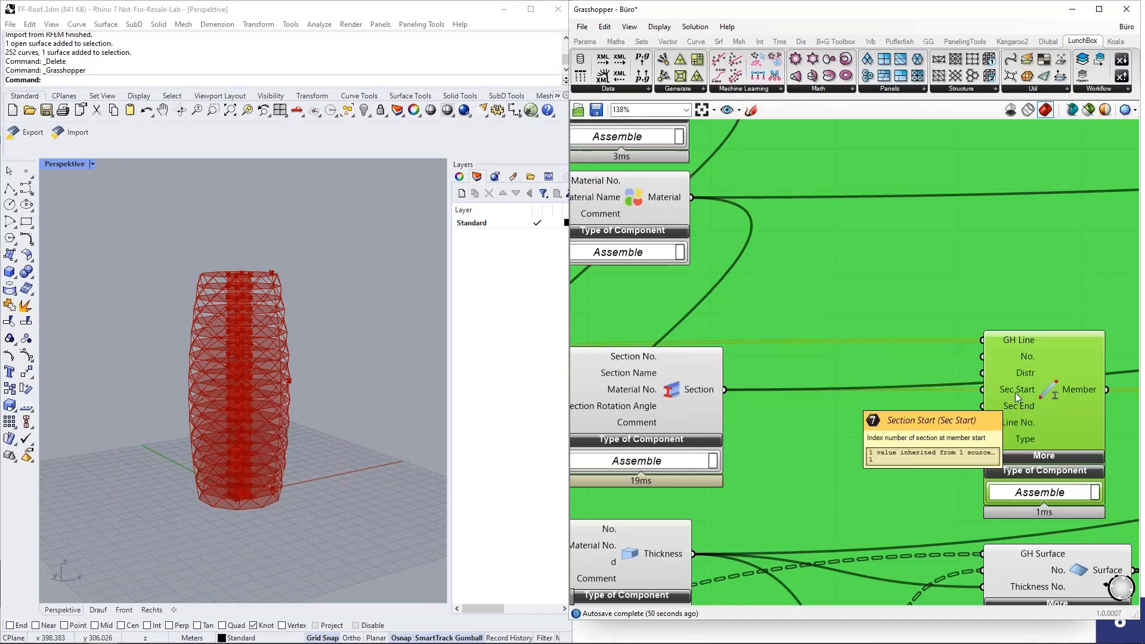
scroll(1015, 392, "down", 1)
scroll(1015, 393, "down", 3)
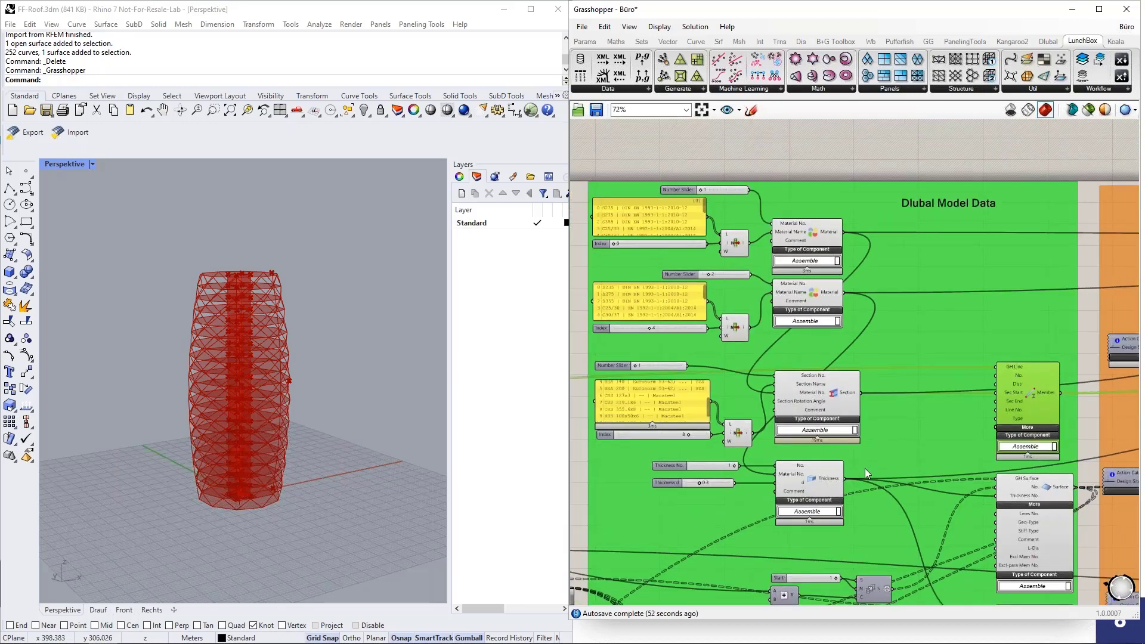
scroll(829, 449, "up", 1)
left_click(812, 379)
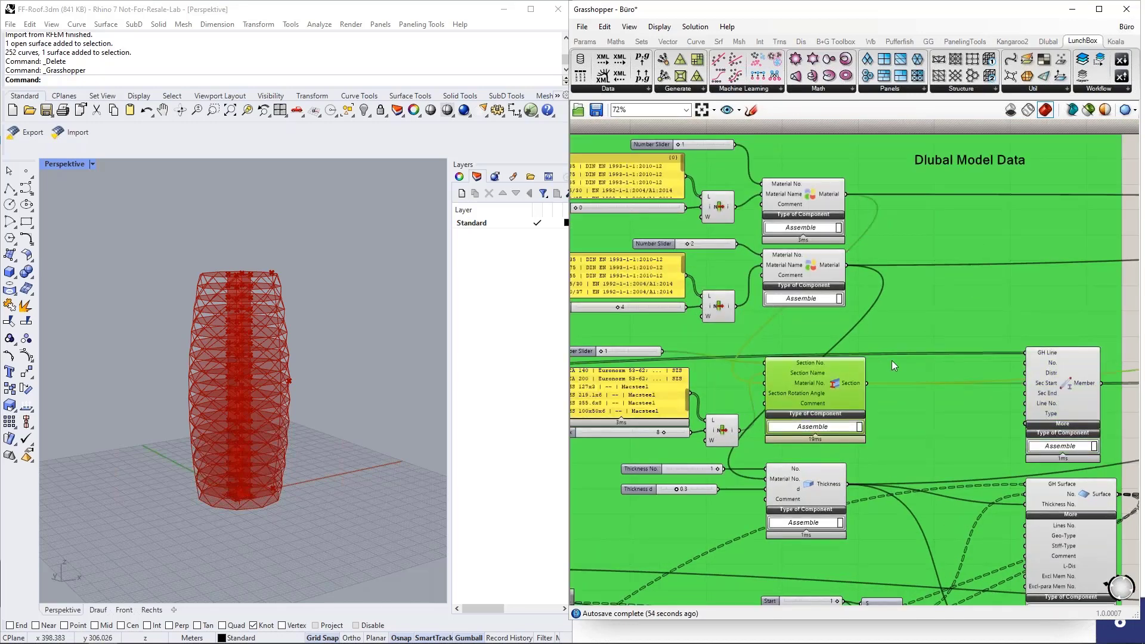
scroll(893, 360, "down", 1)
scroll(841, 376, "up", 2)
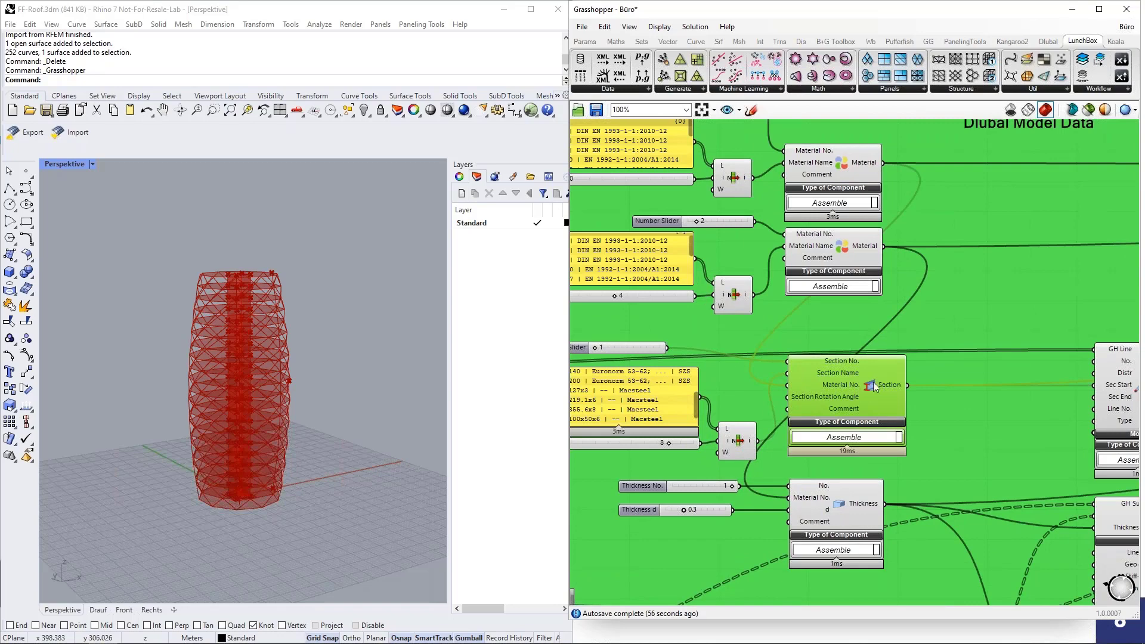
scroll(866, 387, "down", 1)
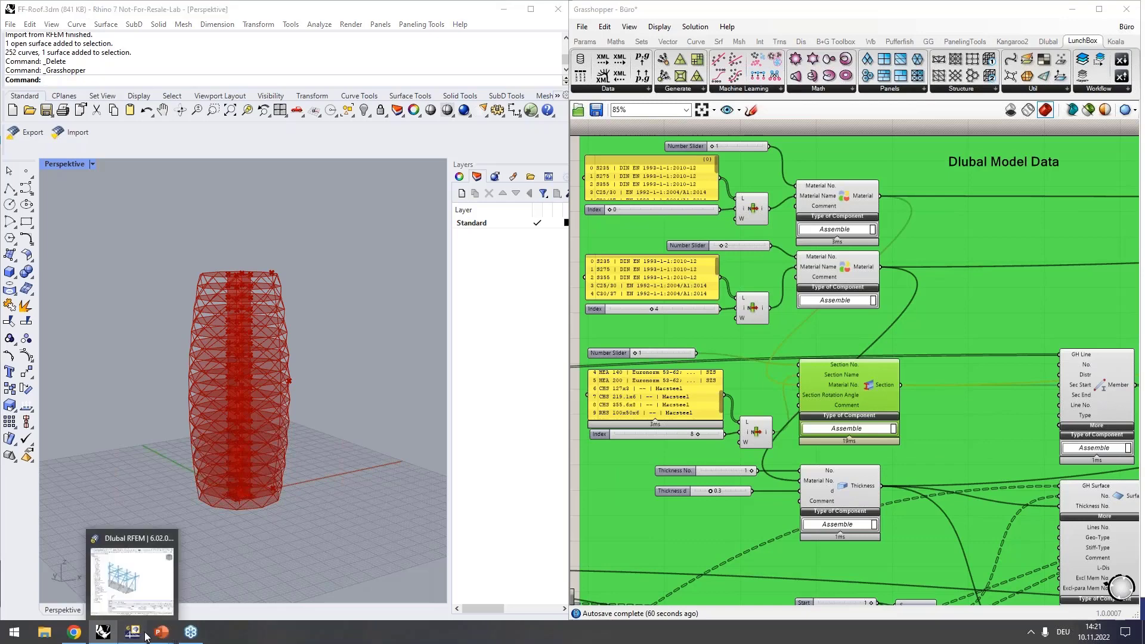
Step: Delete the whole stadium model from Stadion.rf6 and expand Basic Objects > Sections
left_click(143, 635)
left_click_drag(835, 277, 1054, 431)
key("Delete")
scroll(944, 371, "up", 5)
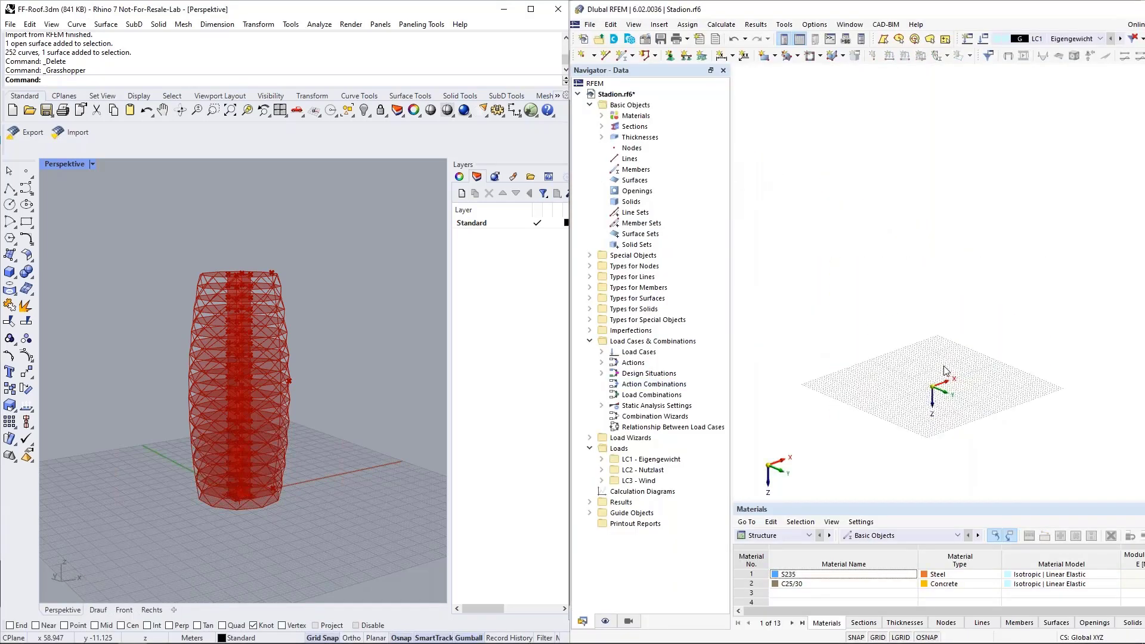
scroll(957, 422, "up", 2)
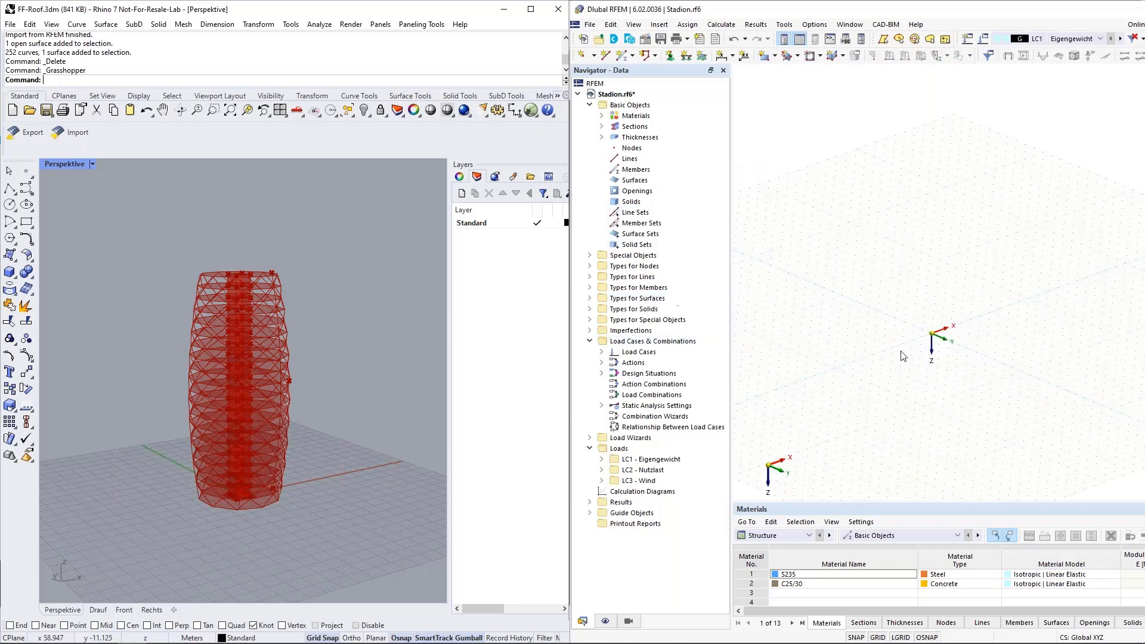
left_click(602, 127)
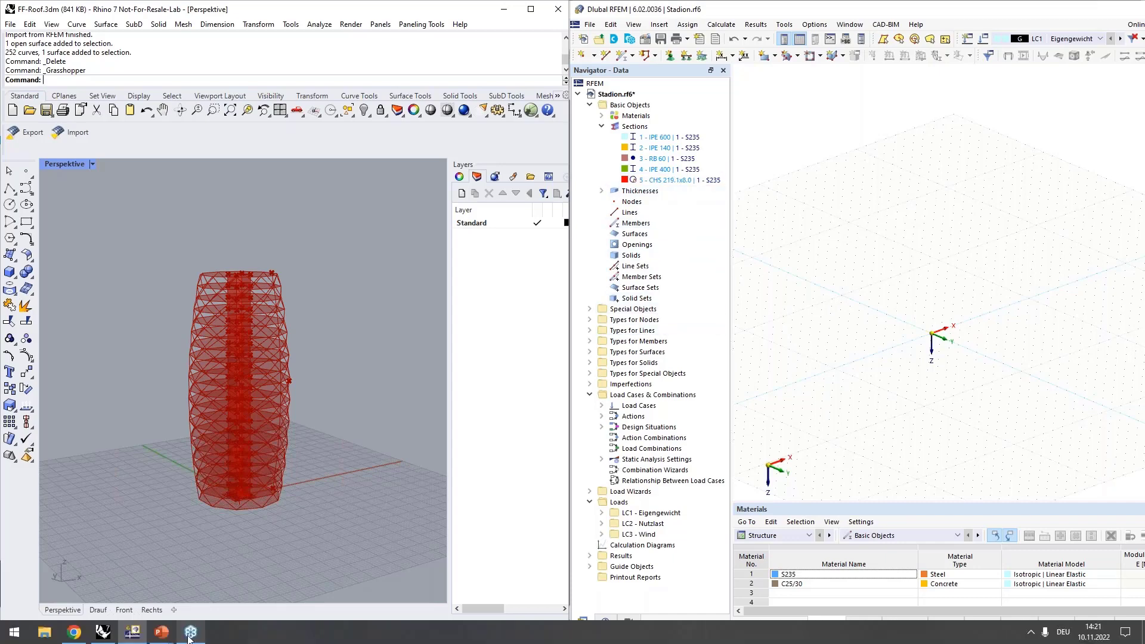
Step: Switch back to the Grasshopper definition from the taskbar
mouse_move(106, 636)
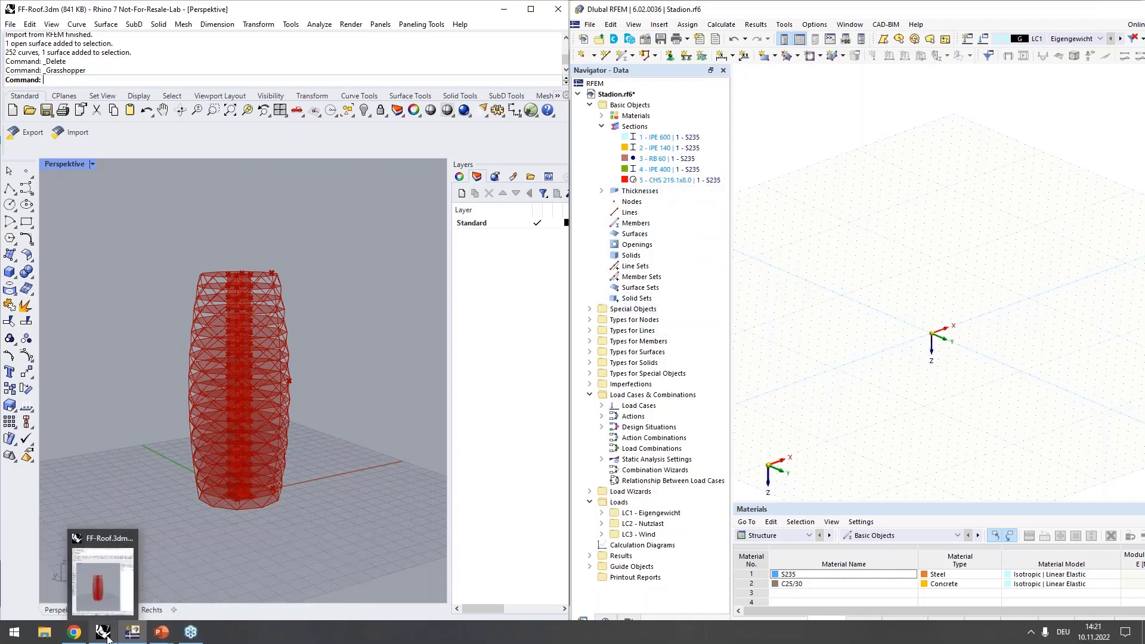
left_click(106, 636)
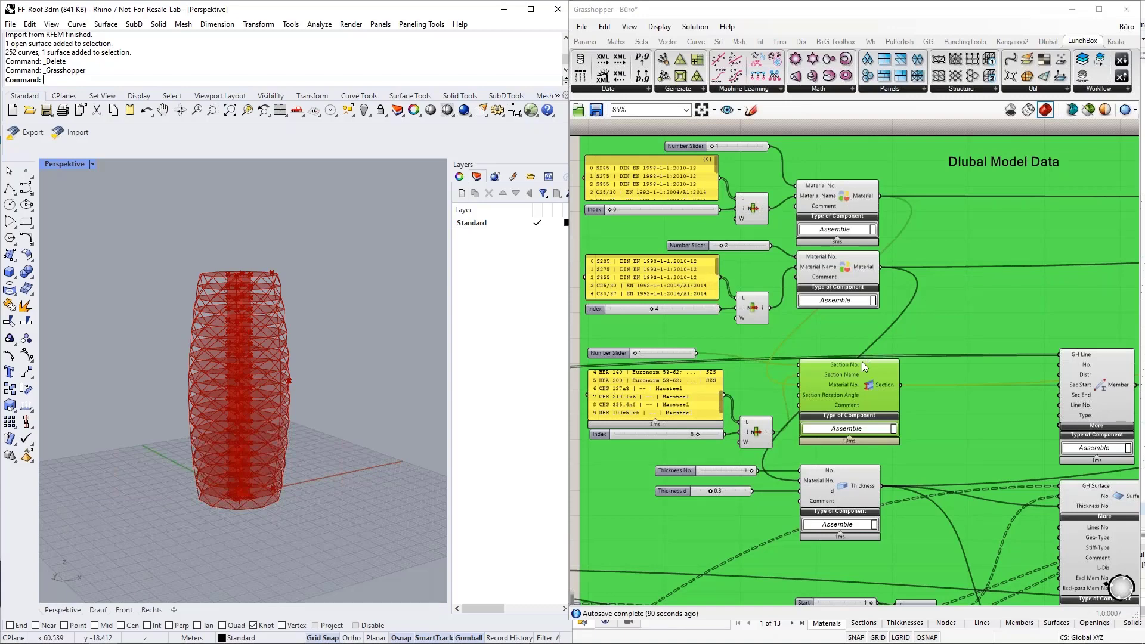
scroll(1104, 380, "up", 3)
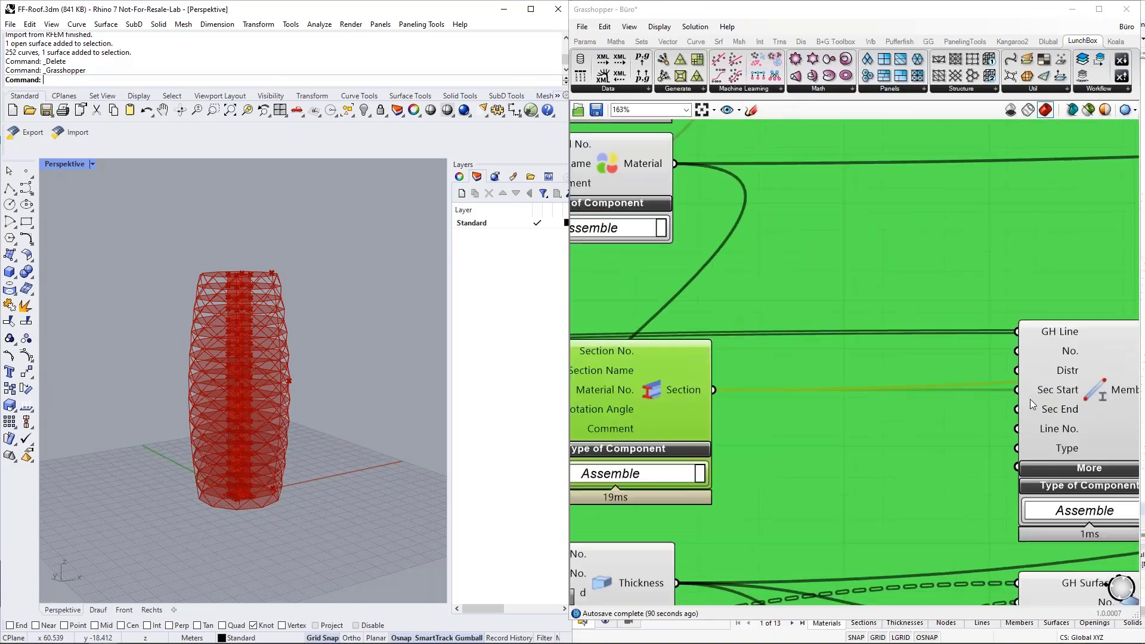
Step: Add a number slider set to 4, wire it to the Member's Sec Start input, then delete it
double_click(860, 290)
type("4")
key("Return")
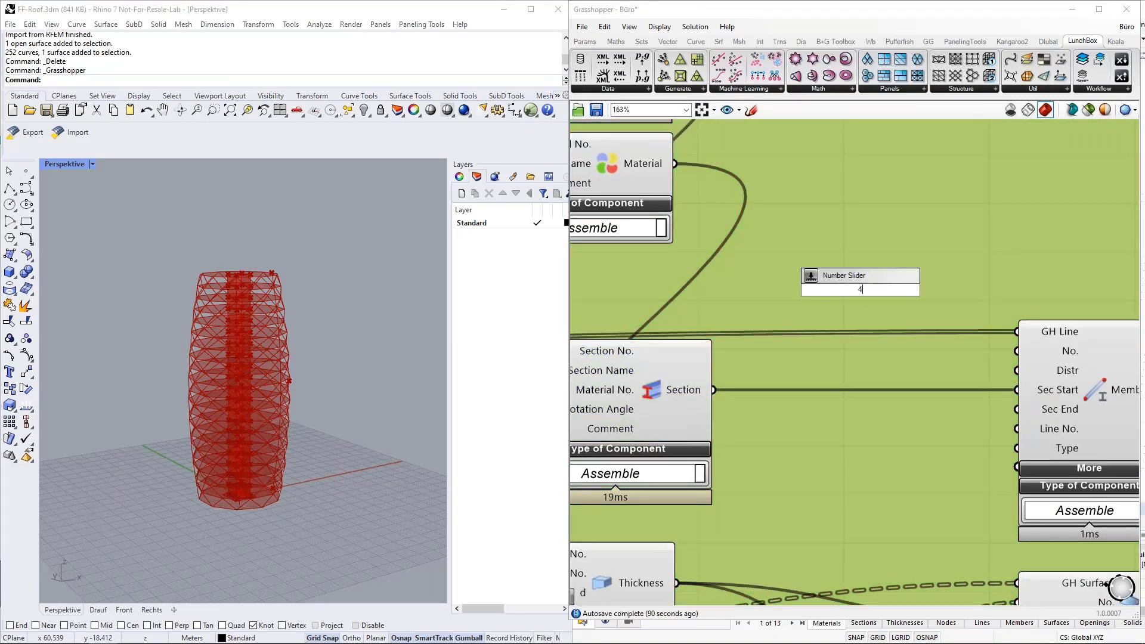
left_click_drag(959, 334, 911, 295)
left_click(908, 291)
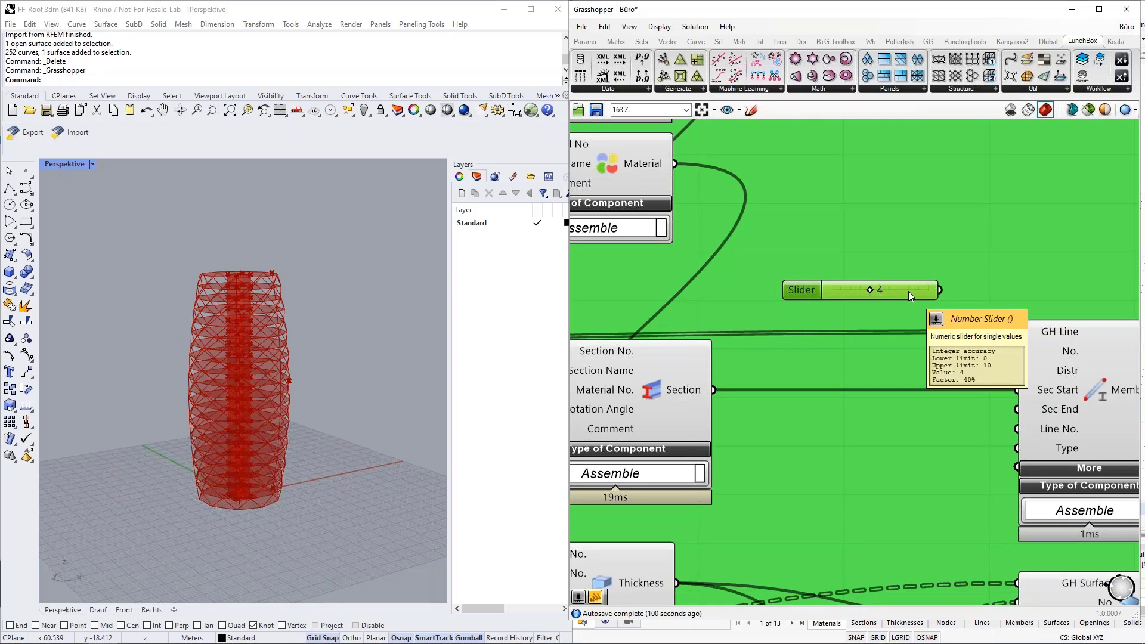
key("Delete")
scroll(869, 328, "down", 2)
scroll(764, 318, "down", 3)
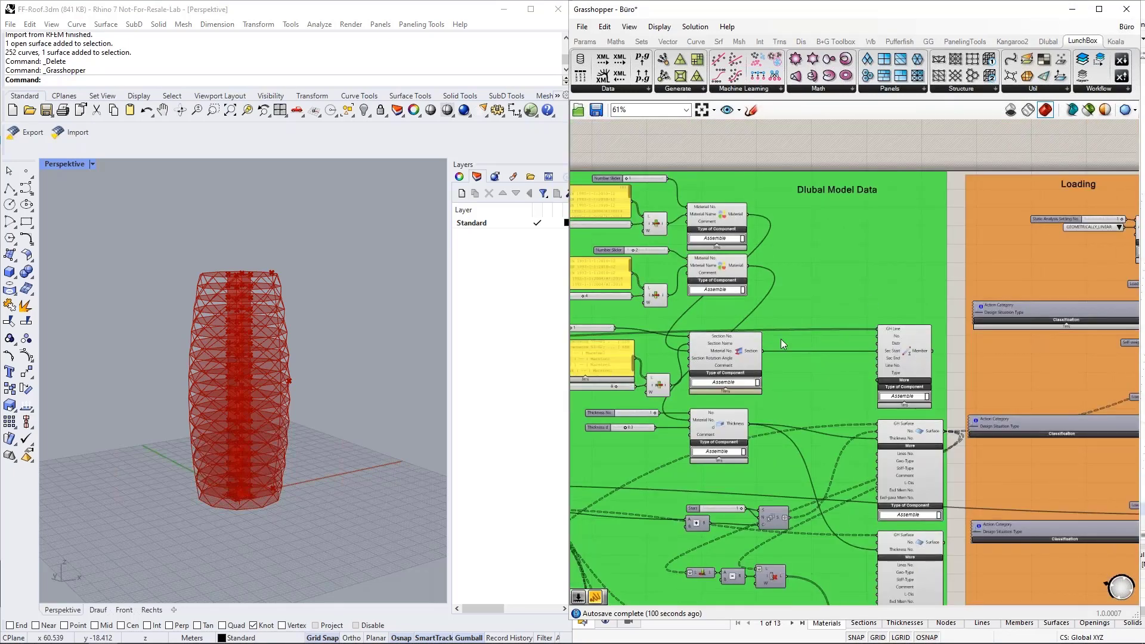
scroll(932, 354, "down", 1)
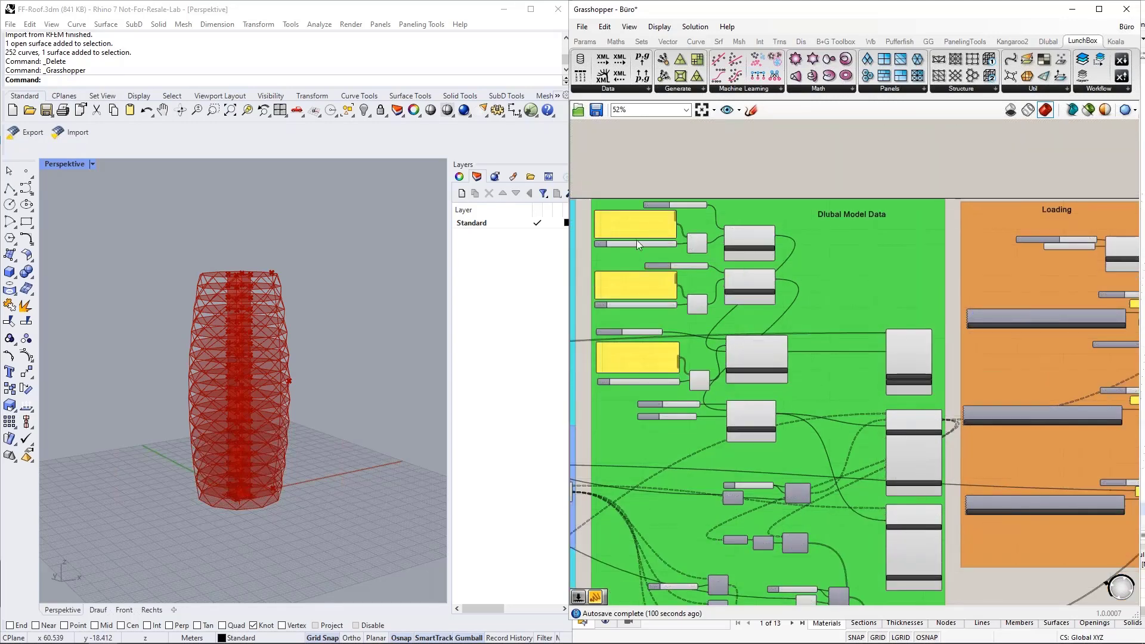
scroll(628, 245, "up", 2)
scroll(704, 191, "up", 2)
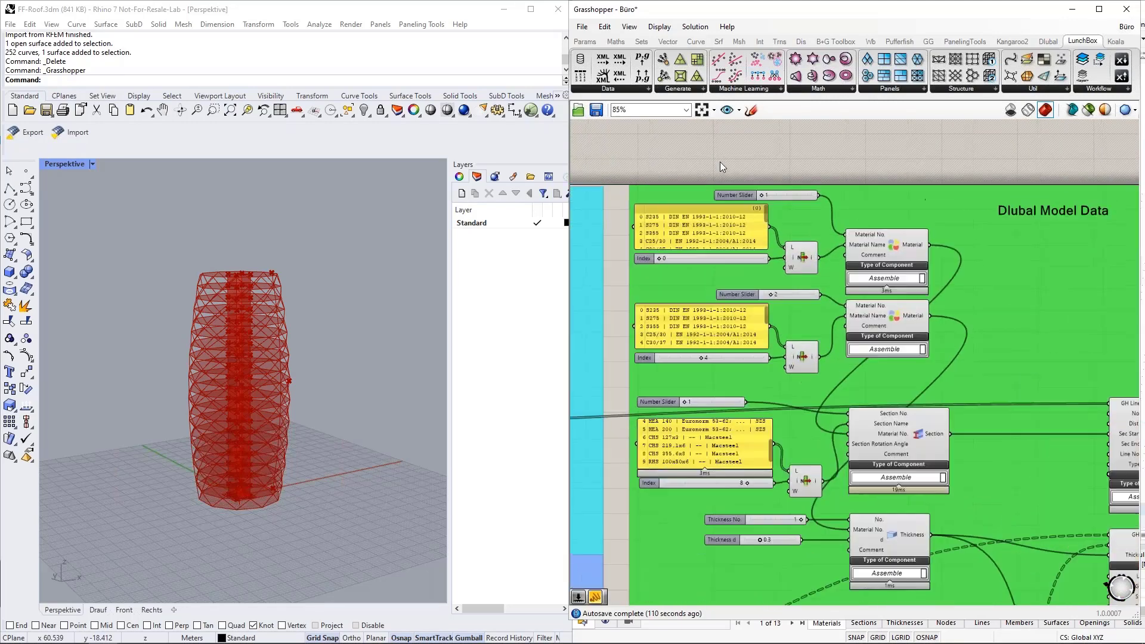
scroll(953, 272, "up", 1)
scroll(1009, 270, "down", 1)
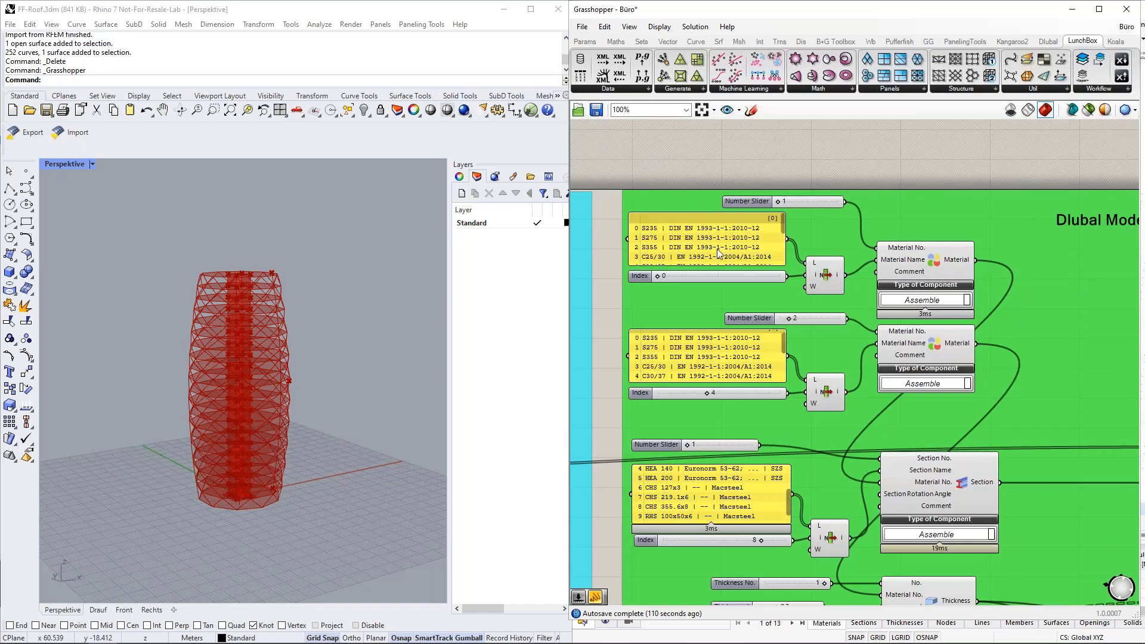
scroll(630, 225, "up", 1)
scroll(631, 225, "up", 1)
mouse_move(841, 228)
left_mouse_down()
mouse_move(840, 277)
mouse_move(845, 231)
left_mouse_up()
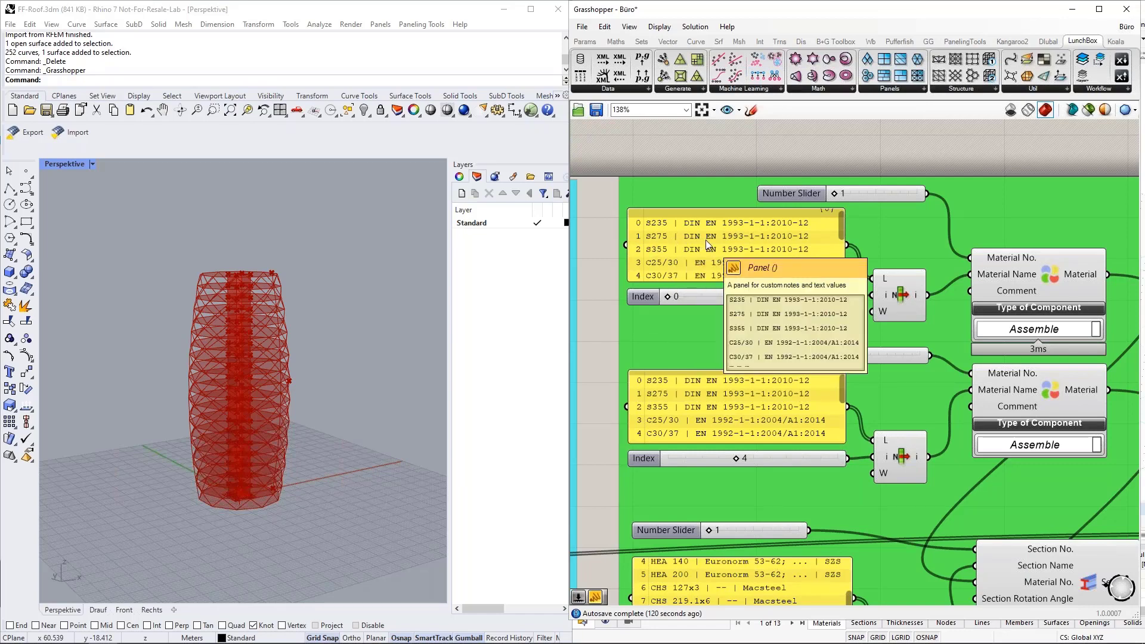
left_click(896, 291)
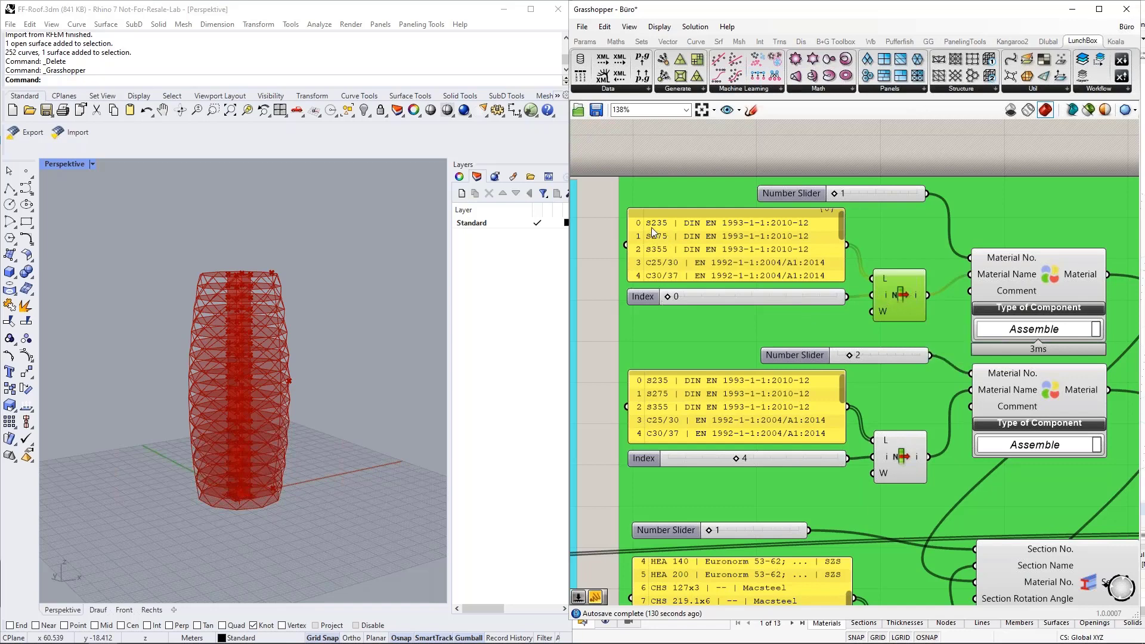
left_click(669, 297)
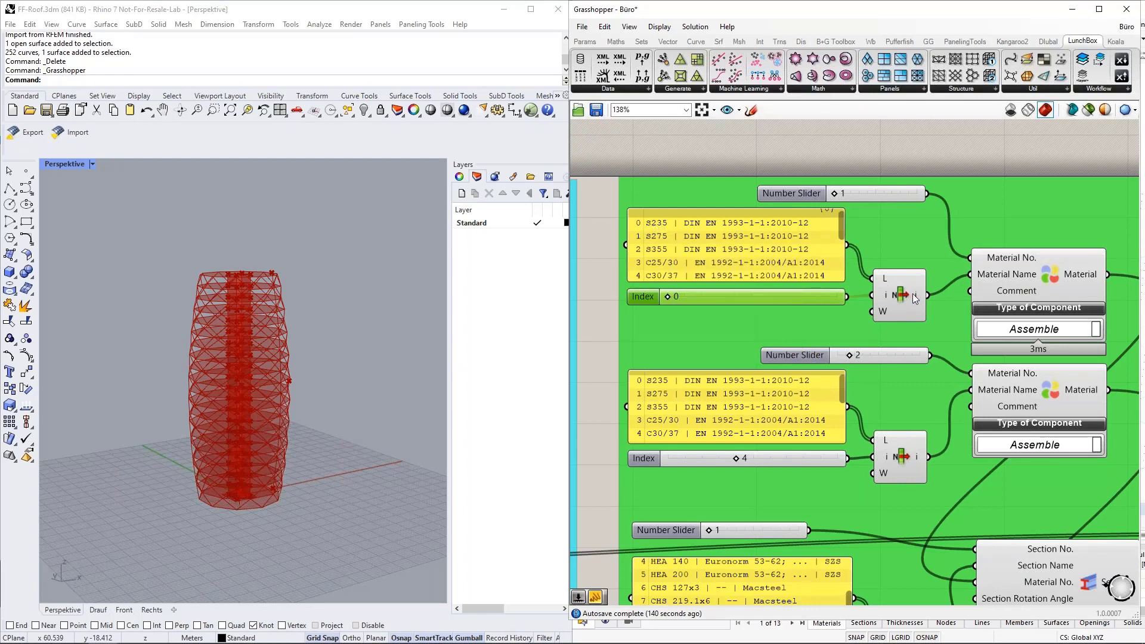
left_click(1029, 261)
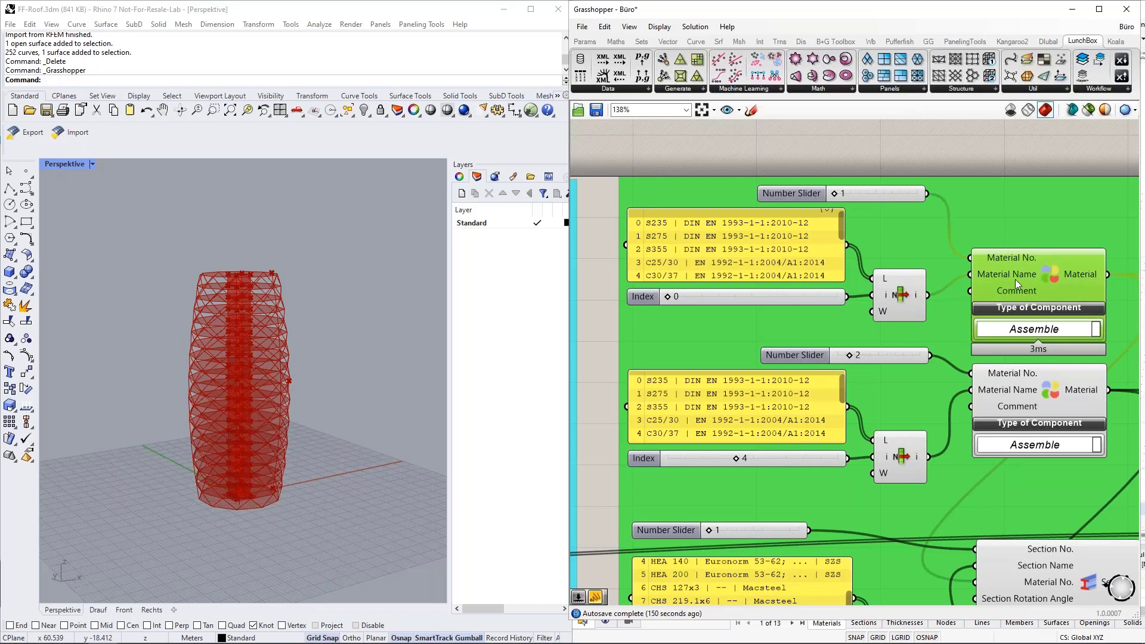
scroll(832, 190, "down", 3)
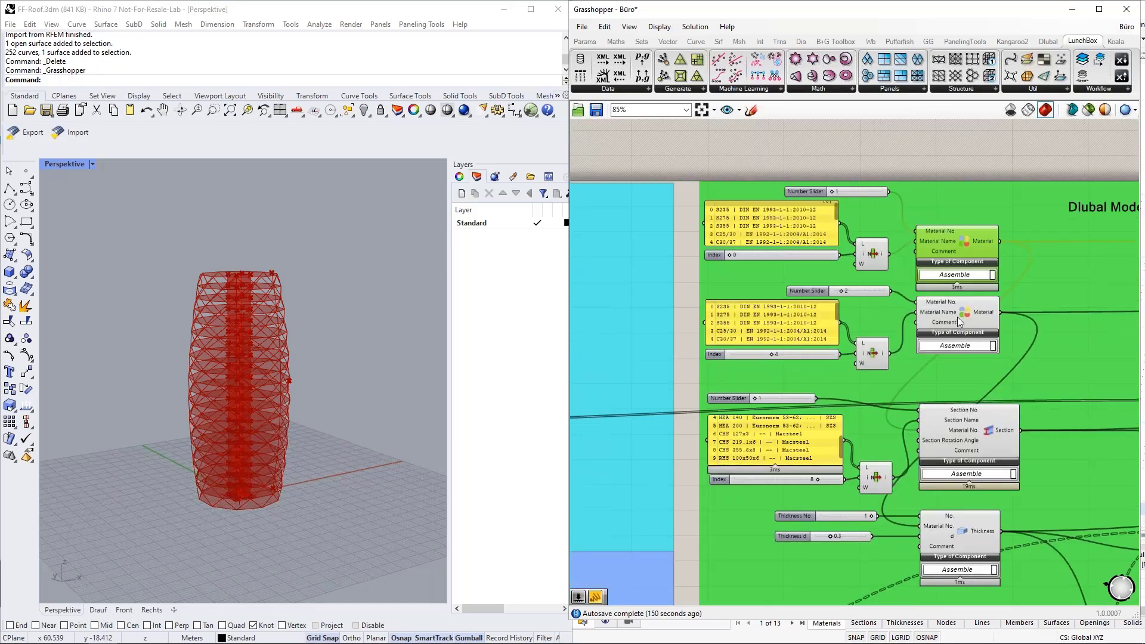
Step: Select the second Material component and the Section component to inspect them
left_click(958, 320)
scroll(963, 368, "up", 1)
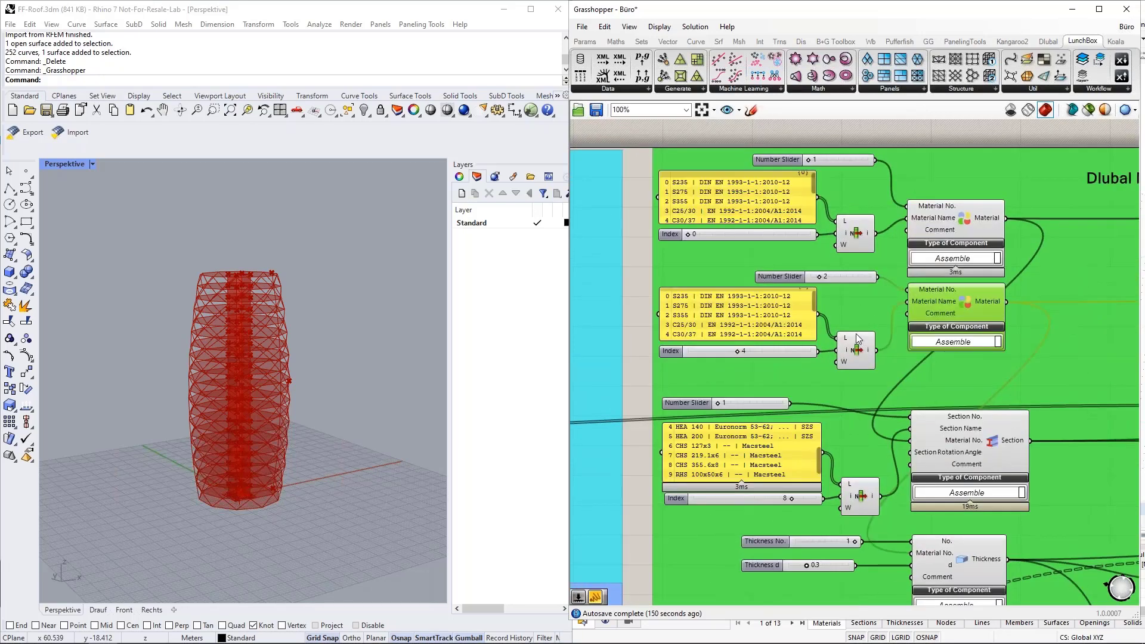
scroll(821, 241, "down", 2)
scroll(868, 402, "up", 3)
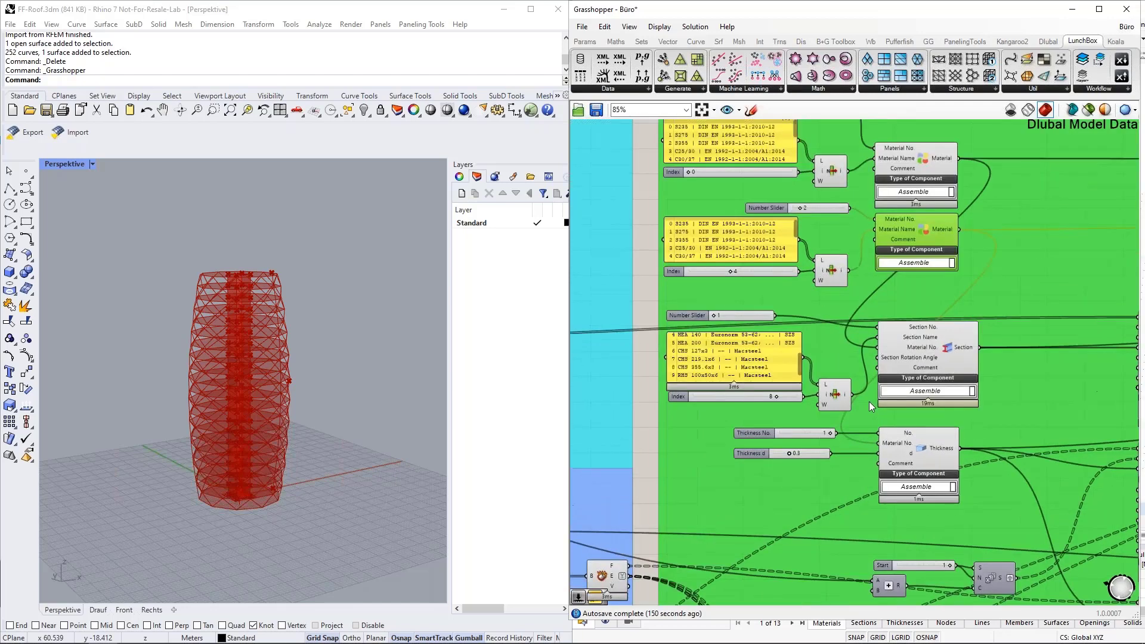
left_click(974, 331)
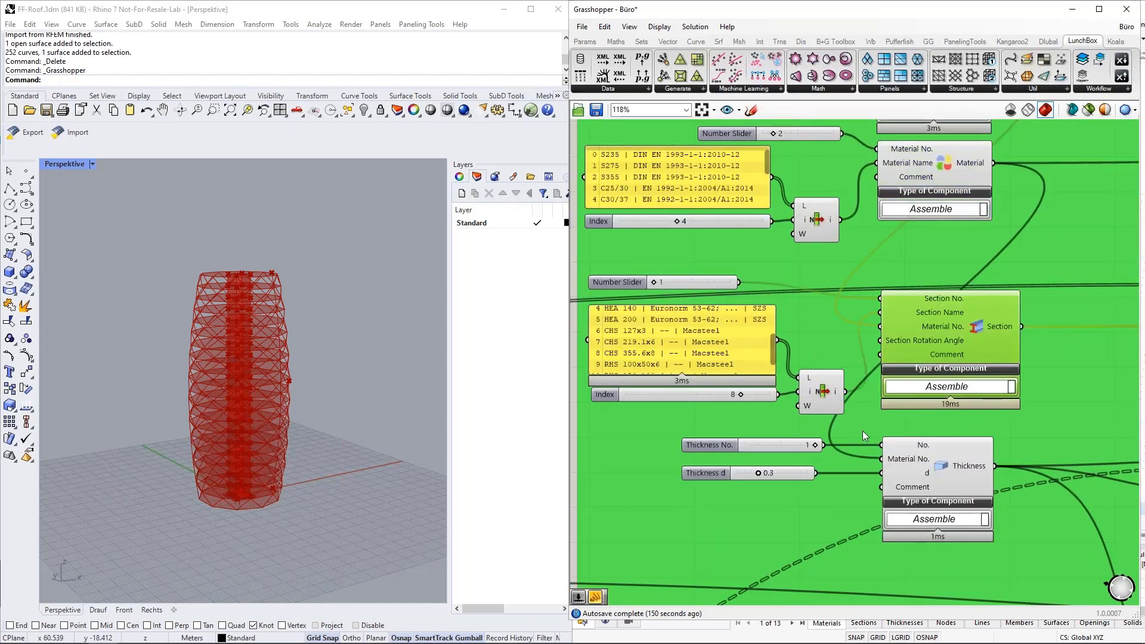
scroll(886, 343, "down", 1)
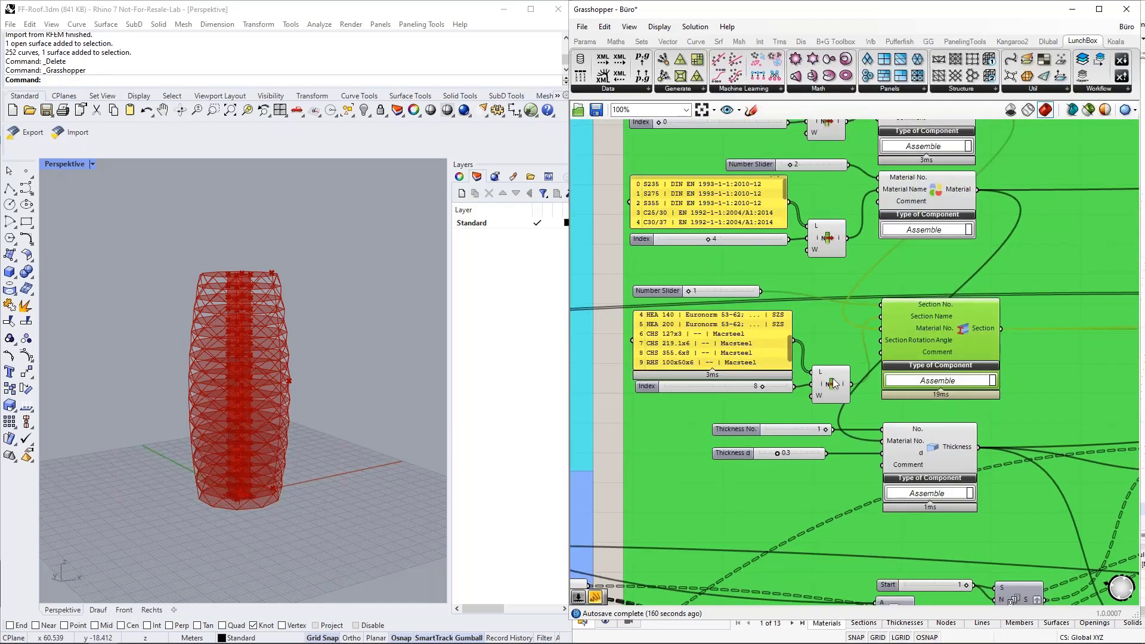
Step: Nudge the section List Item component up beside the catalogue panel and trace the Section wires
left_click_drag(835, 384, 835, 352)
scroll(931, 318, "up", 2)
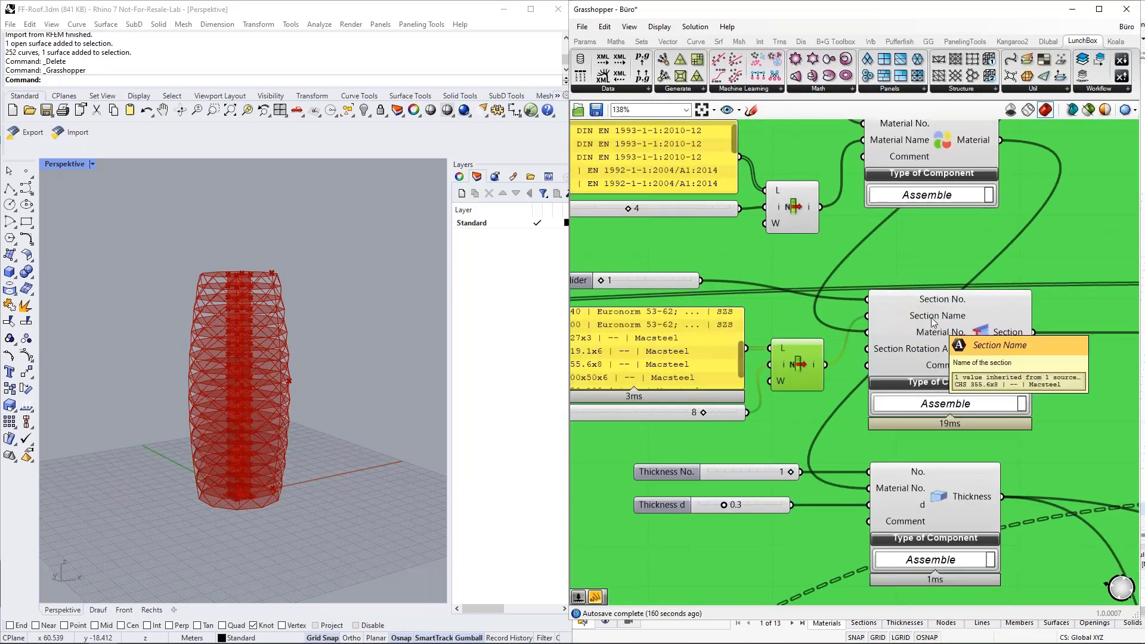
scroll(932, 318, "down", 1)
scroll(646, 344, "up", 1)
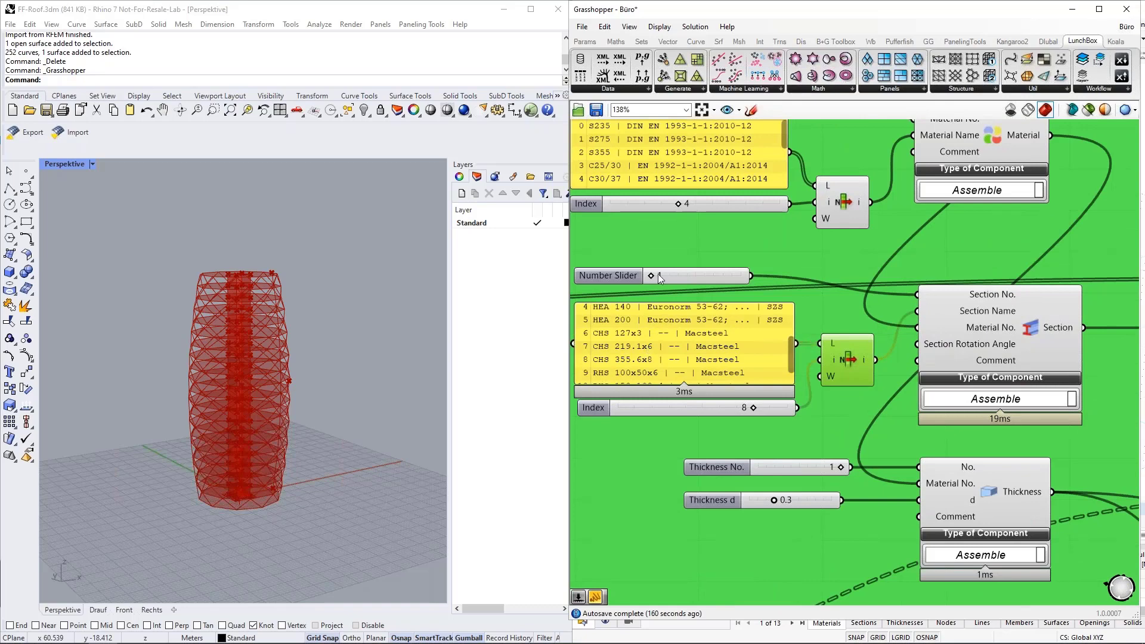
right_click_drag(652, 239, 685, 236)
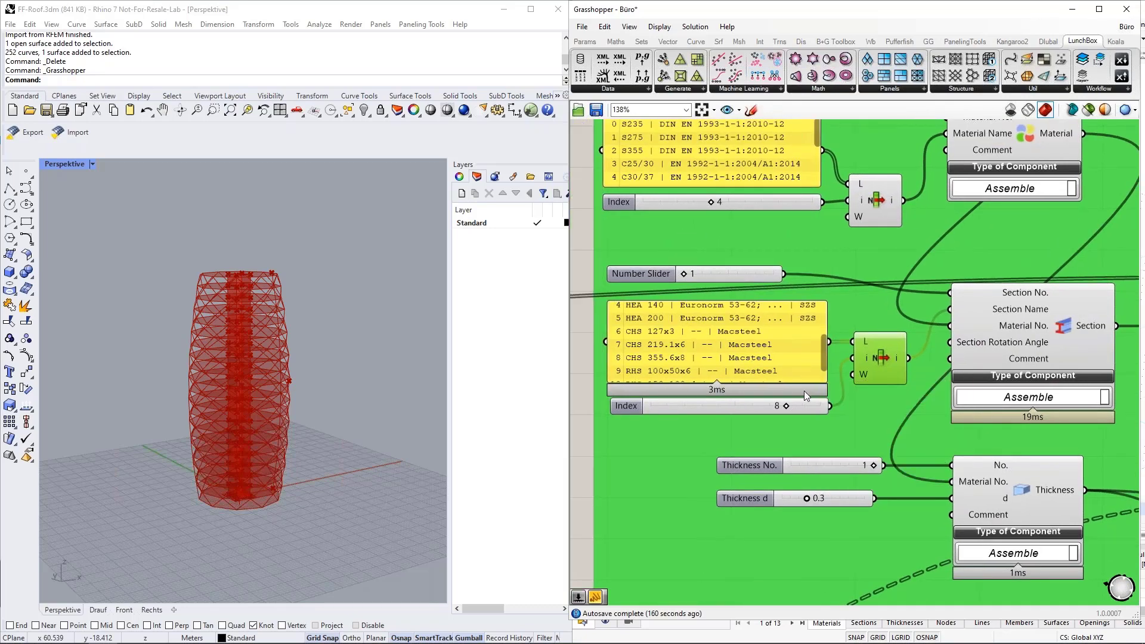
mouse_move(825, 356)
left_mouse_down()
mouse_move(821, 317)
mouse_move(821, 349)
left_mouse_up()
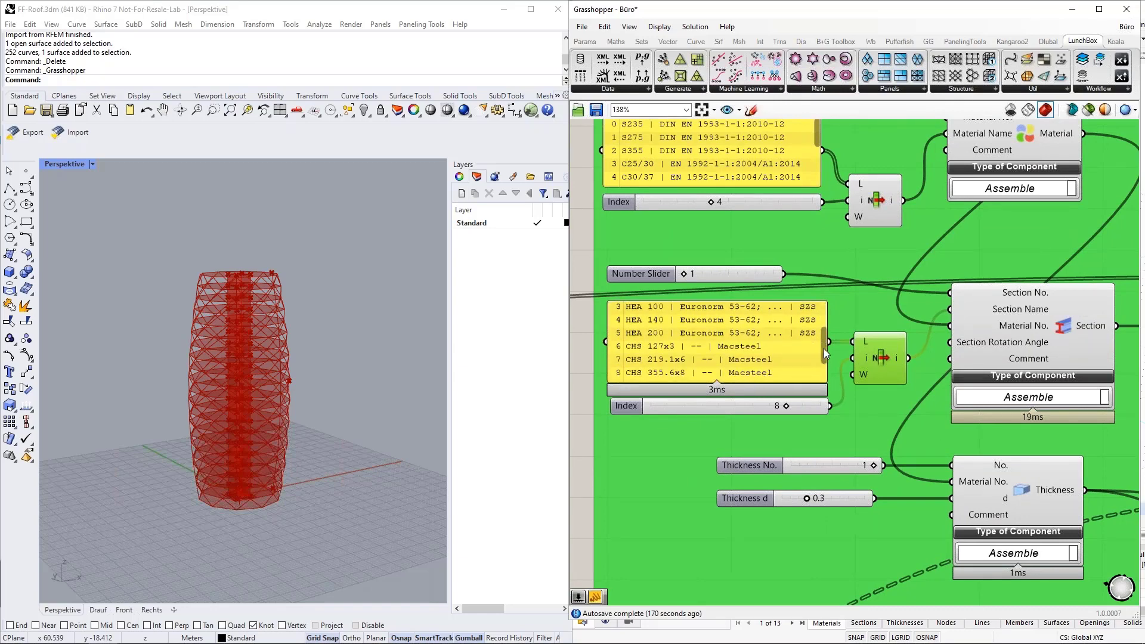
left_click_drag(825, 348, 825, 356)
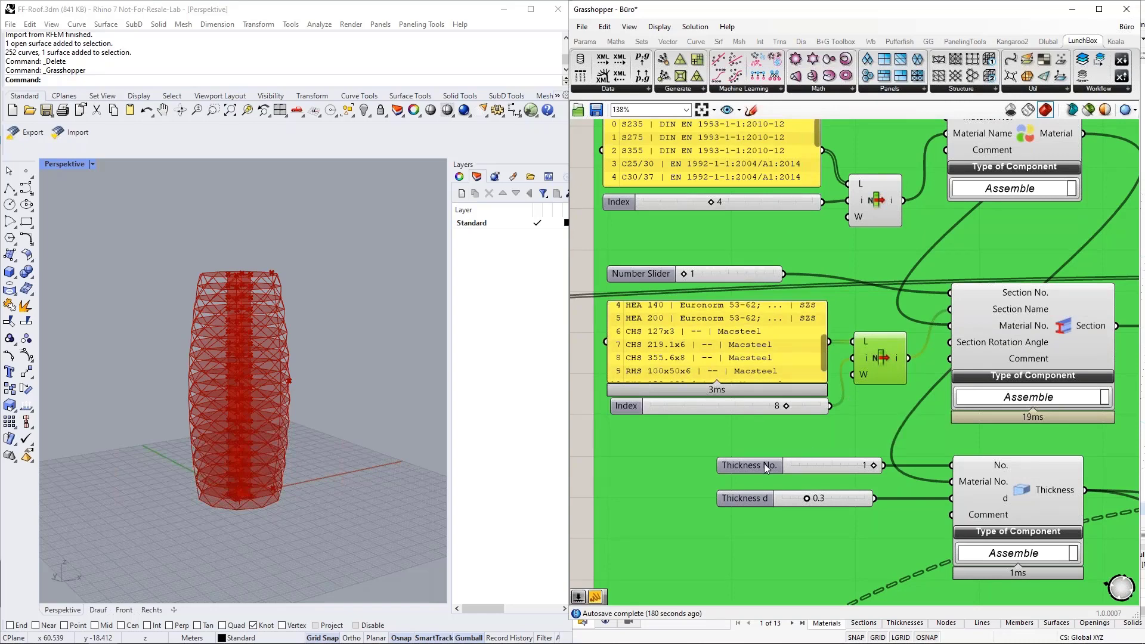
scroll(739, 464, "down", 2)
left_click(961, 372)
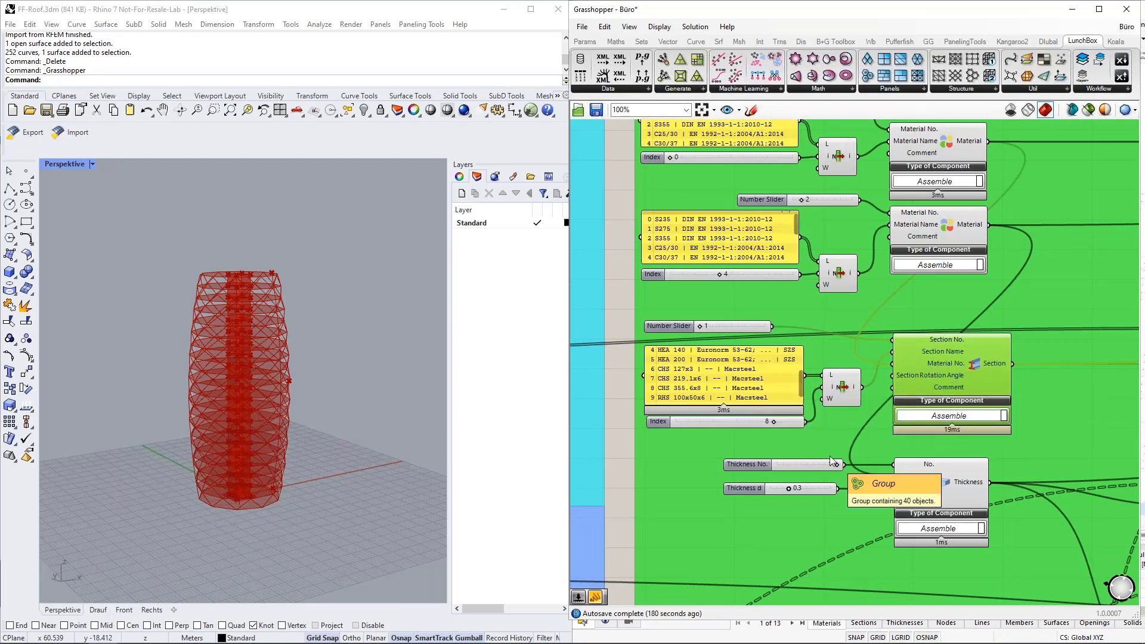
scroll(900, 363, "up", 4)
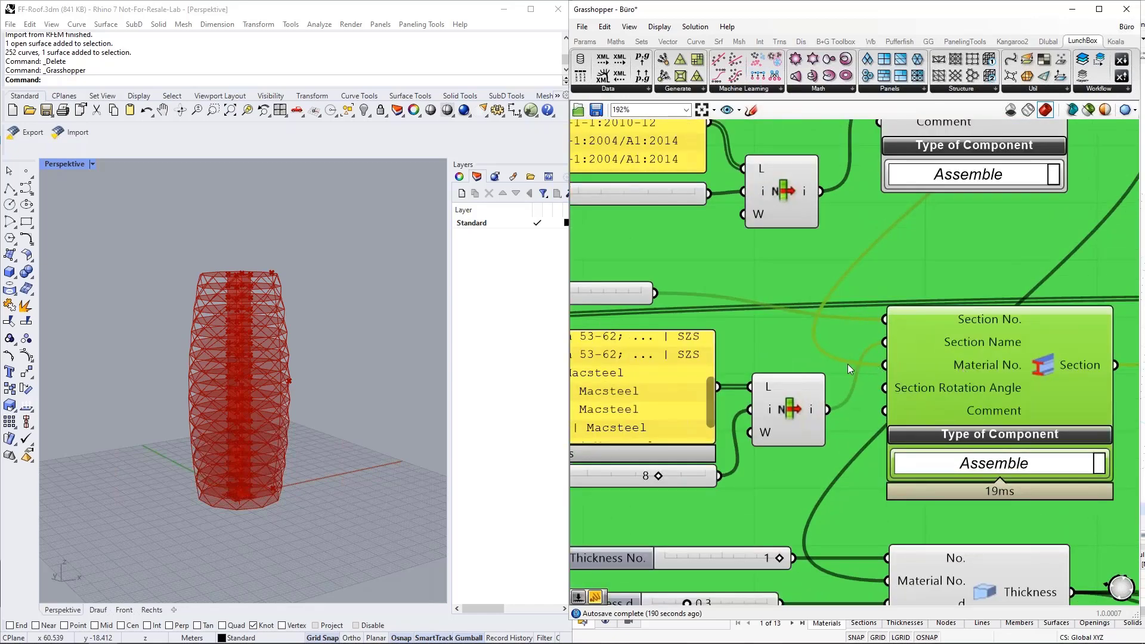
scroll(793, 447, "down", 6)
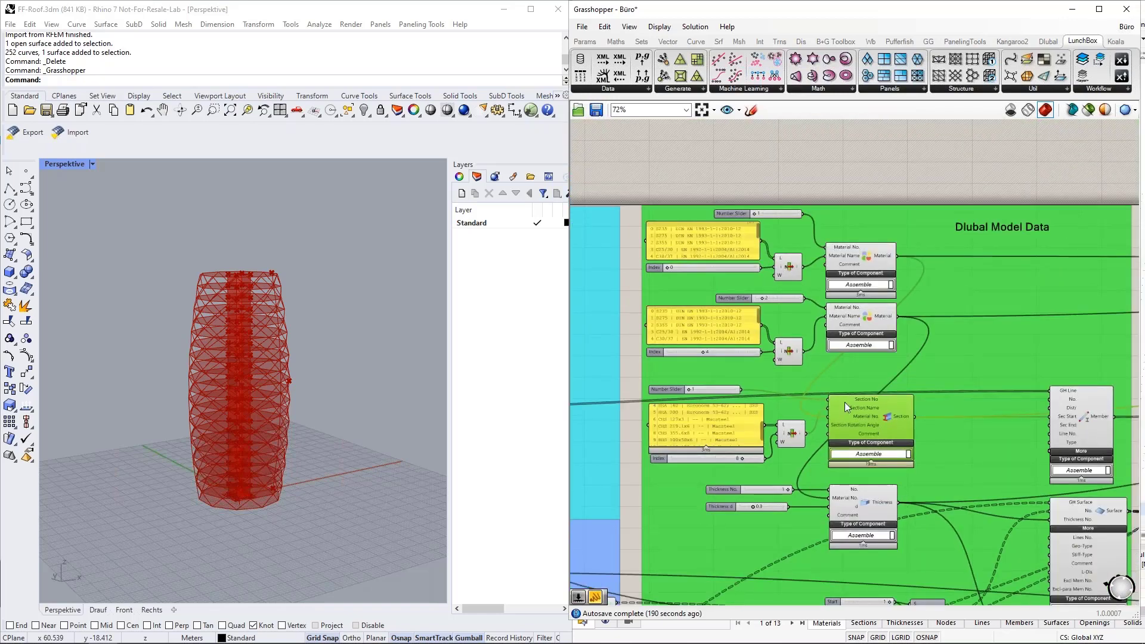
scroll(846, 251, "up", 4)
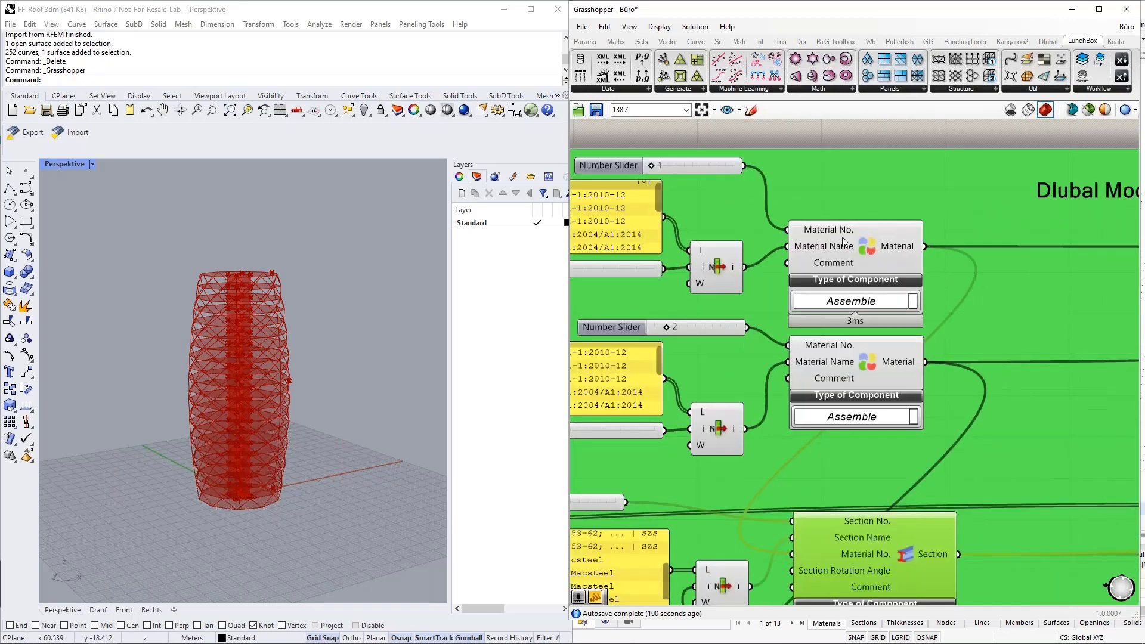
left_click(699, 172)
left_click(868, 253)
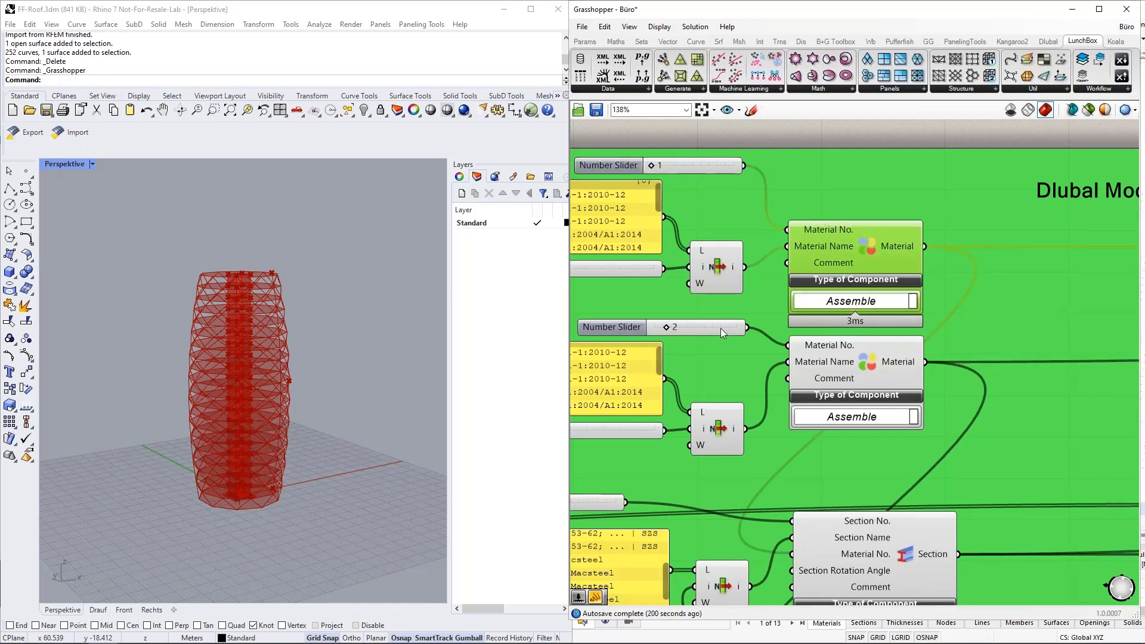
scroll(872, 232, "down", 3)
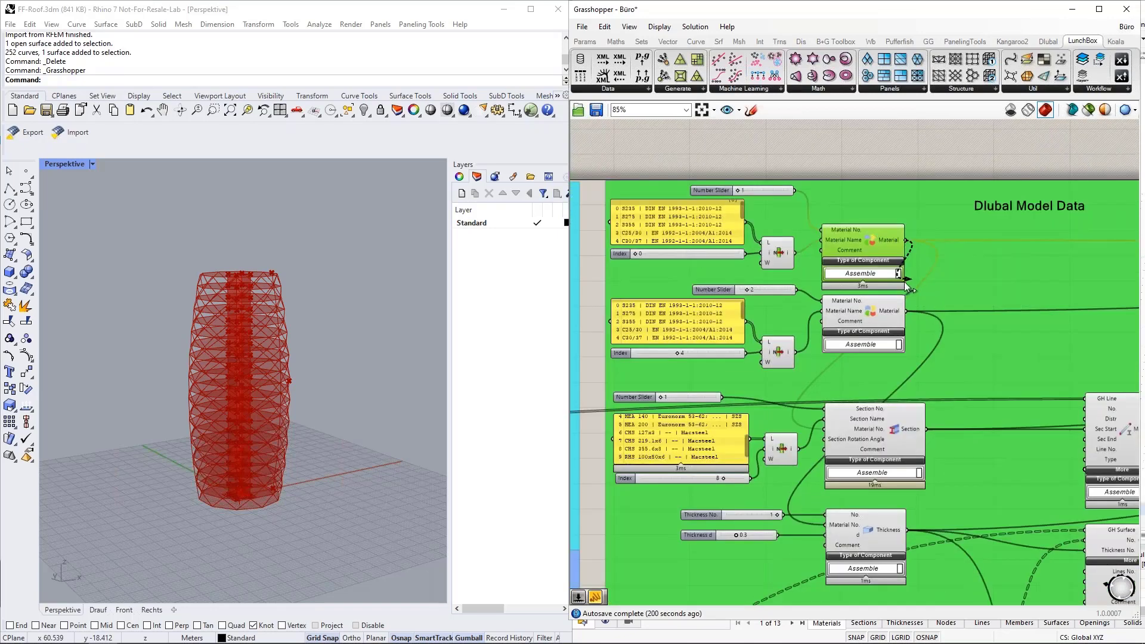
left_click_drag(905, 239, 825, 429)
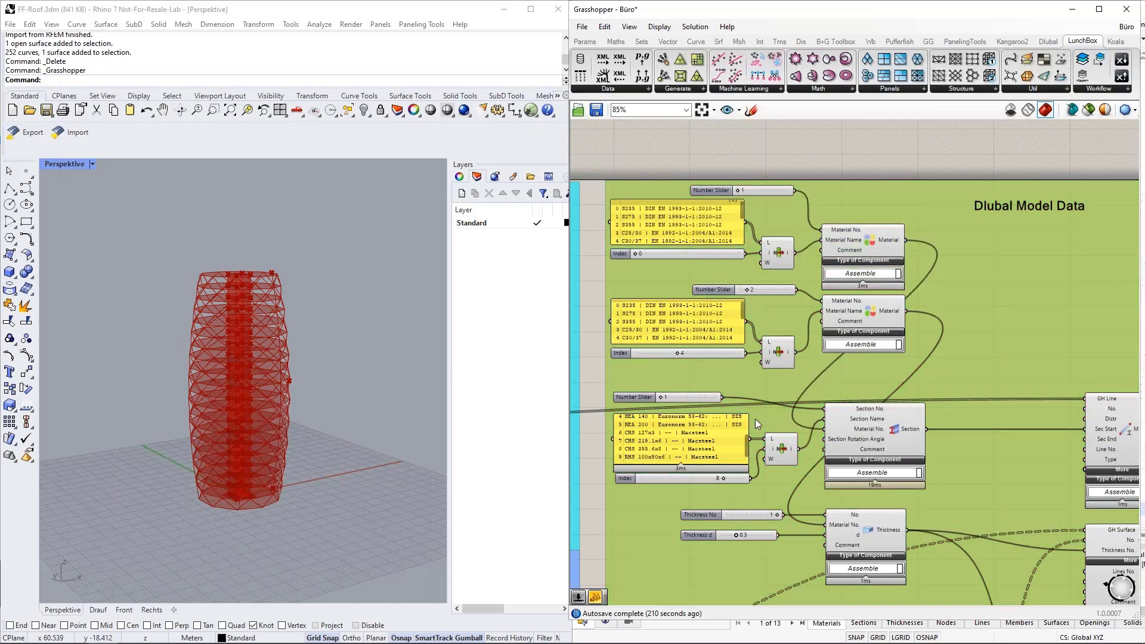
double_click(755, 419)
type("1")
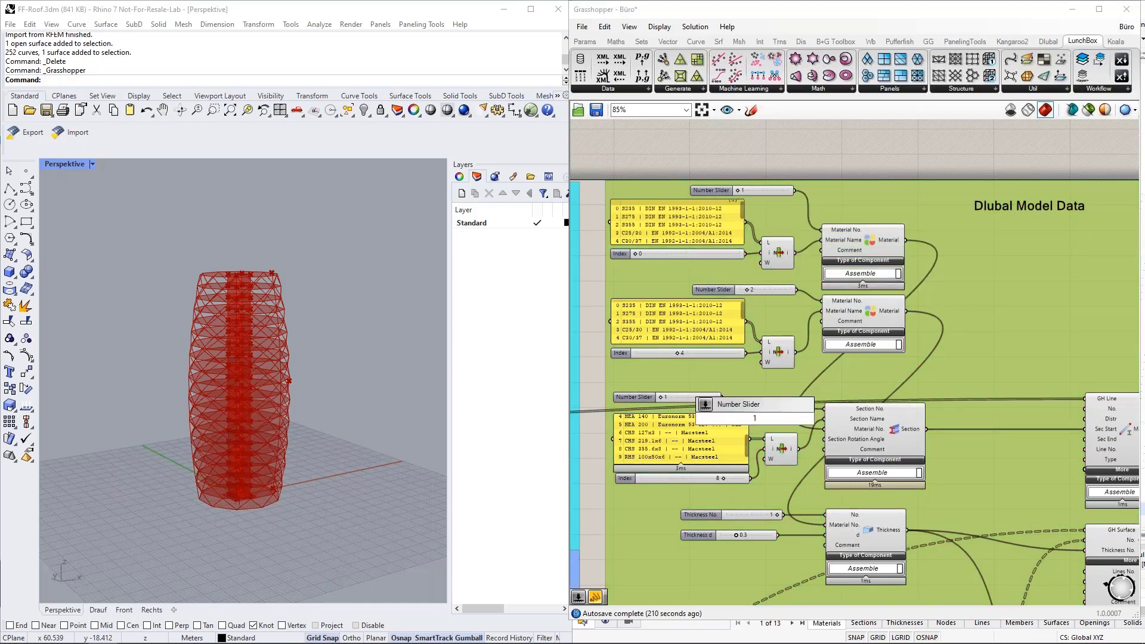
key("Escape")
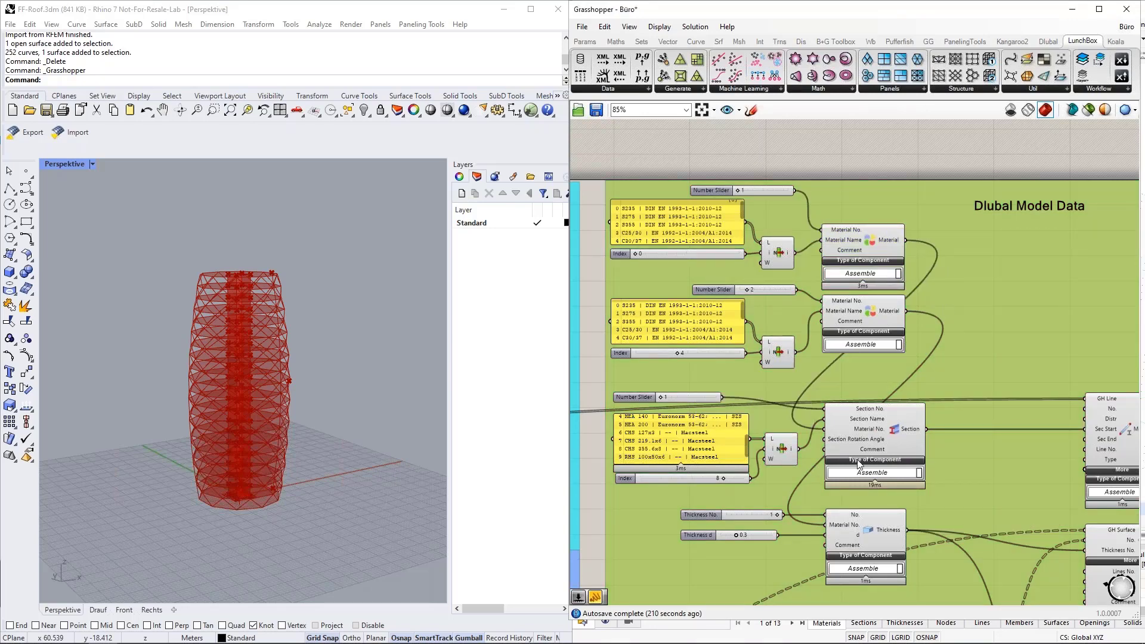
left_click(753, 187)
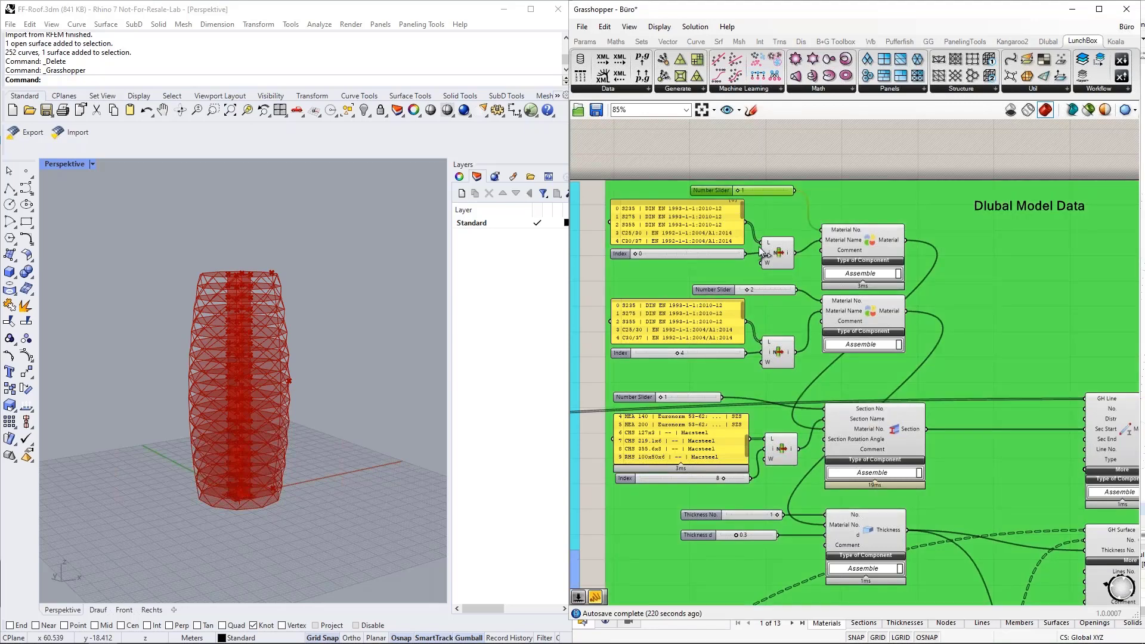
scroll(753, 214, "down", 4)
scroll(799, 319, "up", 4)
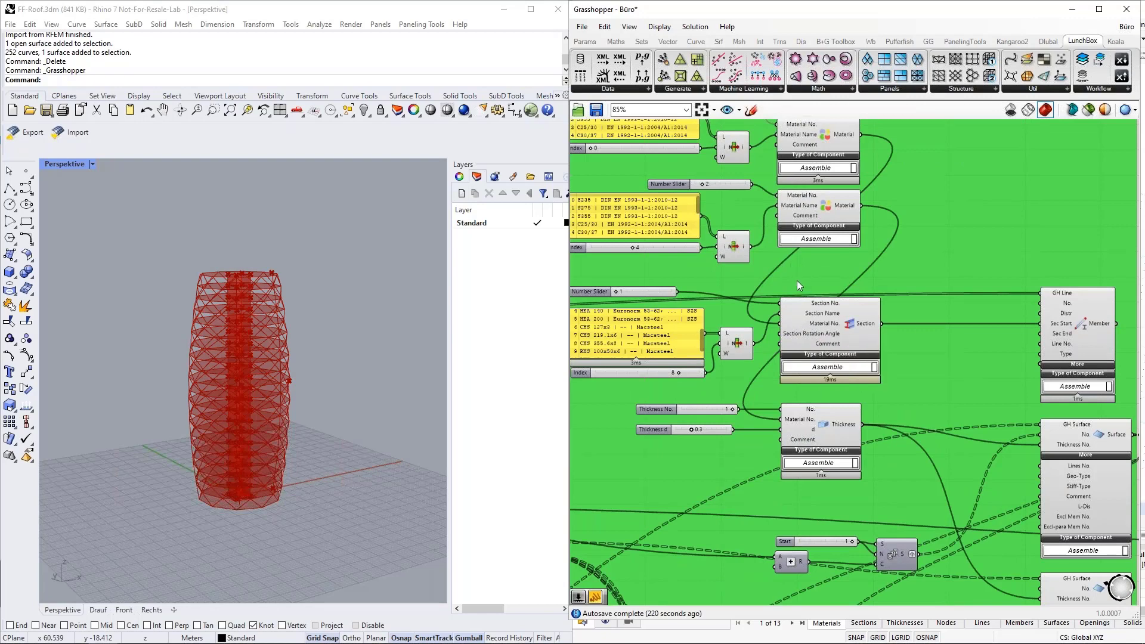
scroll(814, 285, "down", 3)
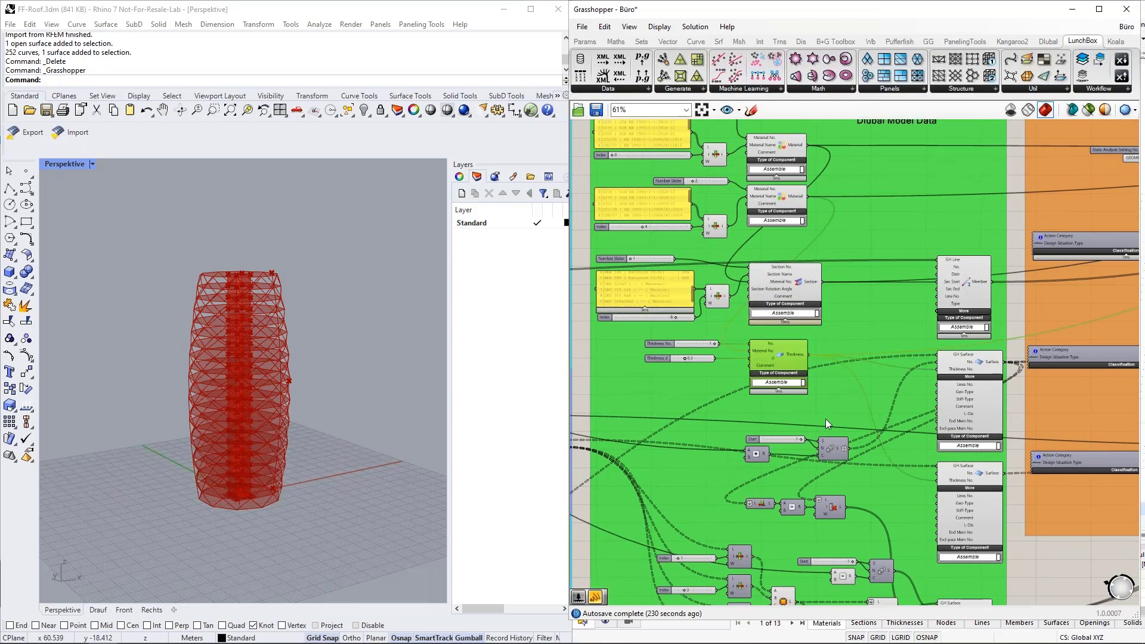
left_click(899, 381)
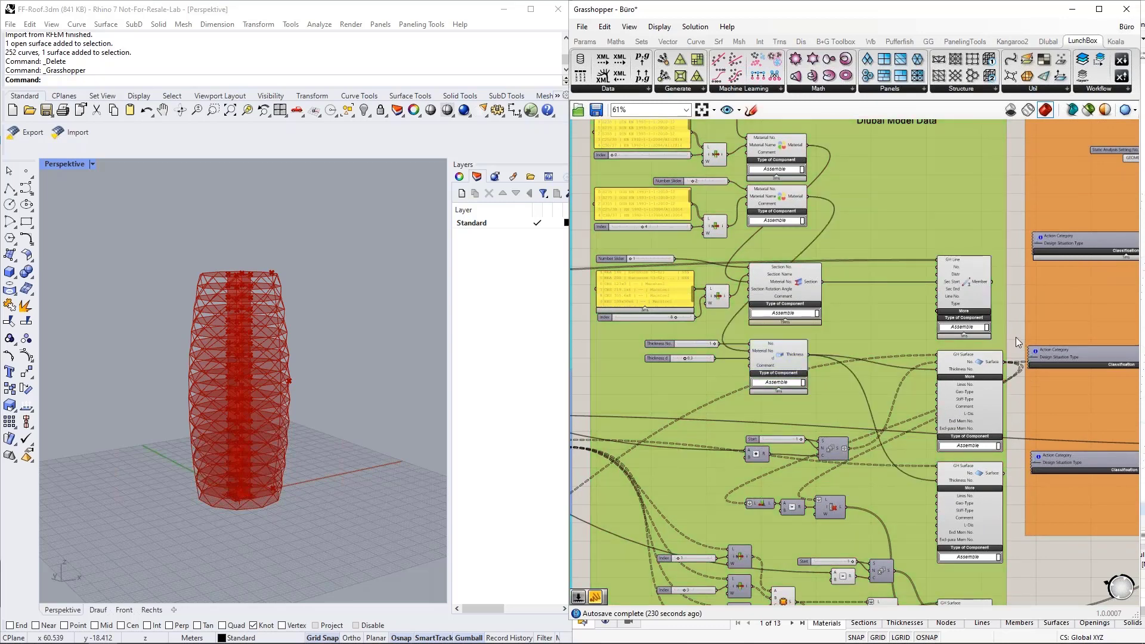
right_click_drag(1017, 331, 878, 309)
scroll(879, 250, "up", 6)
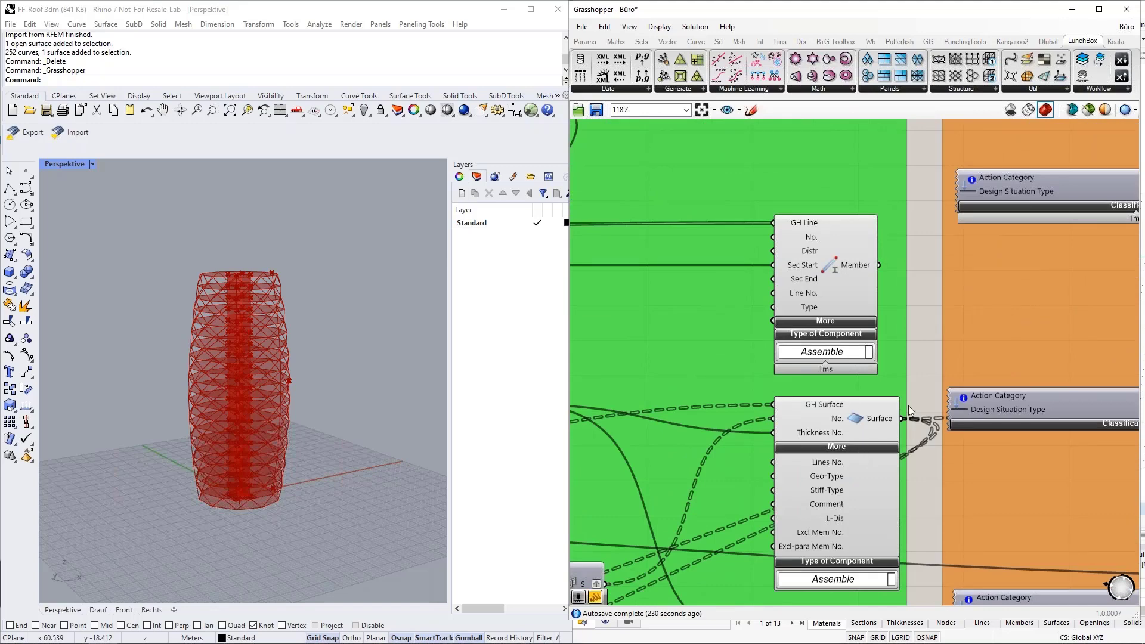
scroll(875, 327, "down", 3)
left_click(875, 327)
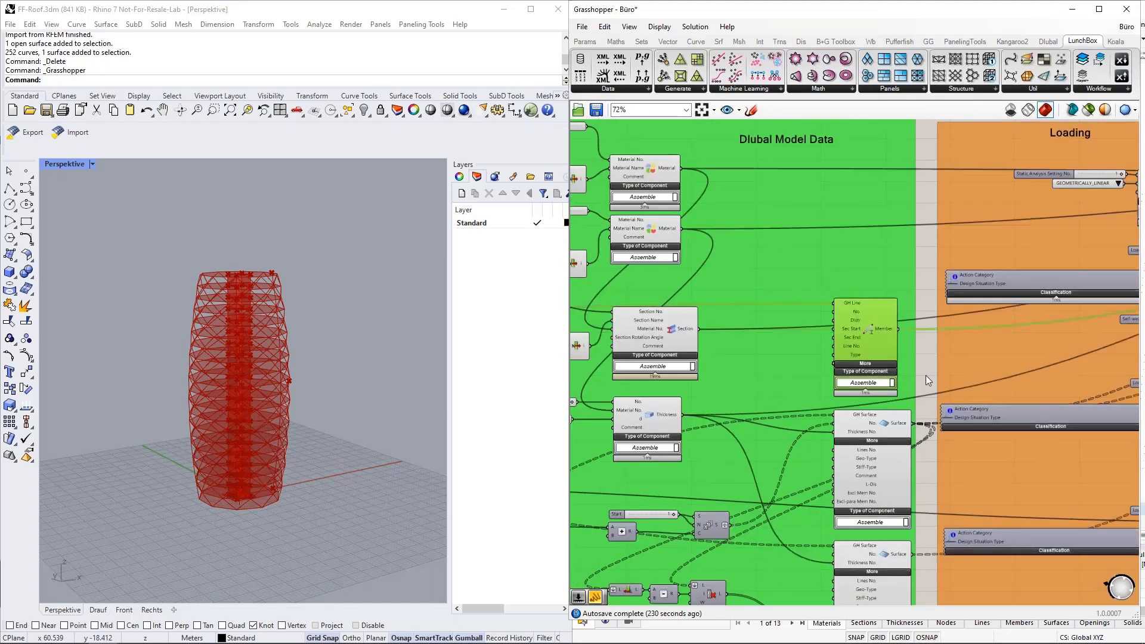
scroll(870, 328, "up", 3)
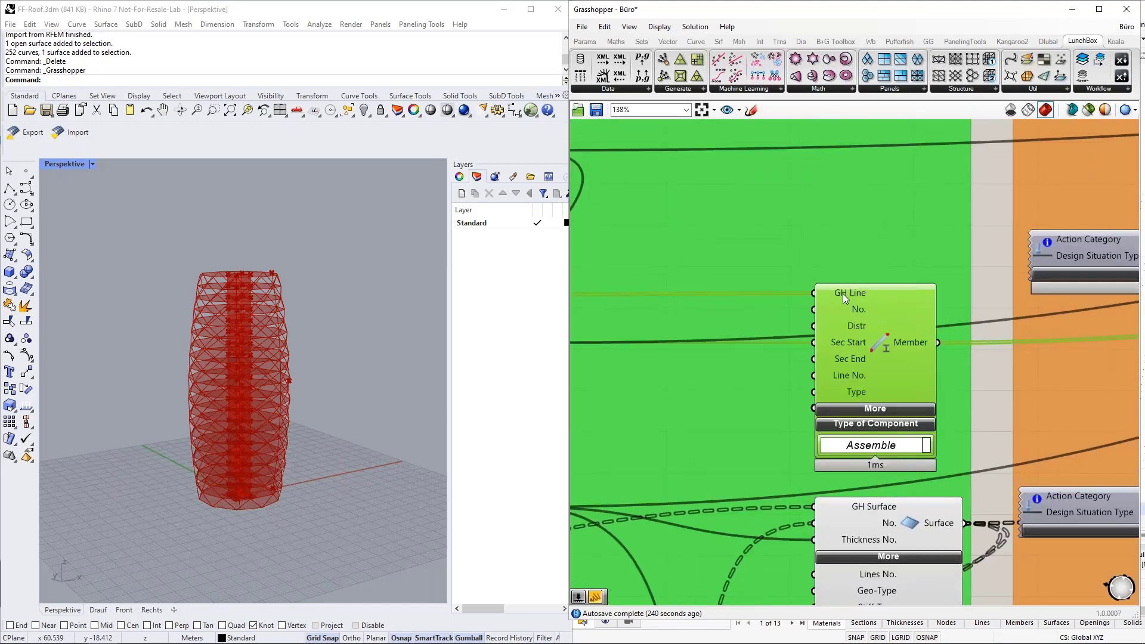
scroll(978, 326, "down", 4)
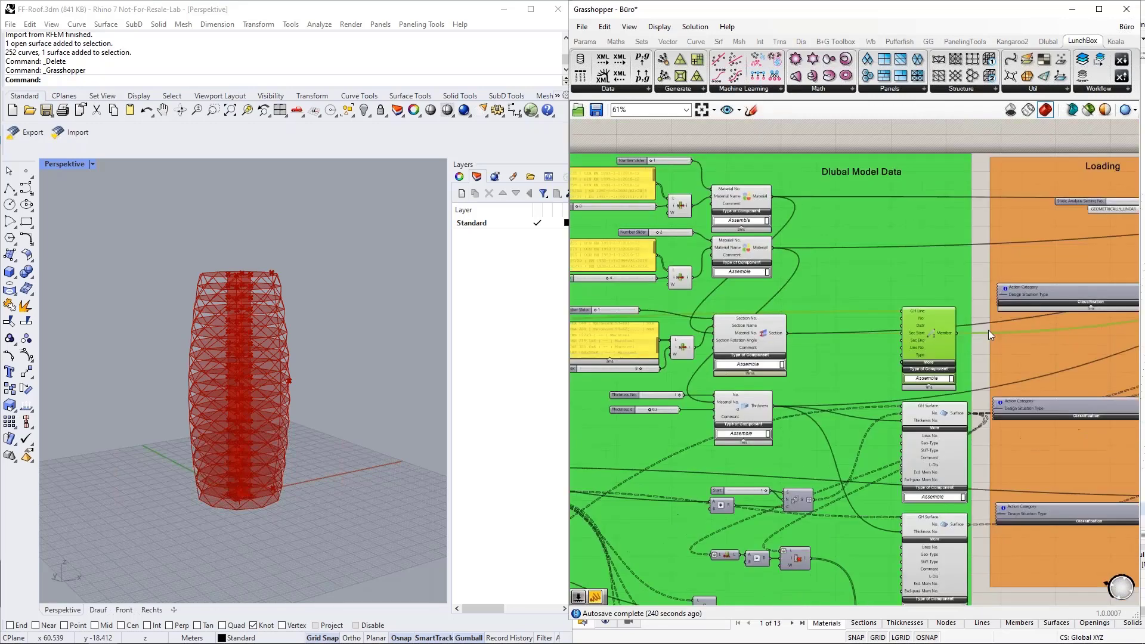
scroll(641, 329, "up", 6)
left_click(652, 342)
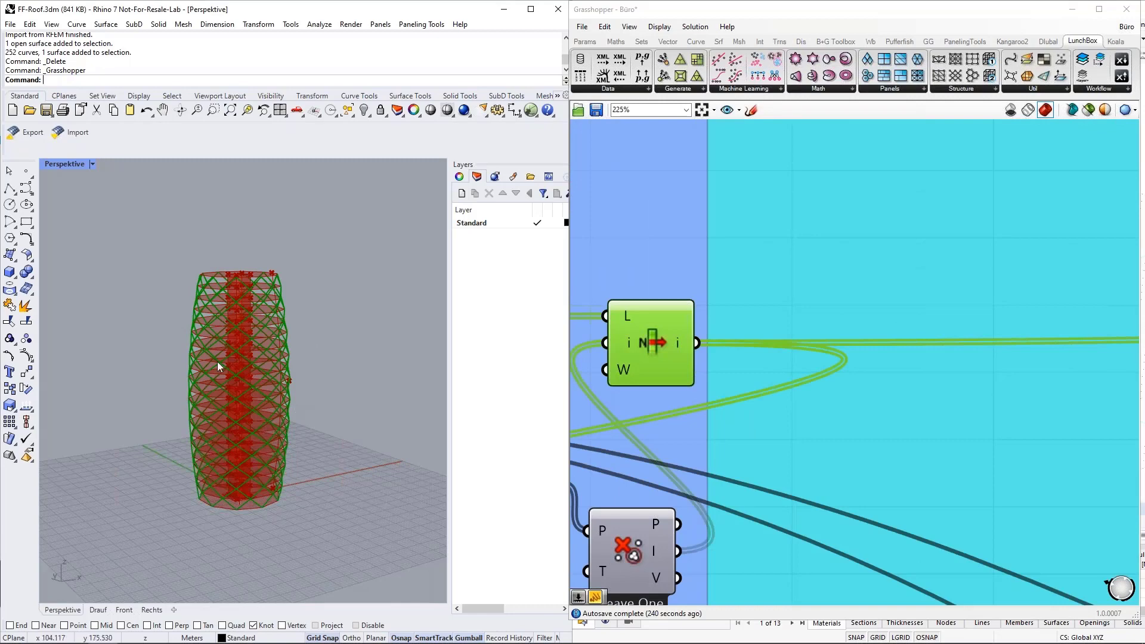
scroll(660, 333, "down", 6)
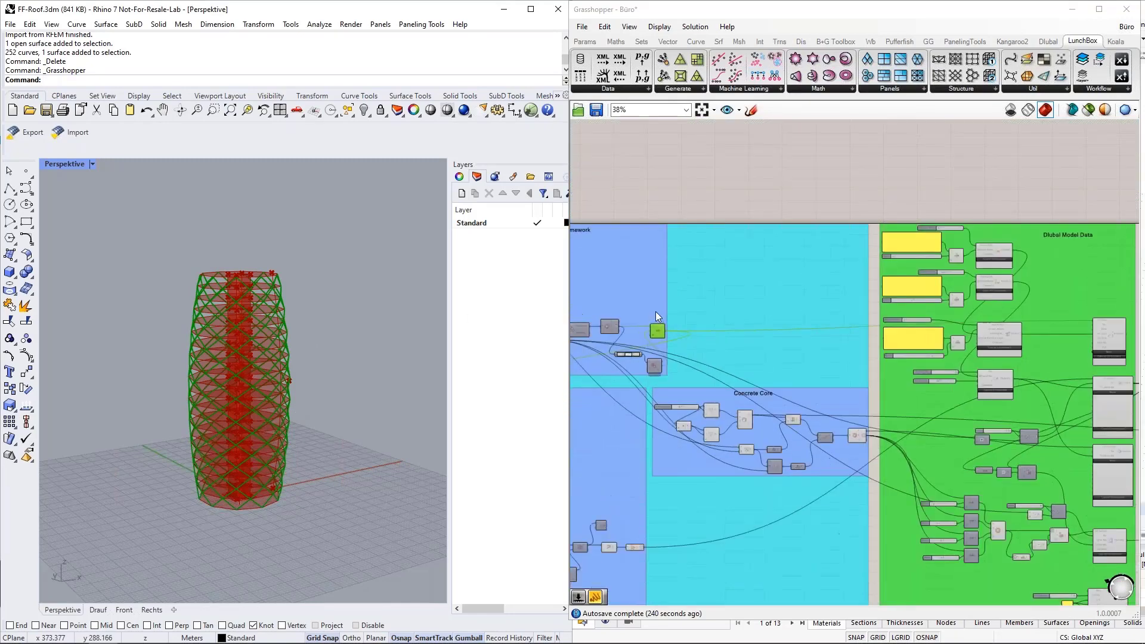
scroll(996, 425, "up", 3)
right_click_drag(1011, 295, 1119, 269)
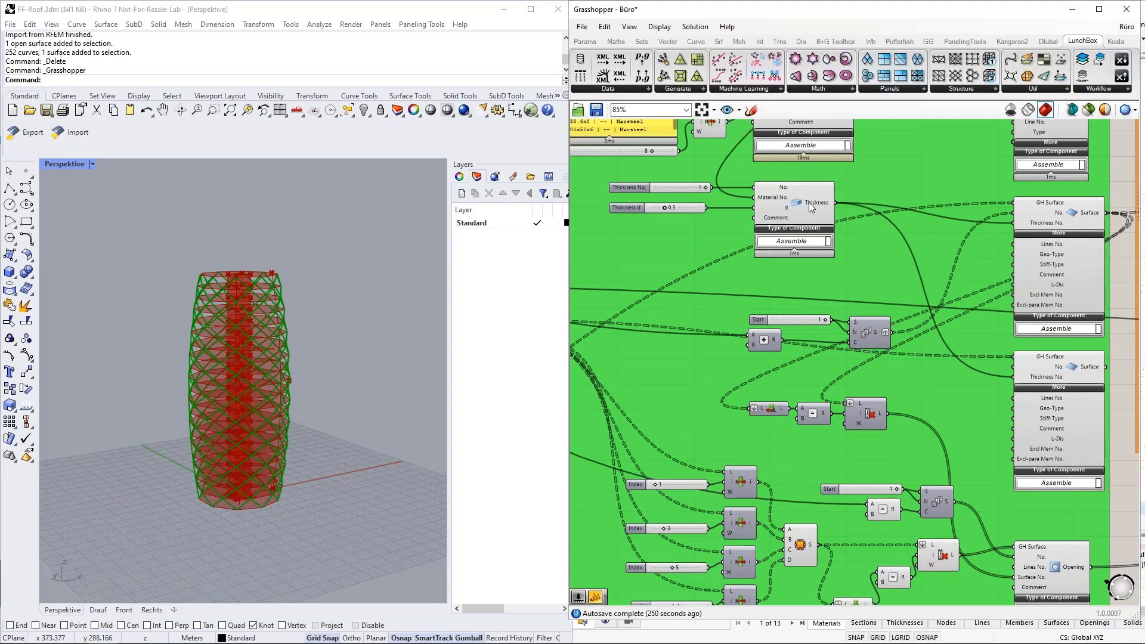
left_click(785, 199)
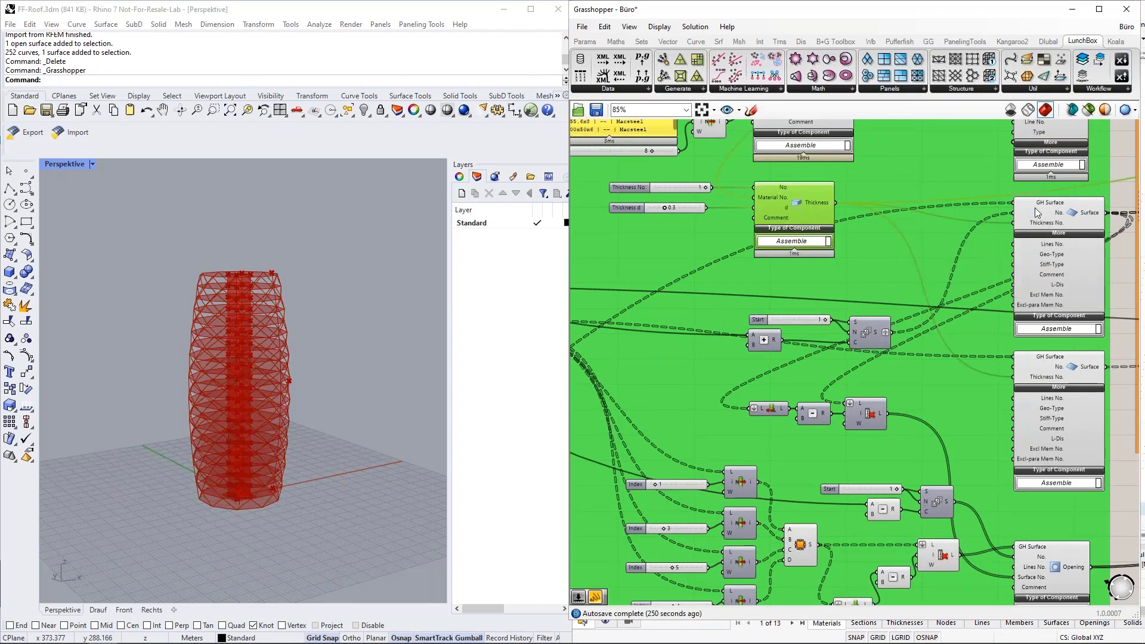
left_click(1062, 209)
scroll(1062, 209, "down", 3)
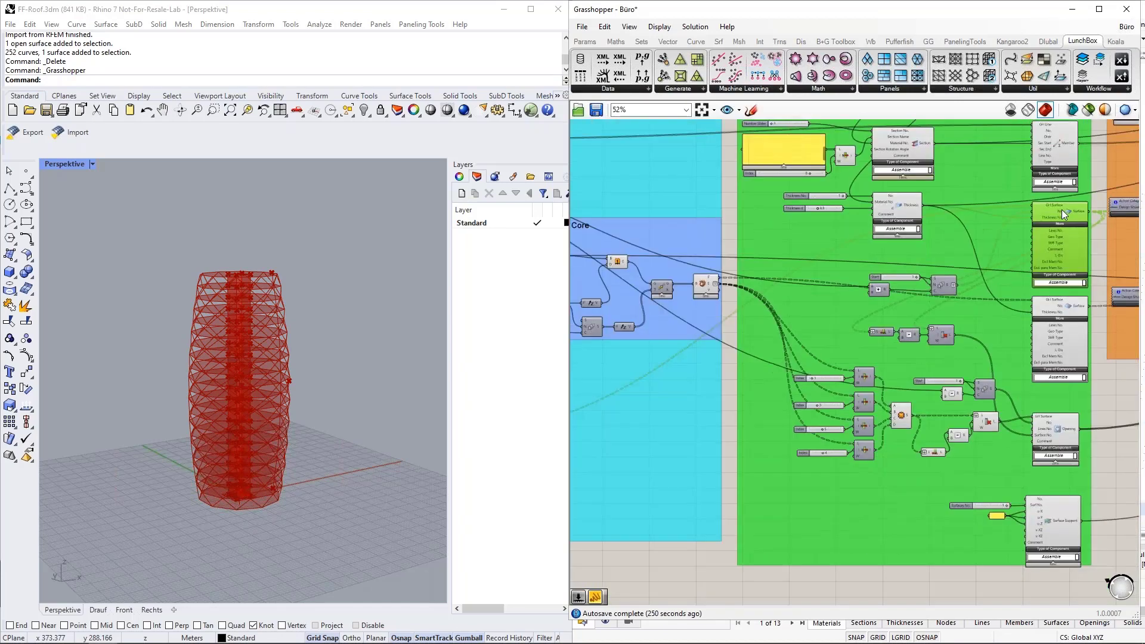
scroll(1062, 209, "down", 5)
scroll(772, 311, "up", 9)
left_click(742, 303)
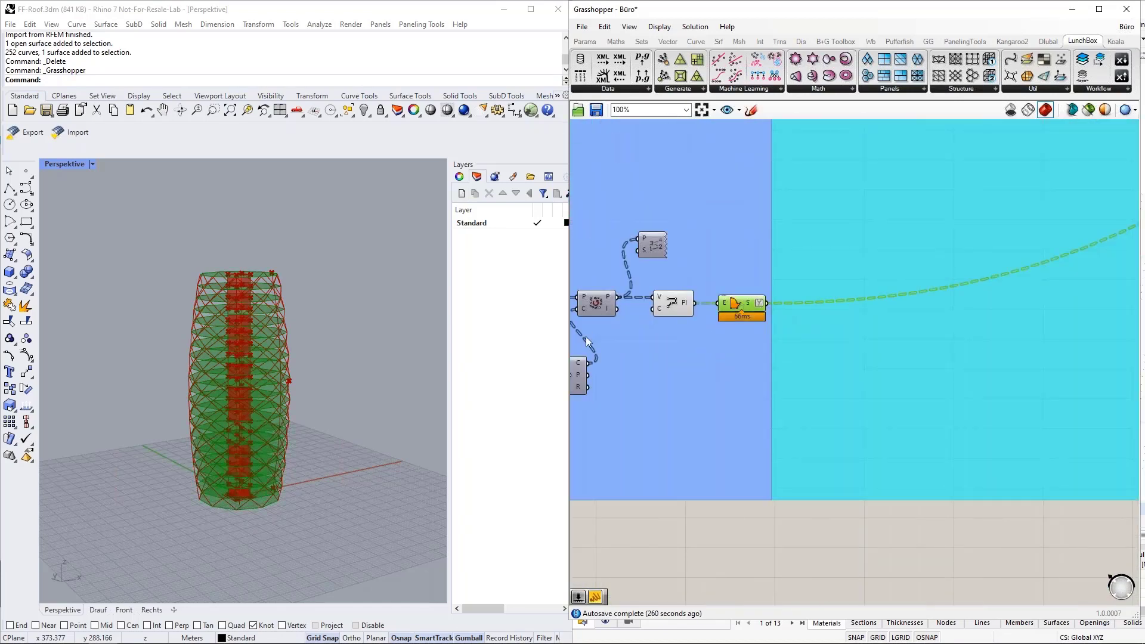
scroll(235, 402, "up", 5)
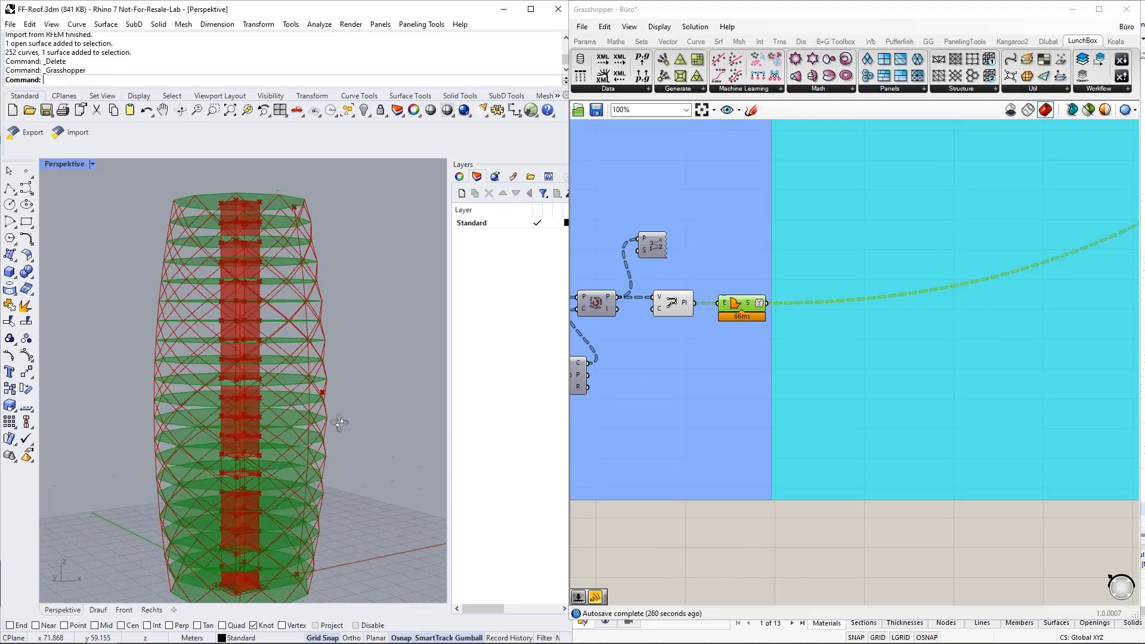
scroll(664, 375, "down", 7)
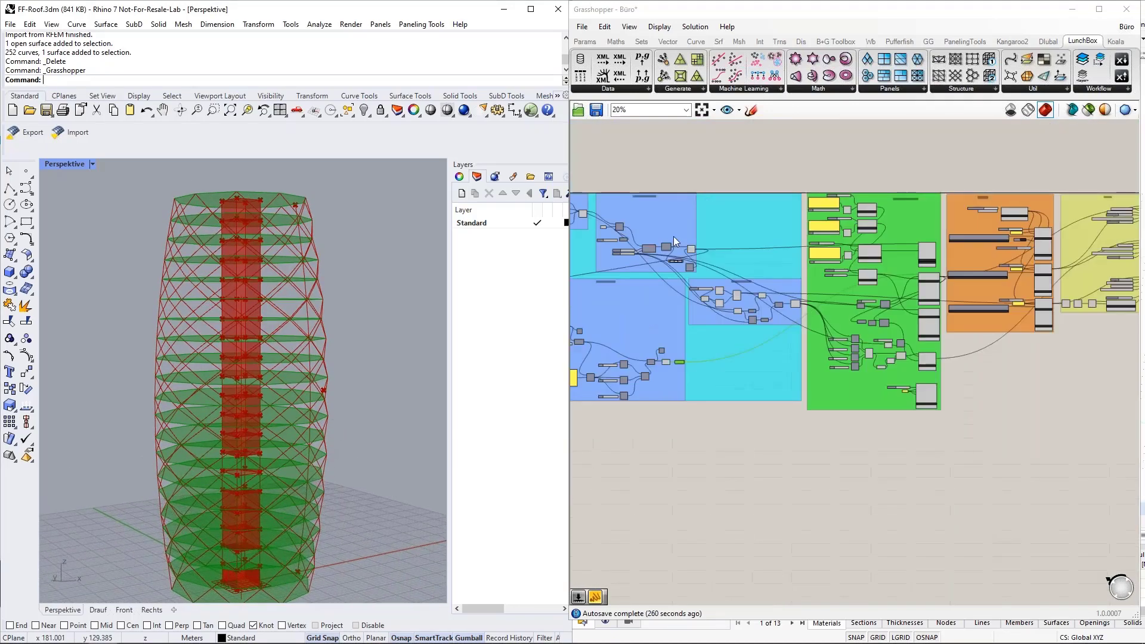
scroll(900, 284, "up", 8)
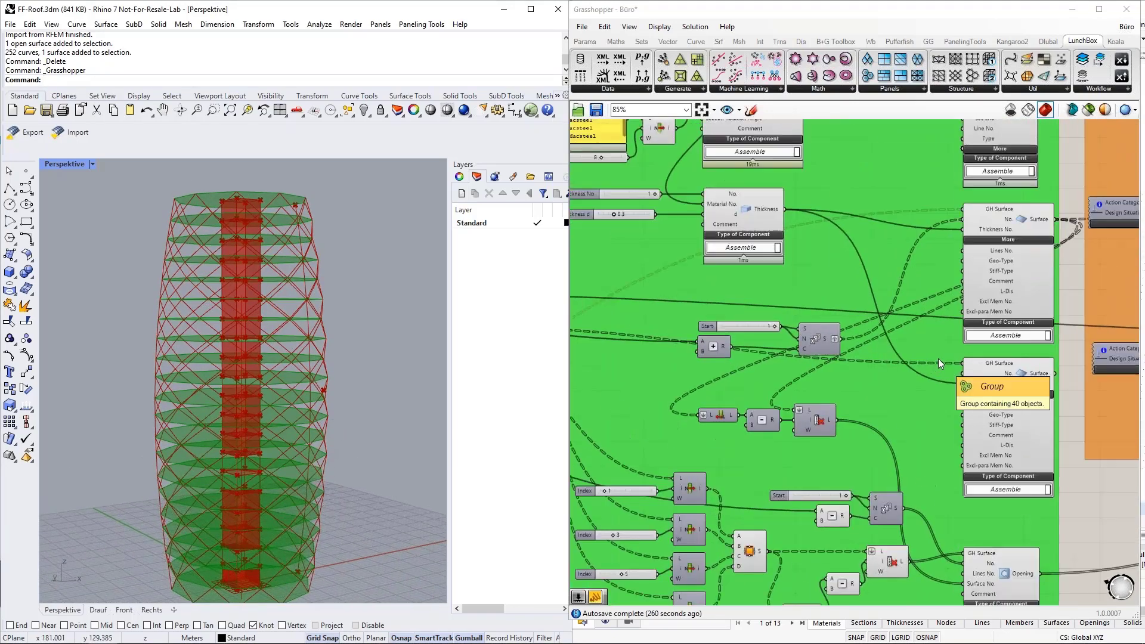
scroll(939, 359, "down", 1)
right_click_drag(1078, 524, 992, 282)
left_click(920, 361)
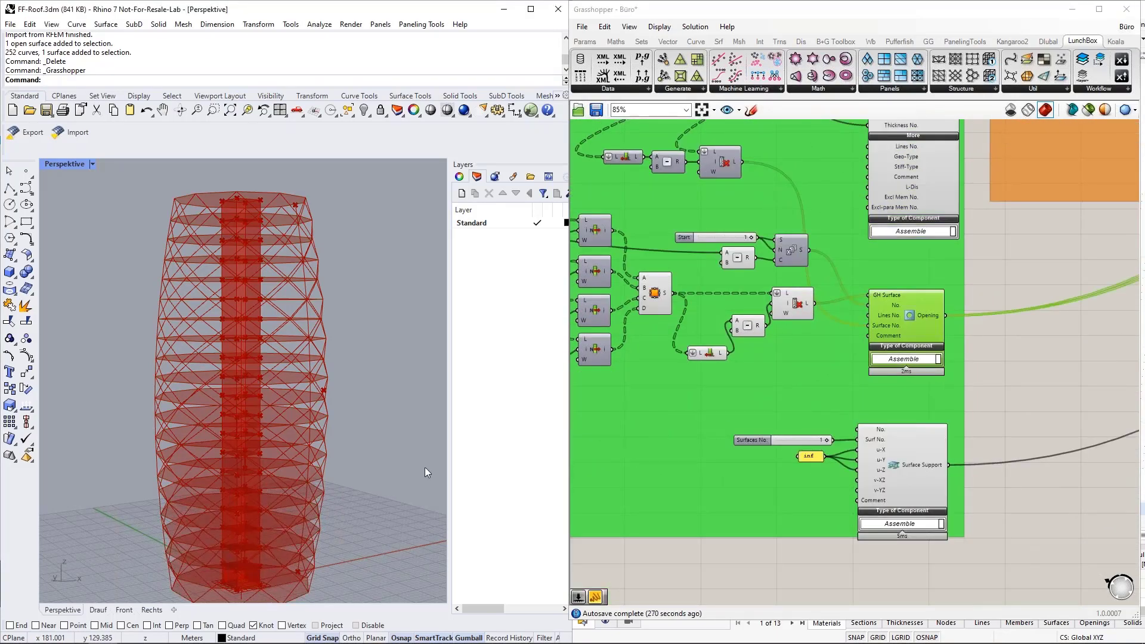
scroll(232, 449, "up", 5)
scroll(231, 423, "up", 1)
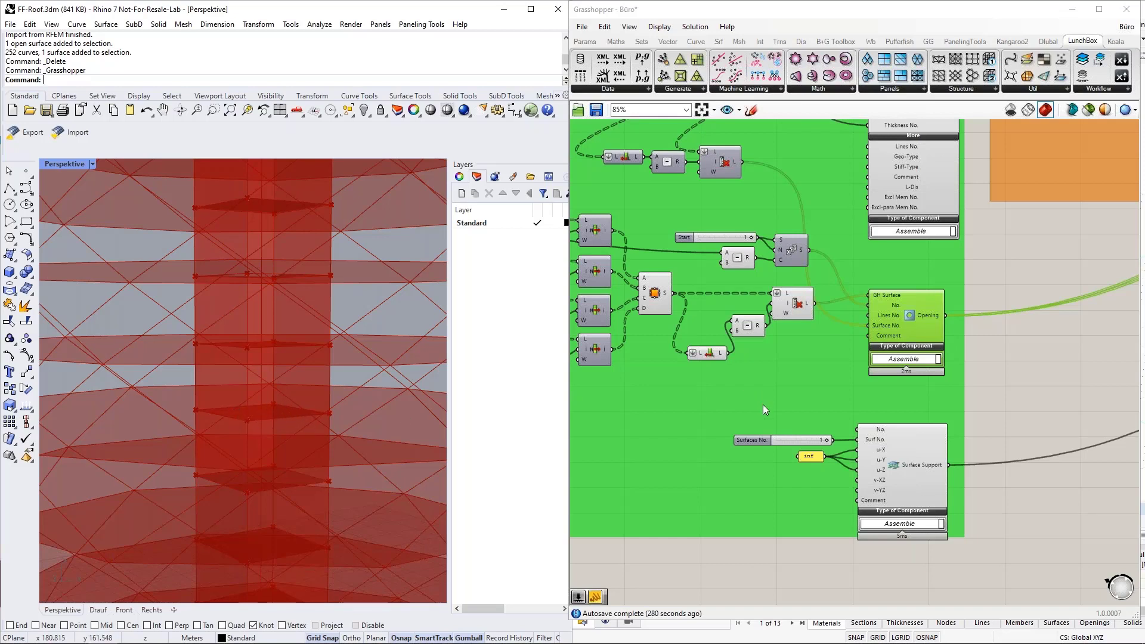
scroll(780, 424, "down", 5)
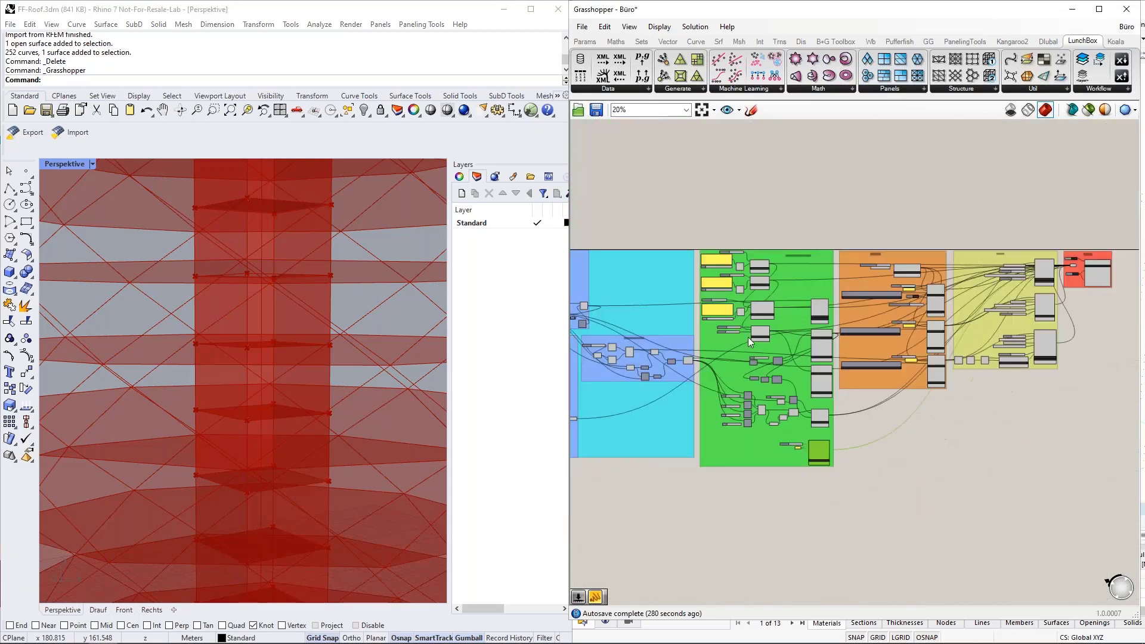
scroll(748, 337, "up", 2)
scroll(801, 266, "up", 1)
scroll(910, 303, "down", 3)
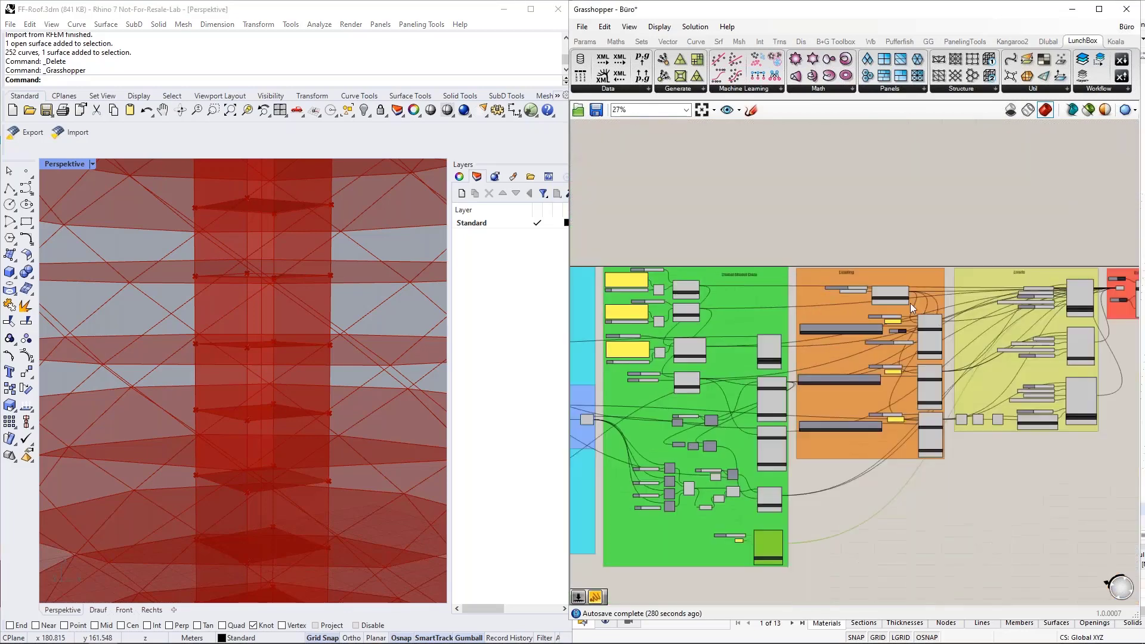
scroll(861, 332, "up", 6)
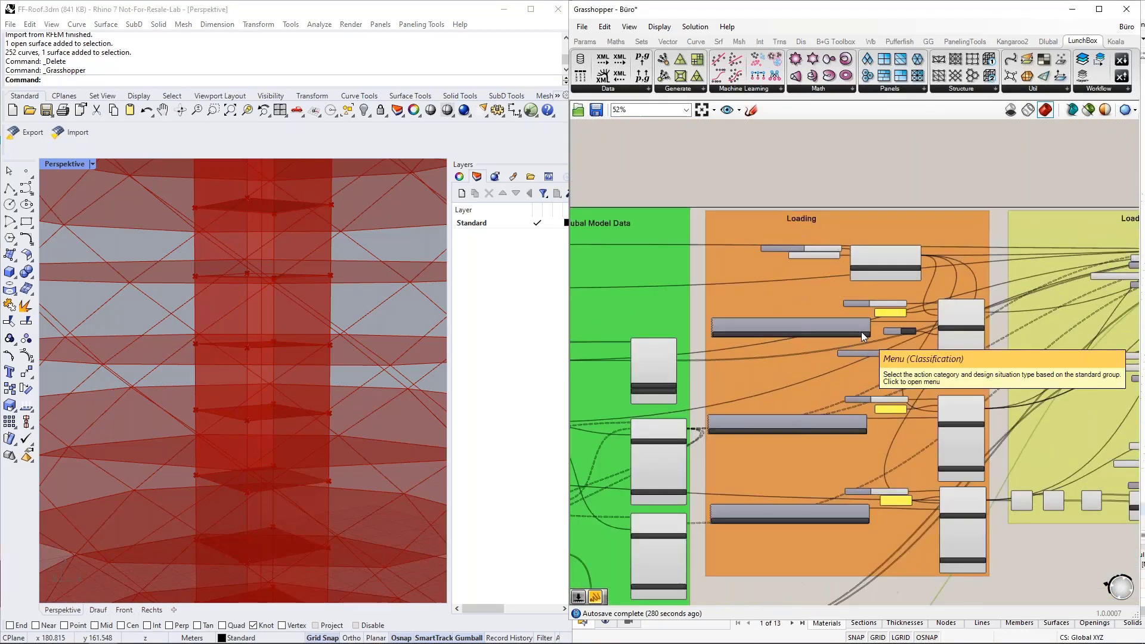
right_click_drag(1052, 352, 1018, 312)
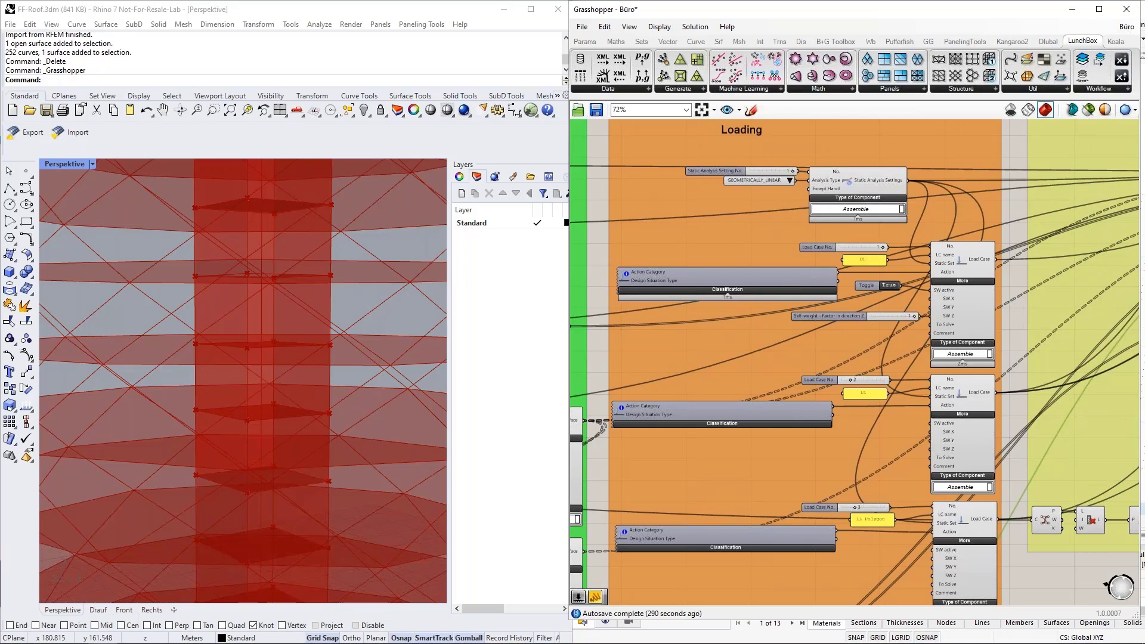
scroll(984, 264, "up", 2)
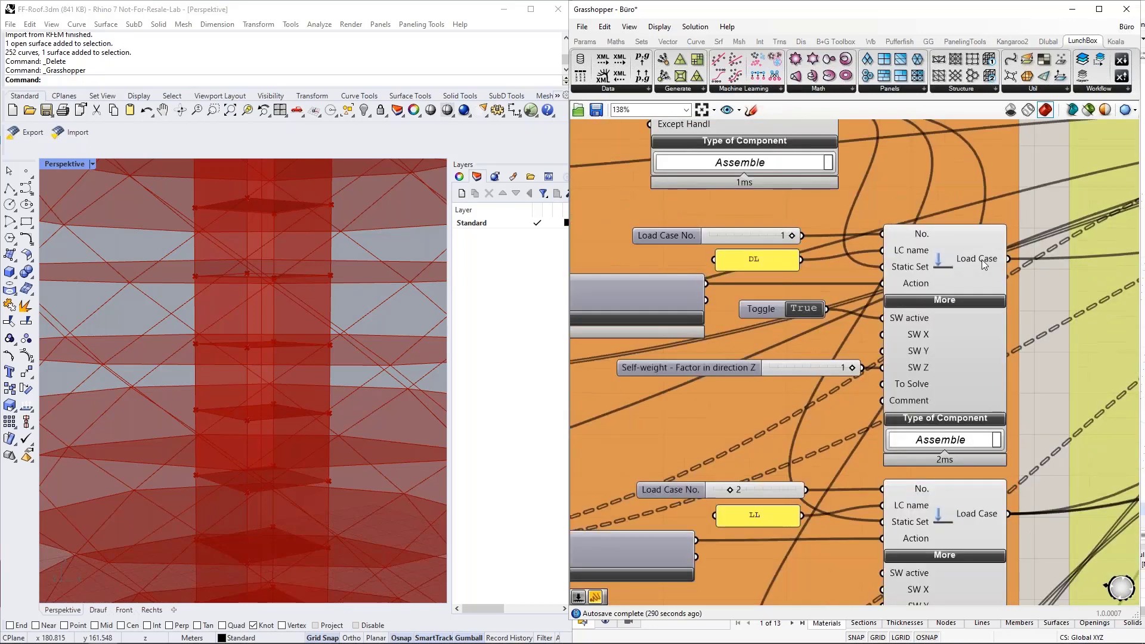
left_click(997, 371)
scroll(993, 385, "down", 1)
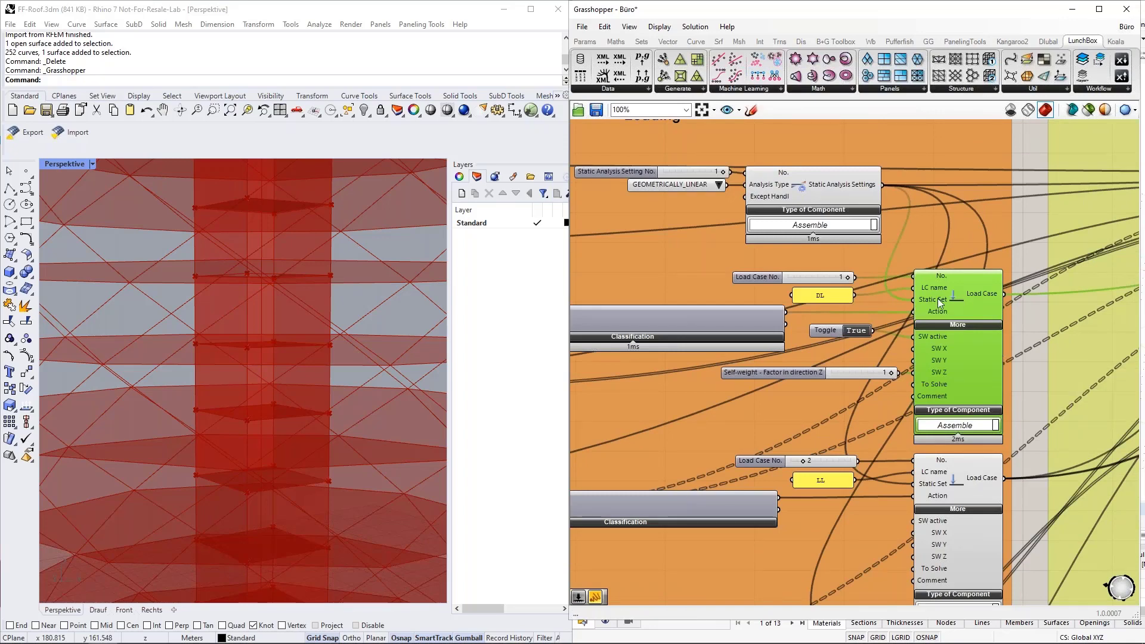
left_click(816, 183)
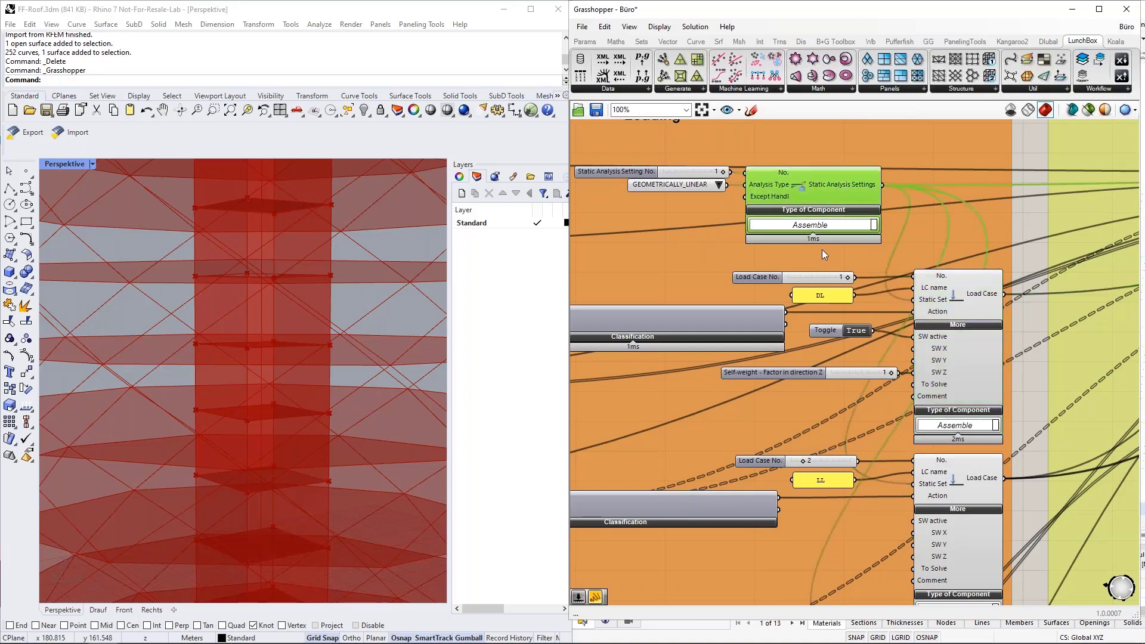
left_click(719, 185)
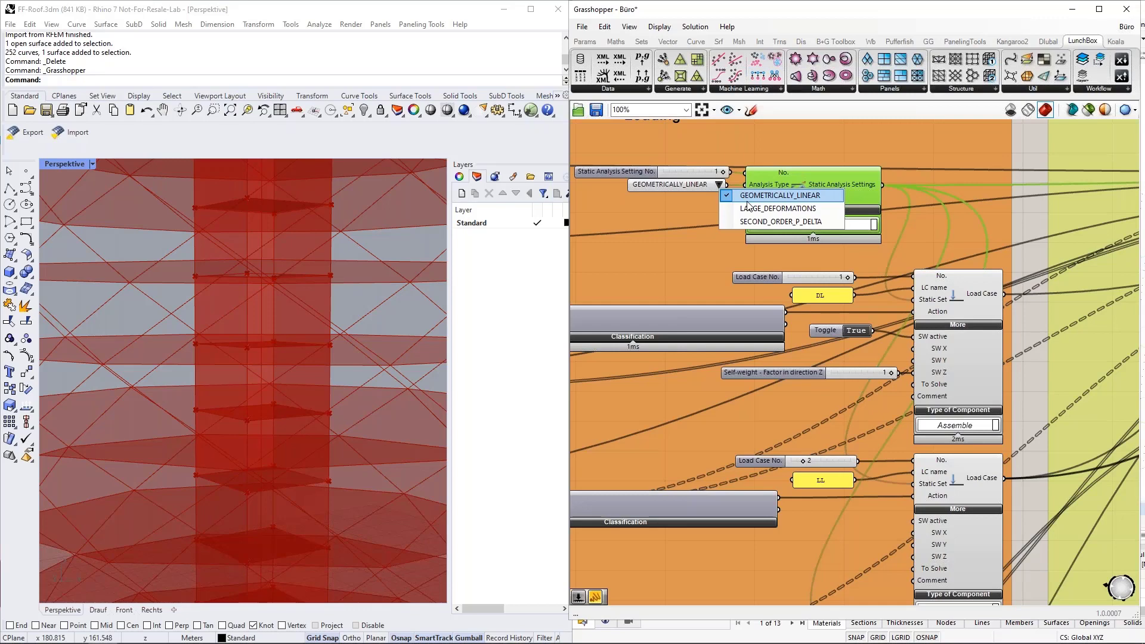
left_click(718, 186)
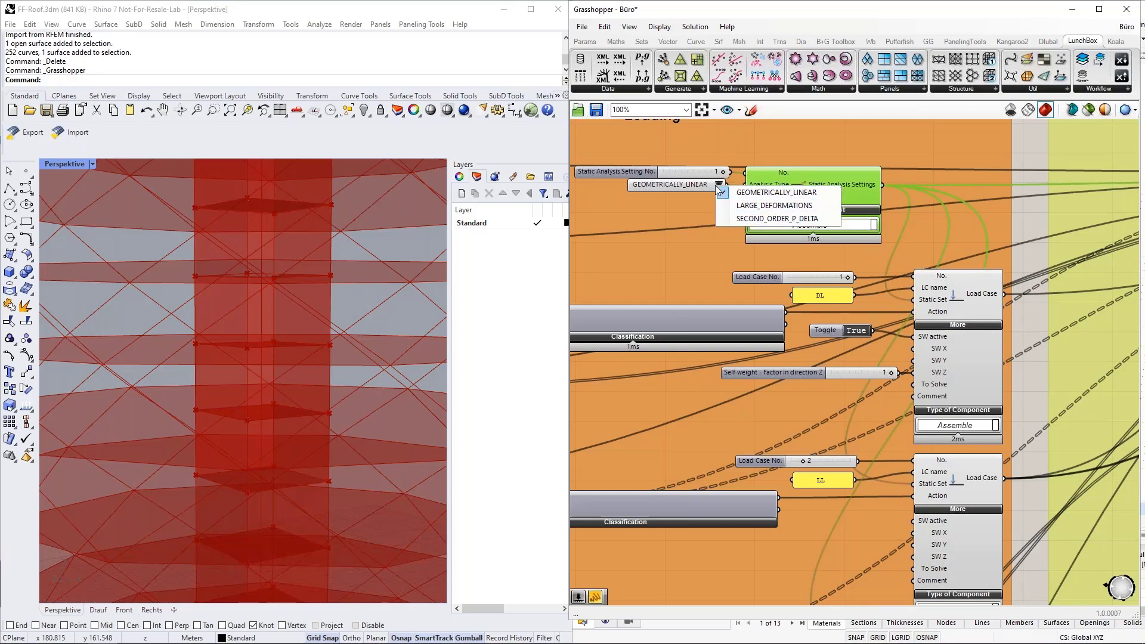
left_click(844, 179)
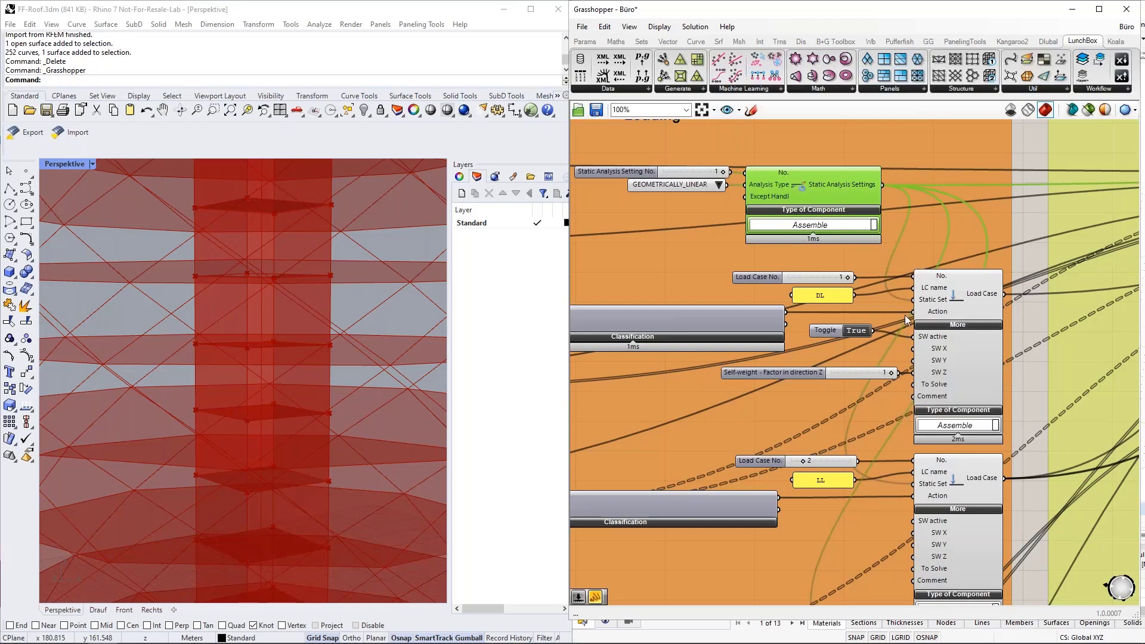
mouse_move(933, 314)
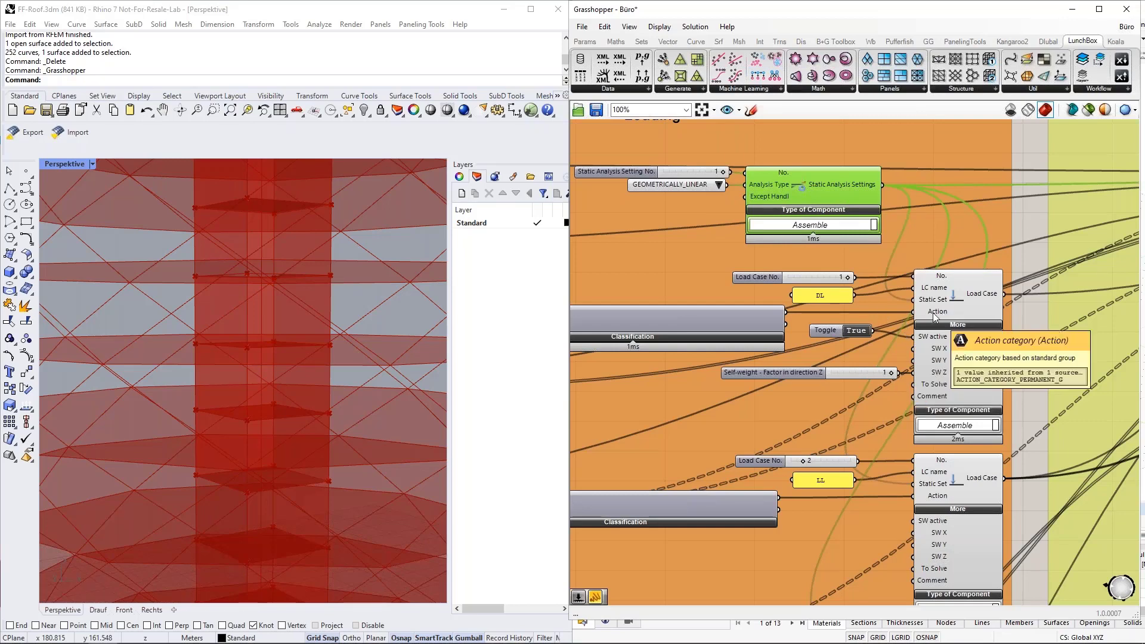
scroll(985, 313, "down", 3)
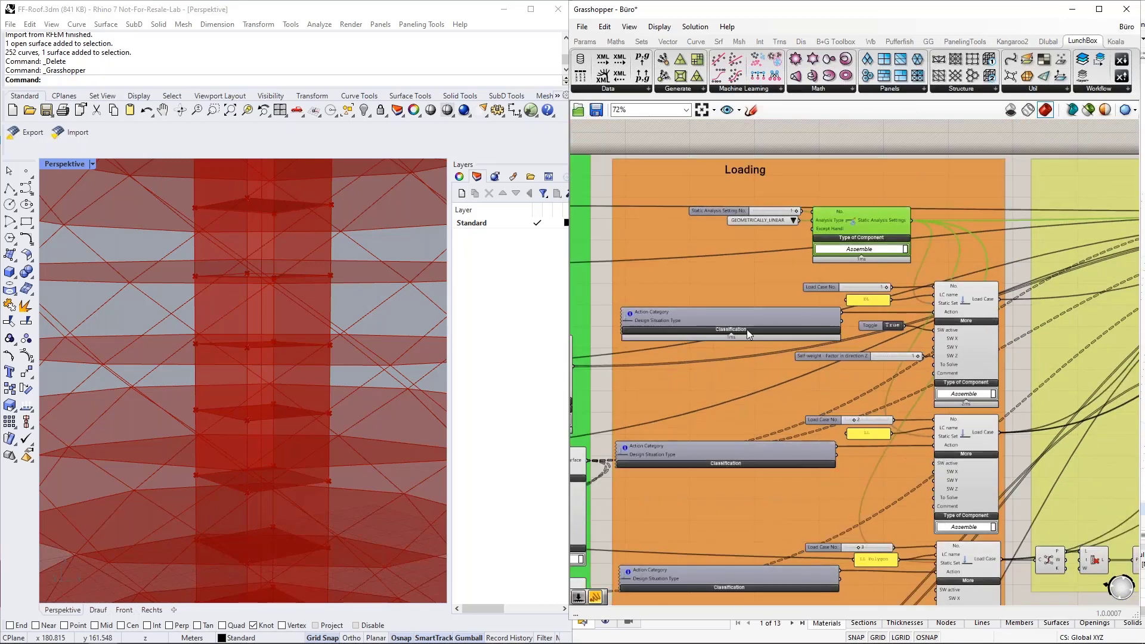
scroll(696, 369, "up", 5)
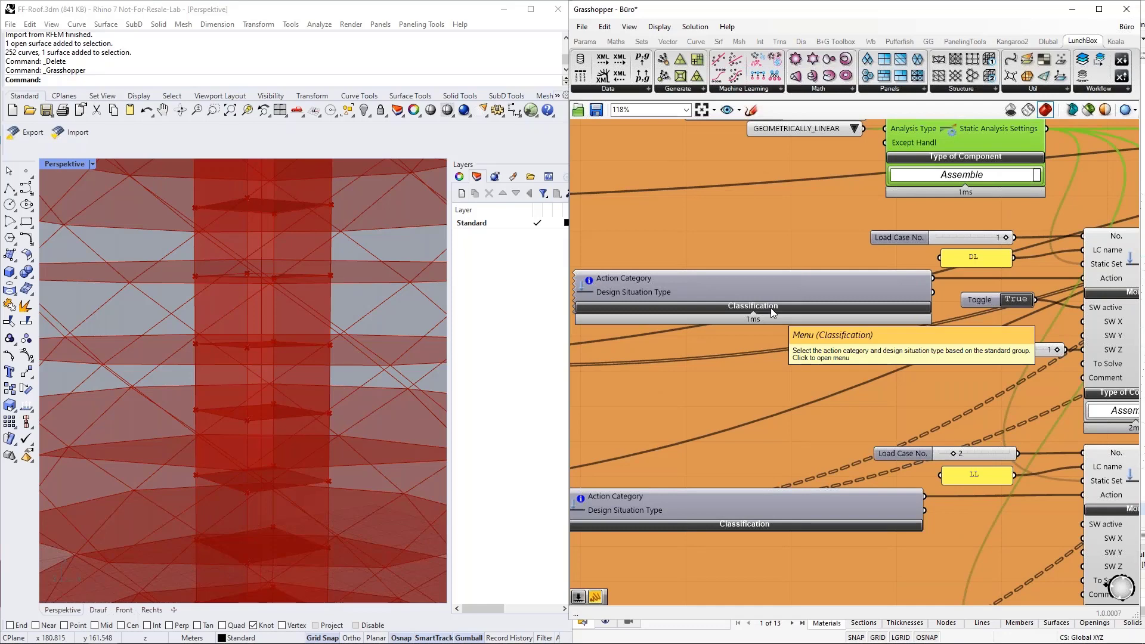
left_click(772, 308)
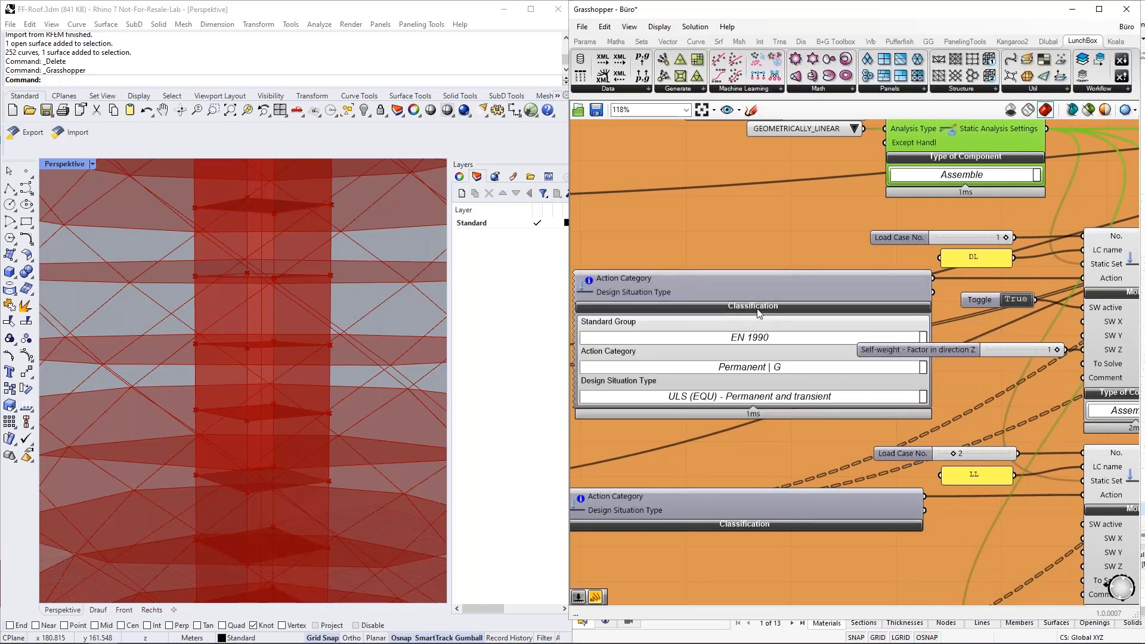
left_click(758, 308)
scroll(753, 495, "down", 3)
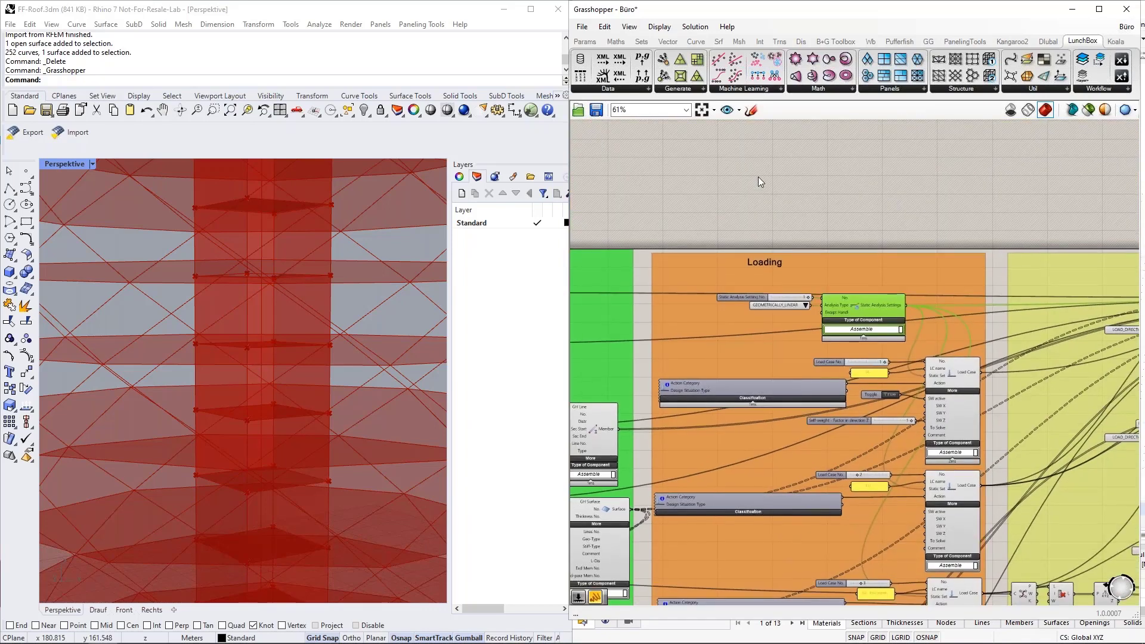
right_click_drag(757, 177, 691, 341)
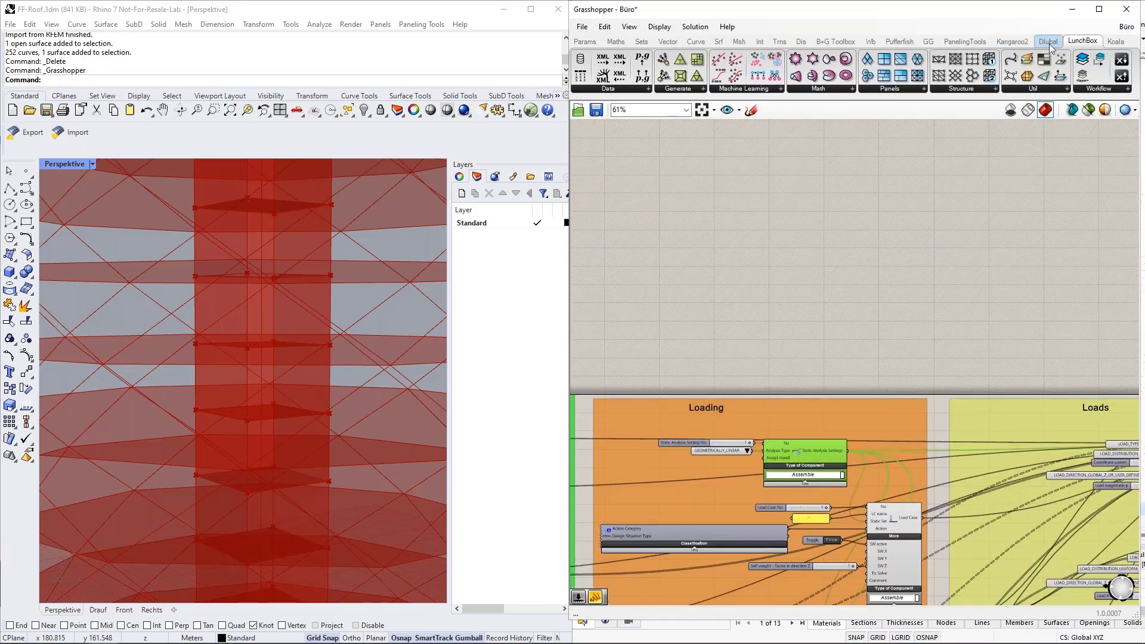
Step: Place a Load Case Classification set to EN 1990 and imposed loads category B: office areas
left_click(1049, 45)
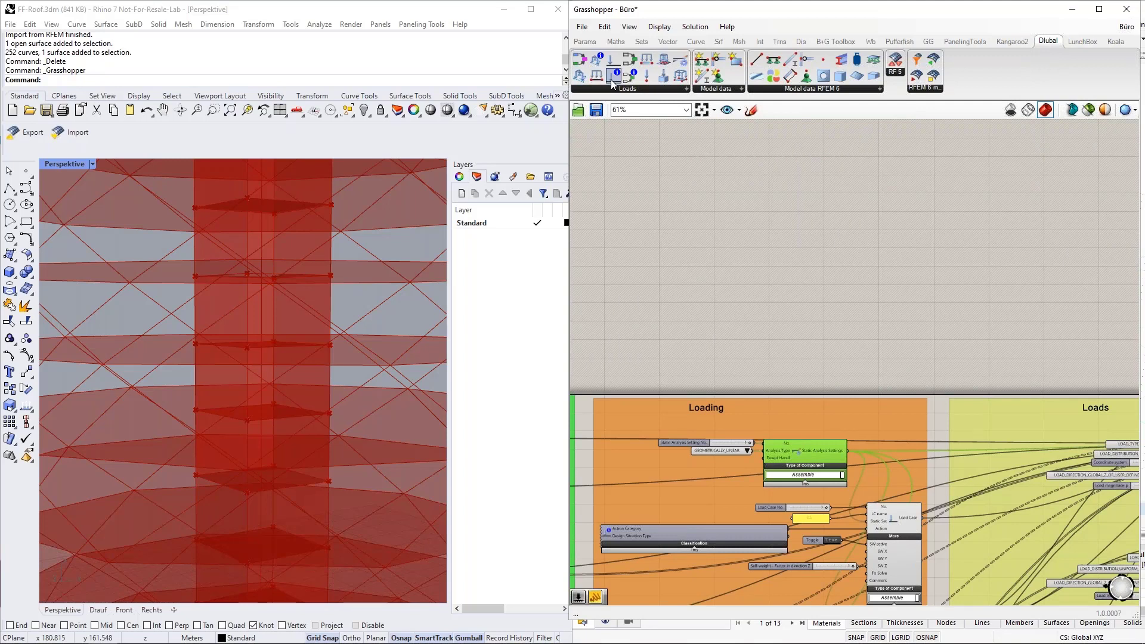
left_click_drag(611, 77, 709, 251)
scroll(679, 260, "up", 5)
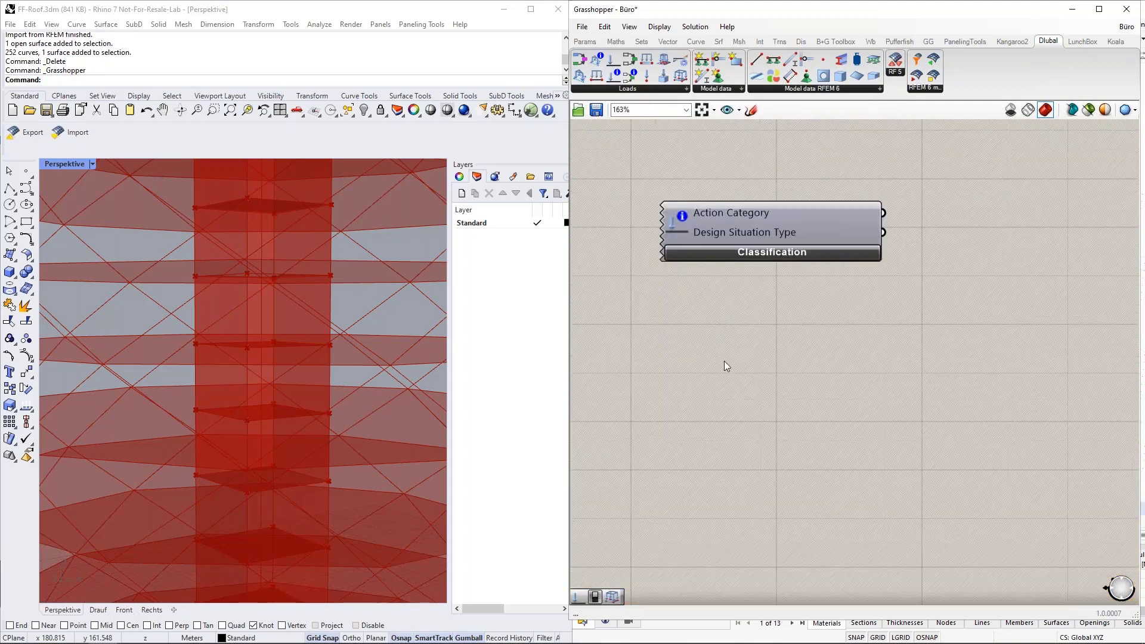
left_click(769, 253)
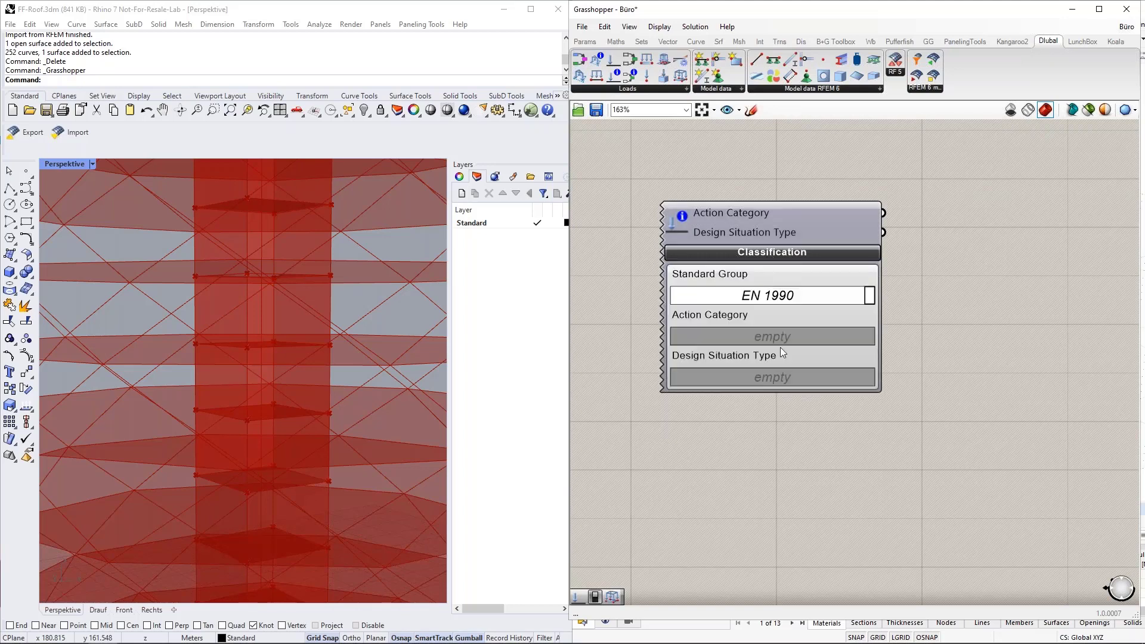
left_click(871, 297)
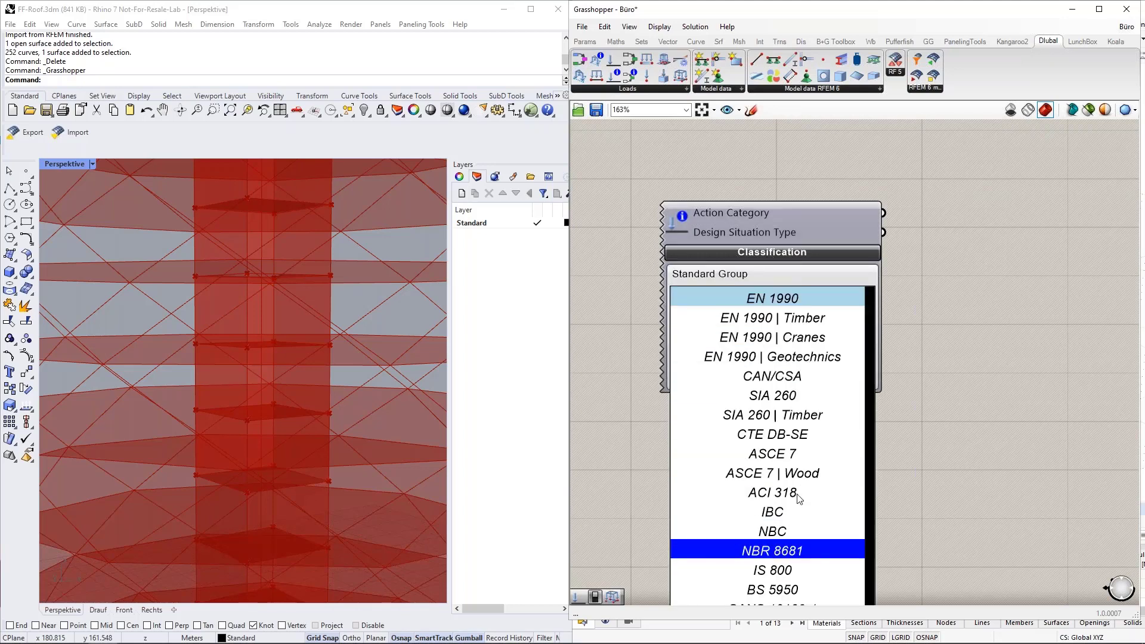
left_click(775, 299)
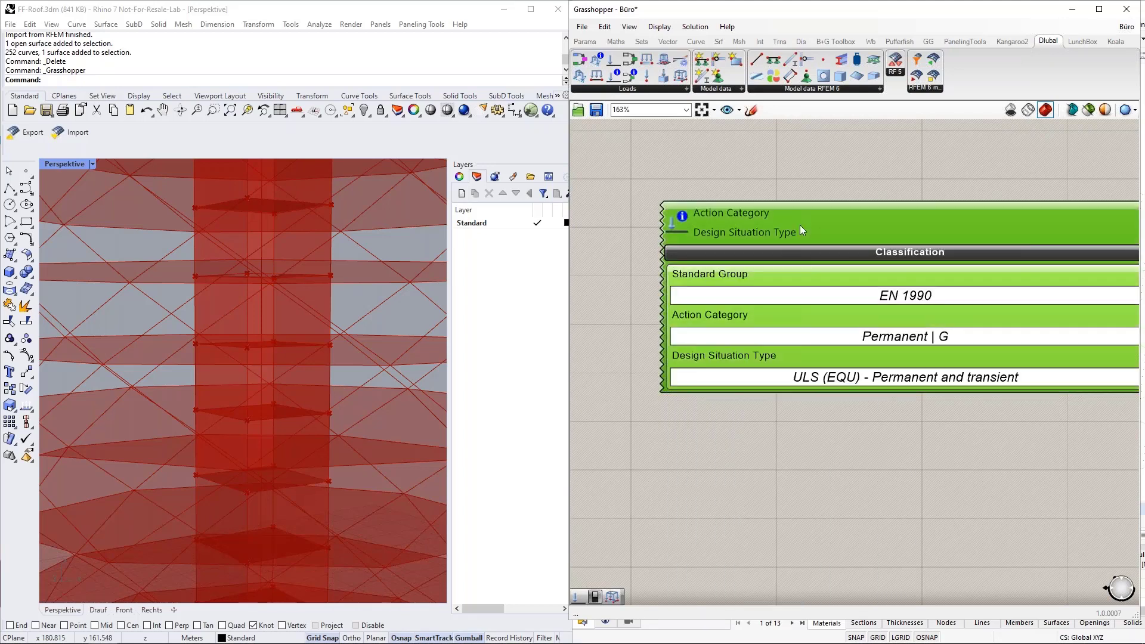
left_click_drag(800, 224, 749, 196)
scroll(795, 206, "down", 1)
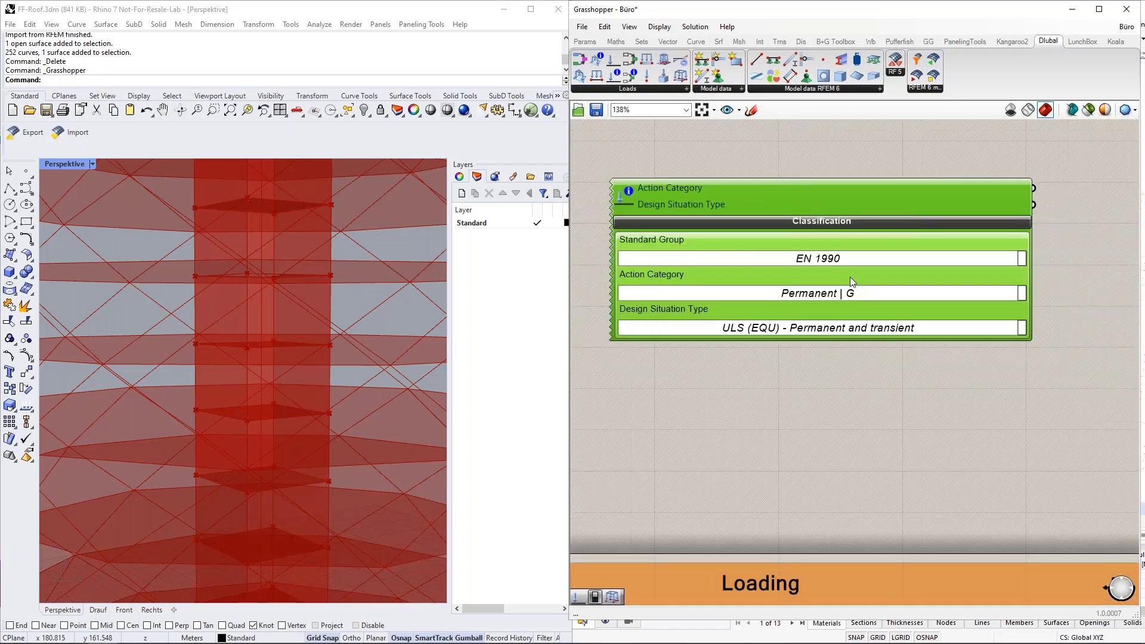
left_click(1022, 295)
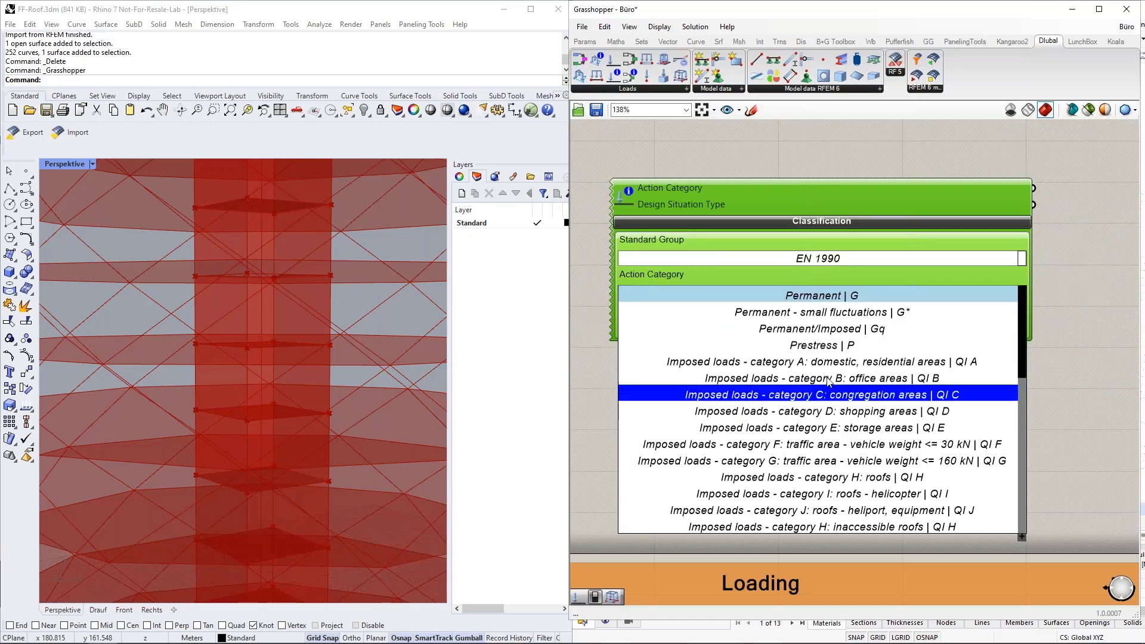
left_click(775, 378)
scroll(799, 406, "down", 2)
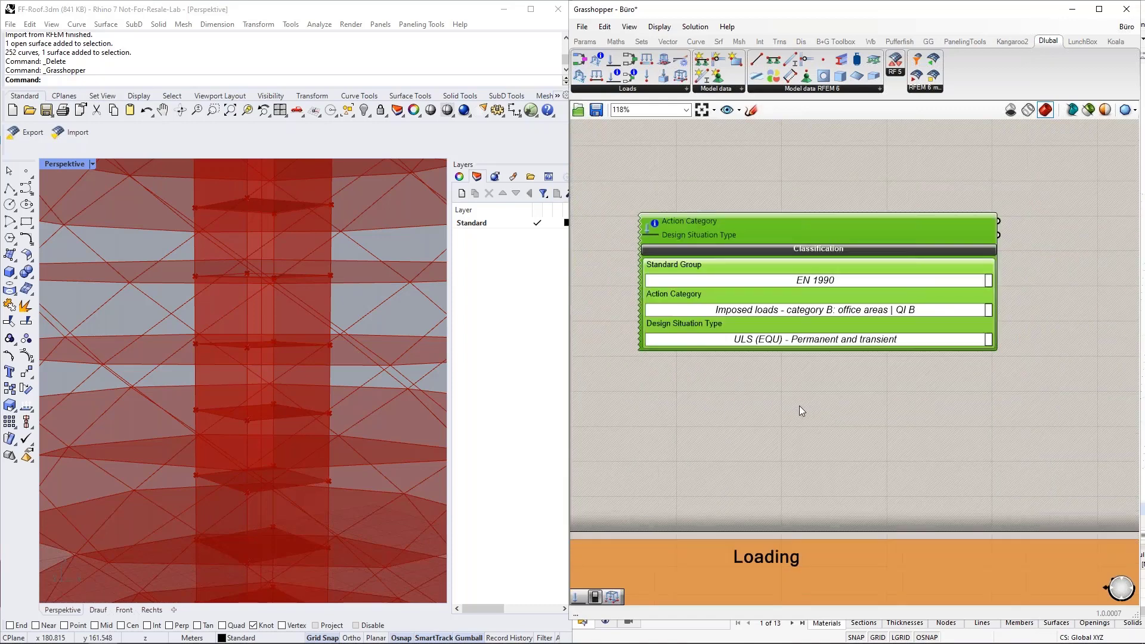
right_click_drag(1020, 312, 927, 300)
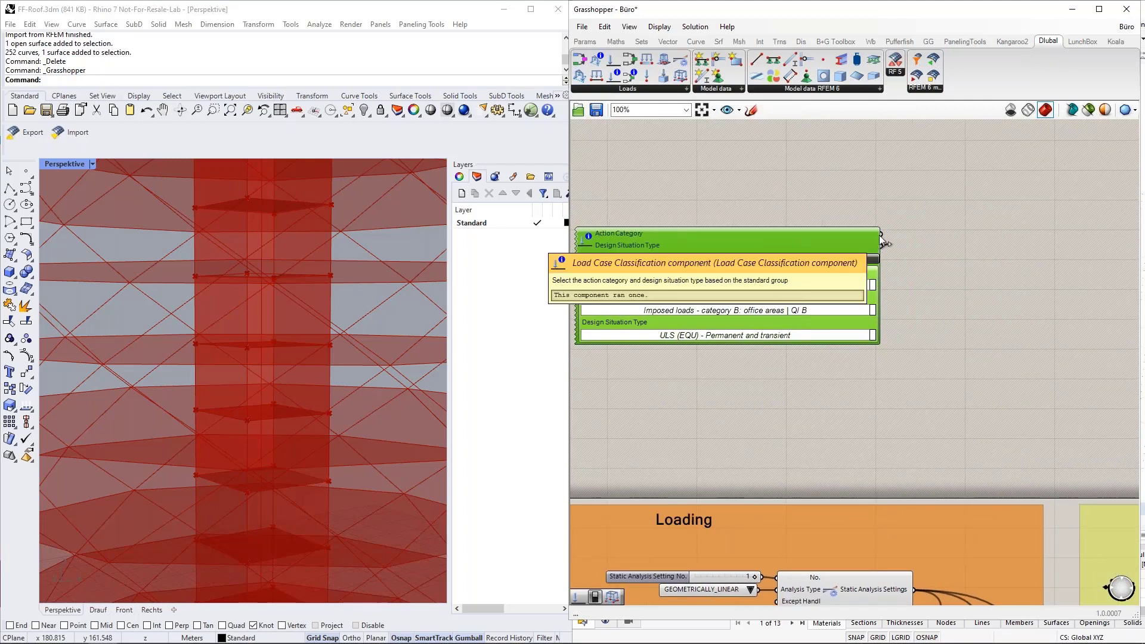
Step: Add a Load Case component and wire Action Category into its Action input
left_click_drag(629, 74, 992, 269)
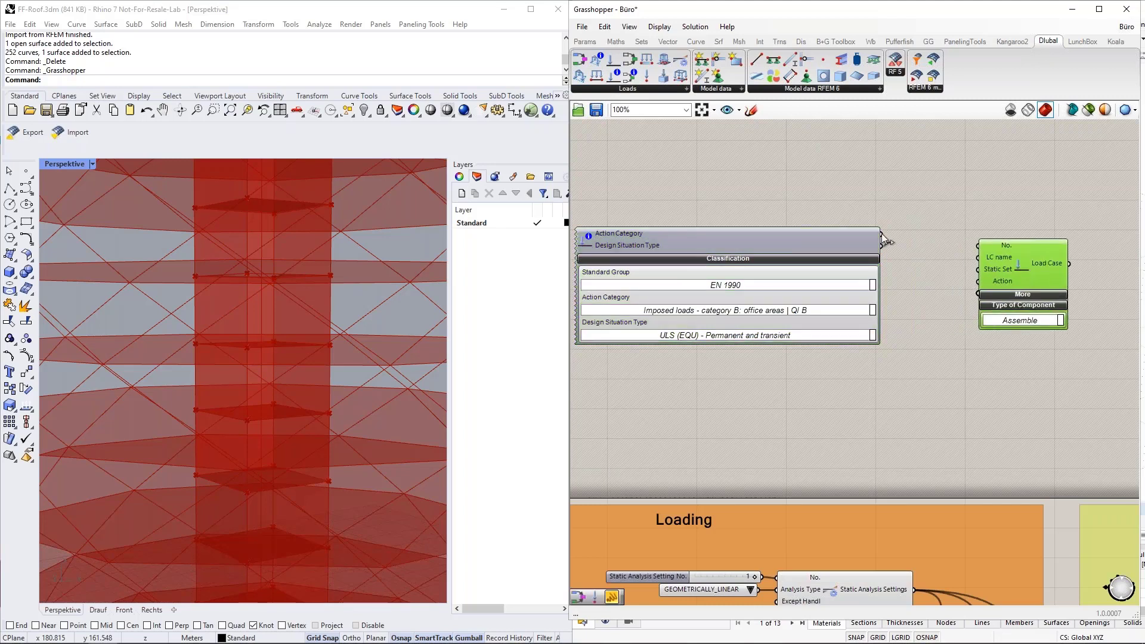
left_click_drag(882, 233, 978, 281)
left_click(954, 320)
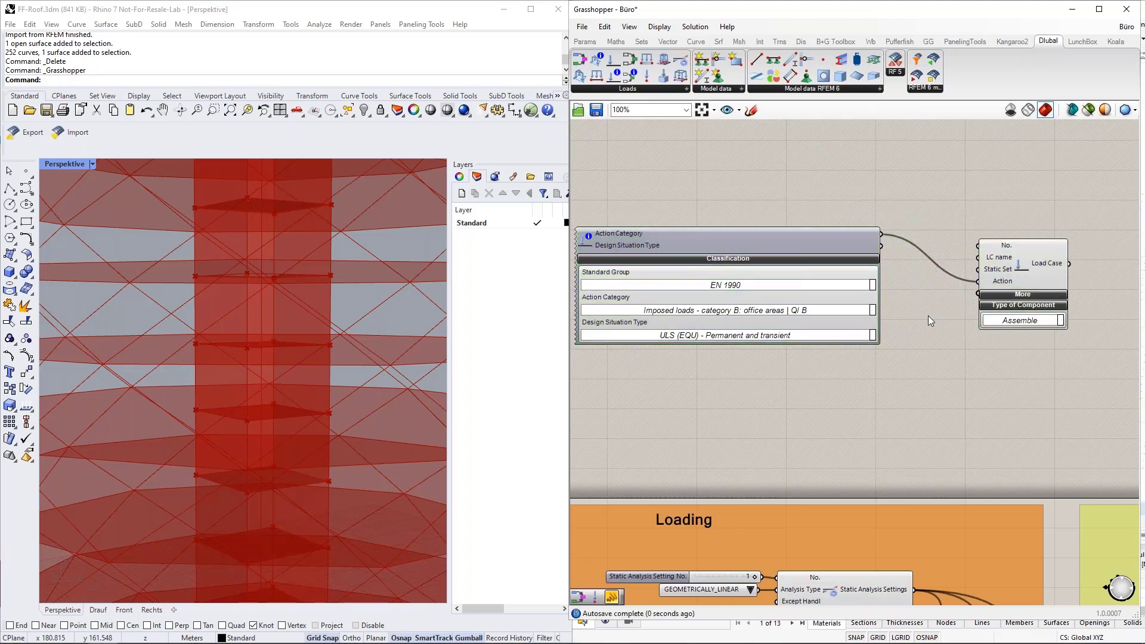
right_click_drag(928, 316, 915, 391)
left_click(578, 47)
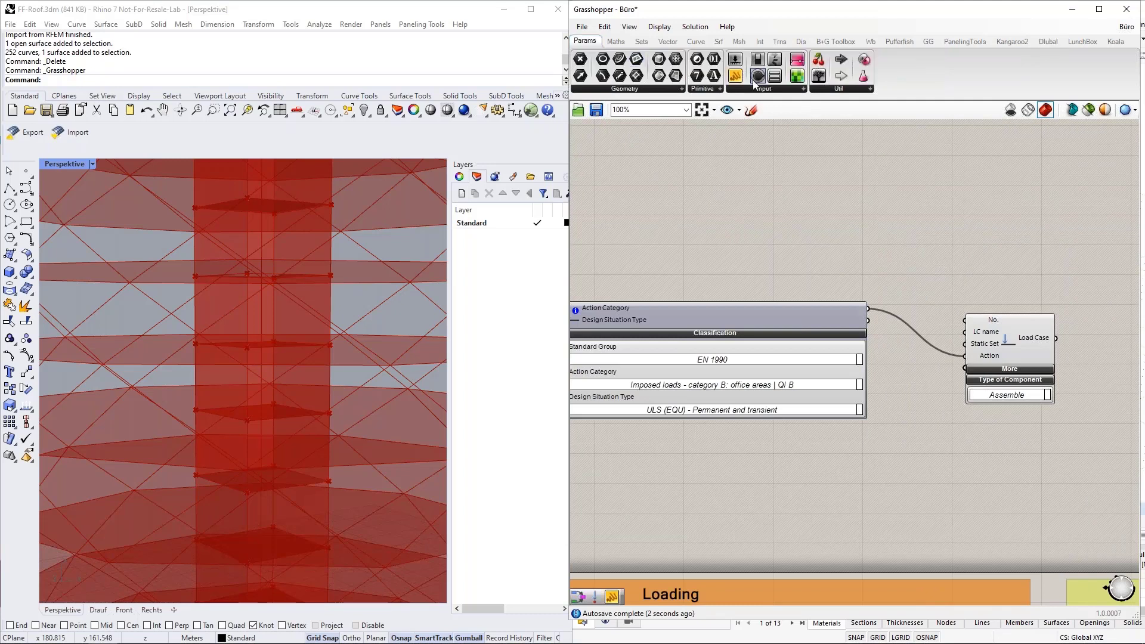
Step: Preview the Action Category output in a panel, then delete the panel and the trial classification and Load Case
left_click_drag(735, 75, 956, 216)
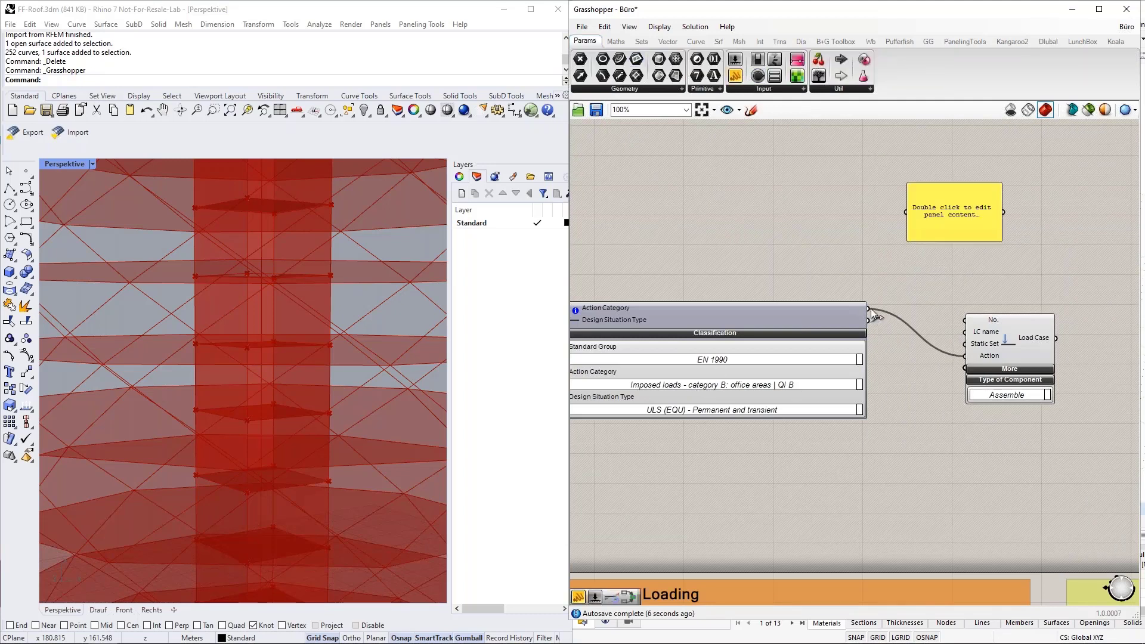
left_click_drag(874, 315, 1081, 228)
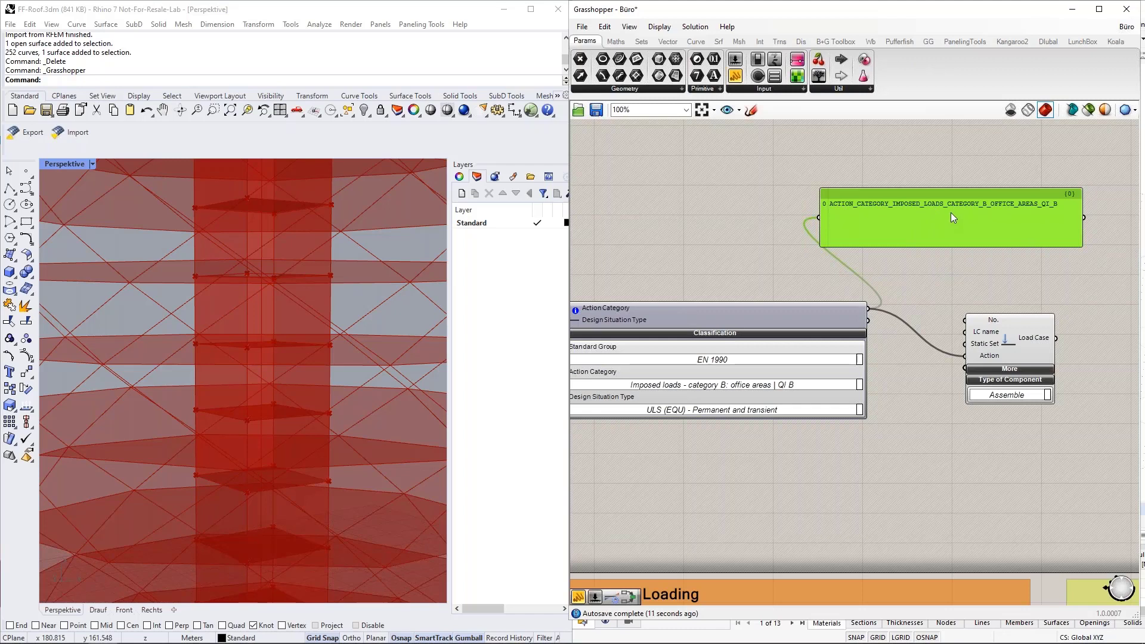
key("Delete")
scroll(951, 217, "up", 1)
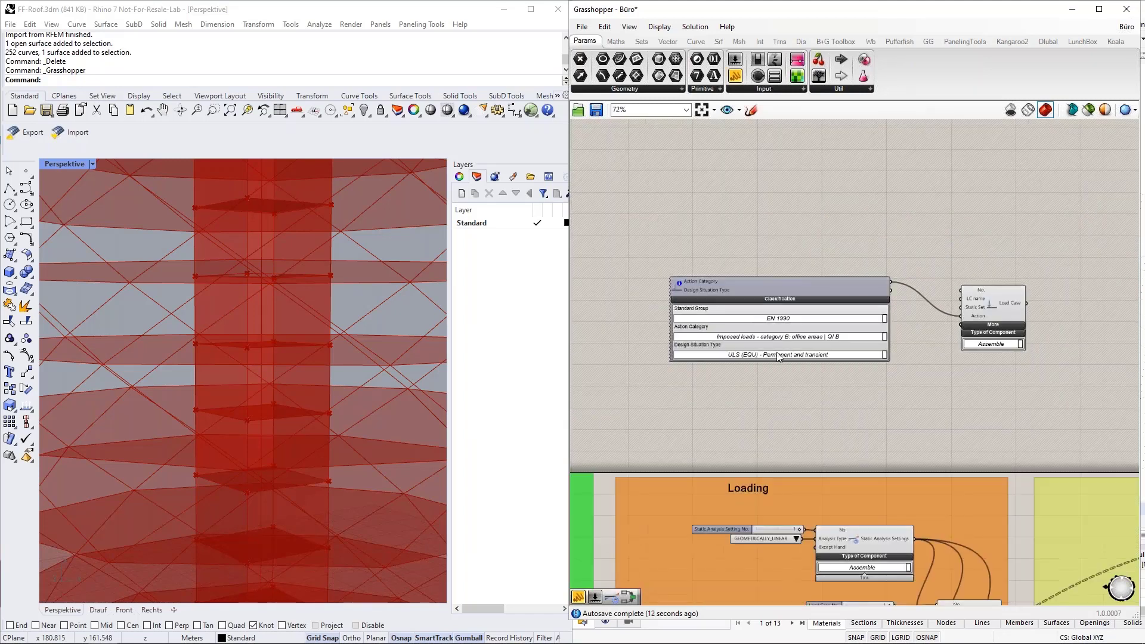
left_click_drag(1048, 404, 820, 246)
key("Delete")
Step: Inspect the existing DL, LL and LL Polygon Load Case components and pan to the Loads and Export groups
scroll(790, 205, "down", 4)
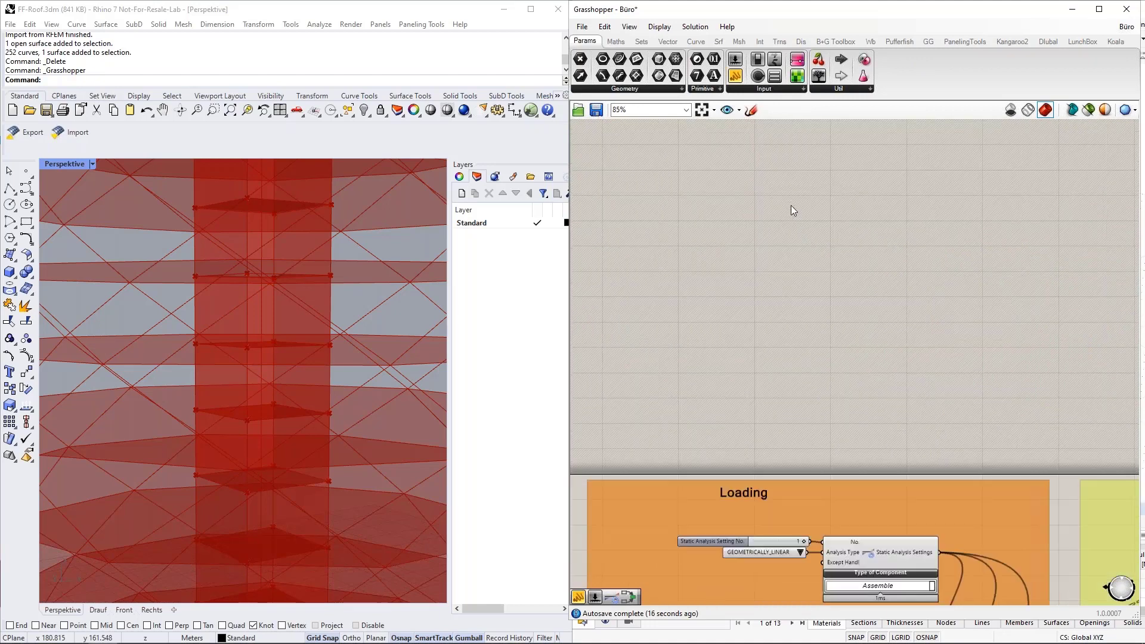
scroll(839, 503, "up", 4)
scroll(940, 322, "down", 1)
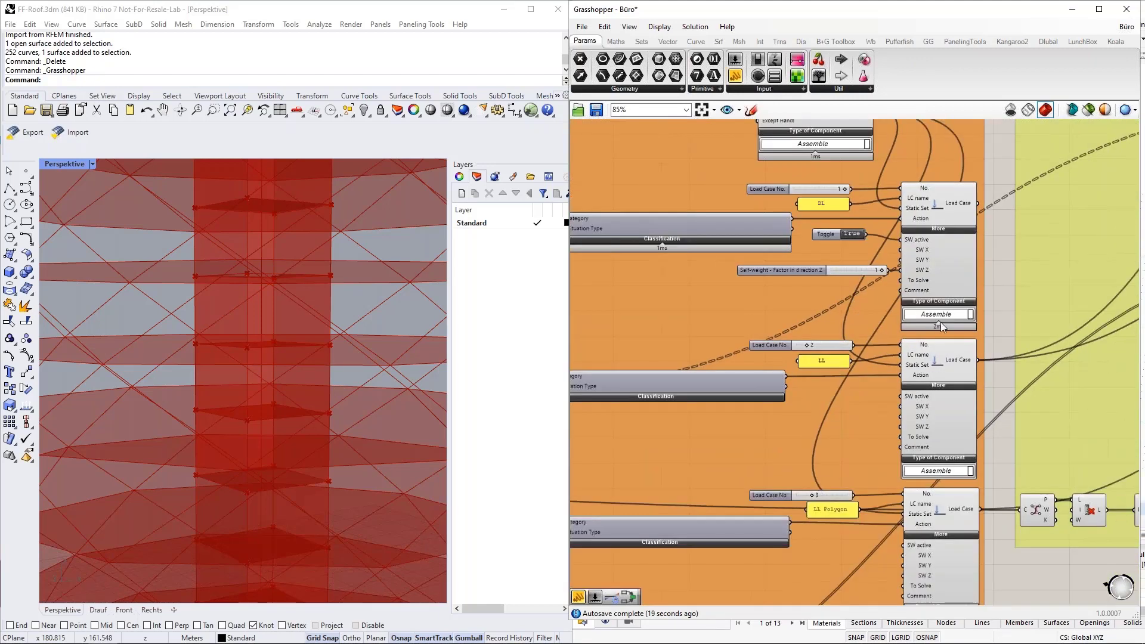
right_click_drag(1000, 280, 1004, 225)
left_click(942, 217)
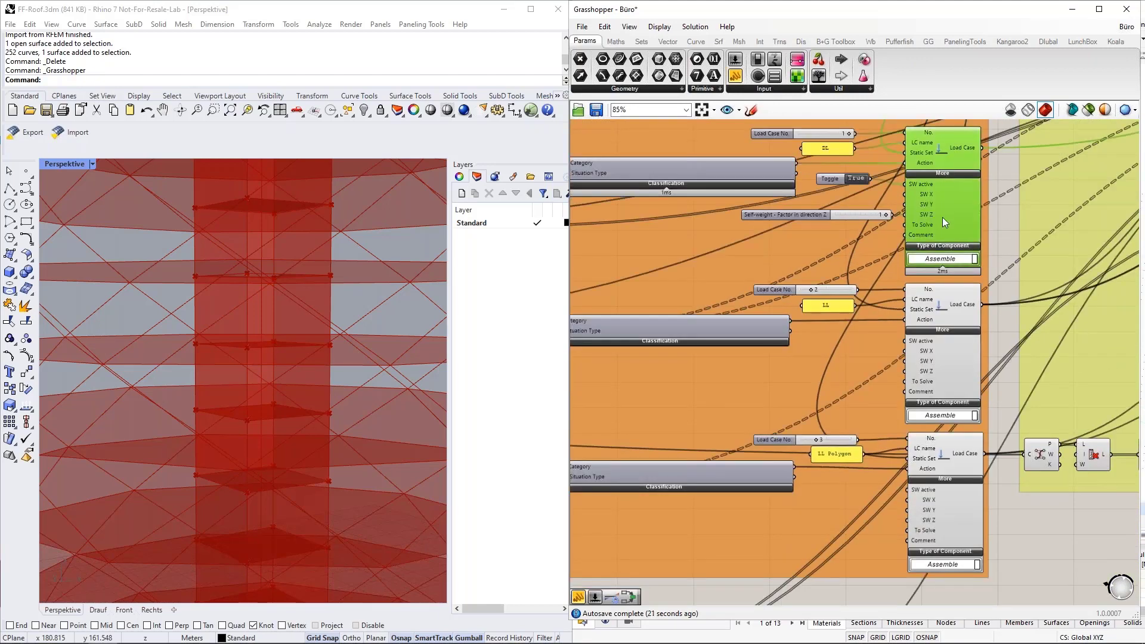
left_click(966, 327)
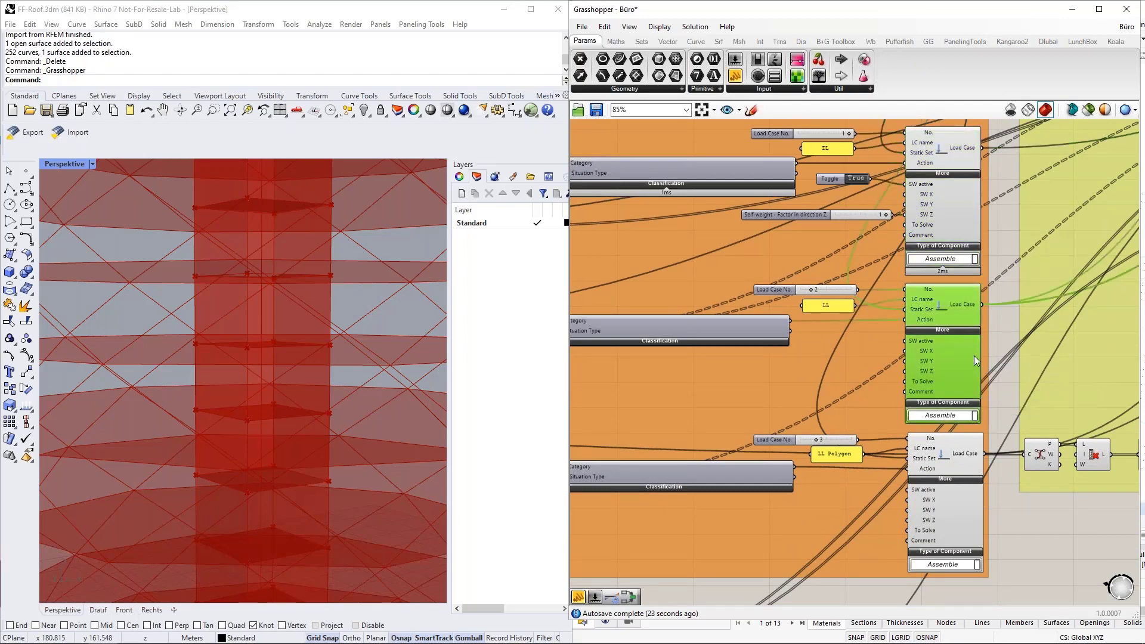
right_click_drag(1004, 380, 996, 294)
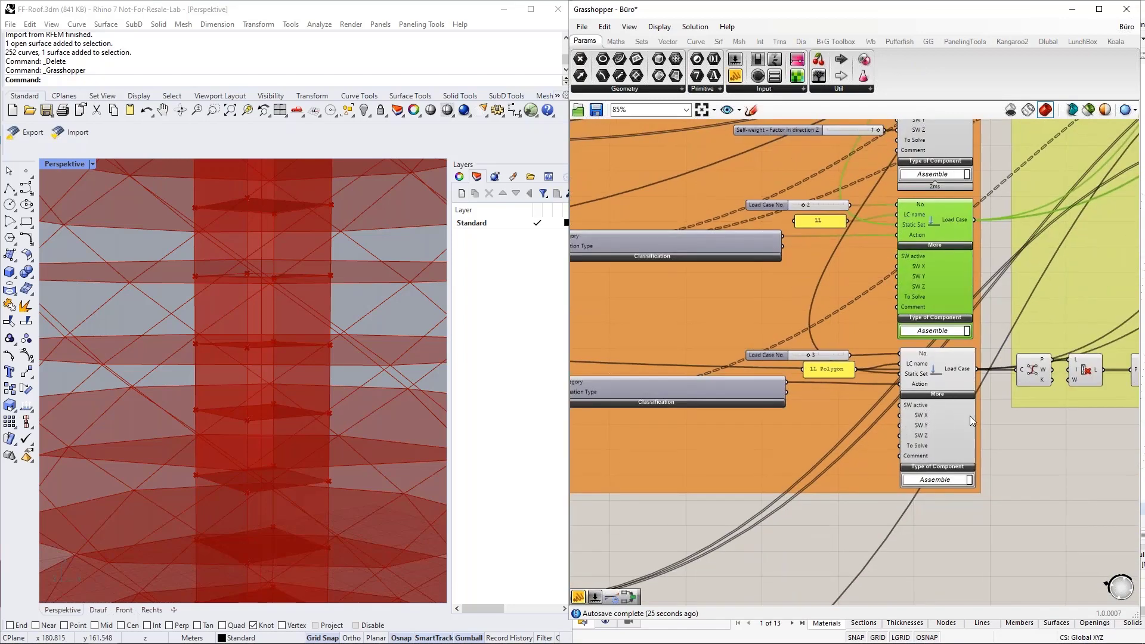
scroll(1043, 449, "down", 3)
right_click_drag(1036, 476, 717, 591)
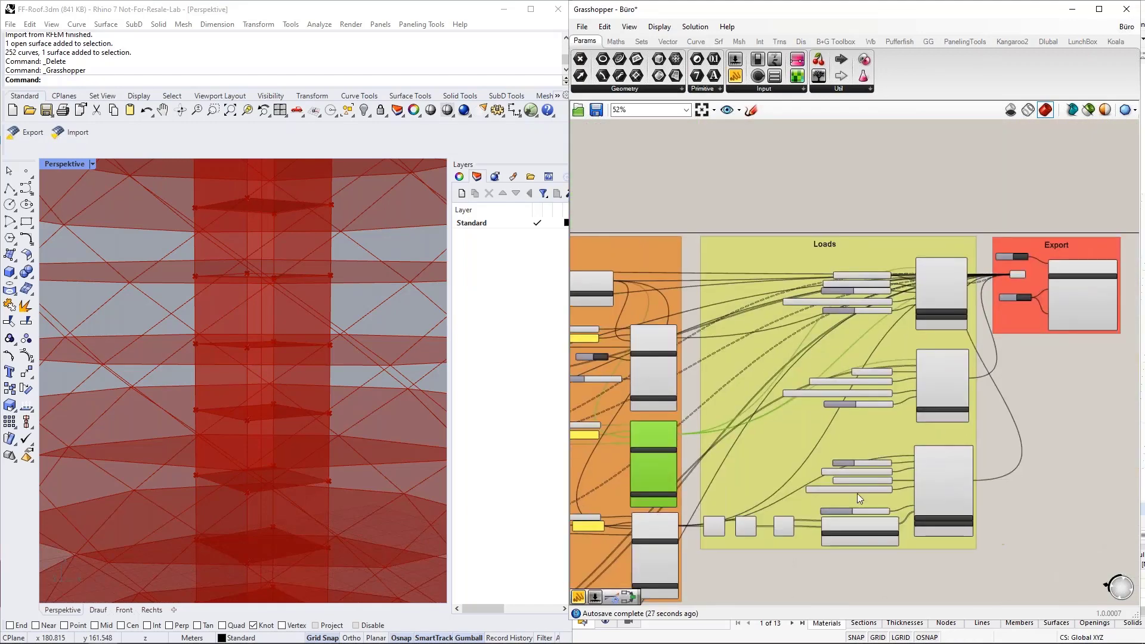
scroll(847, 494, "up", 1)
scroll(846, 494, "up", 1)
right_click_drag(1046, 343, 1052, 399)
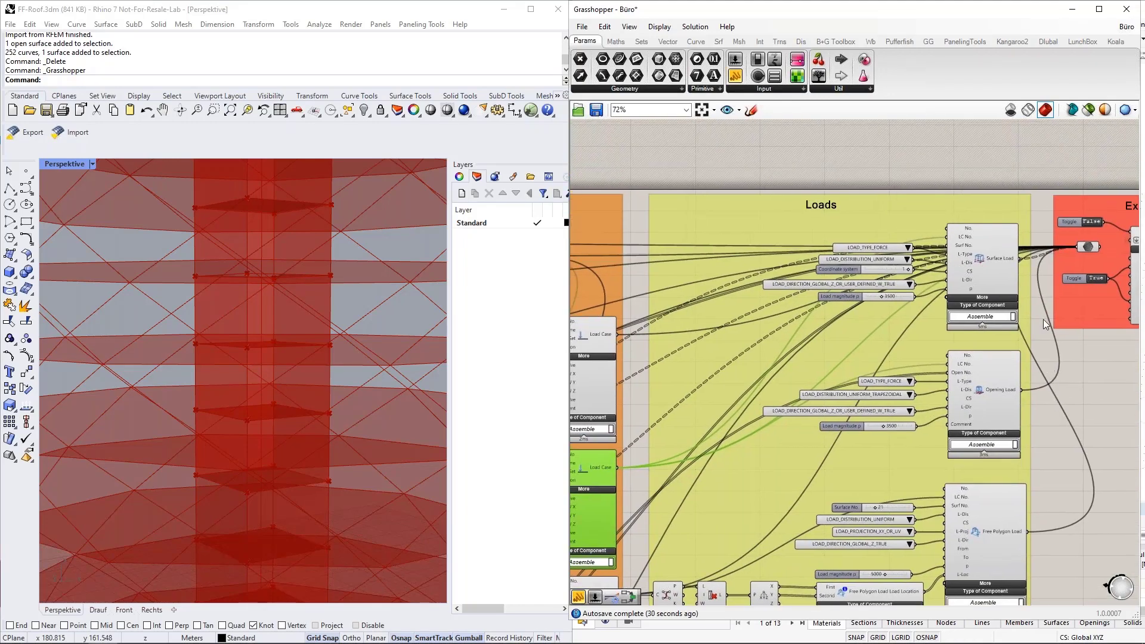
scroll(1043, 320, "up", 2)
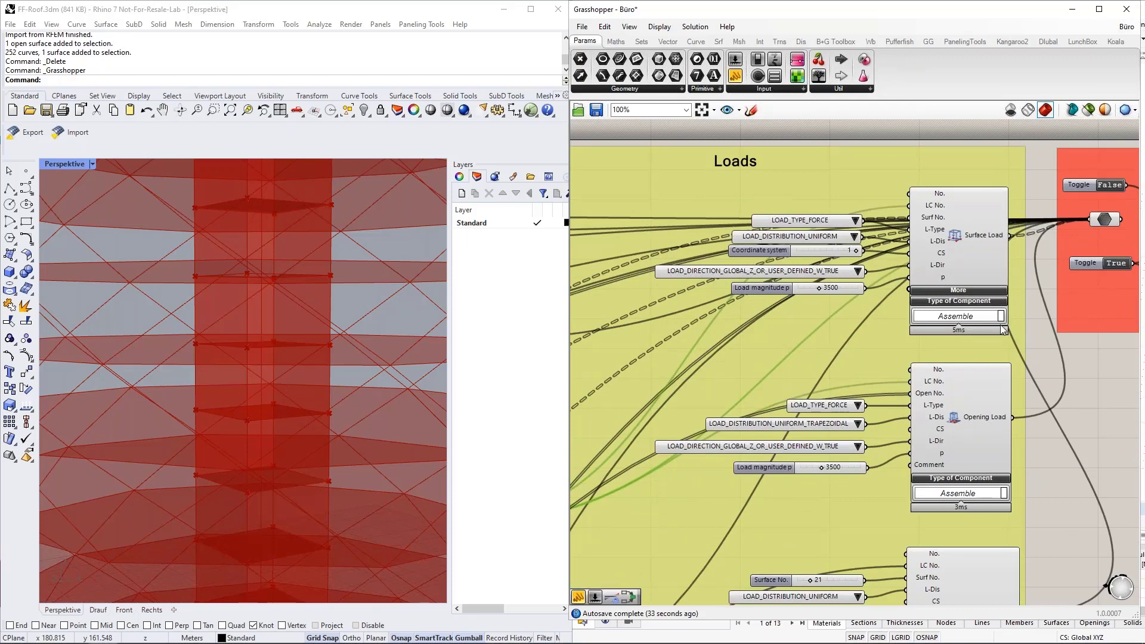
left_click(1047, 302)
scroll(1052, 247, "up", 2)
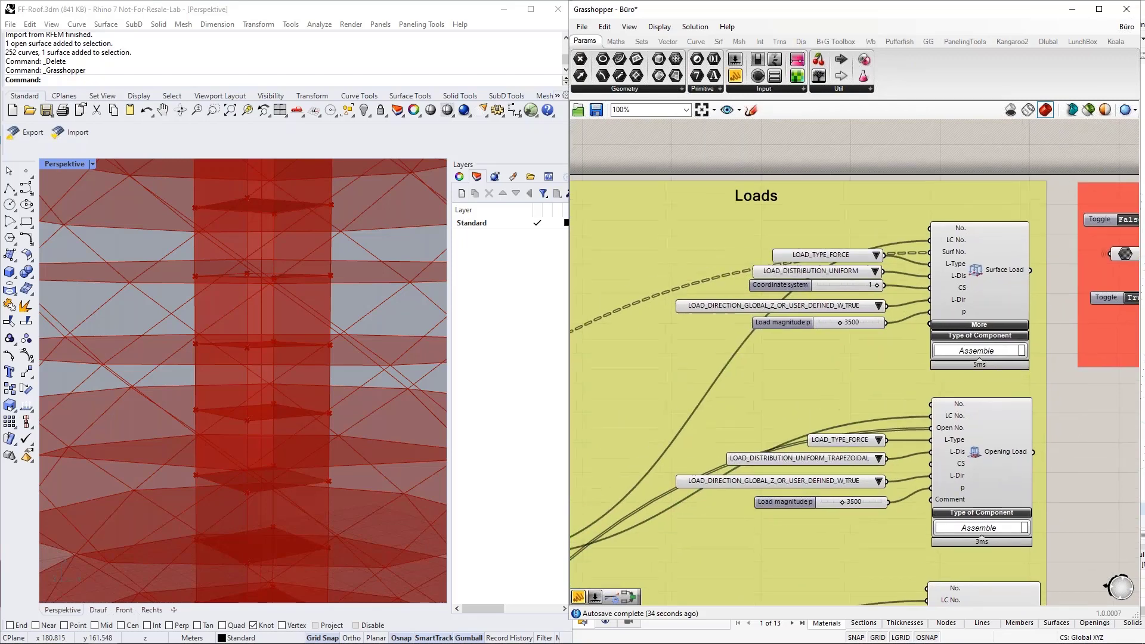
scroll(1052, 247, "down", 1)
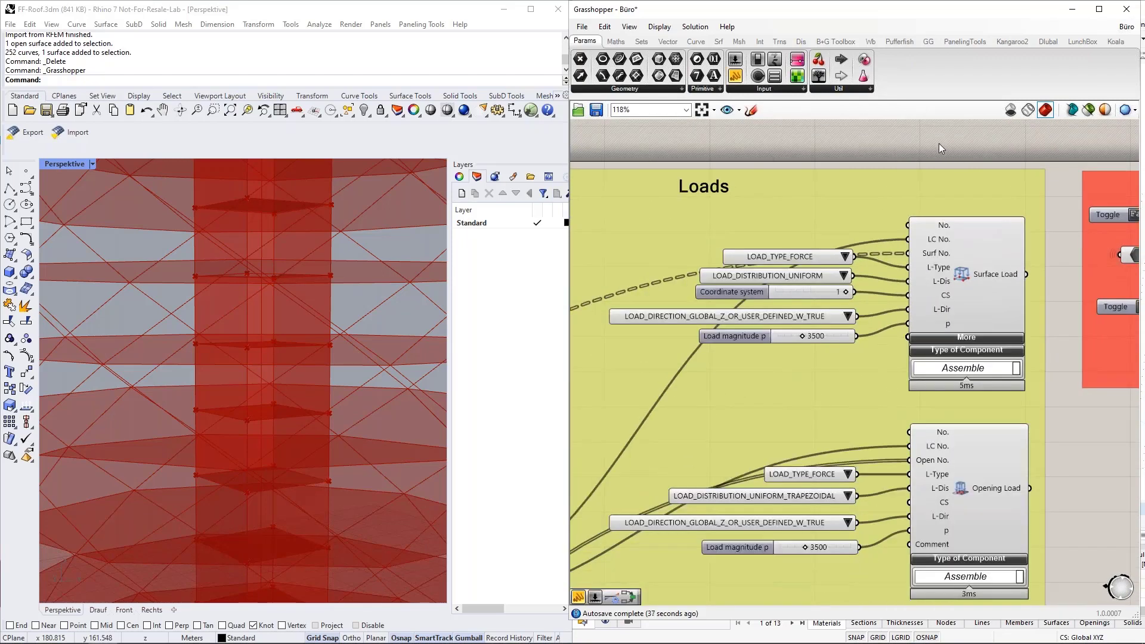
right_click_drag(935, 152, 980, 362)
left_click(1038, 43)
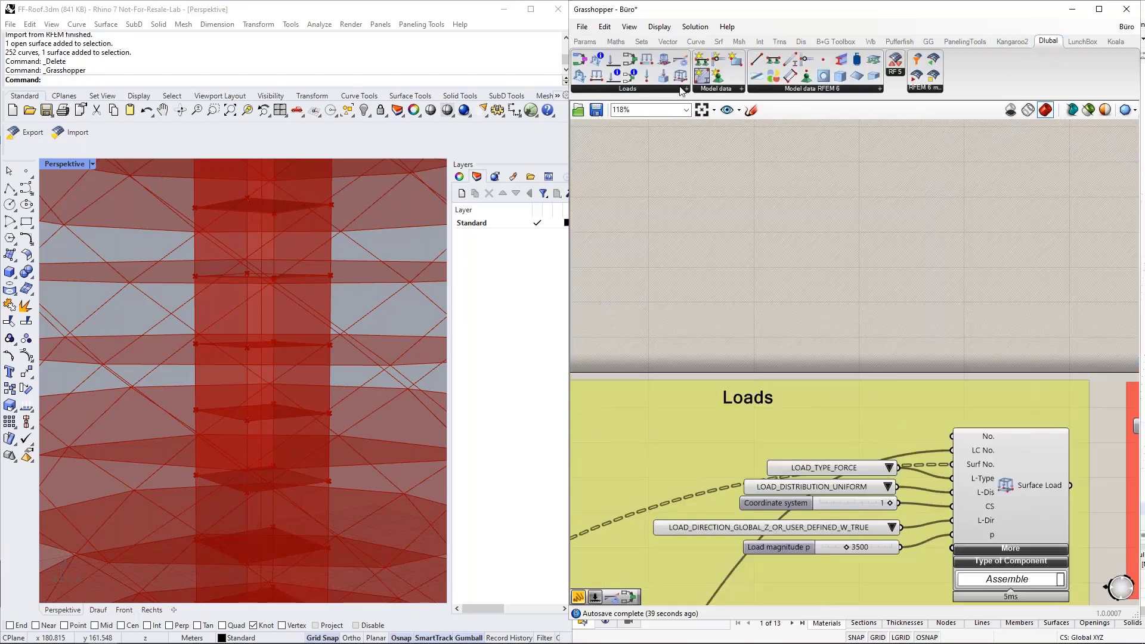
left_click_drag(681, 75, 834, 206)
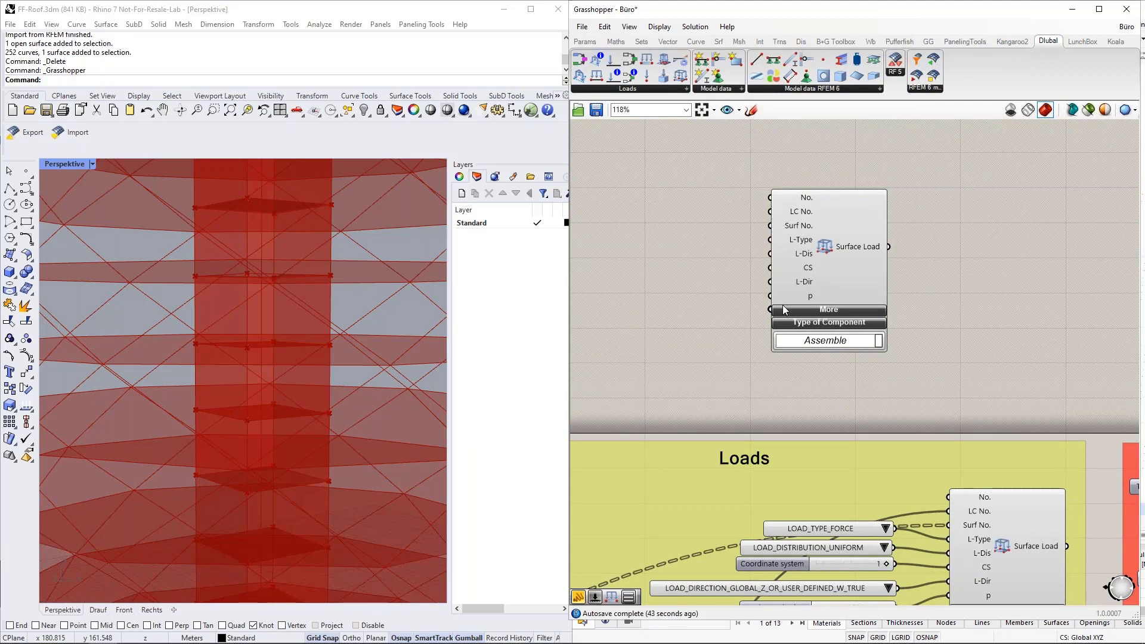
left_click_drag(796, 206, 861, 213)
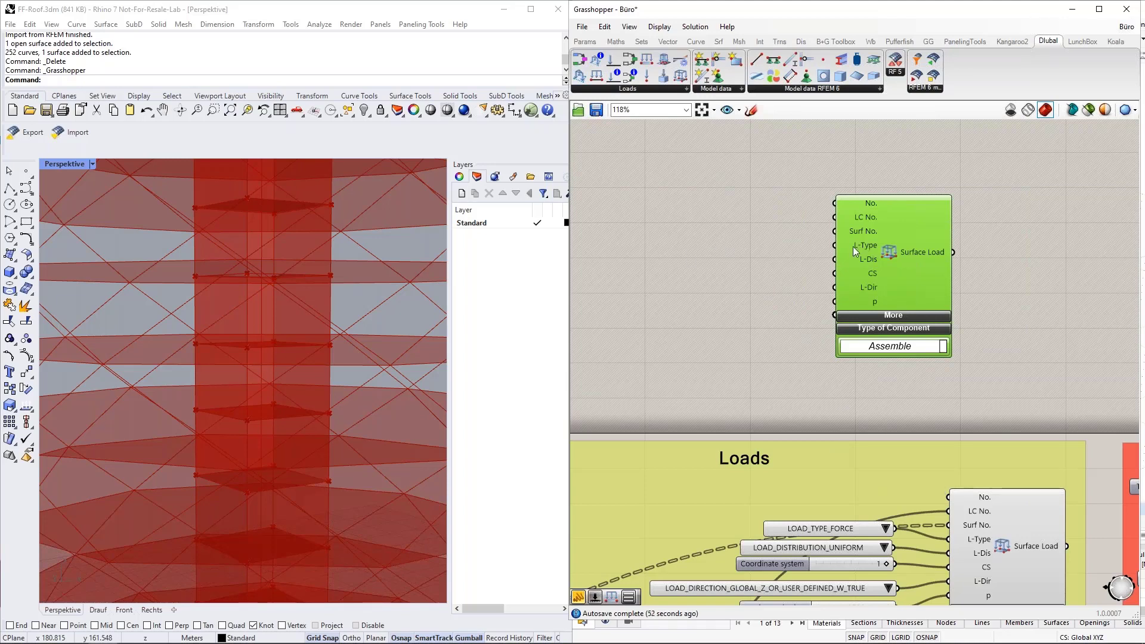
double_click(690, 254)
type("va")
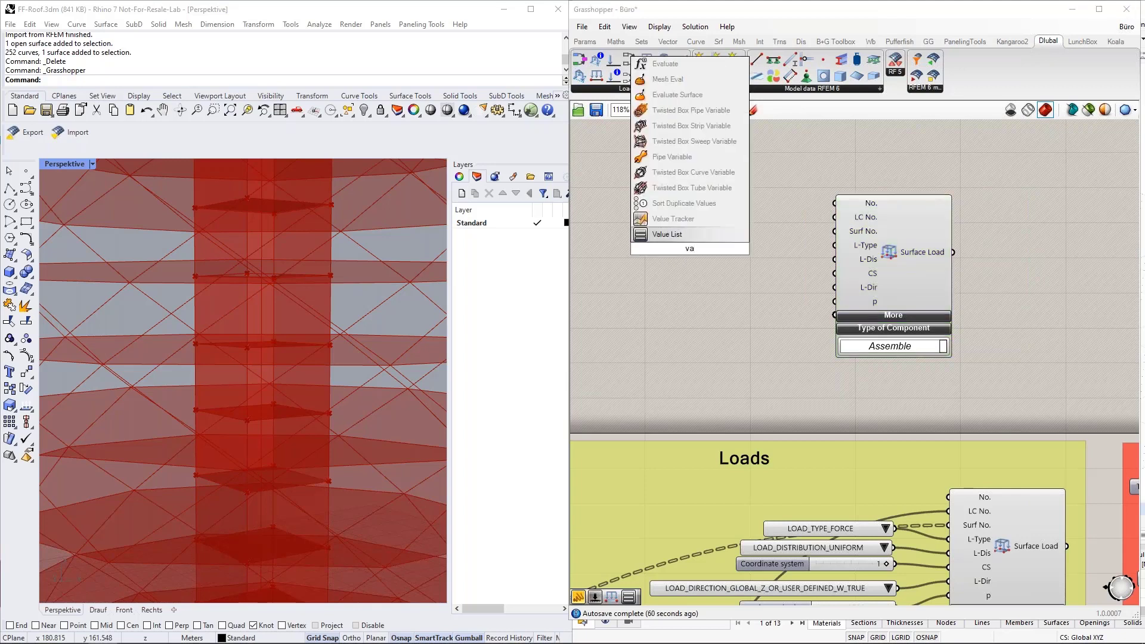
left_click(688, 236)
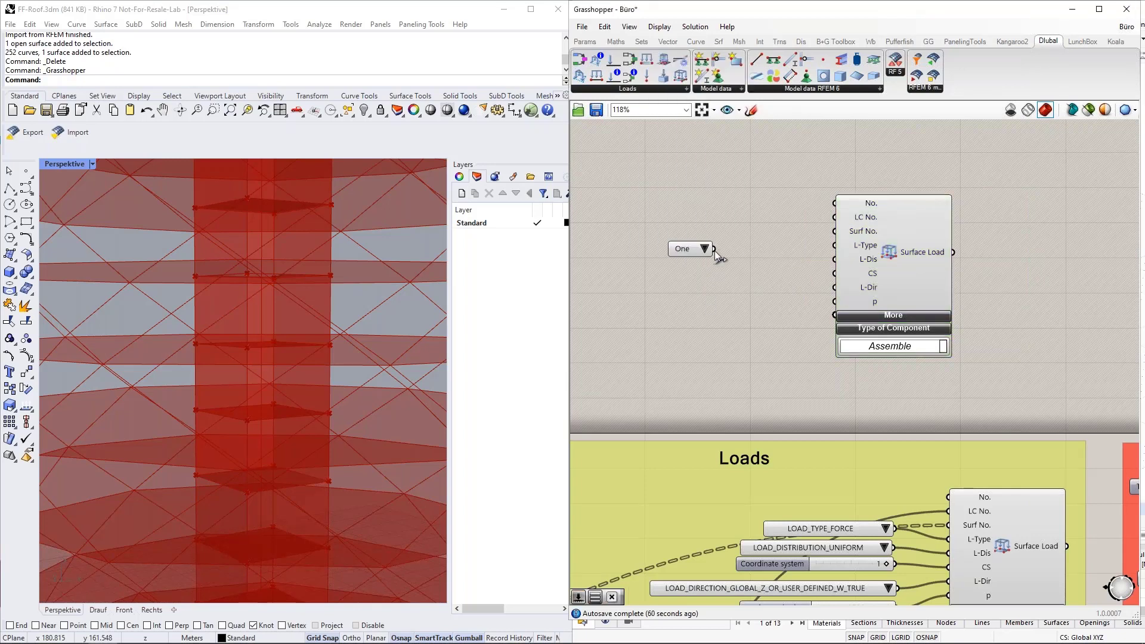
left_click_drag(714, 250, 832, 247)
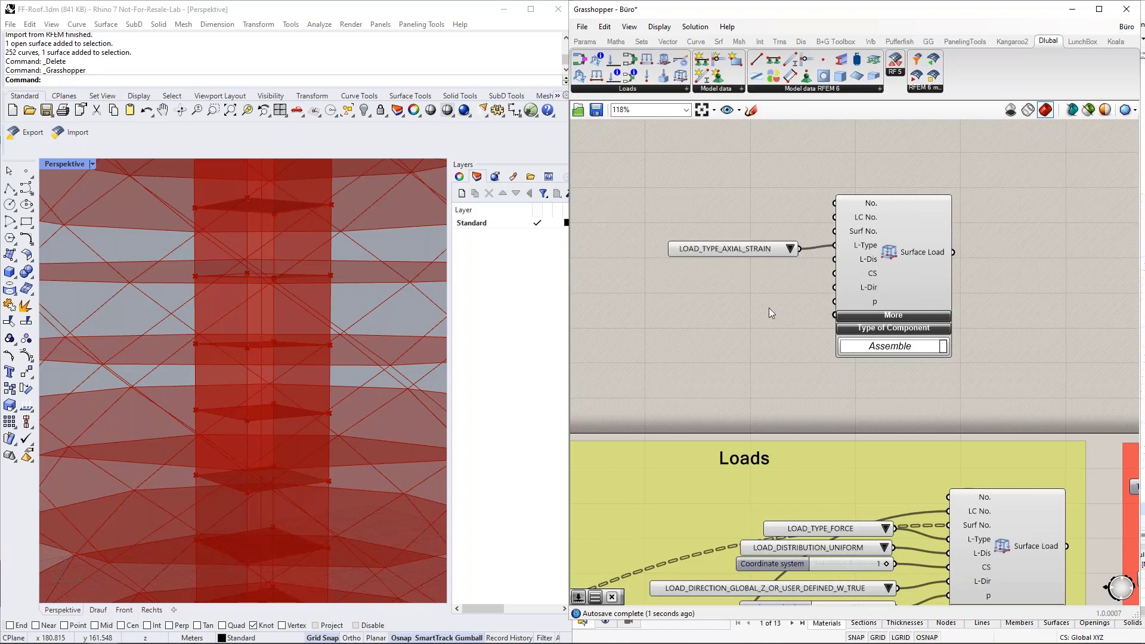
left_click(791, 250)
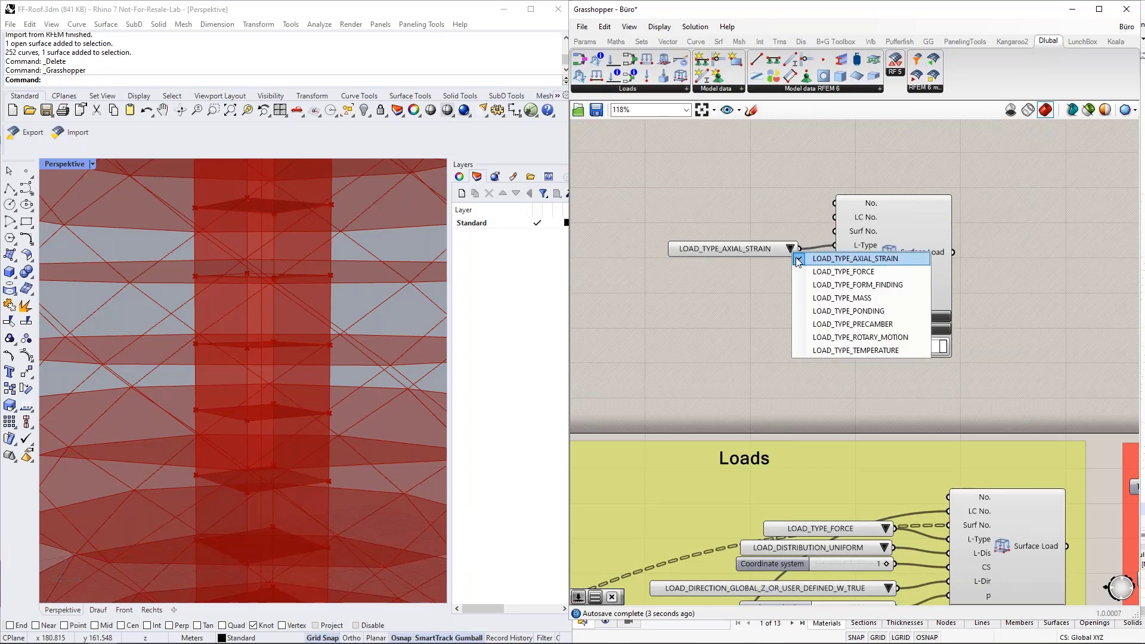
left_click(829, 272)
left_click_drag(761, 249, 779, 245)
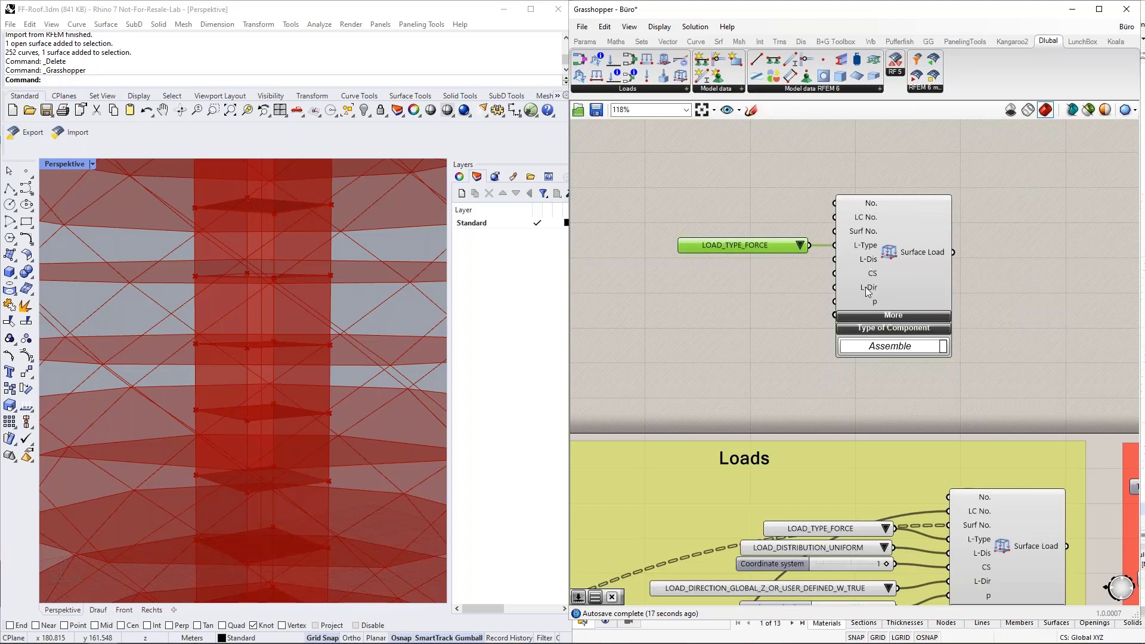
left_click(735, 289)
double_click(735, 288)
type("va")
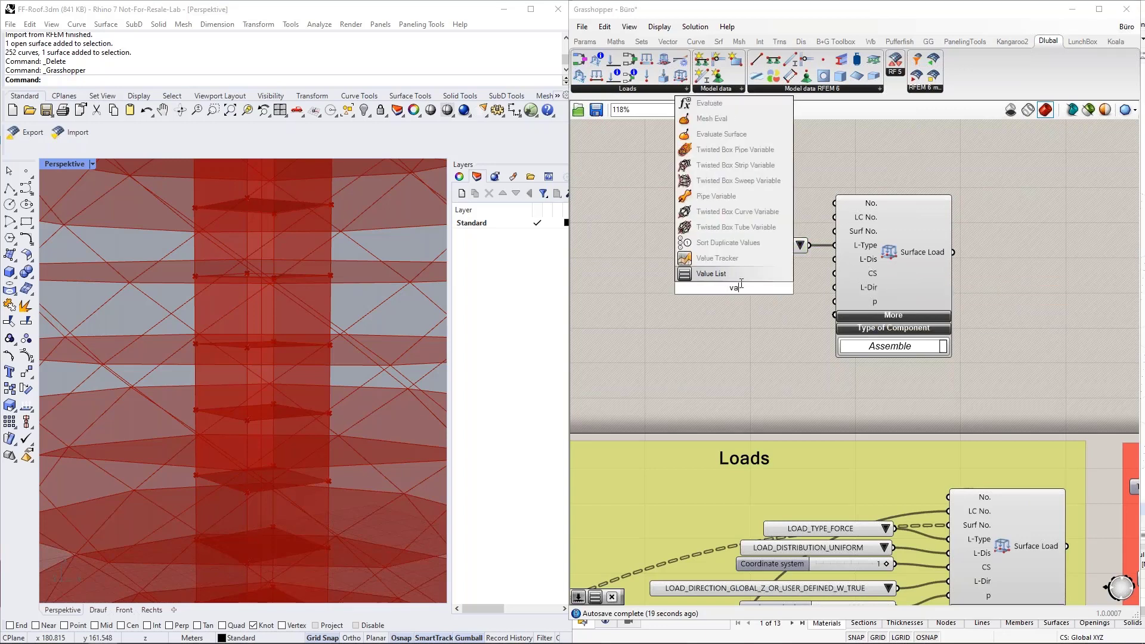
left_click(736, 277)
left_click_drag(761, 288, 637, 288)
left_click(818, 288)
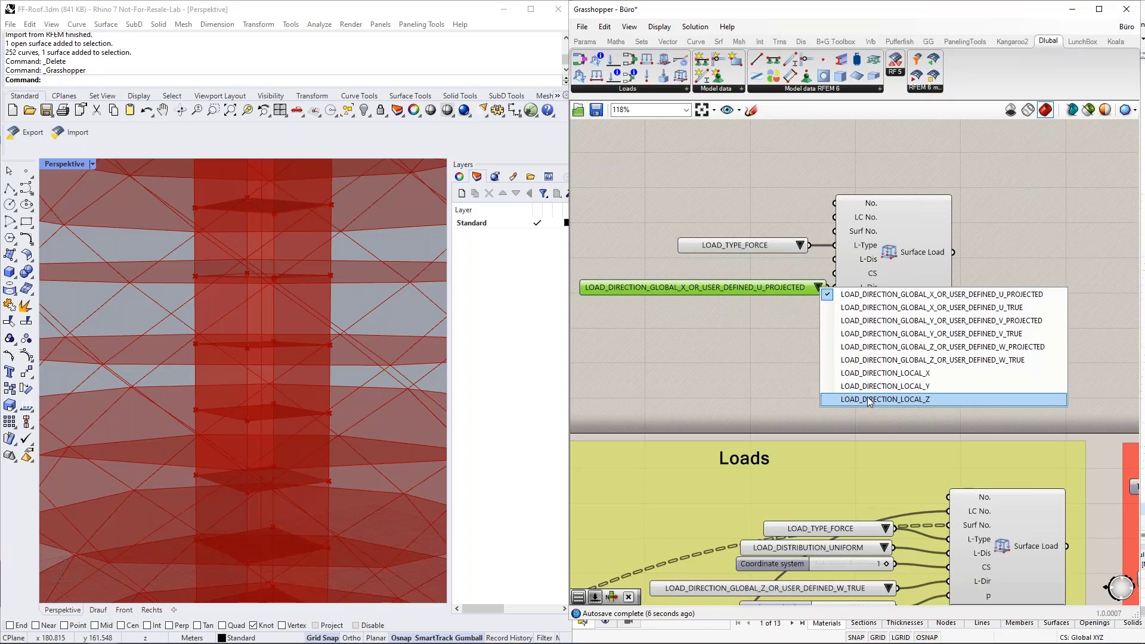
left_click(768, 338)
left_click_drag(941, 382, 578, 194)
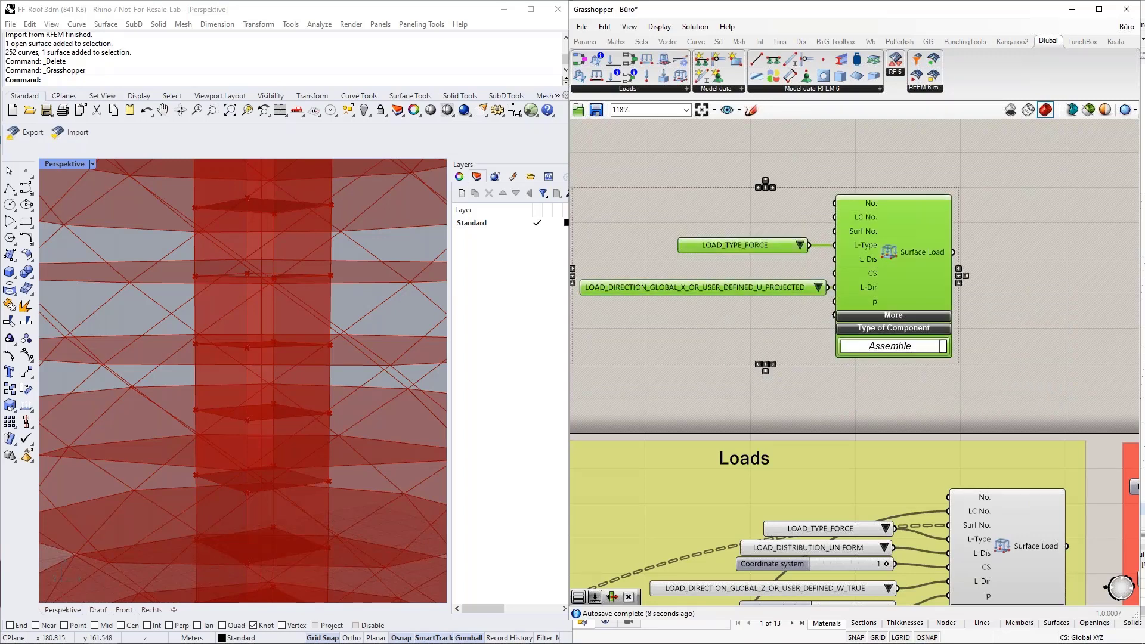
key("Delete")
scroll(928, 228, "down", 3)
scroll(910, 399, "up", 3)
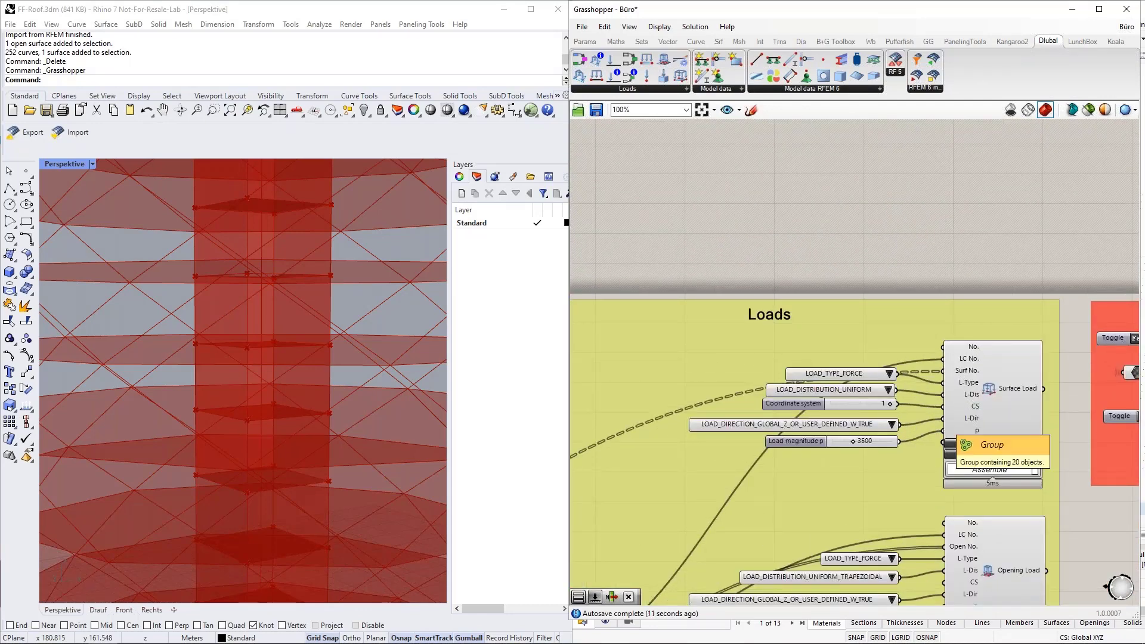
scroll(972, 416, "up", 2)
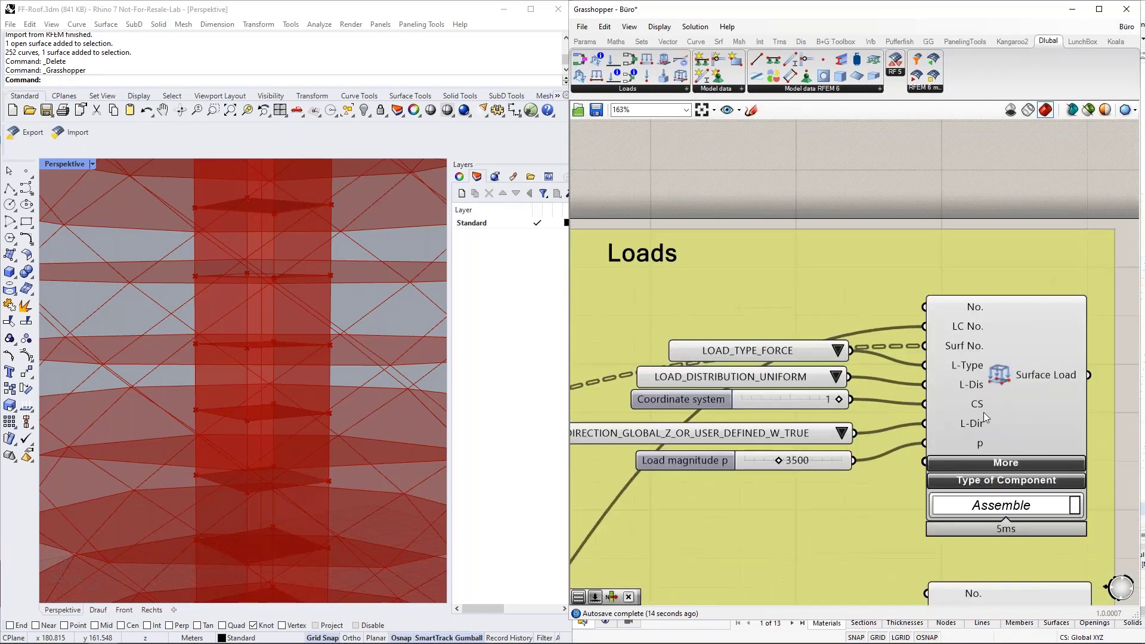
mouse_move(962, 352)
mouse_move(1032, 373)
left_click(985, 348)
scroll(1033, 342, "down", 2)
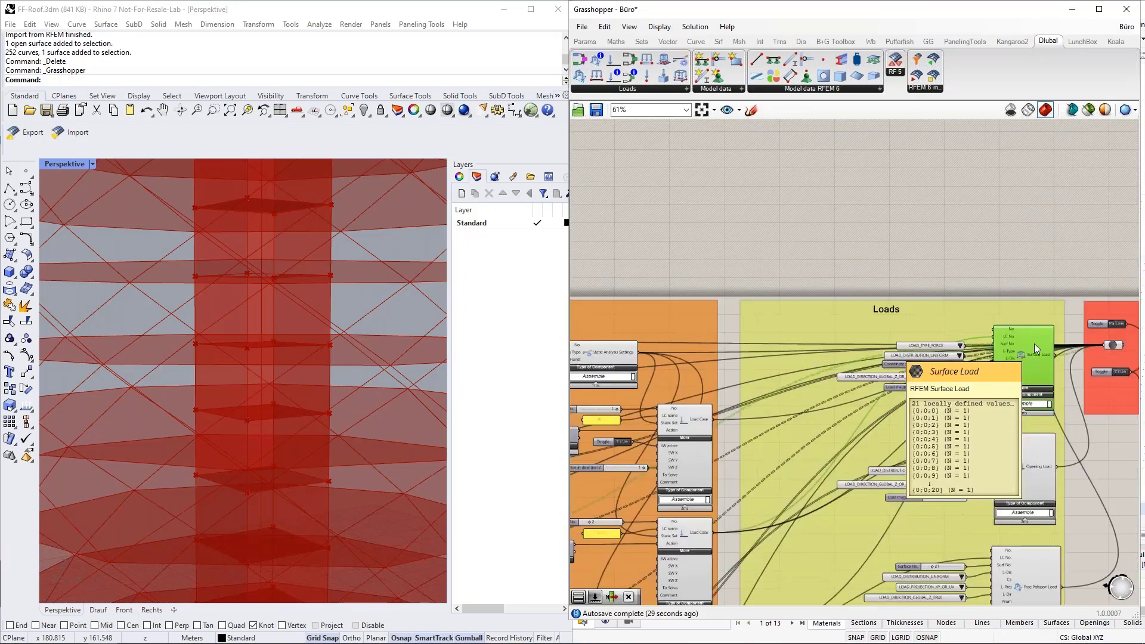
scroll(1004, 344, "up", 2)
scroll(1016, 344, "down", 8)
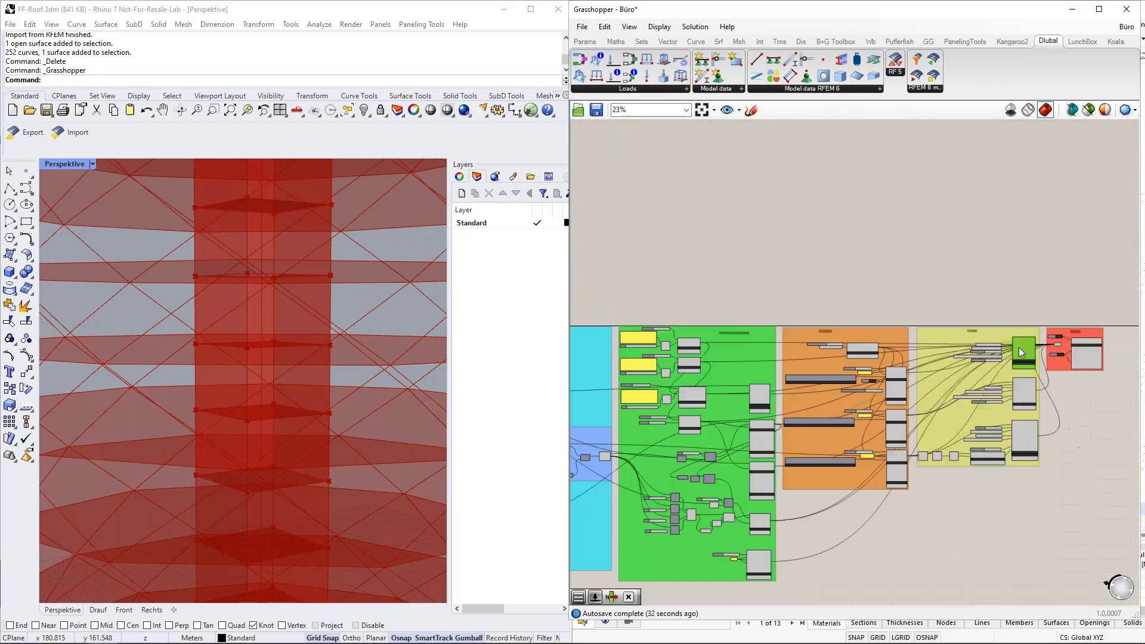
scroll(836, 478, "up", 5)
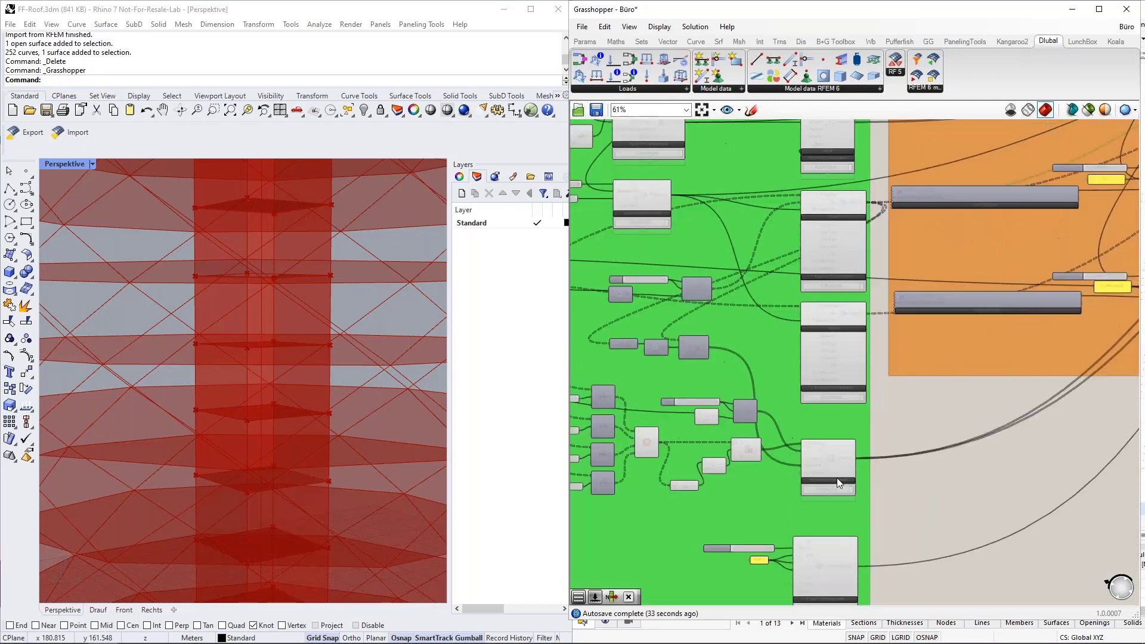
right_click_drag(884, 377, 872, 482)
scroll(835, 368, "up", 7)
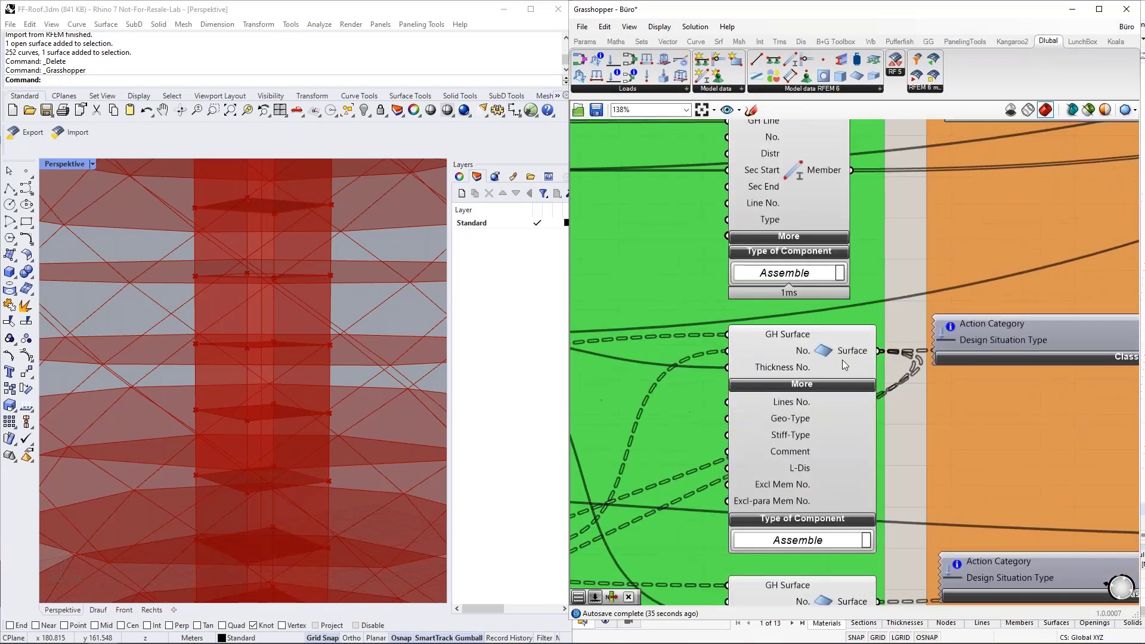
scroll(787, 350, "down", 3)
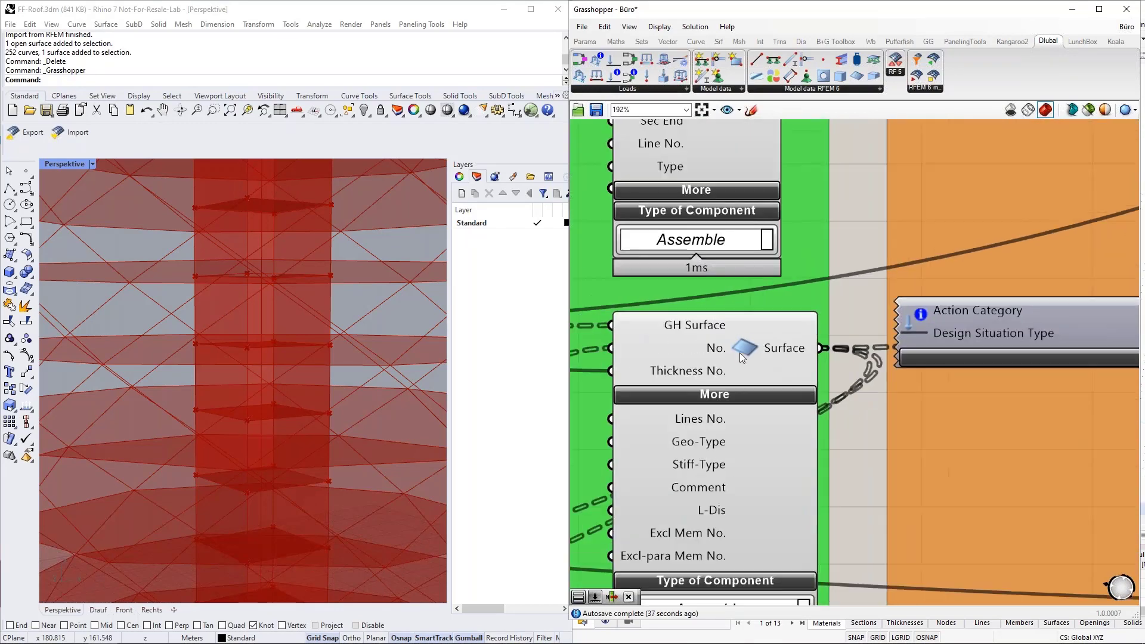
left_click(772, 349)
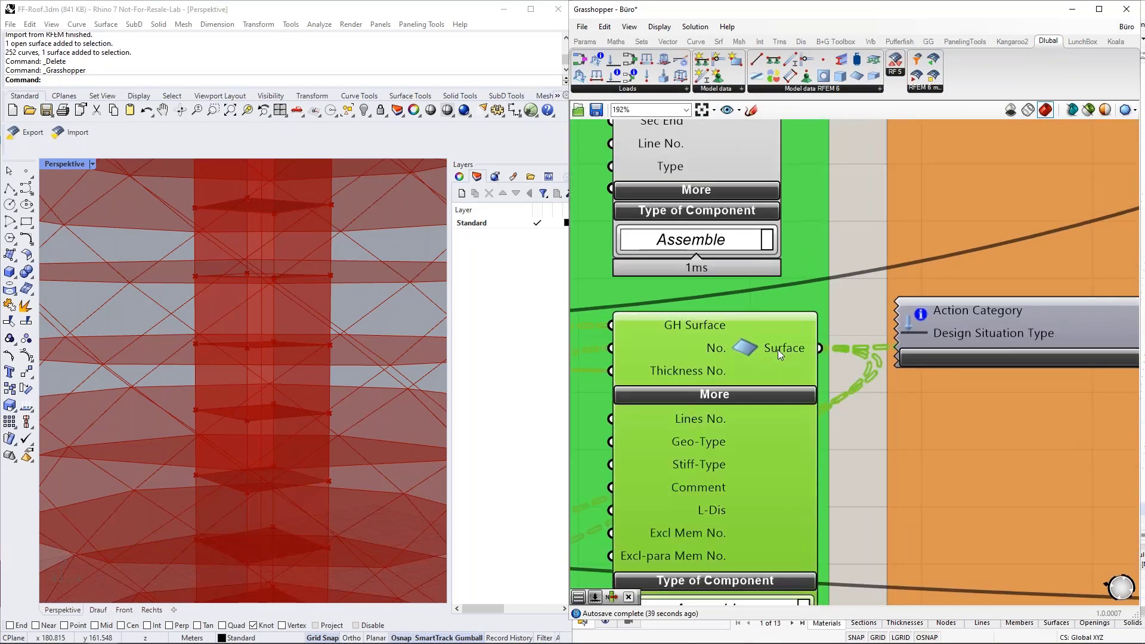
mouse_move(778, 349)
scroll(778, 349, "down", 5)
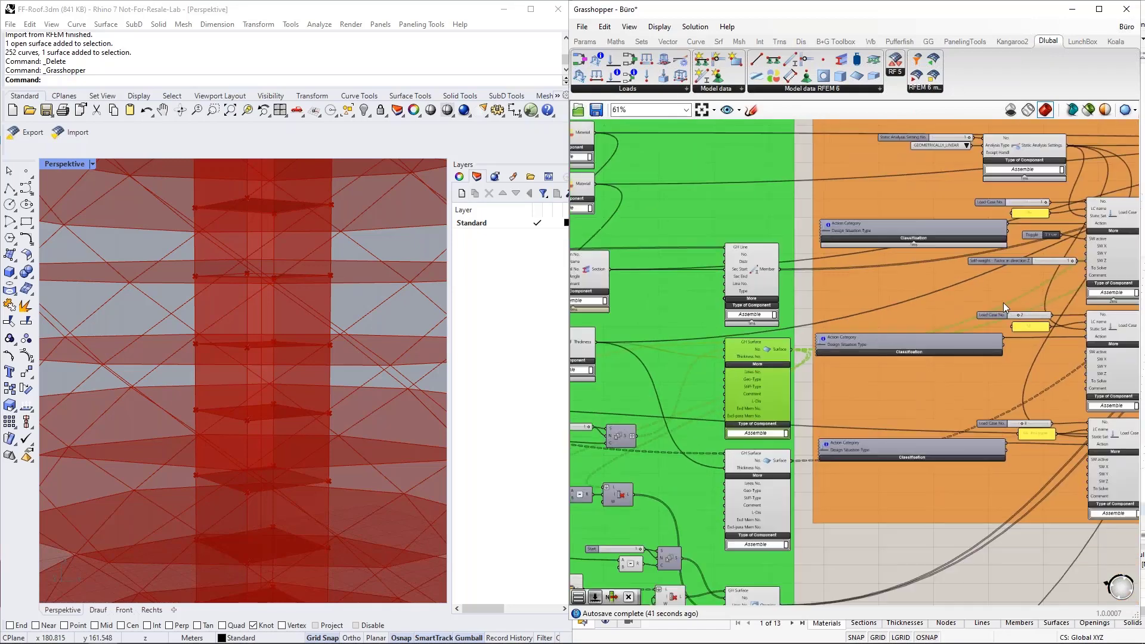
scroll(800, 369, "up", 4)
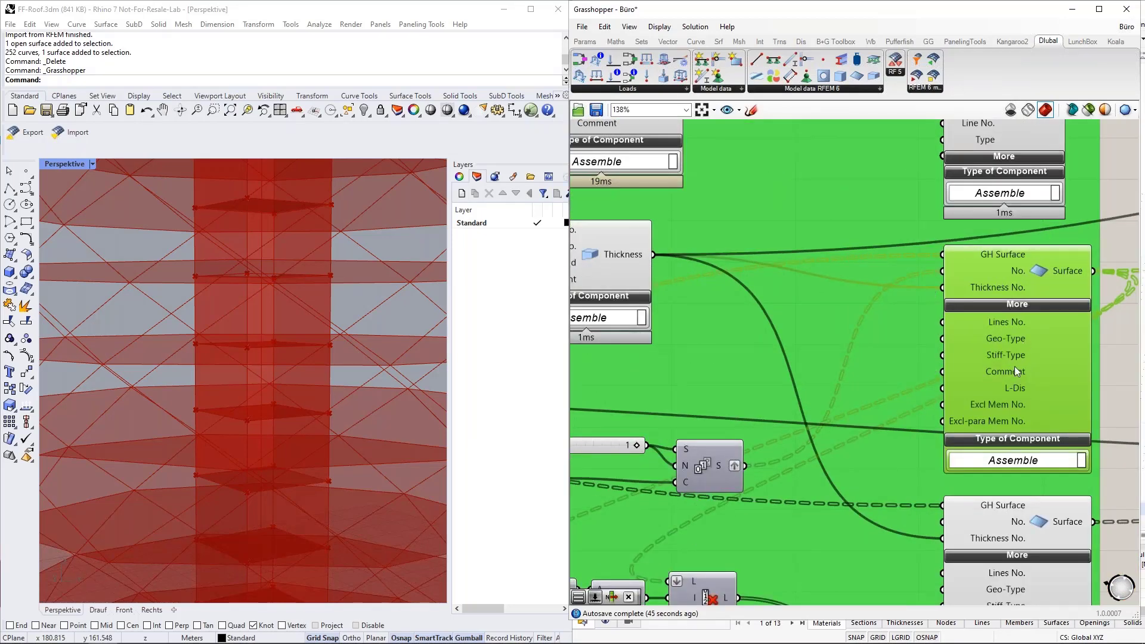
left_click(1125, 360)
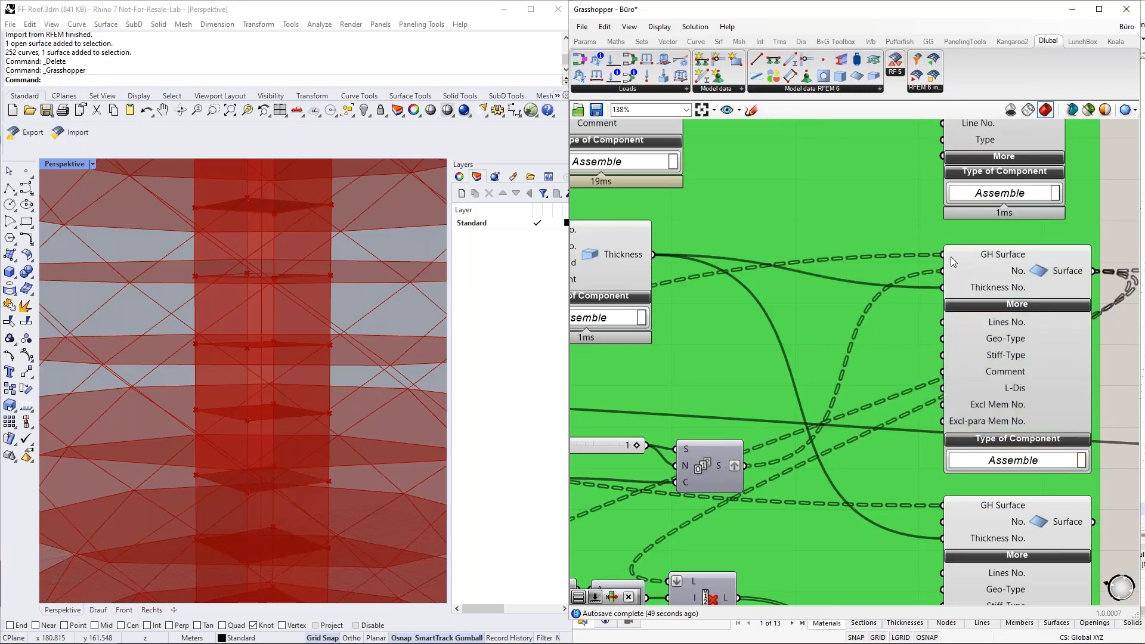
mouse_move(951, 256)
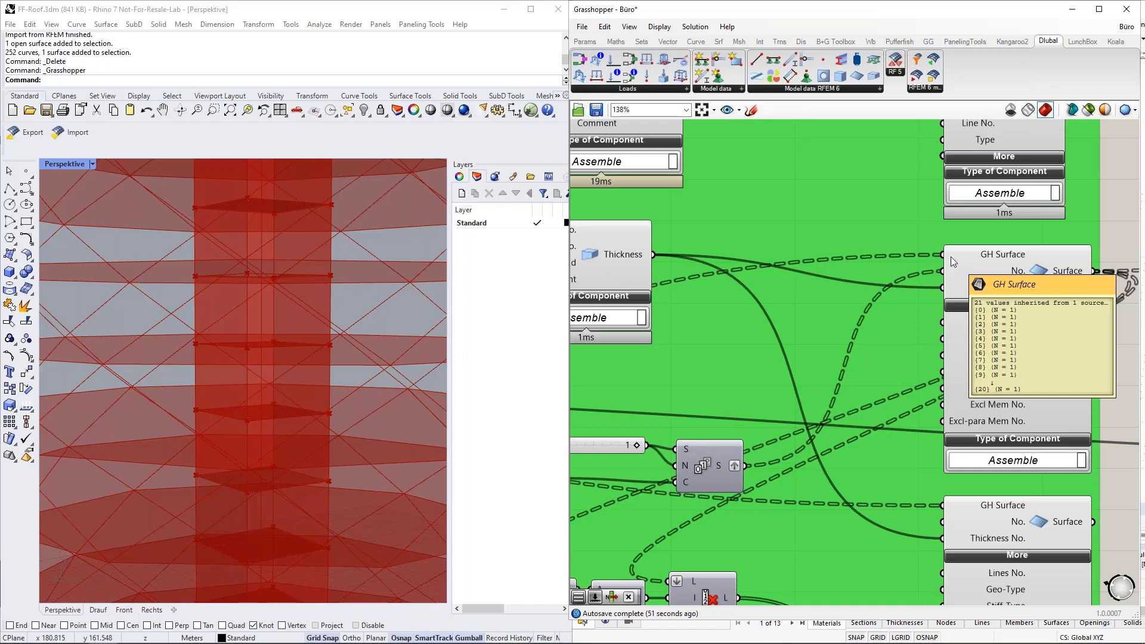
left_click(1050, 277)
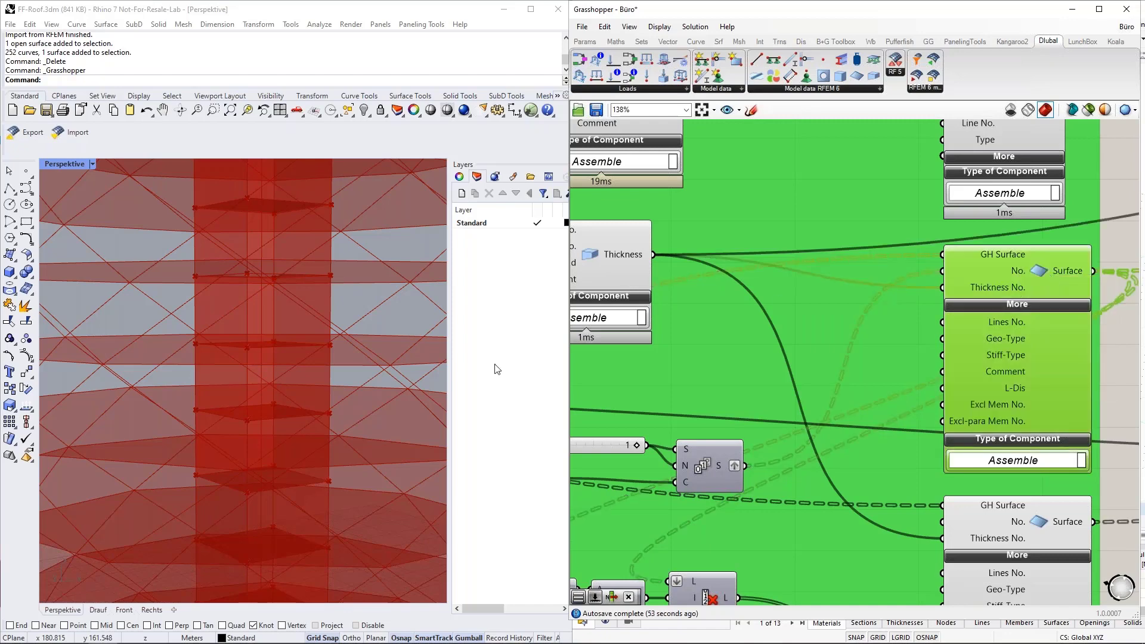
scroll(341, 366, "down", 1)
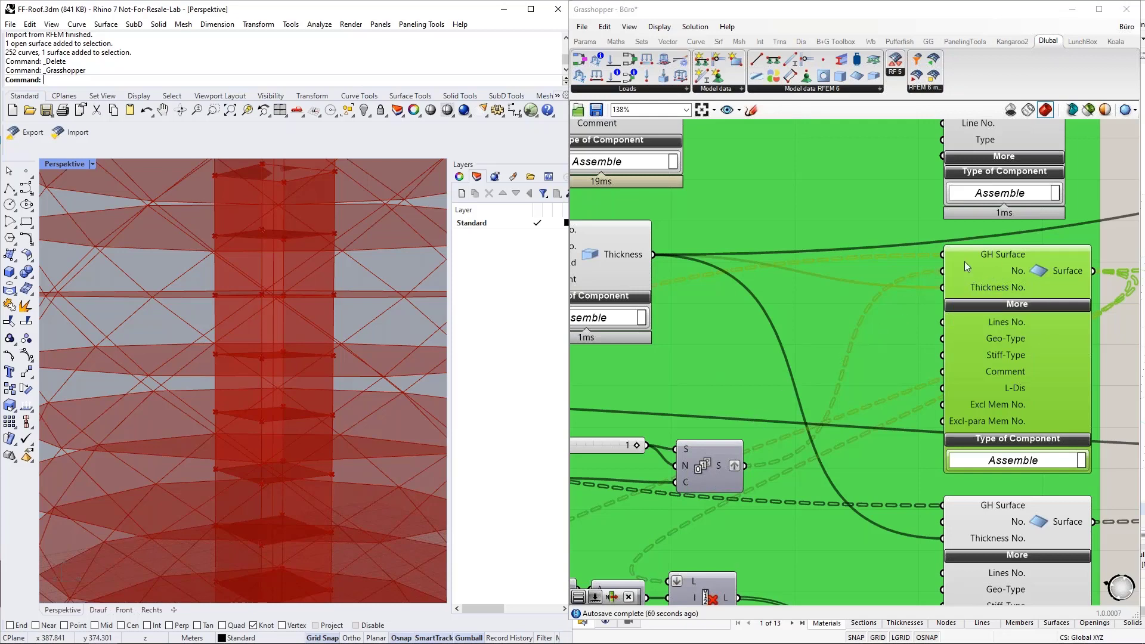
scroll(1094, 272, "down", 2)
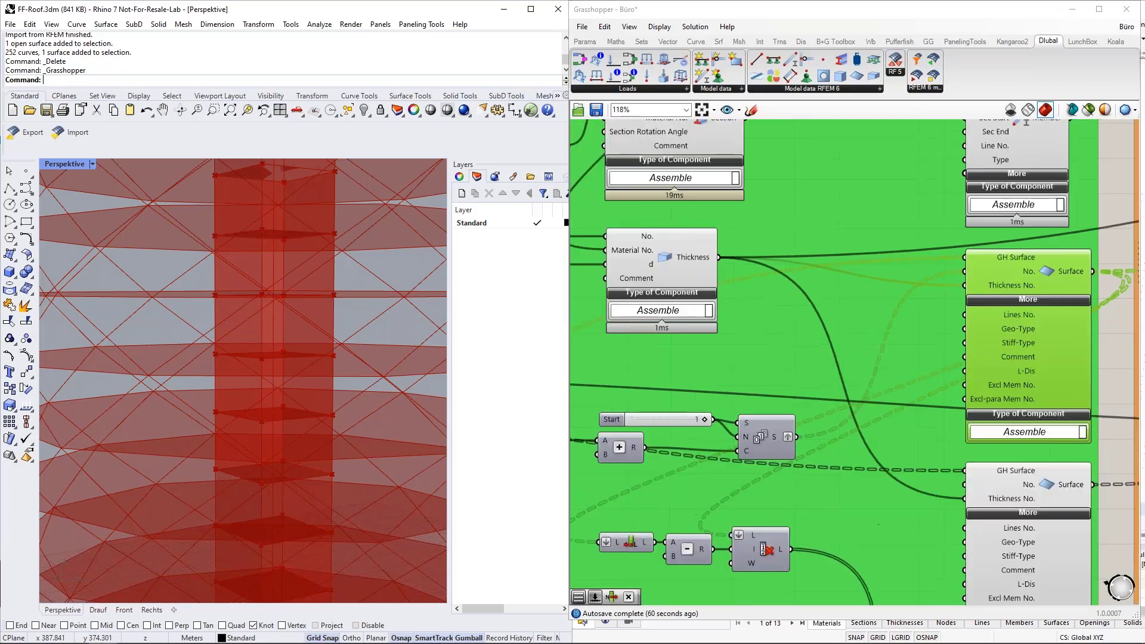
right_click_drag(1108, 282, 819, 316)
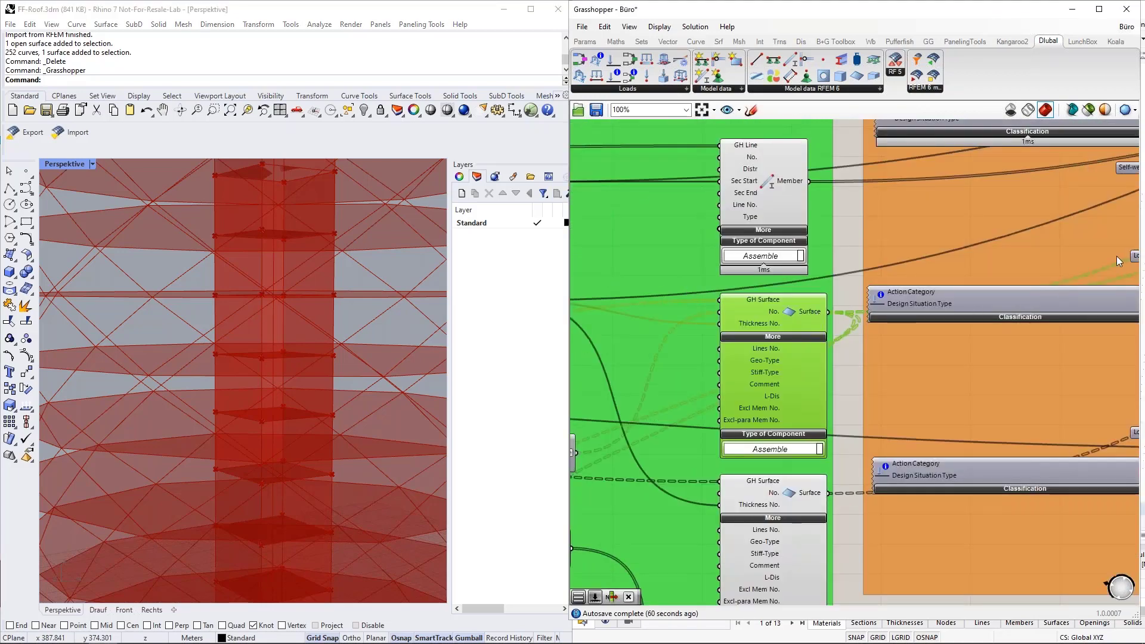
right_click_drag(916, 342, 1053, 271)
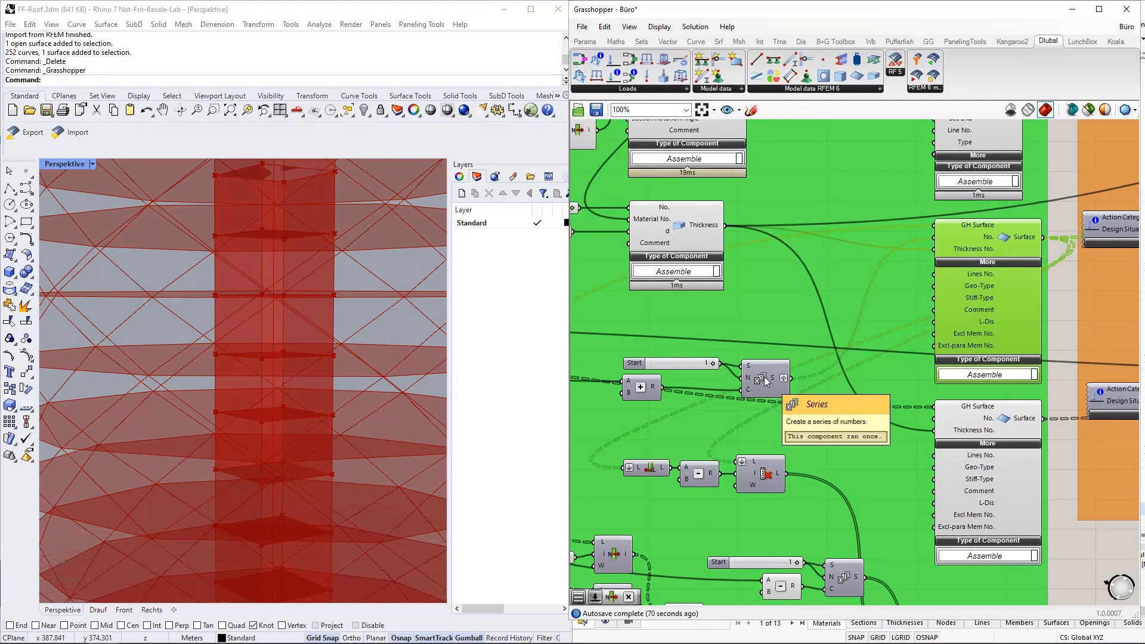
scroll(762, 378, "down", 3)
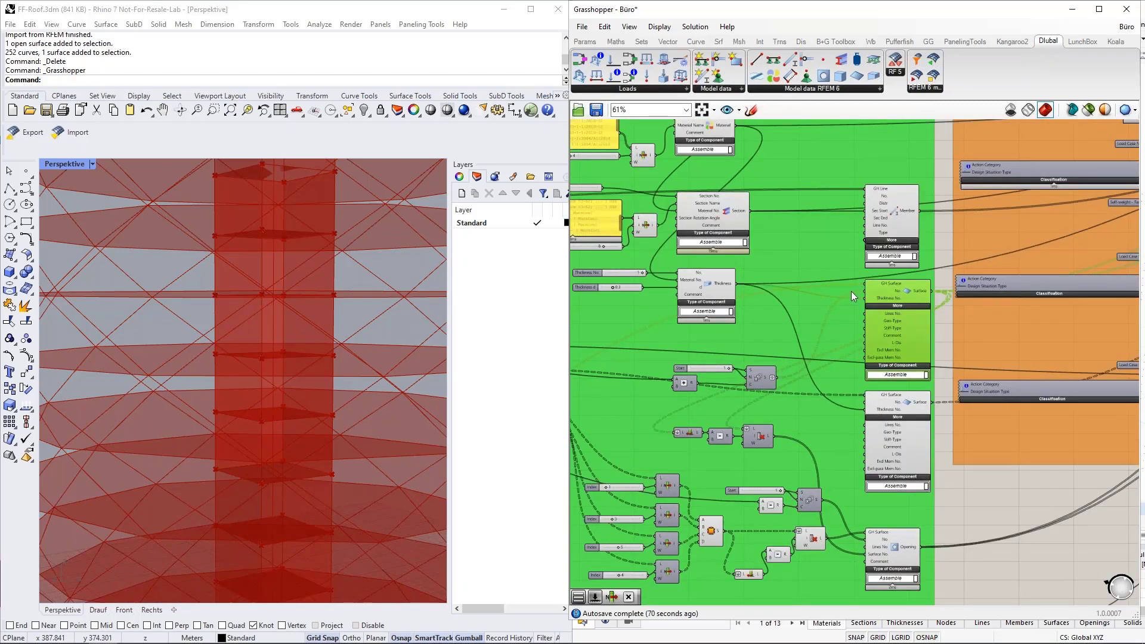
scroll(799, 293, "down", 1)
scroll(776, 292, "down", 3)
right_click_drag(1054, 394, 896, 457)
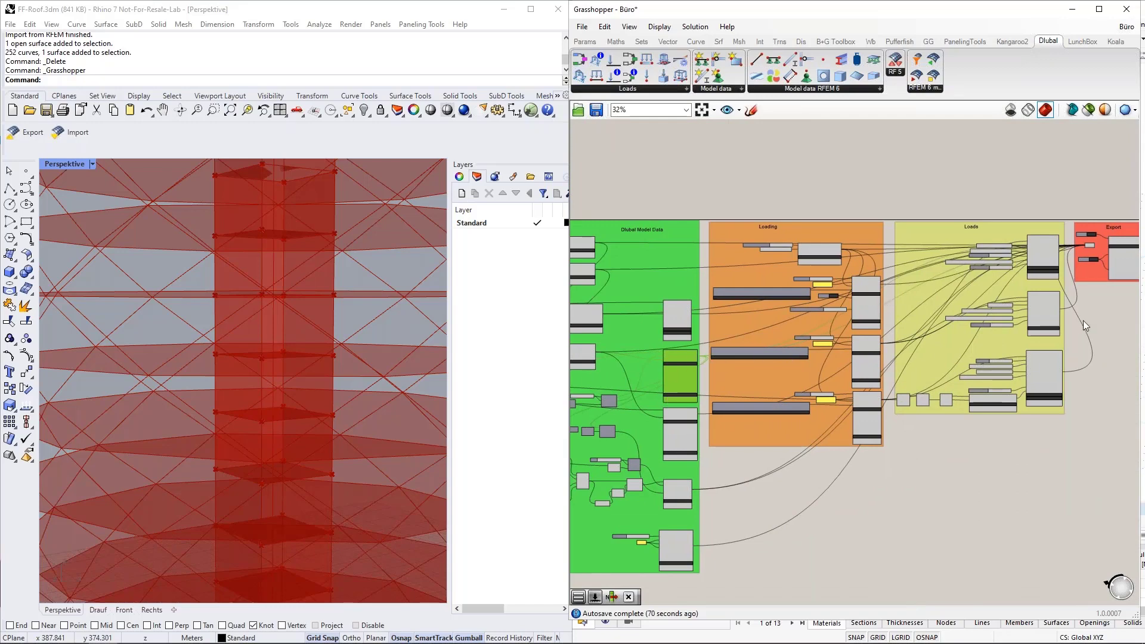
scroll(967, 325, "up", 5)
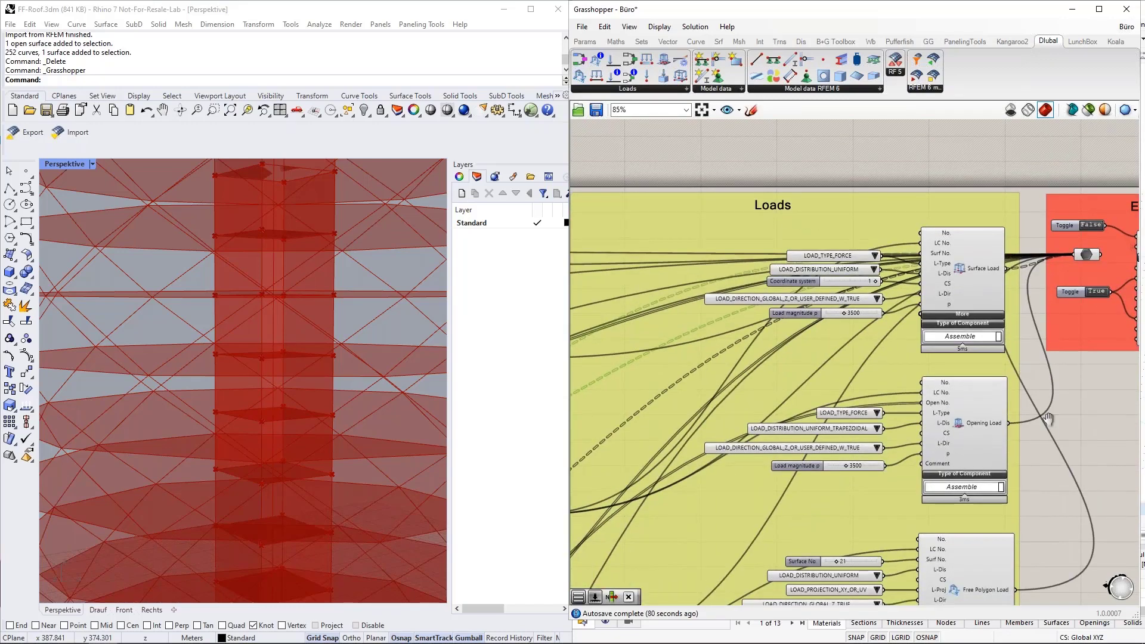
right_click_drag(1048, 420, 1024, 216)
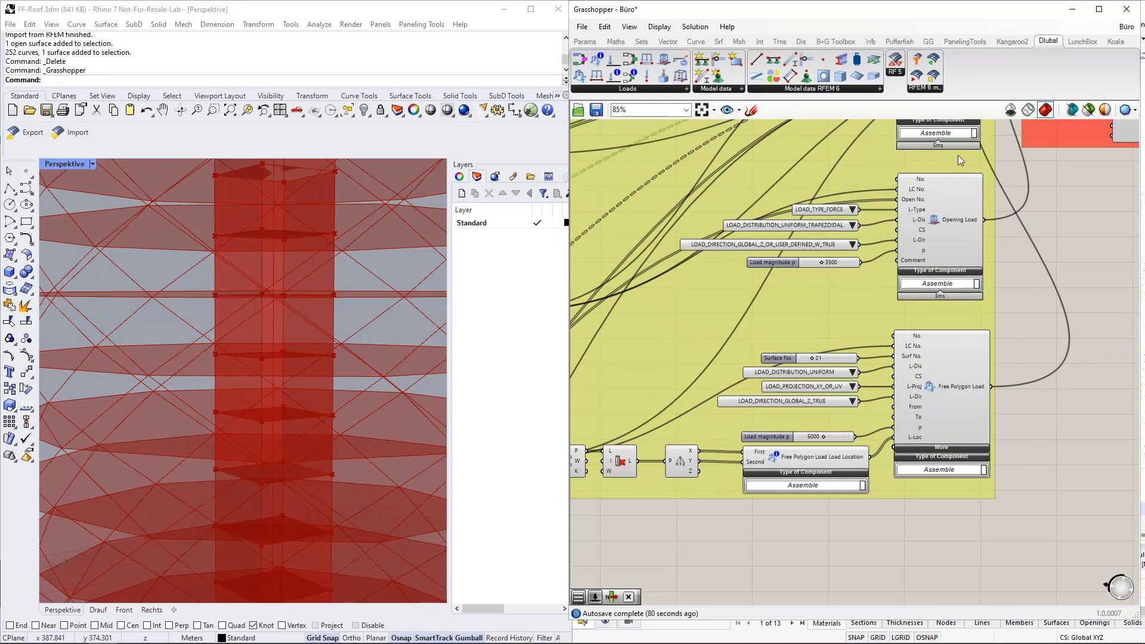
left_click(963, 387)
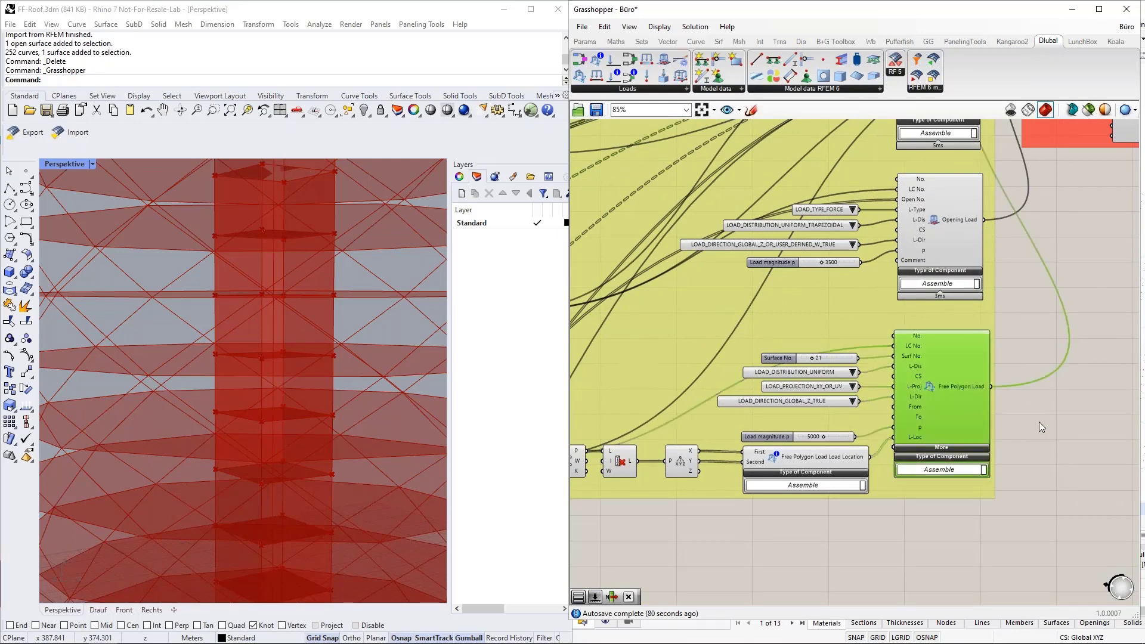
right_click_drag(1045, 334, 955, 498)
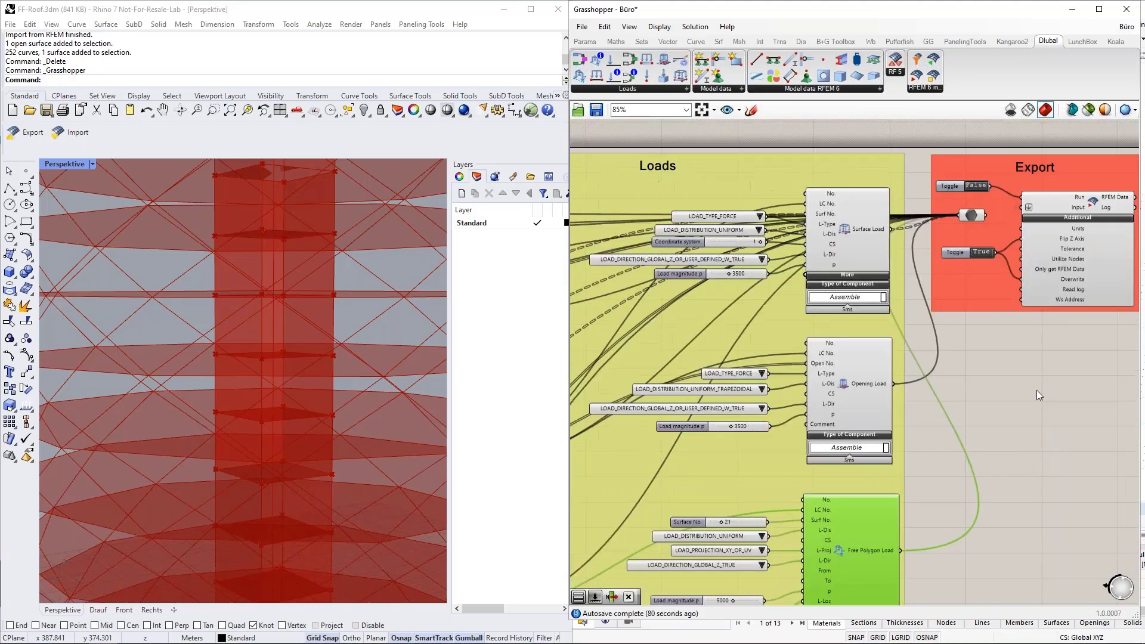
right_click_drag(1109, 365, 952, 482)
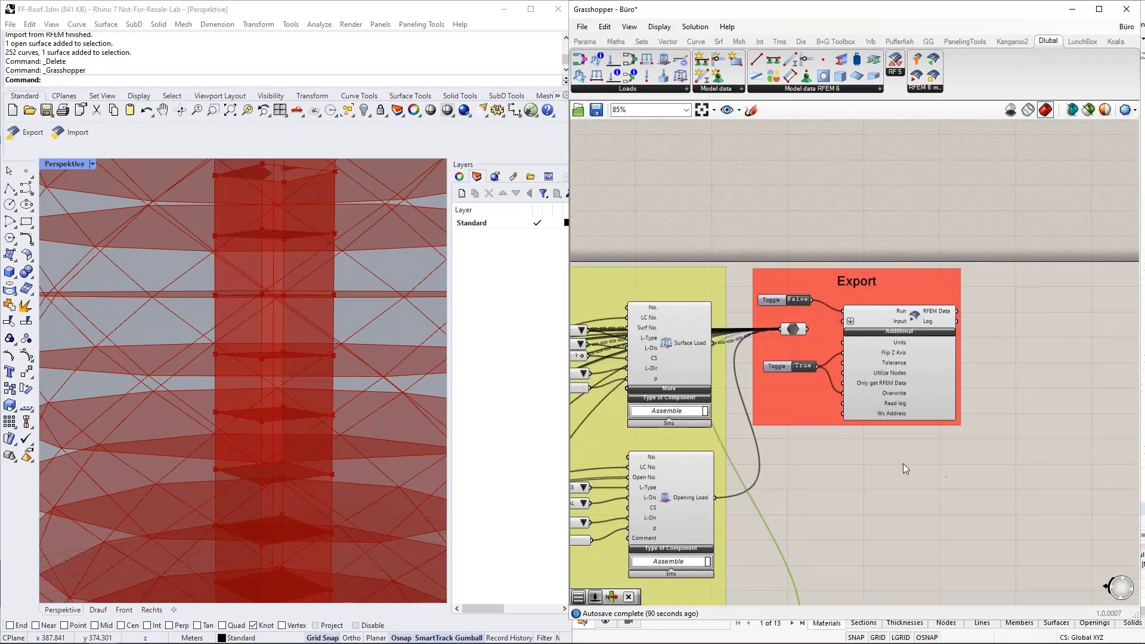
Step: Select the RFEM Data component and its Data parameter, then drag the parameter down-left toward the Opening component
scroll(857, 451, "up", 3)
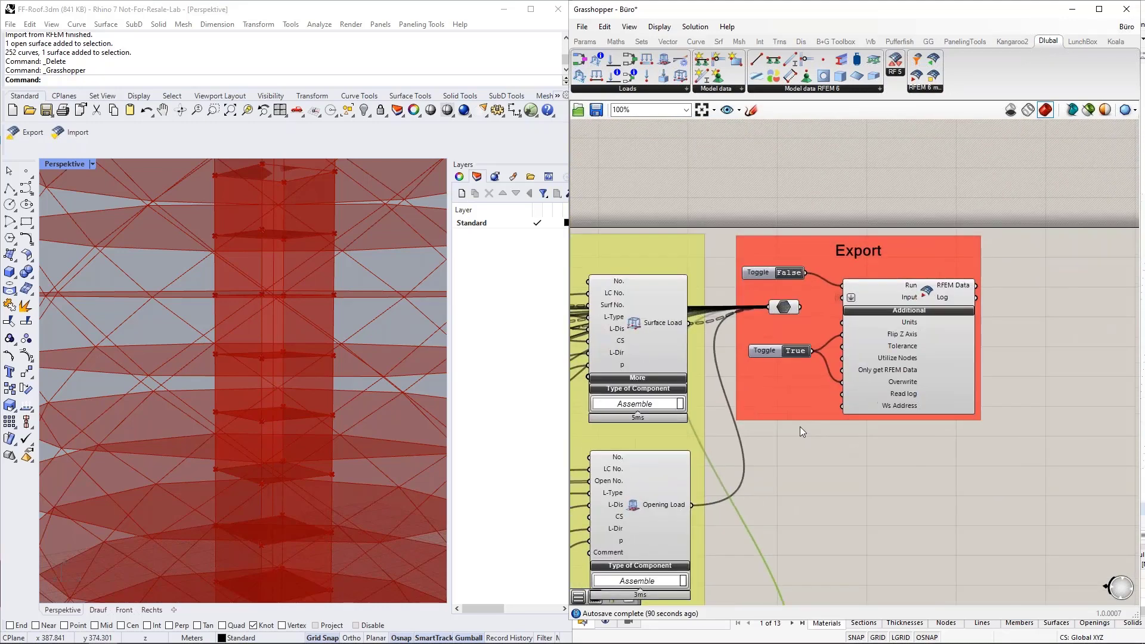
right_click_drag(821, 477, 883, 481)
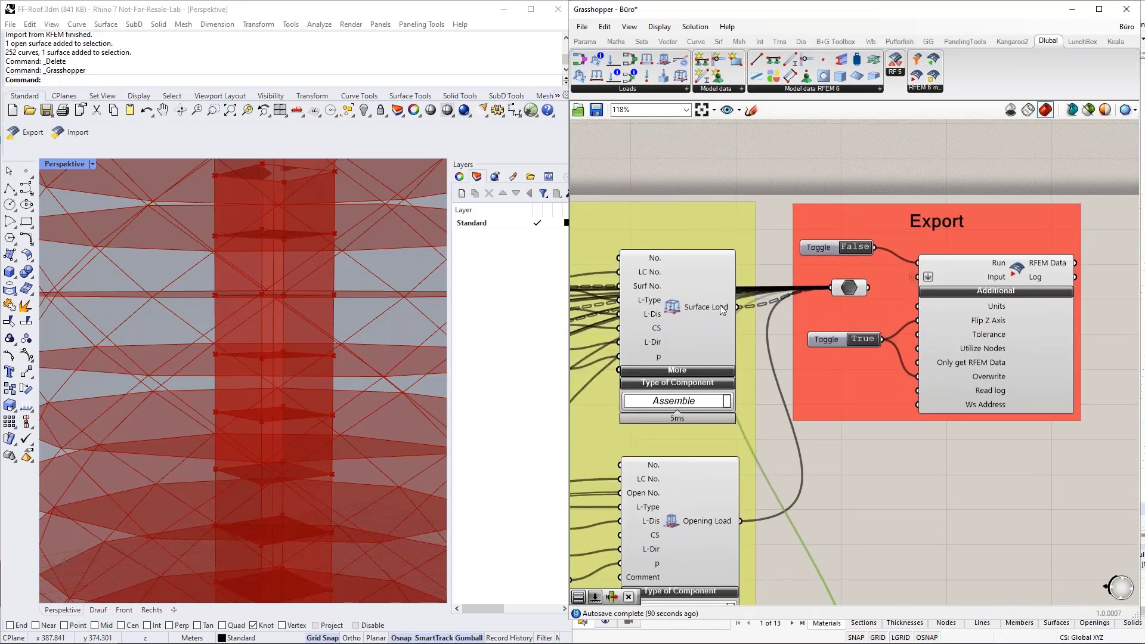
left_click(974, 331)
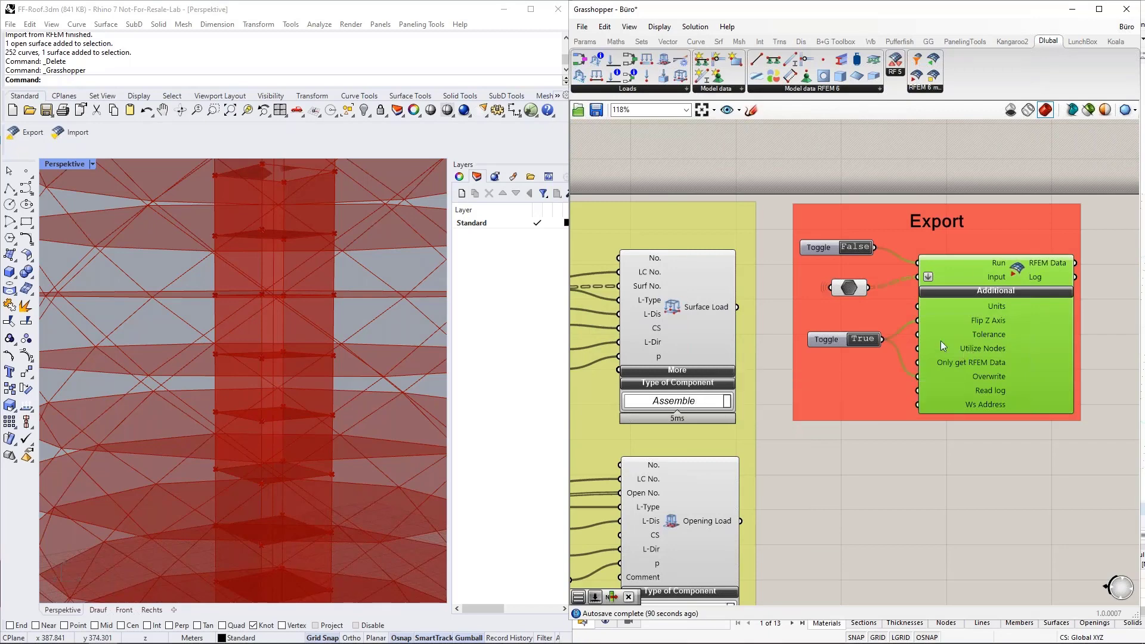
left_click(852, 290)
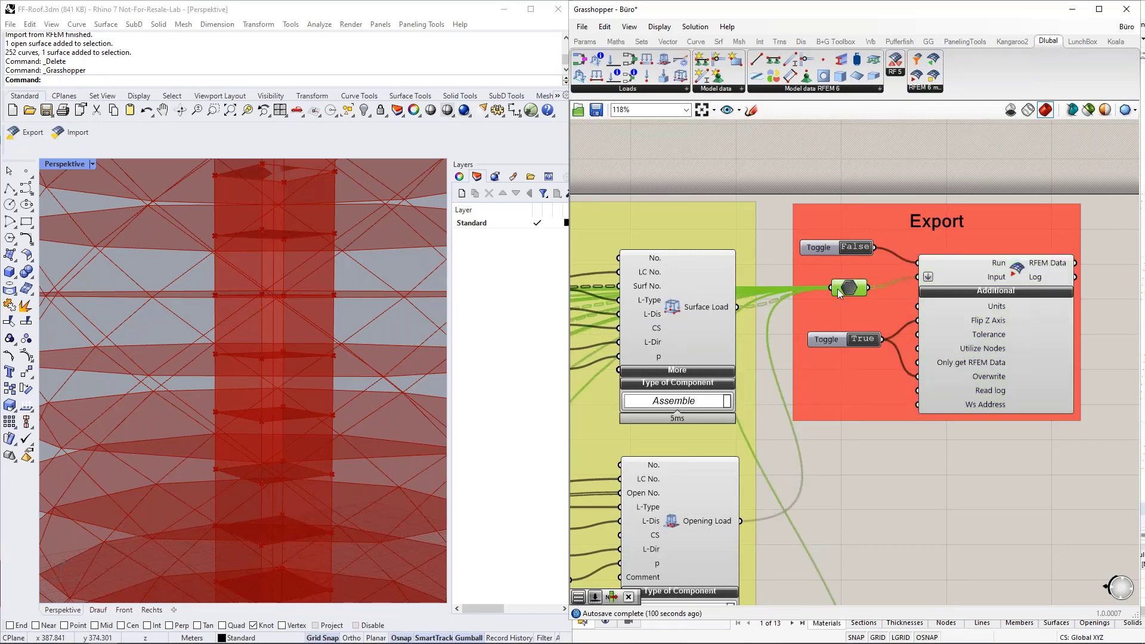
mouse_move(847, 289)
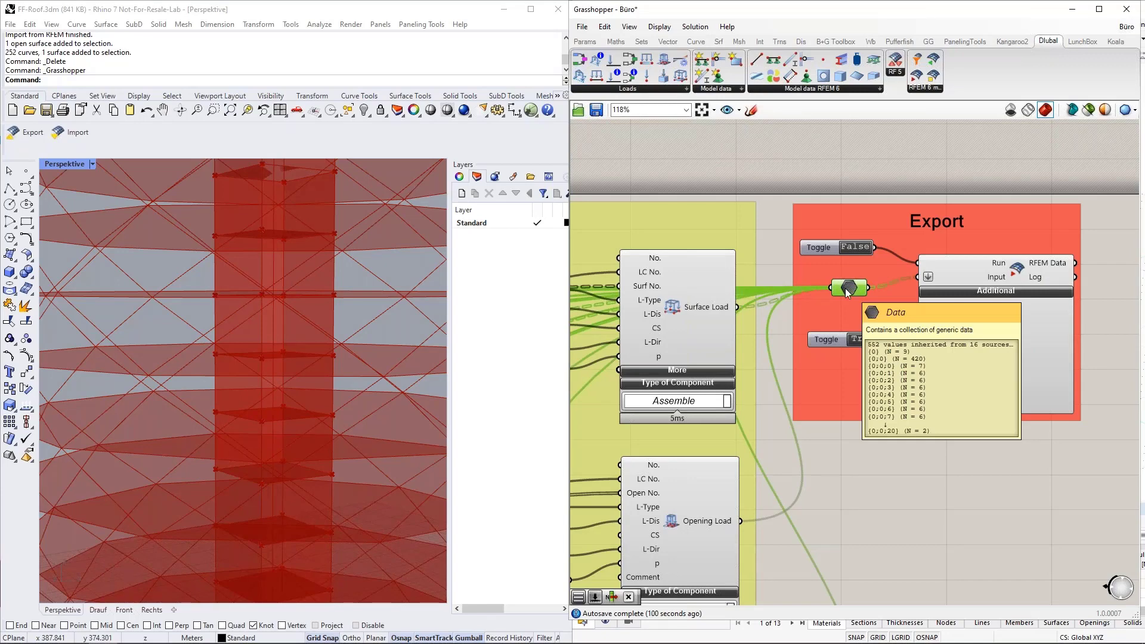
scroll(846, 290, "down", 5)
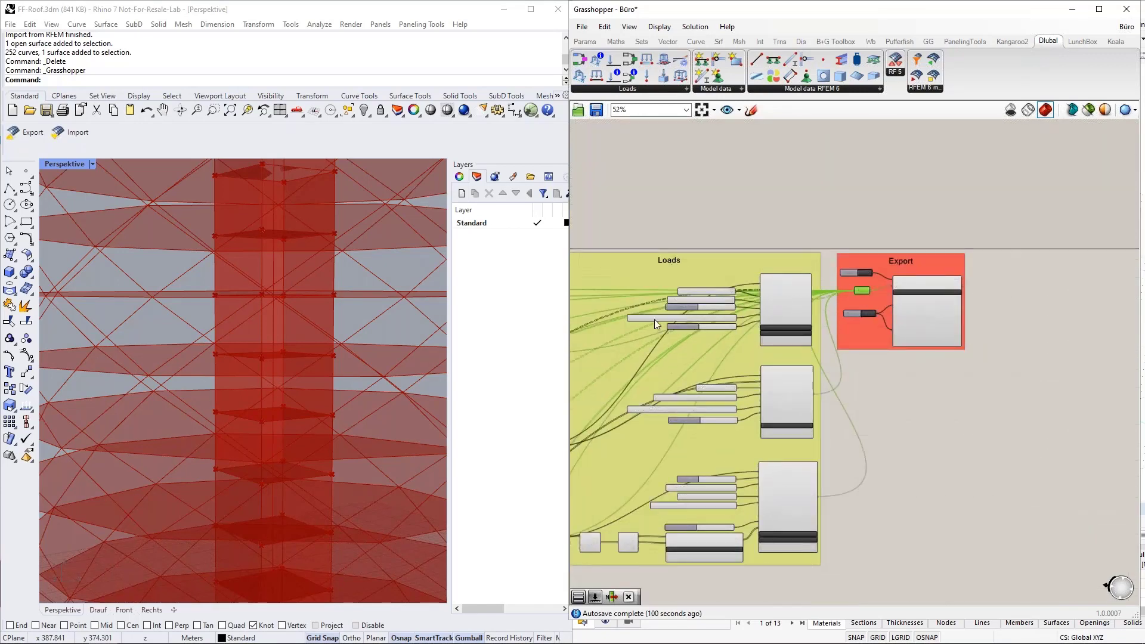
scroll(864, 289, "up", 5)
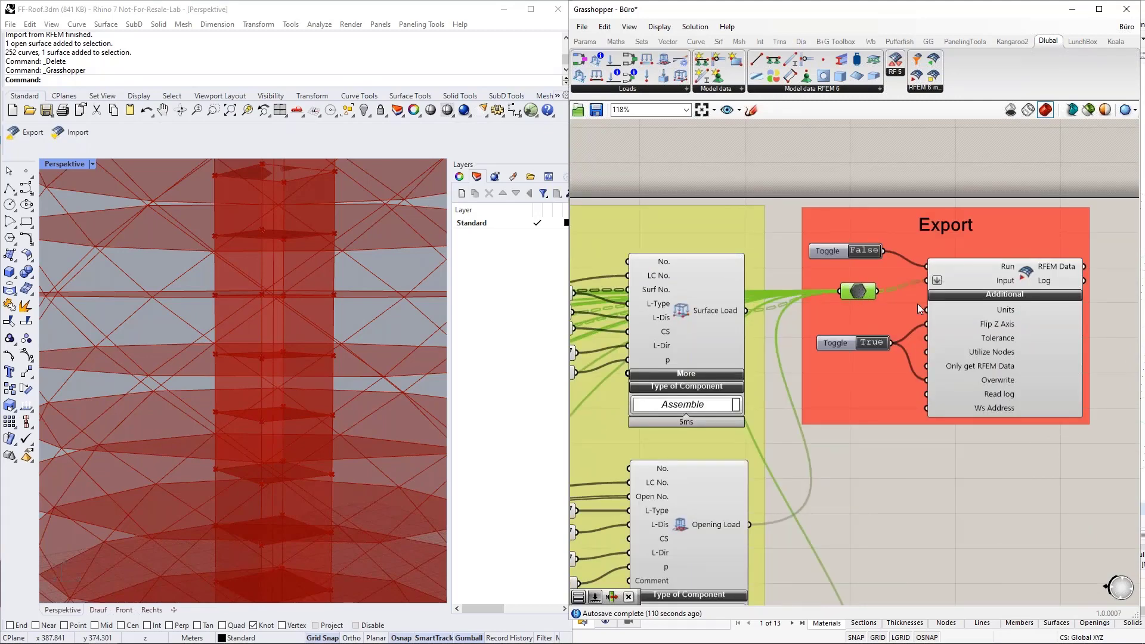
scroll(1015, 328, "down", 8)
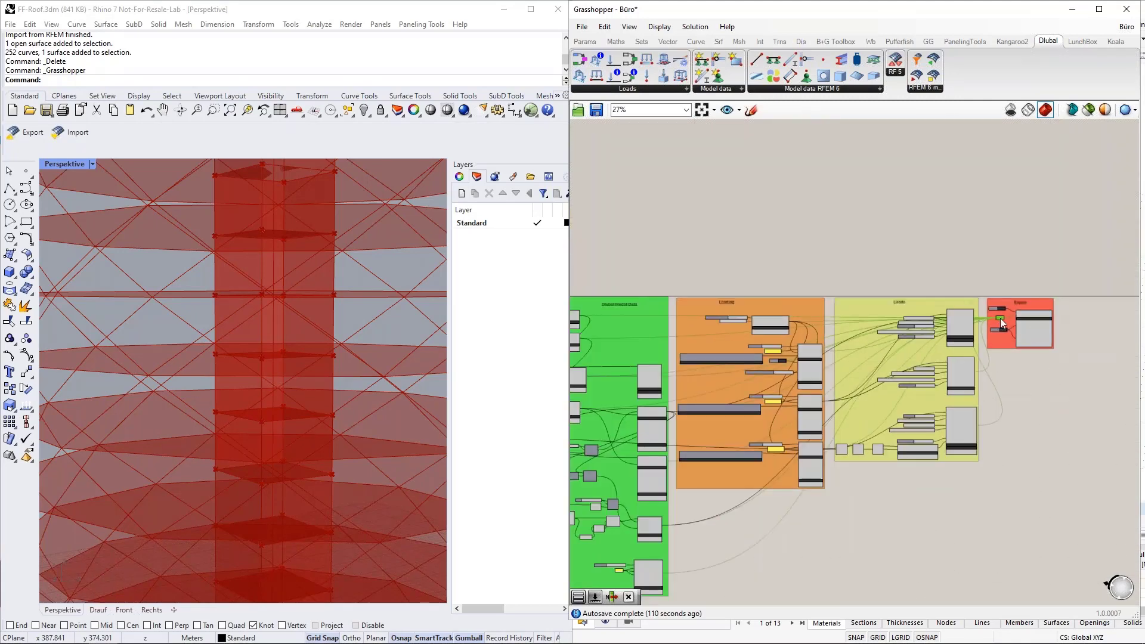
left_click_drag(980, 336, 653, 528)
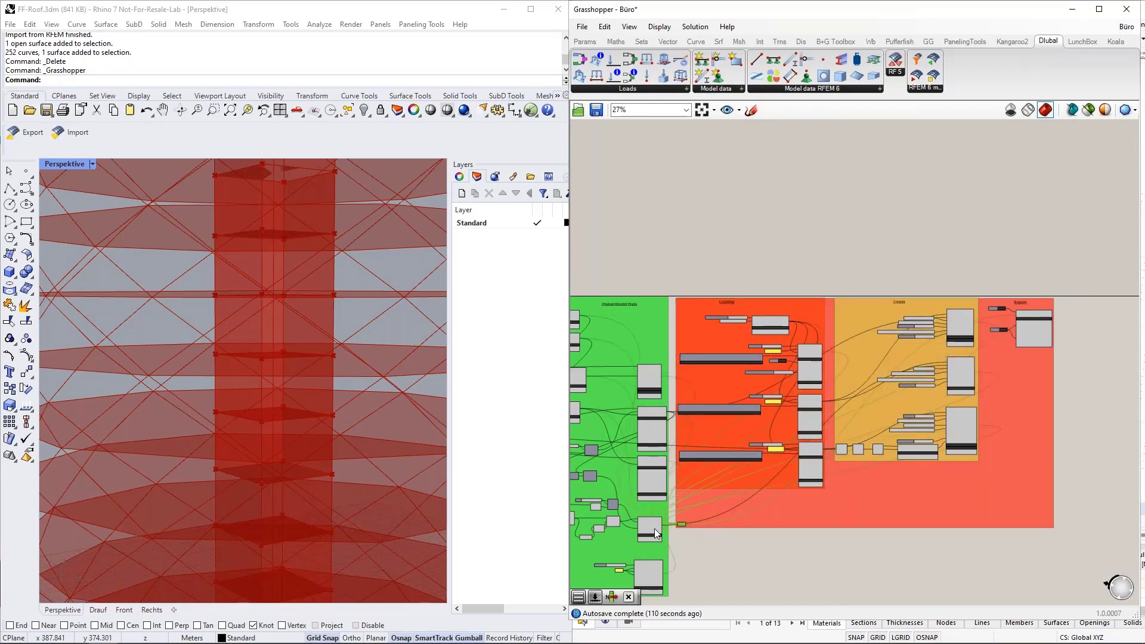
Step: Trace the Opening output wire and move the Data parameter back into the Export group beside RFEM Data
scroll(655, 529, "up", 5)
scroll(654, 529, "up", 4)
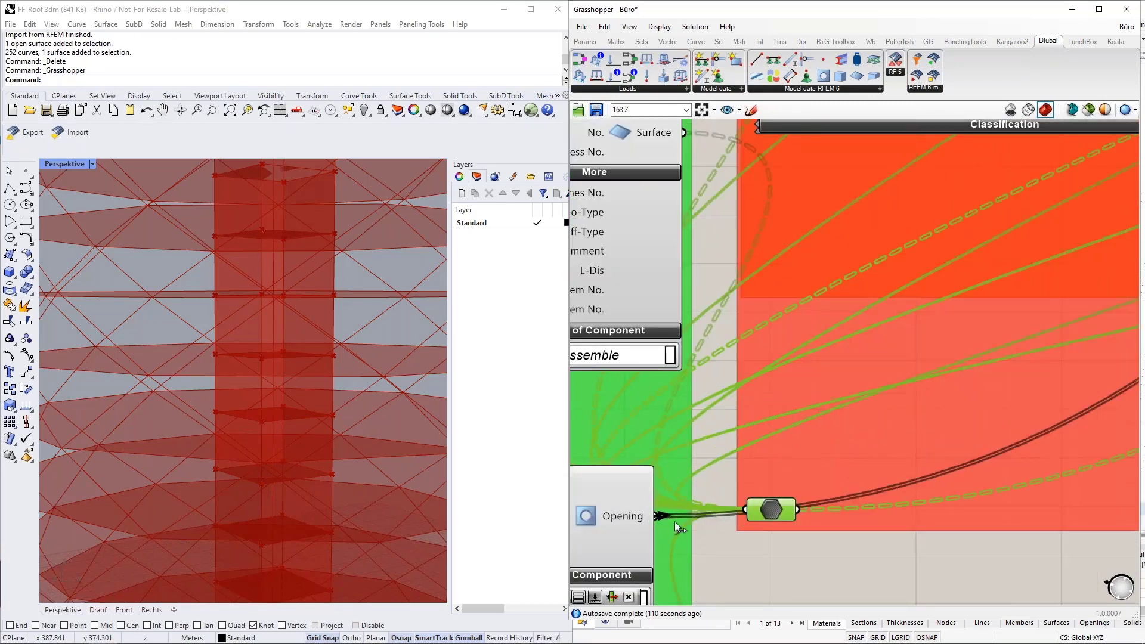
left_click_drag(746, 510, 692, 545)
scroll(616, 524, "down", 3)
scroll(608, 524, "down", 8)
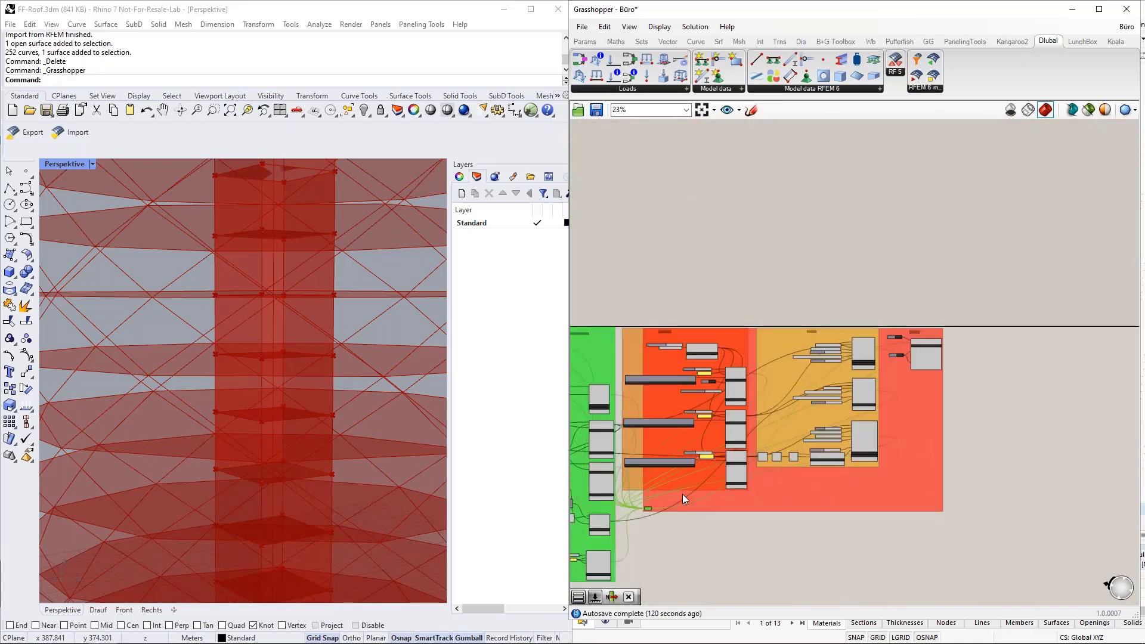
scroll(905, 350, "up", 1)
scroll(909, 350, "up", 7)
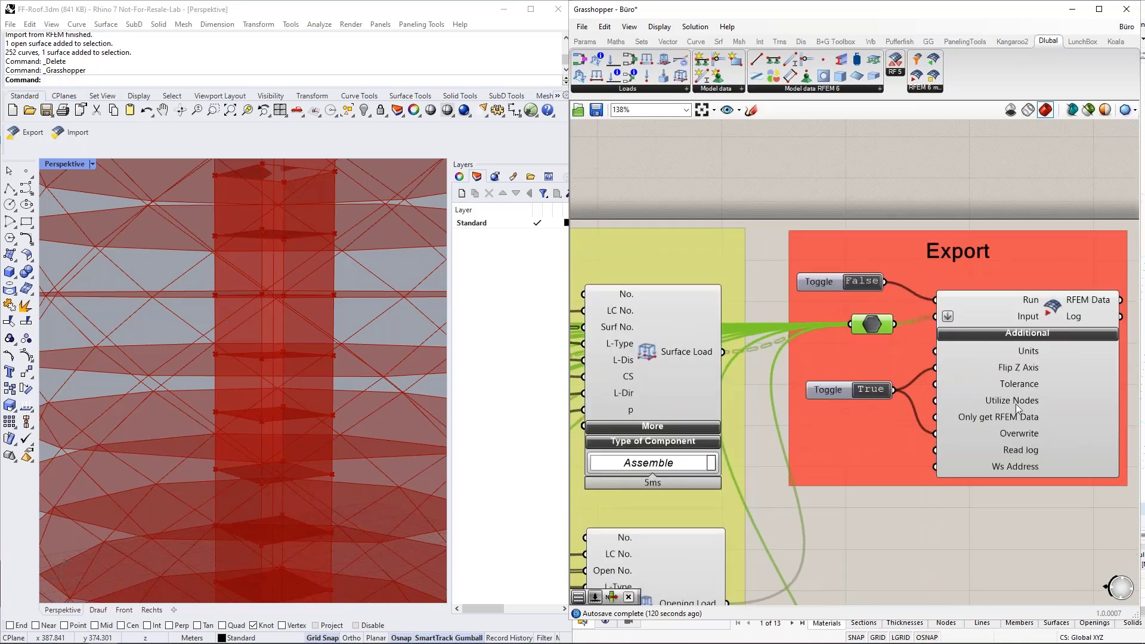
right_click_drag(981, 593, 835, 563)
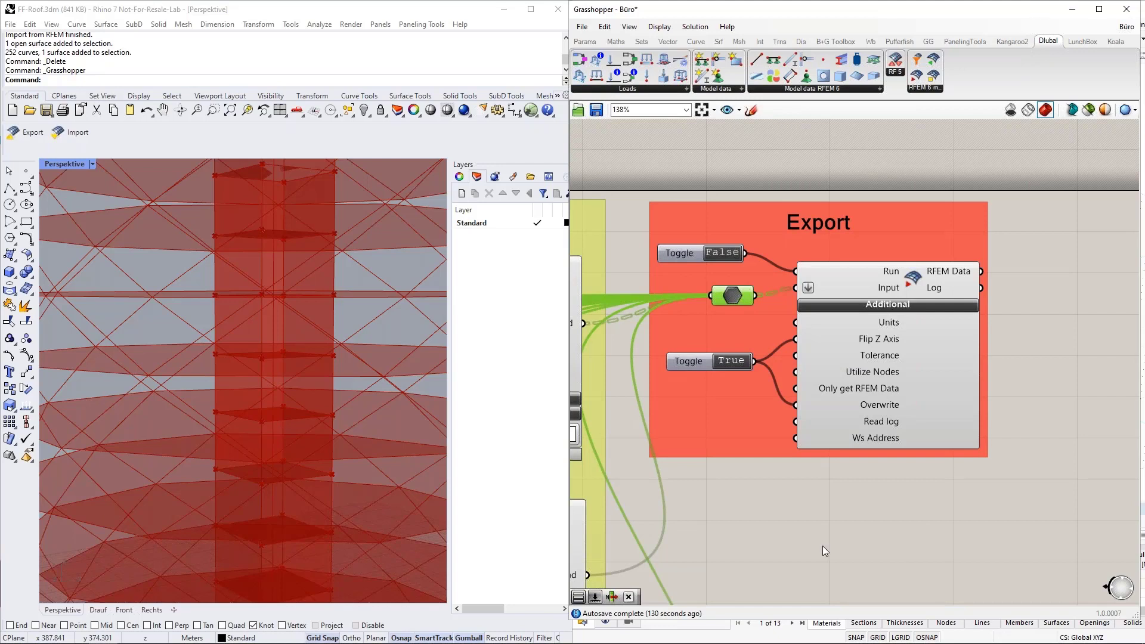
right_click_drag(777, 517, 859, 497)
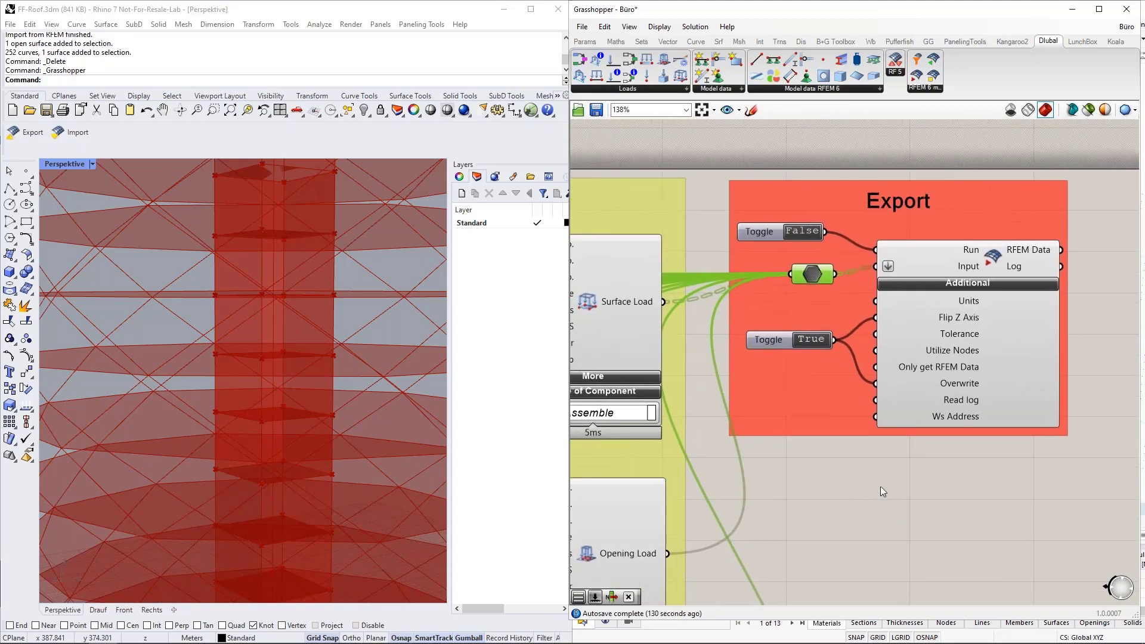
mouse_move(959, 304)
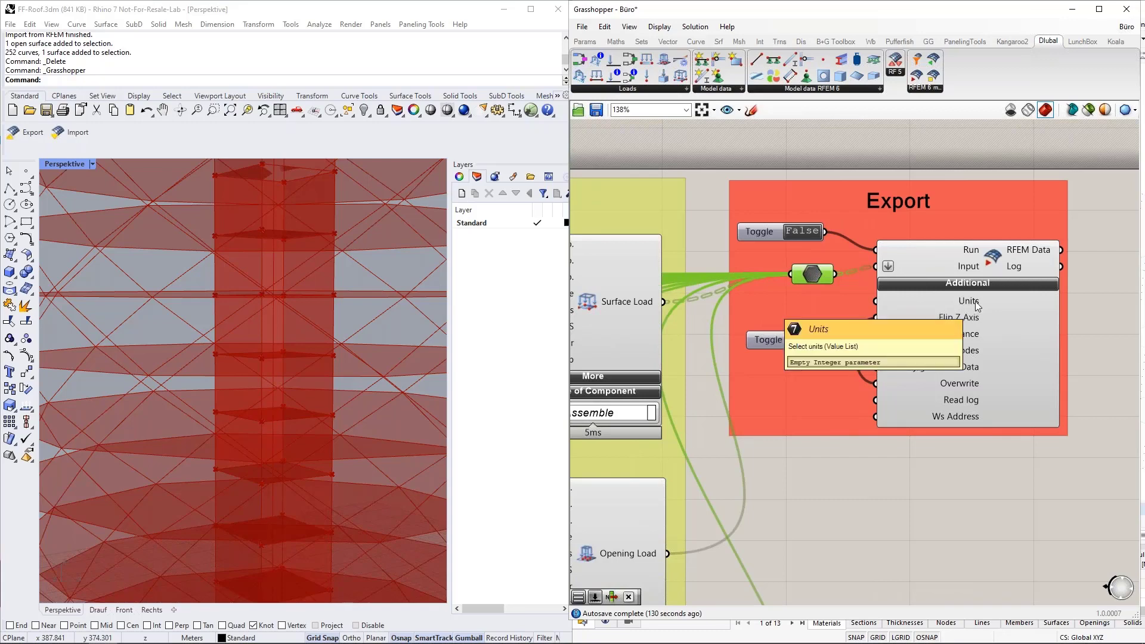
scroll(977, 306, "down", 10)
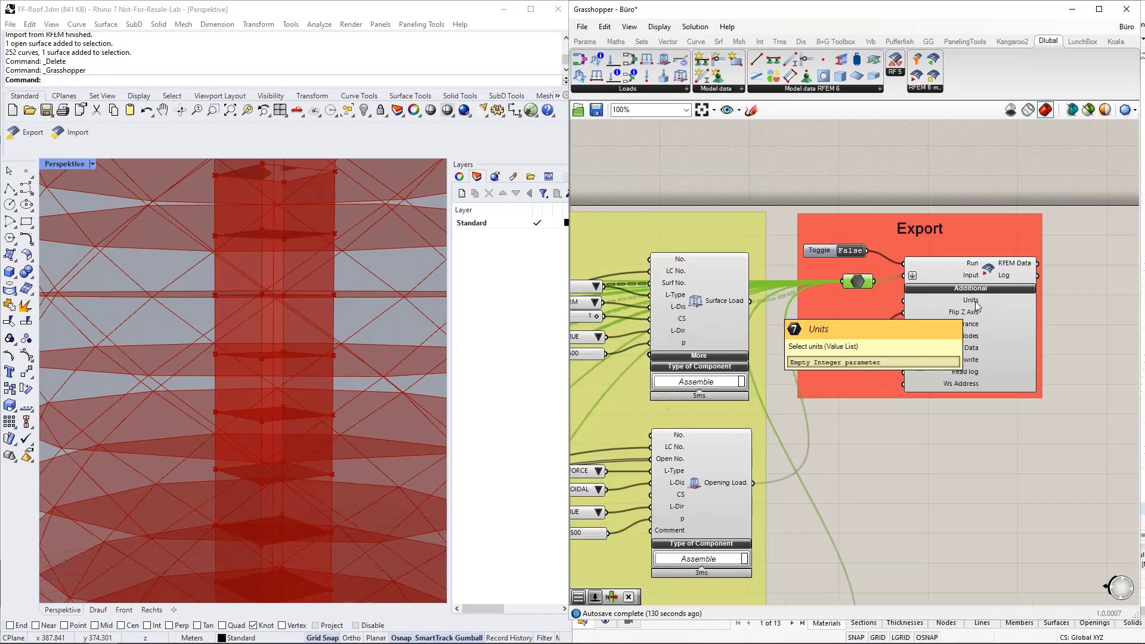
scroll(750, 324, "up", 10)
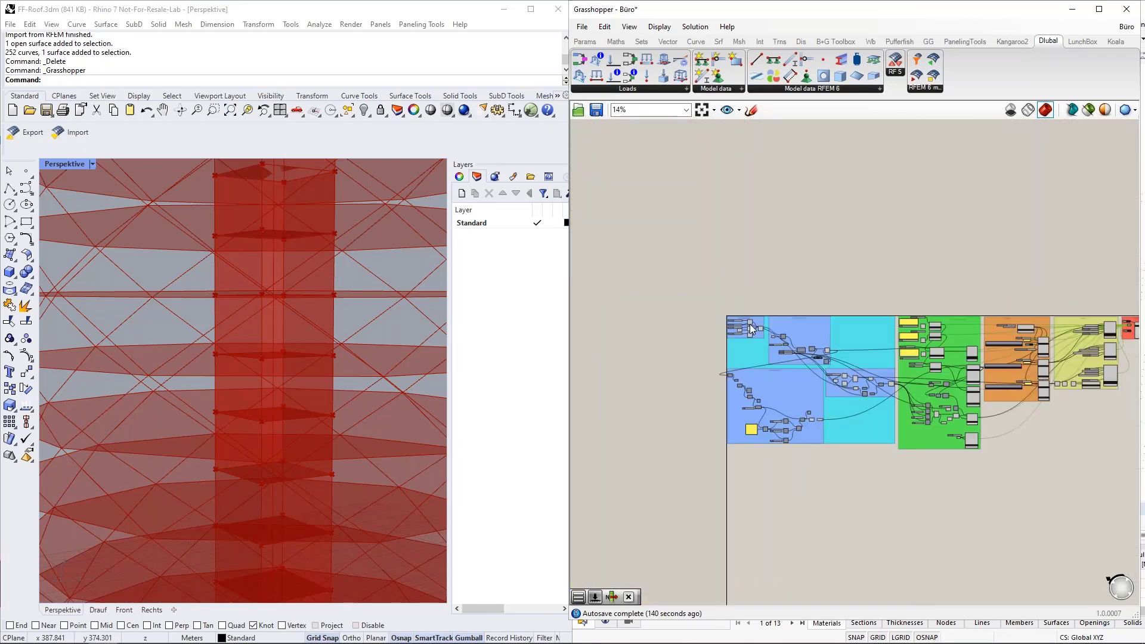
Step: Select the top and middle Construct Point components and the Circle to trace their wires, then zoom out
left_click(791, 287)
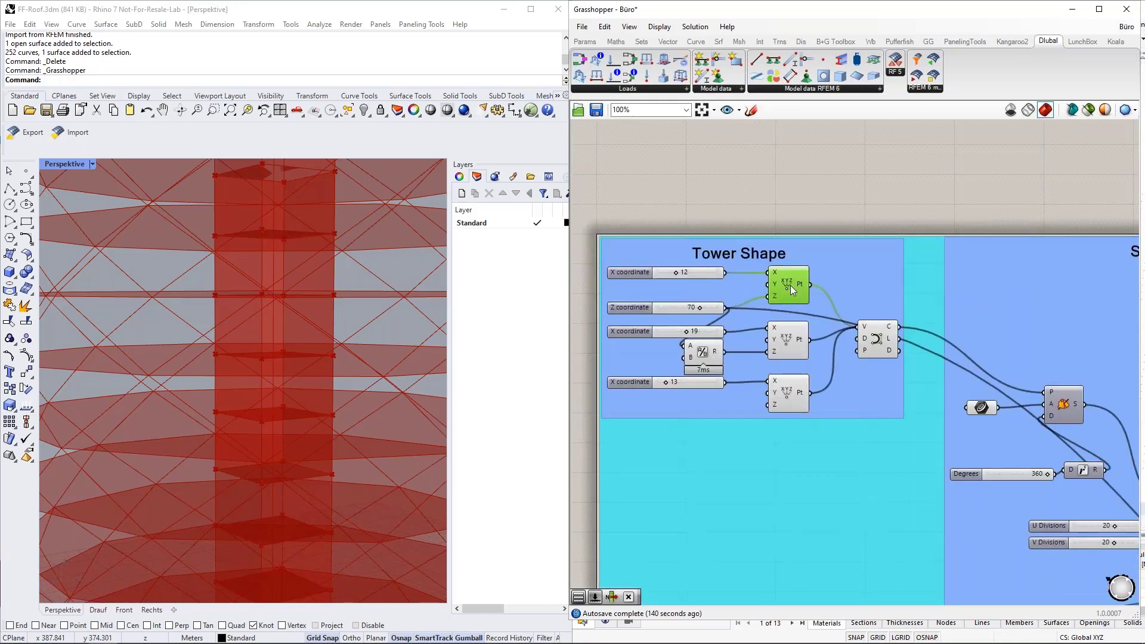
left_click(791, 344)
left_click(882, 341)
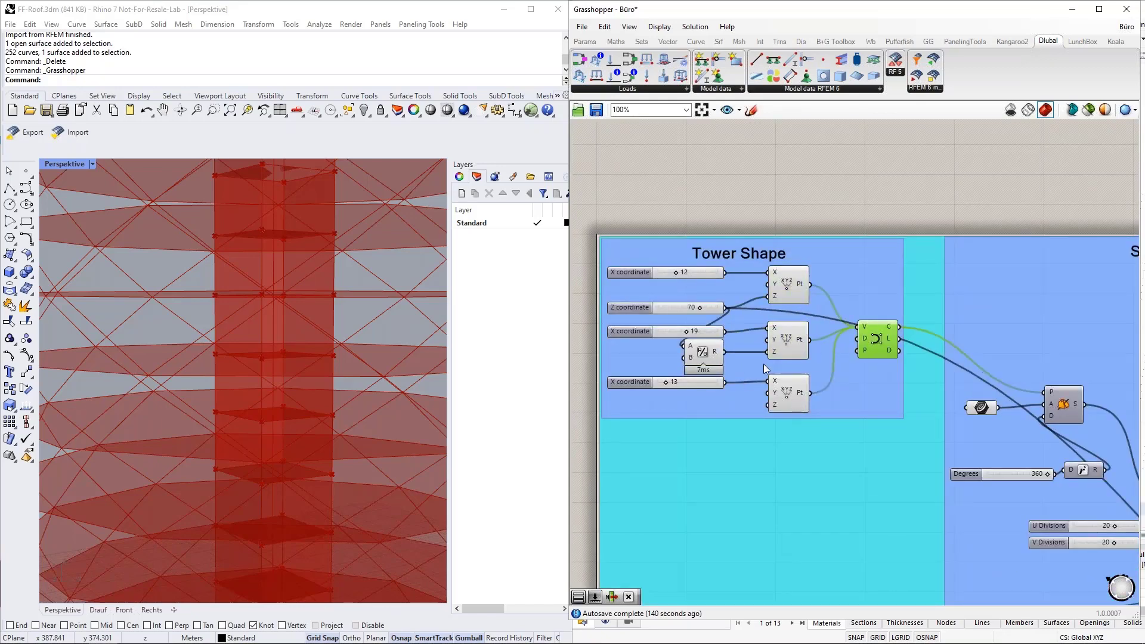
left_click(788, 287)
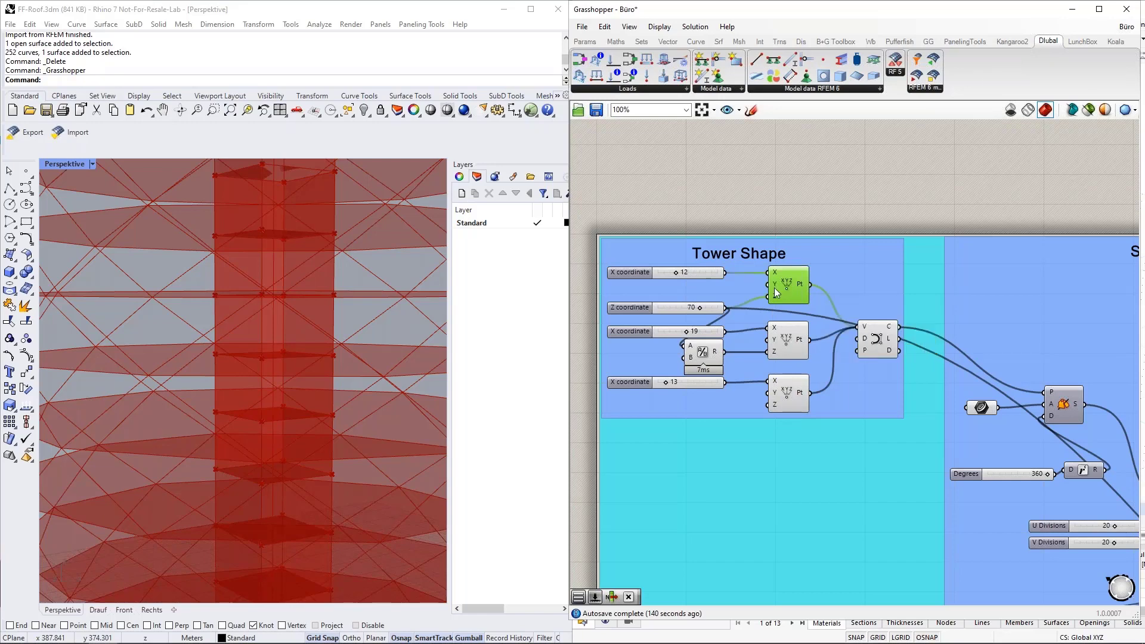
scroll(644, 271, "up", 4)
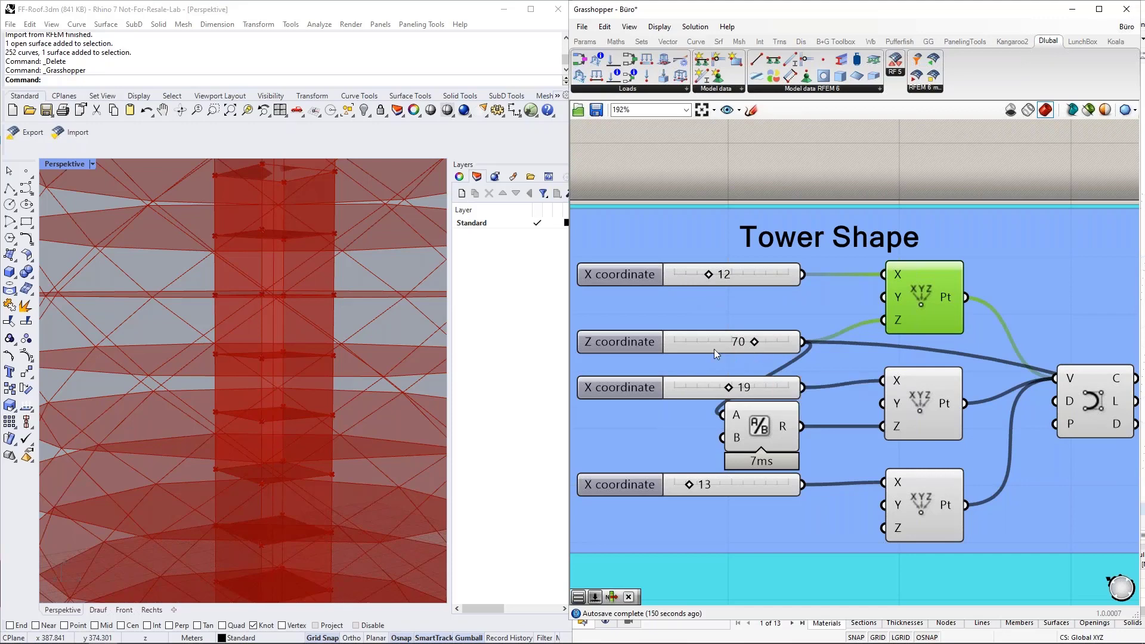
scroll(624, 340, "down", 4)
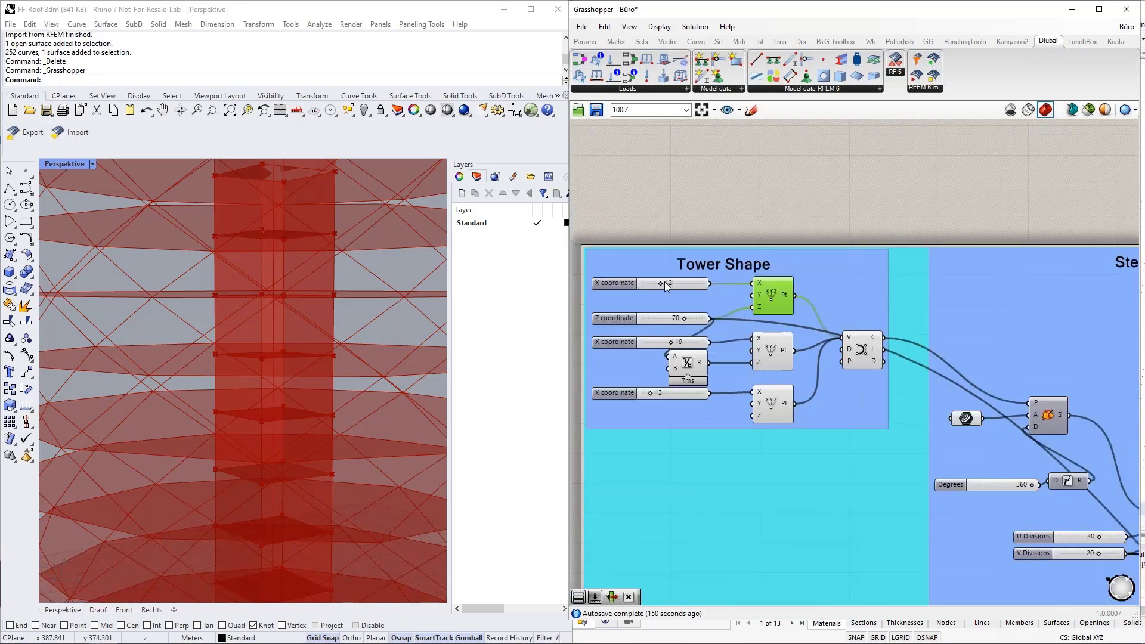
scroll(628, 268, "down", 4)
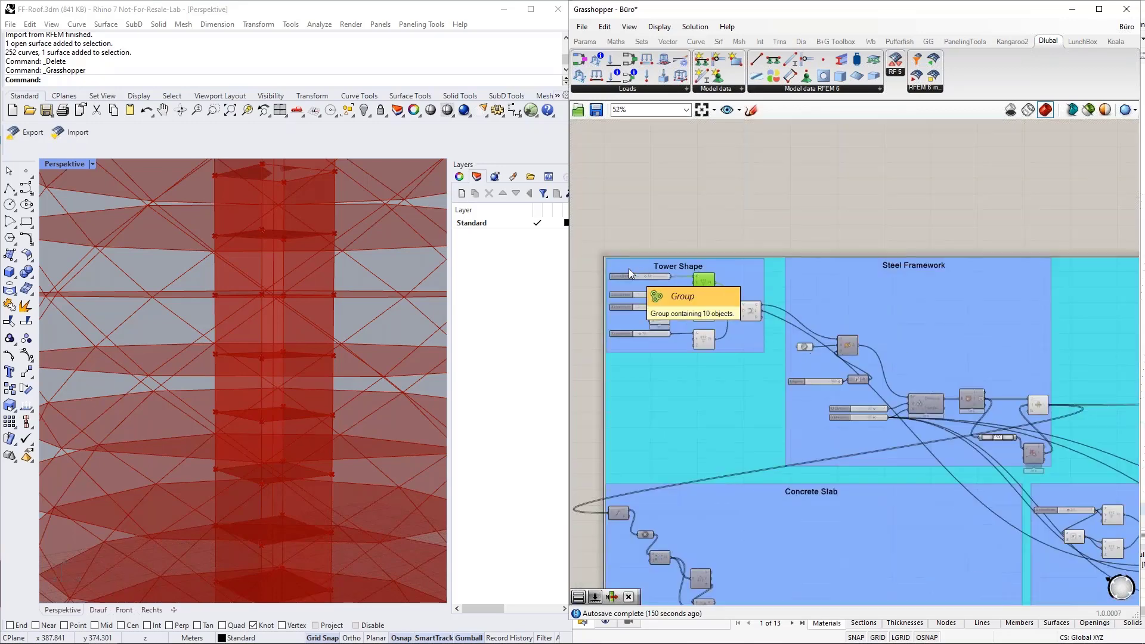
scroll(629, 268, "down", 3)
scroll(1013, 277, "up", 5)
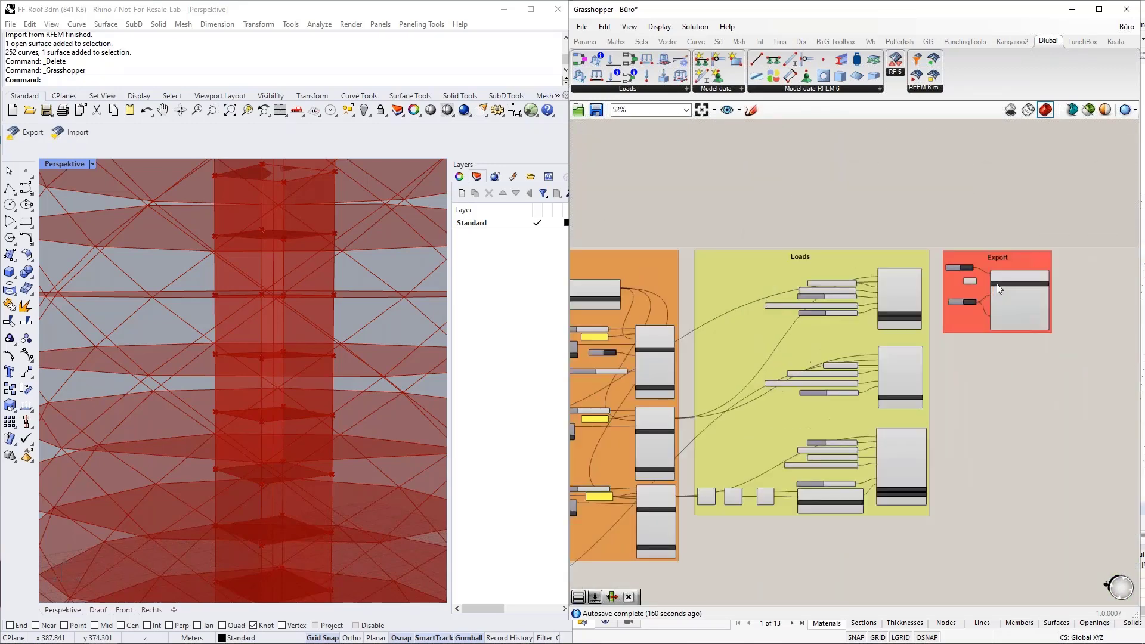
scroll(999, 288, "up", 5)
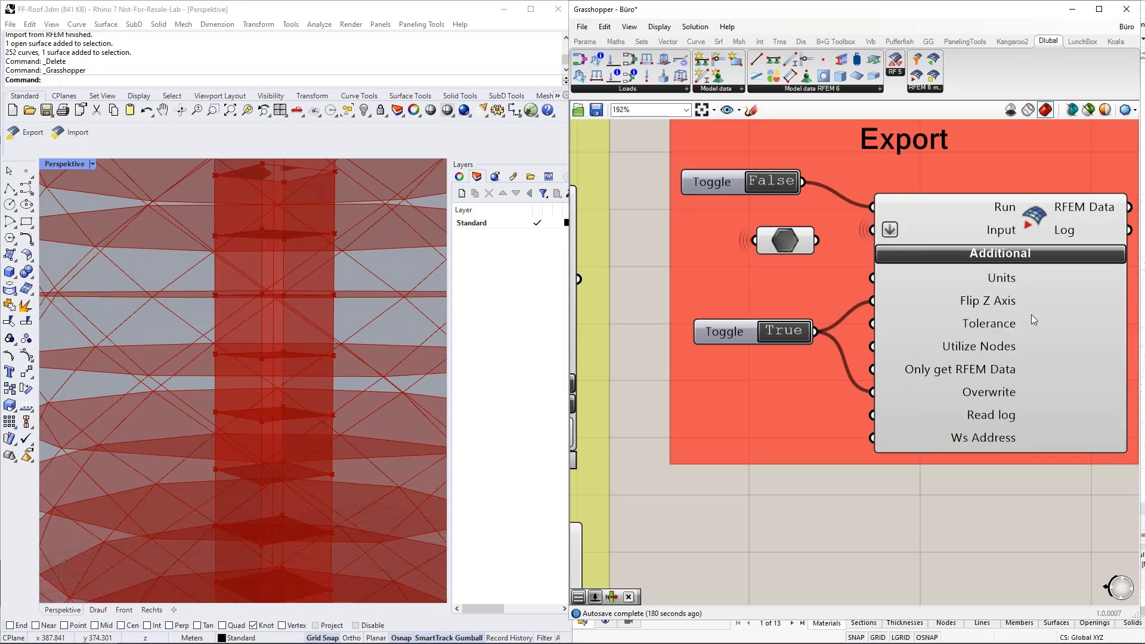
scroll(1074, 306, "down", 3)
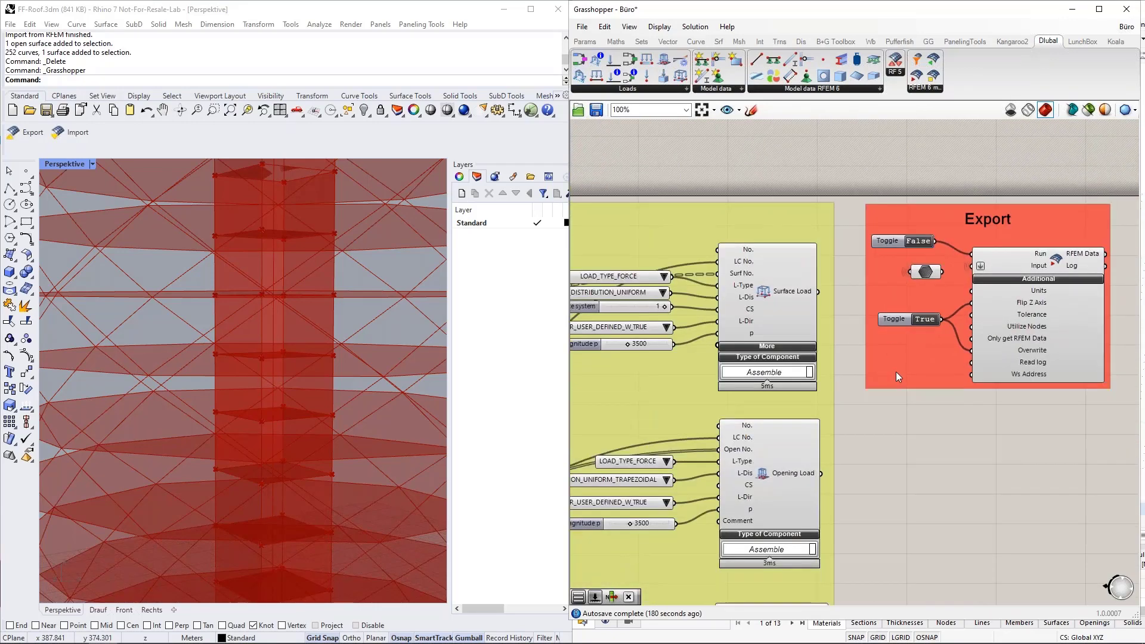
scroll(860, 335, "up", 3)
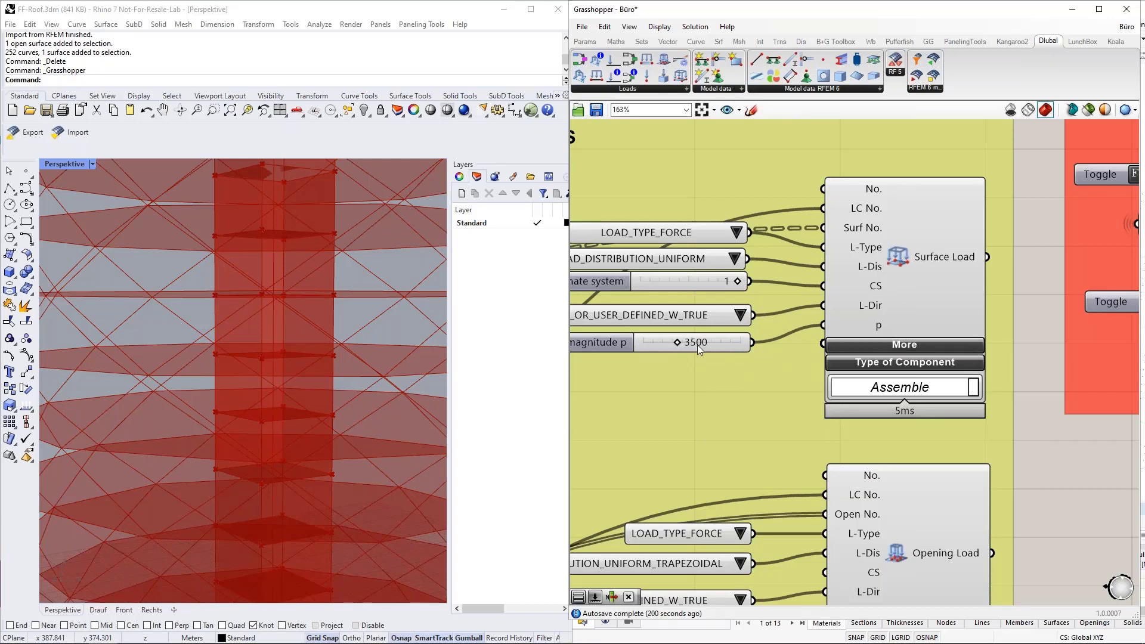
scroll(707, 344, "down", 3)
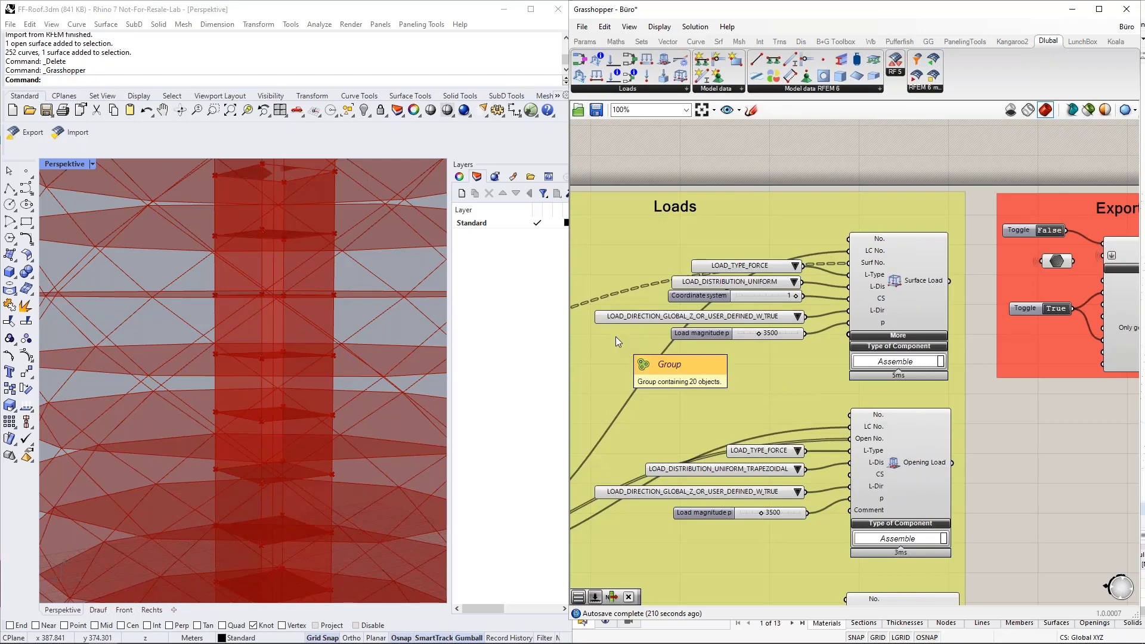
Step: Add a *1000 Multiplication with a 3.5 slider wired to input A to check it yields 3500
double_click(744, 159)
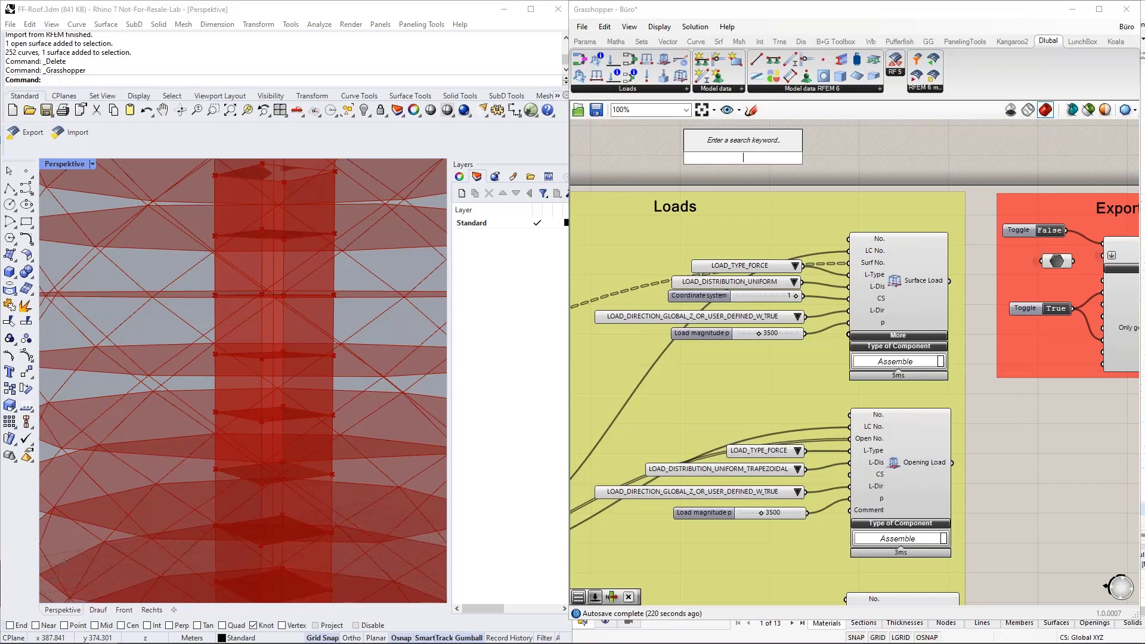
type("*1000")
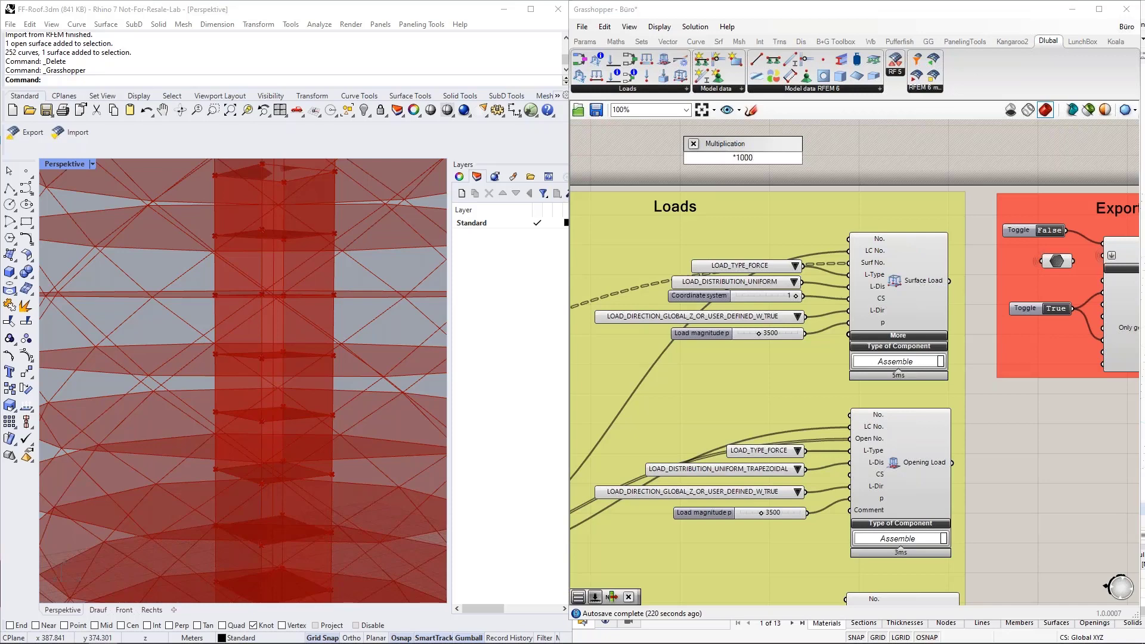
key("Return")
double_click(669, 145)
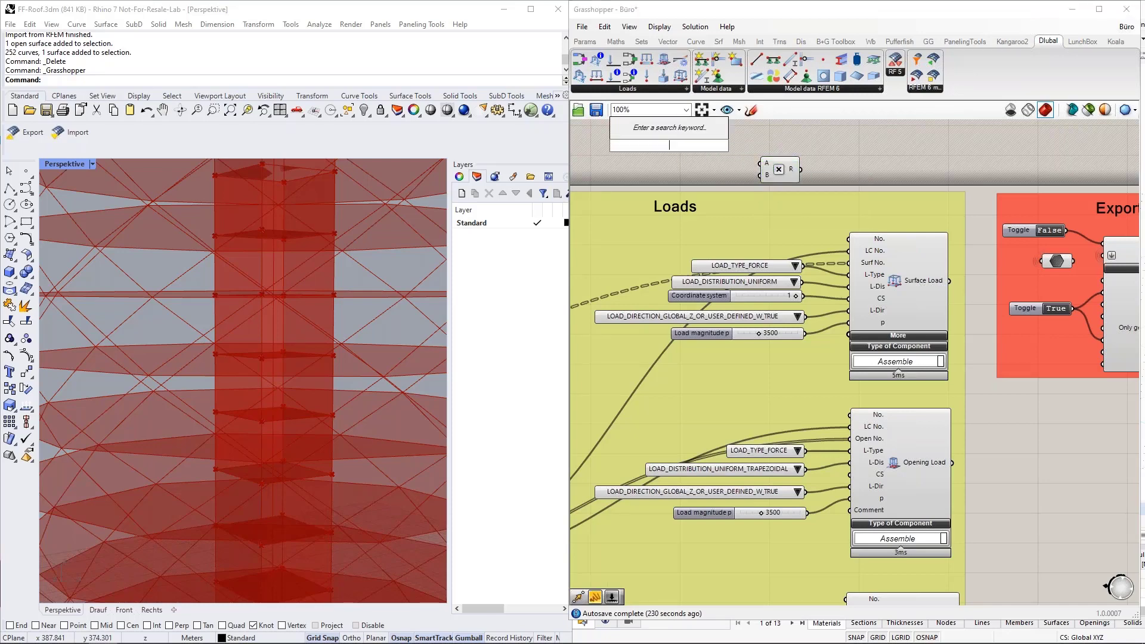
type("3.5")
key("Return")
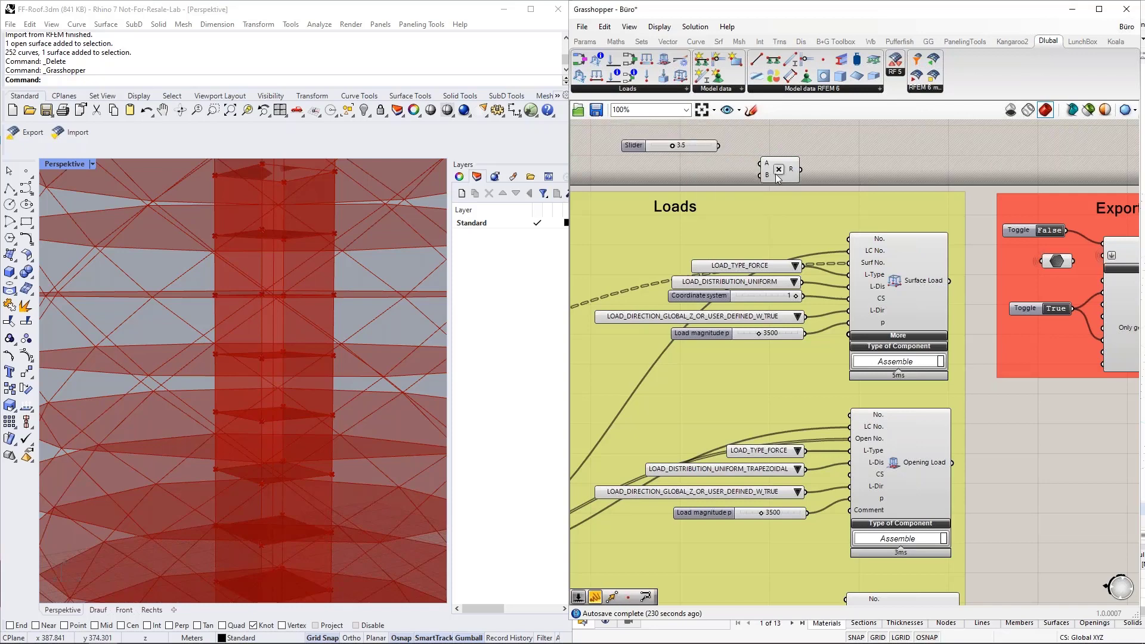
left_click_drag(719, 145, 692, 134)
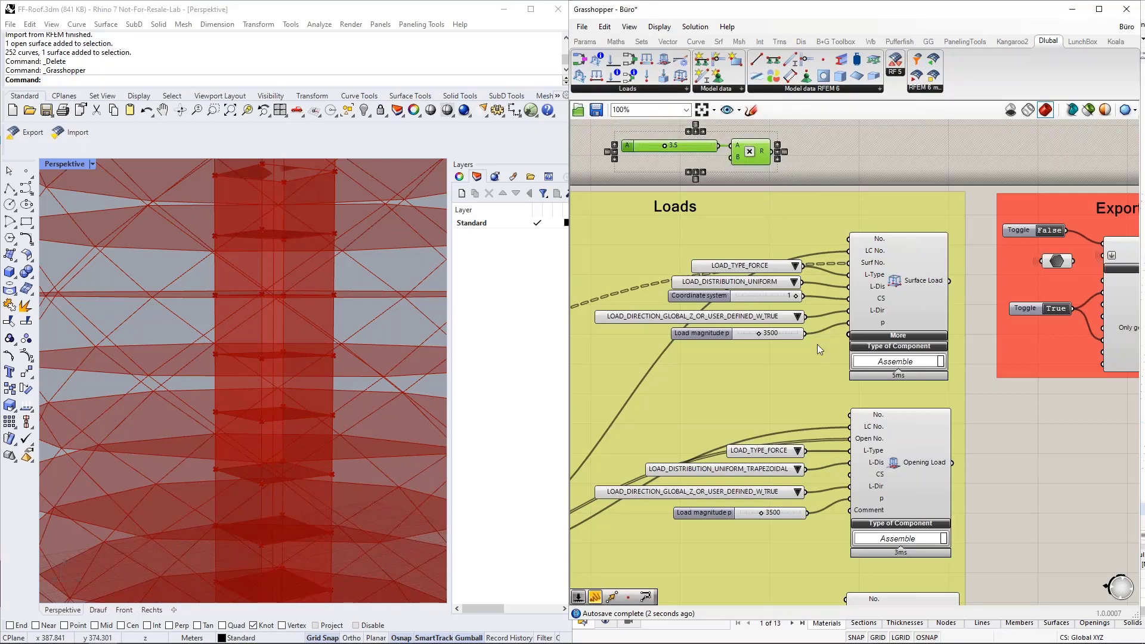
left_click(790, 154)
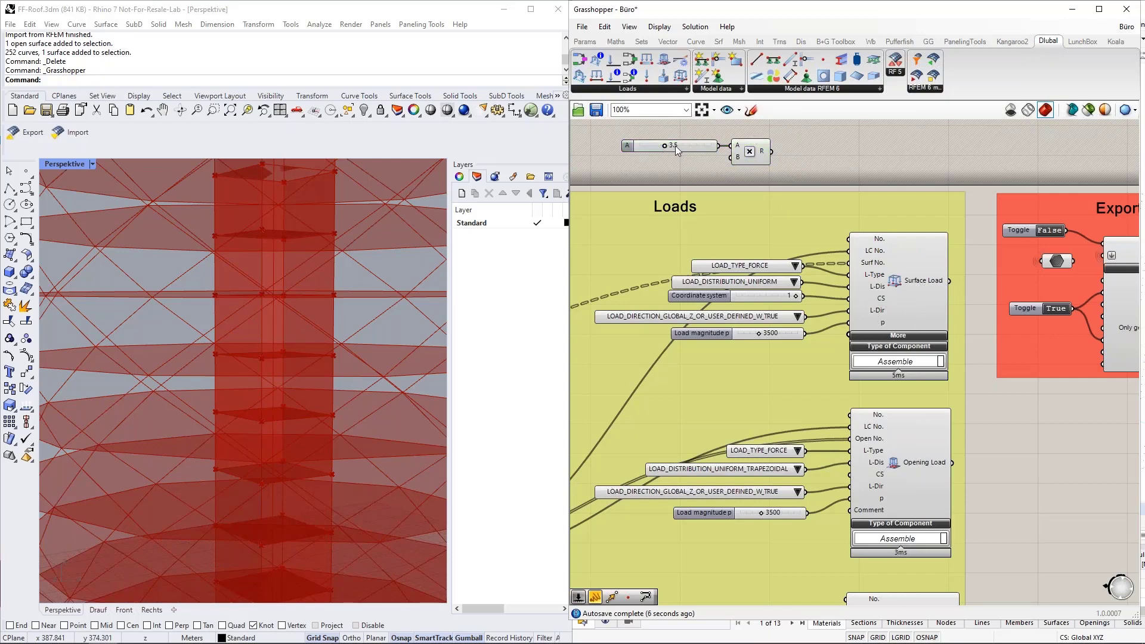
Step: Delete the temporary slider and Multiplication, then pan to the Export group
mouse_move(766, 155)
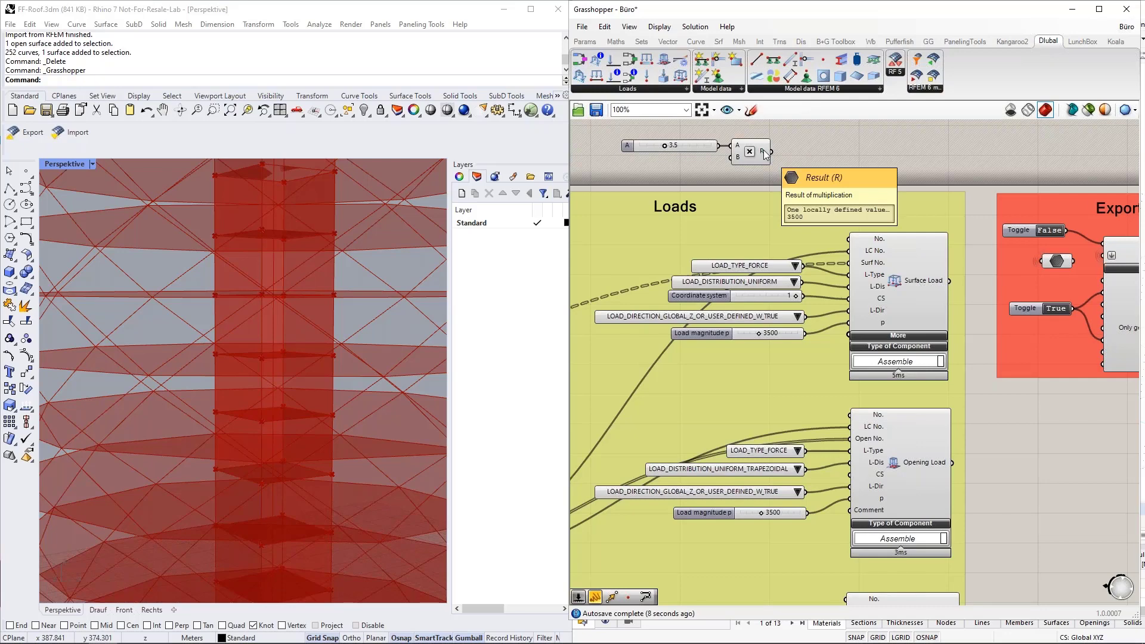
left_click_drag(789, 172, 671, 145)
key("Delete")
scroll(671, 141, "down", 3)
right_click_drag(956, 380, 838, 442)
scroll(853, 307, "up", 4)
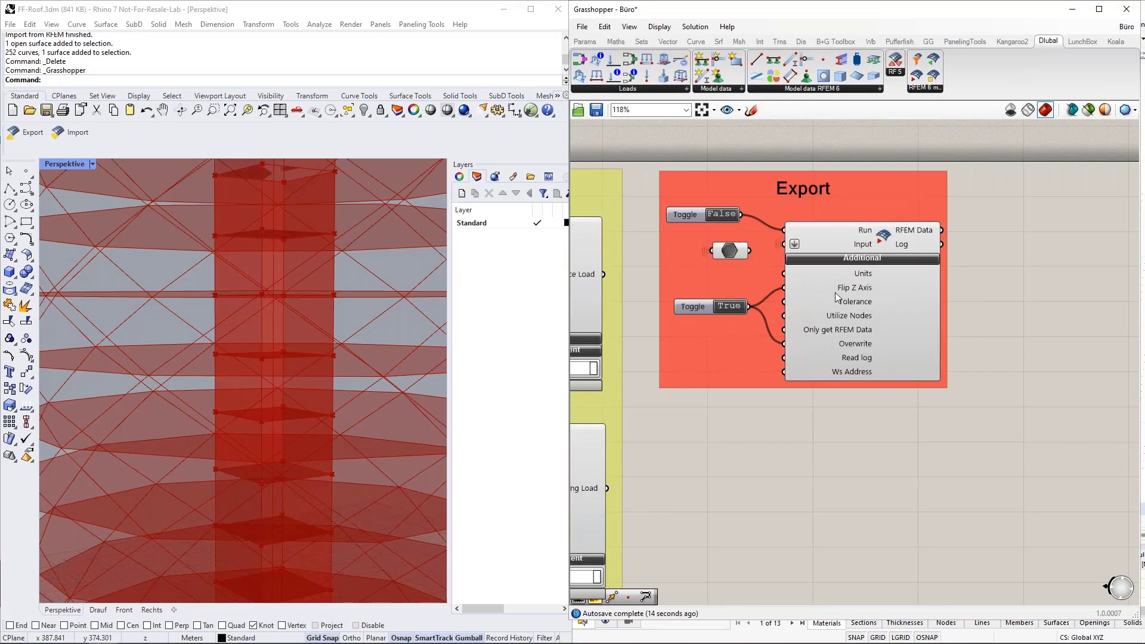
Step: Float the Grasshopper window beside the empty Stadion.rf6 RFEM model, keeping the Export group in view
scroll(851, 294, "up", 2)
mouse_move(852, 287)
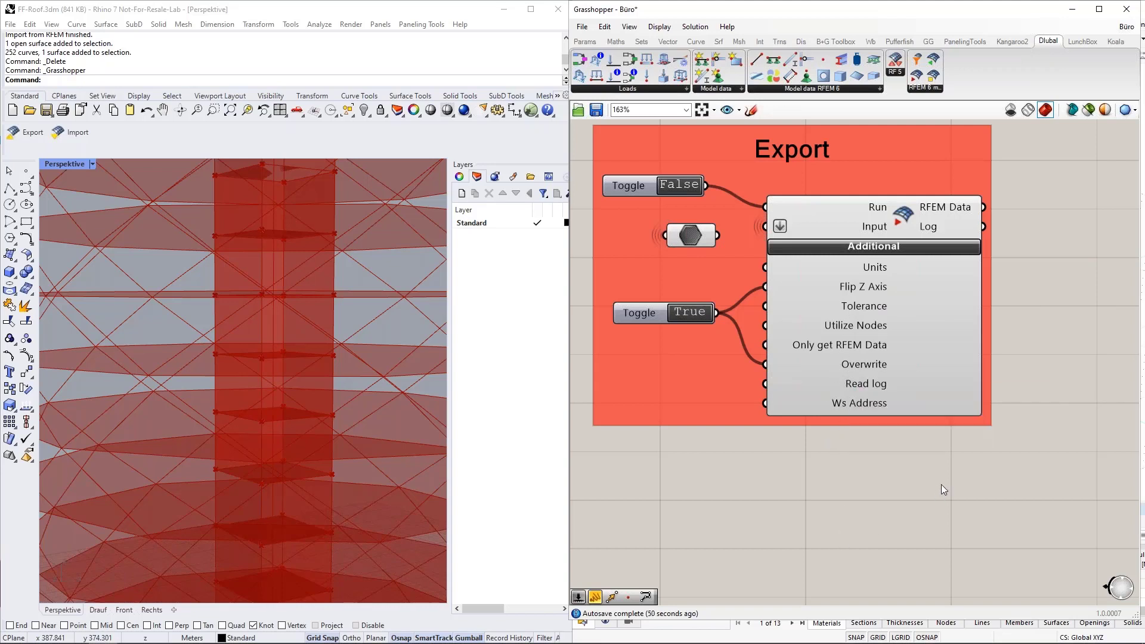
scroll(941, 484, "down", 5)
scroll(1046, 371, "up", 5)
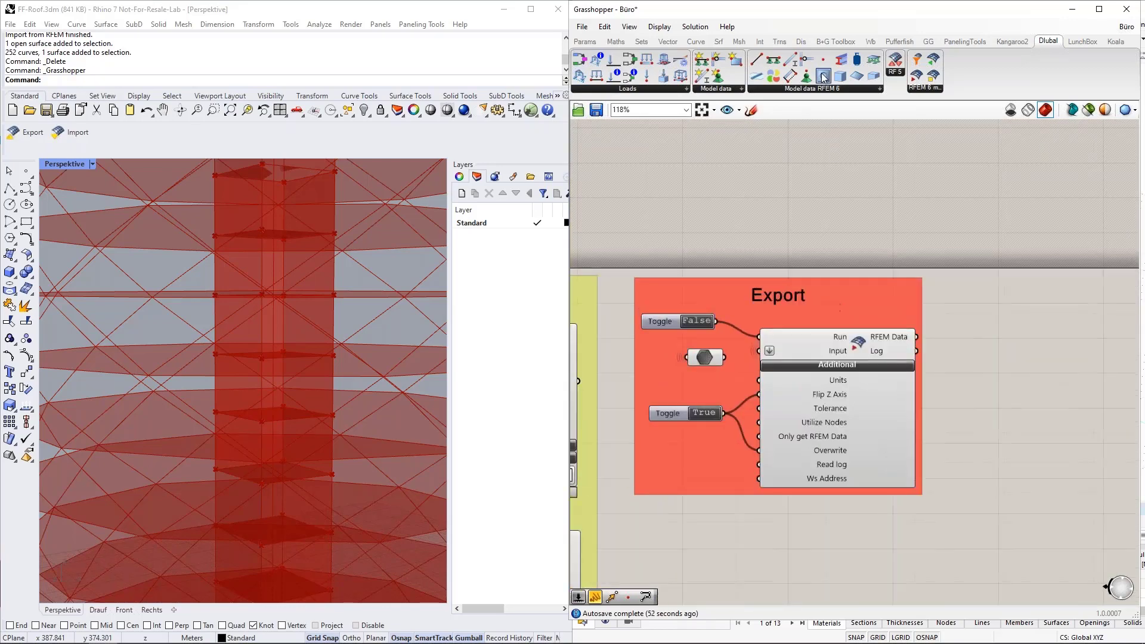
left_click_drag(730, 9, 1, 91)
scroll(307, 346, "down", 3)
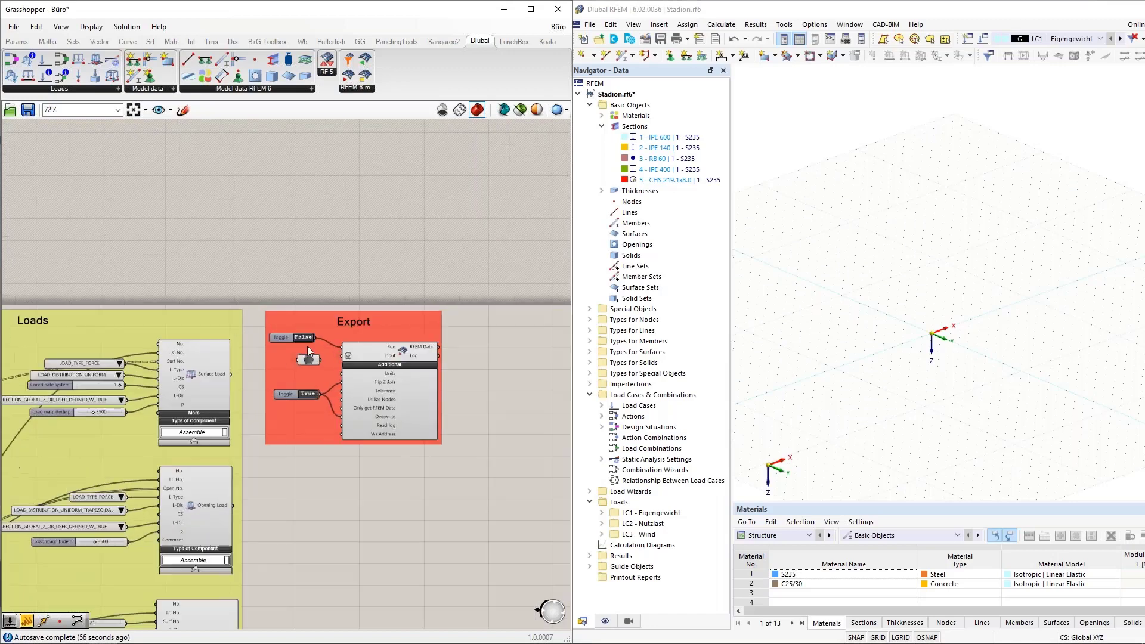
scroll(328, 353, "up", 2)
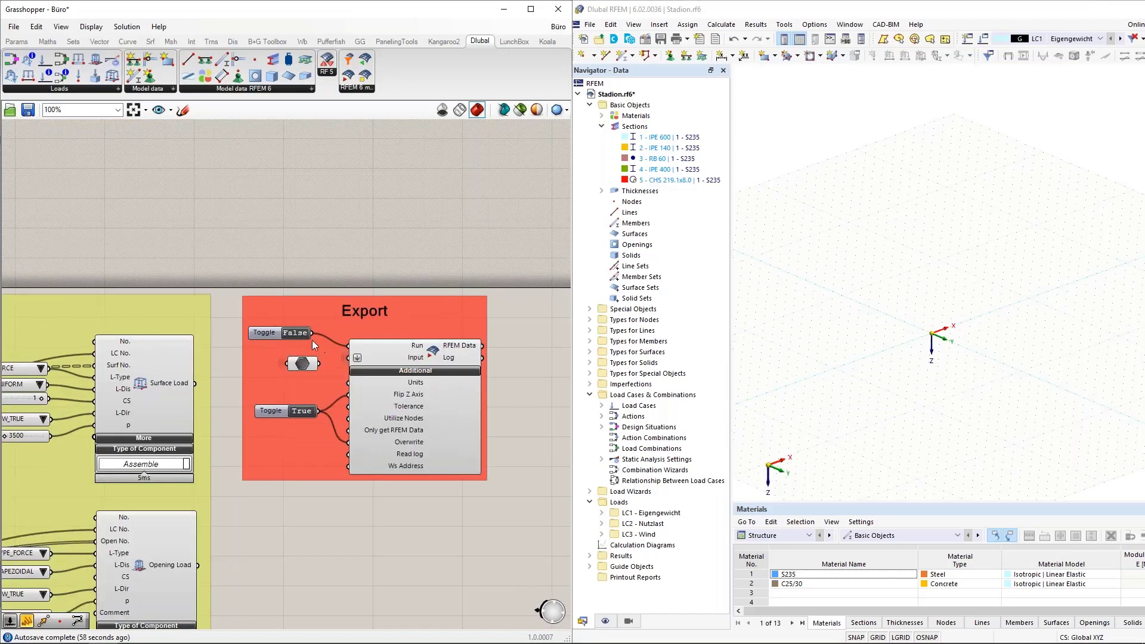
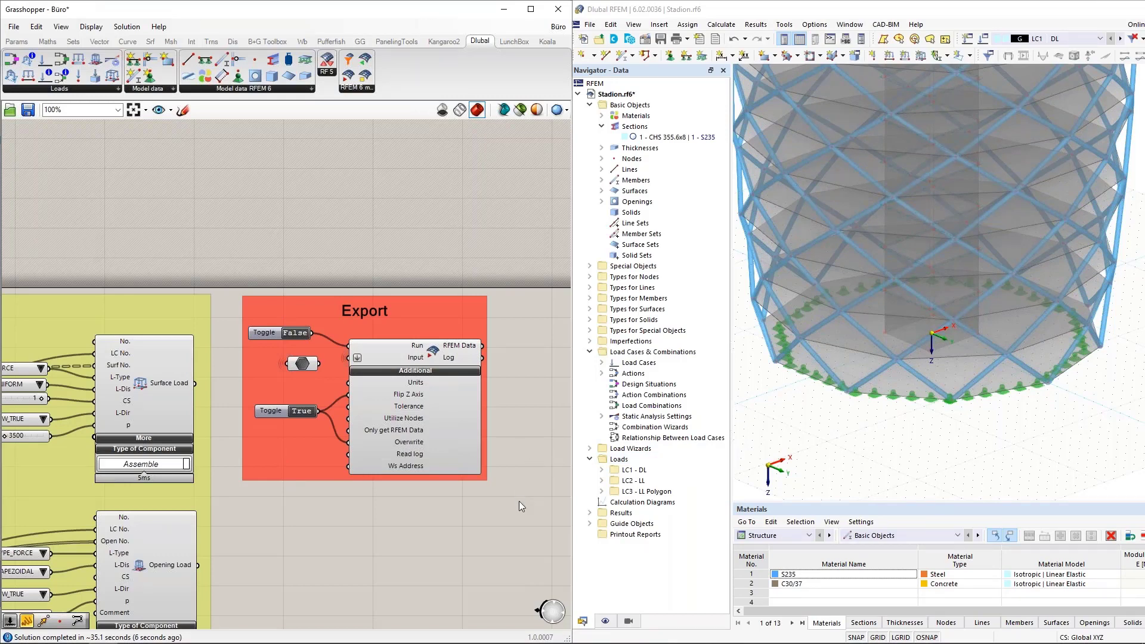
Step: Zoom and orbit the exported diagrid tower to see it from the side and from above
scroll(898, 472, "down", 2)
scroll(922, 466, "down", 5)
middle_click_drag(1003, 443, 936, 440, "ctrl")
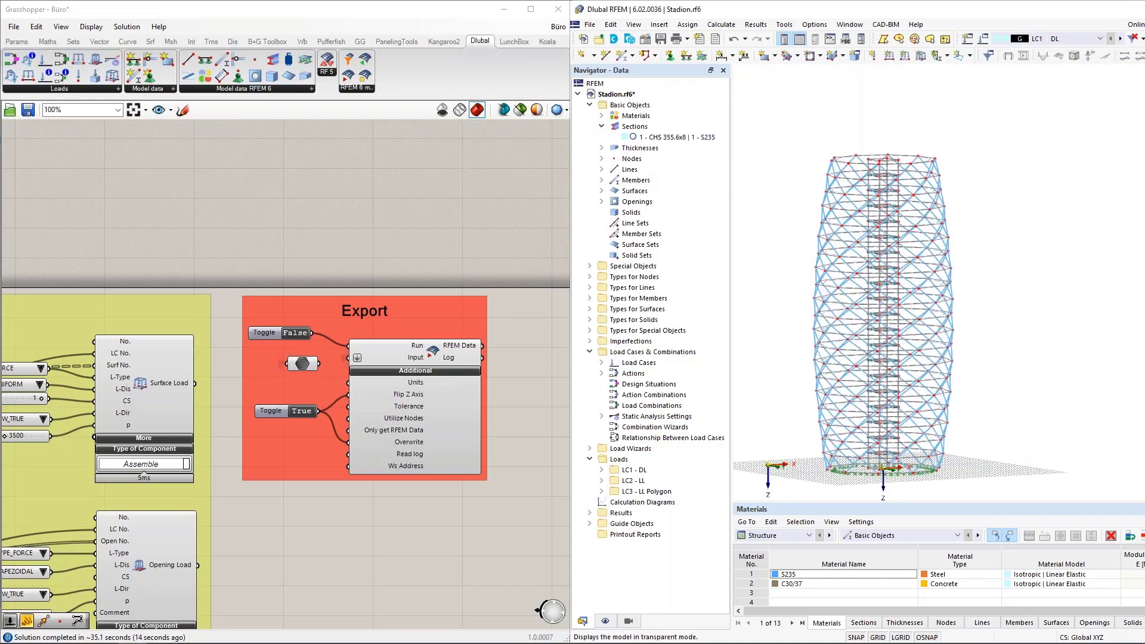
mouse_move(987, 425)
middle_mouse_down("ctrl")
mouse_move(981, 409)
mouse_move(963, 420)
mouse_move(976, 412)
middle_mouse_up("ctrl")
scroll(905, 444, "up", 5)
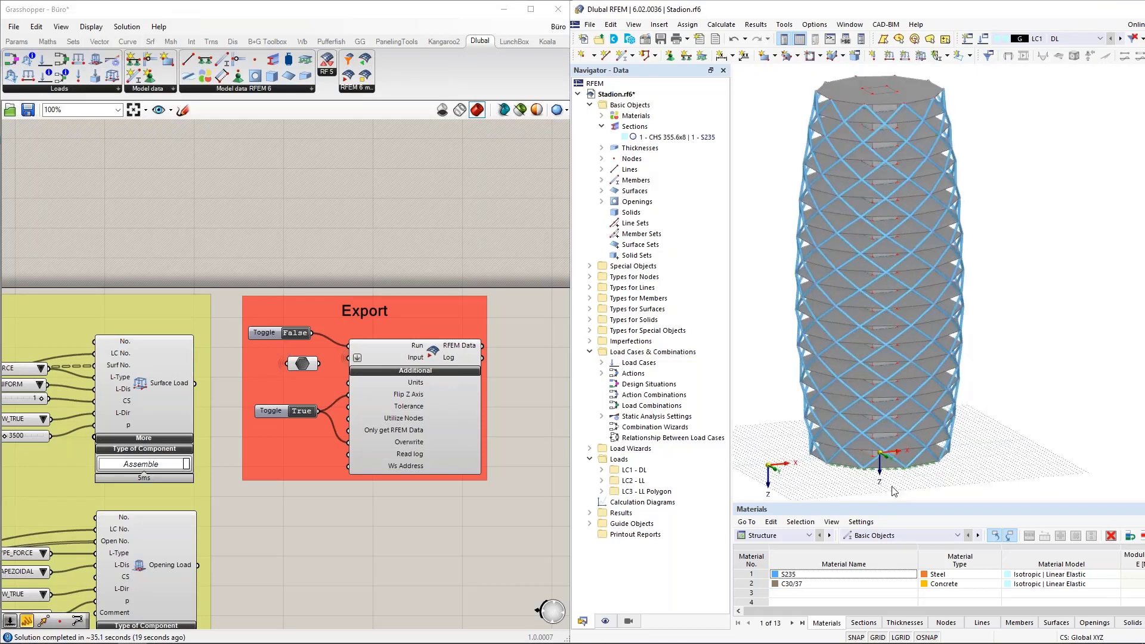
scroll(905, 444, "down", 5)
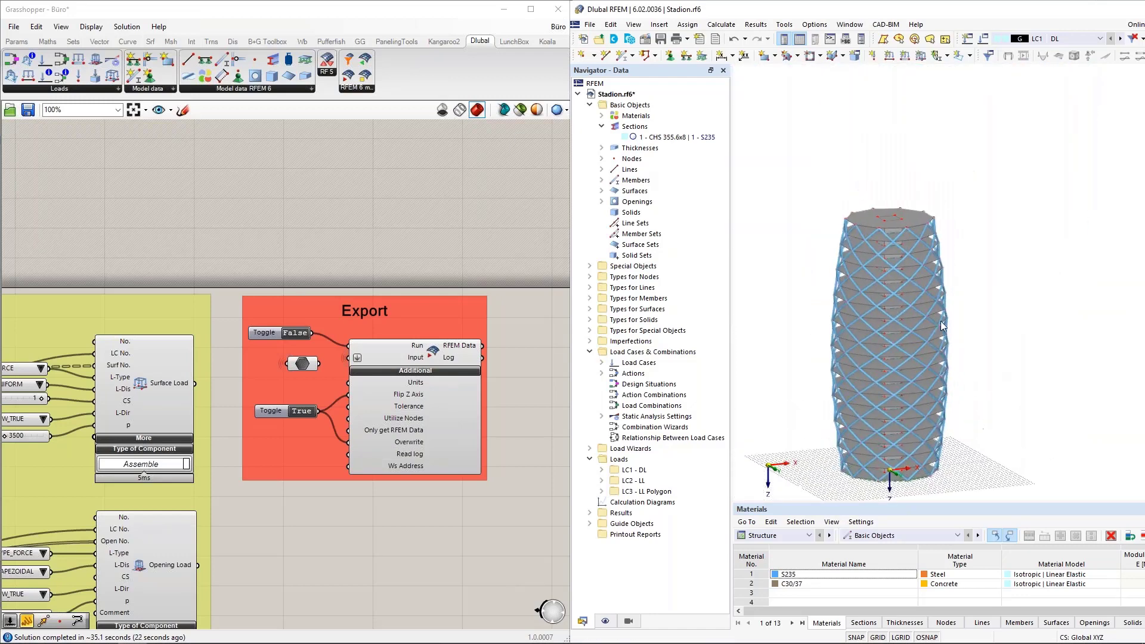
Step: Bring the tower back to a level side view and select one horizontal floor-level beam
middle_click_drag(782, 319, 773, 281, "ctrl")
scroll(773, 281, "down", 1)
scroll(790, 282, "up", 1)
left_click_drag(962, 294, 963, 296)
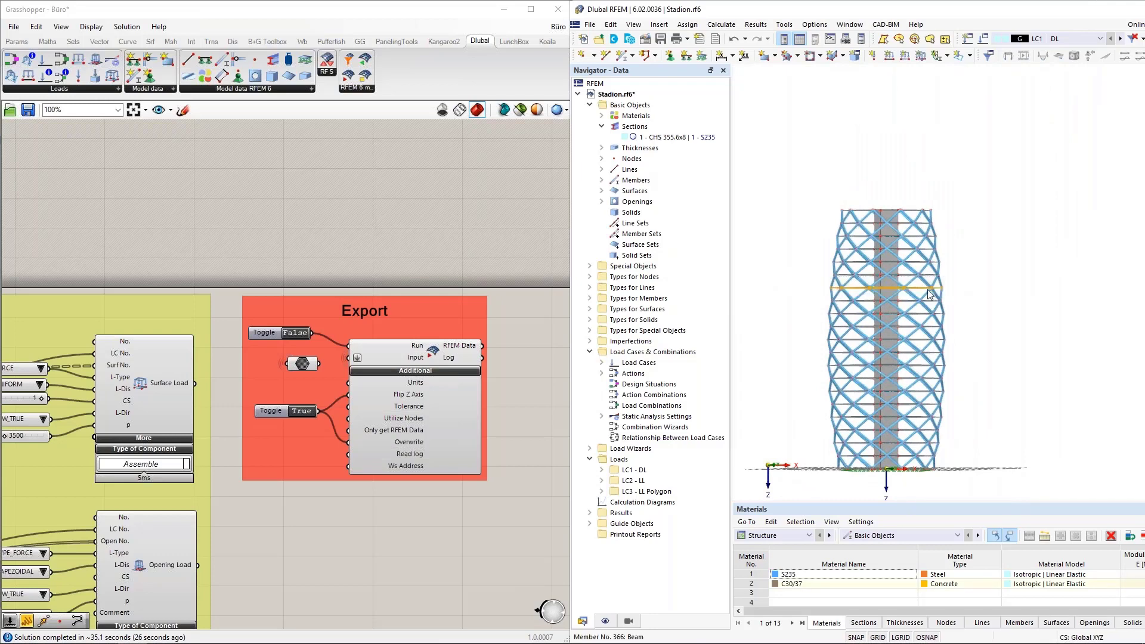
right_click(921, 293)
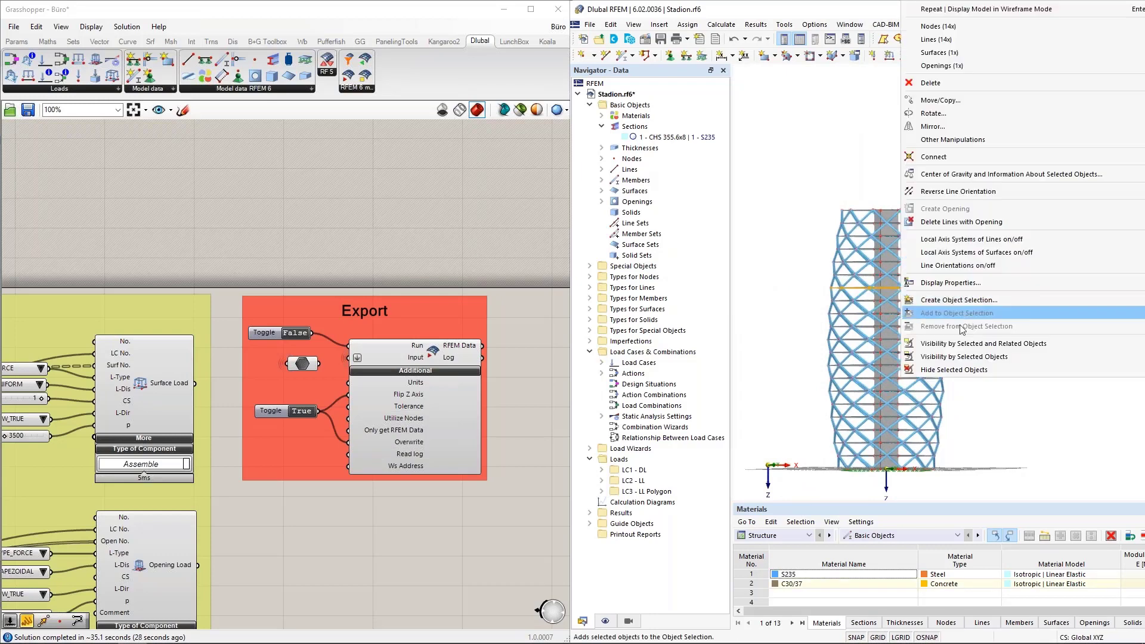
left_click(957, 343)
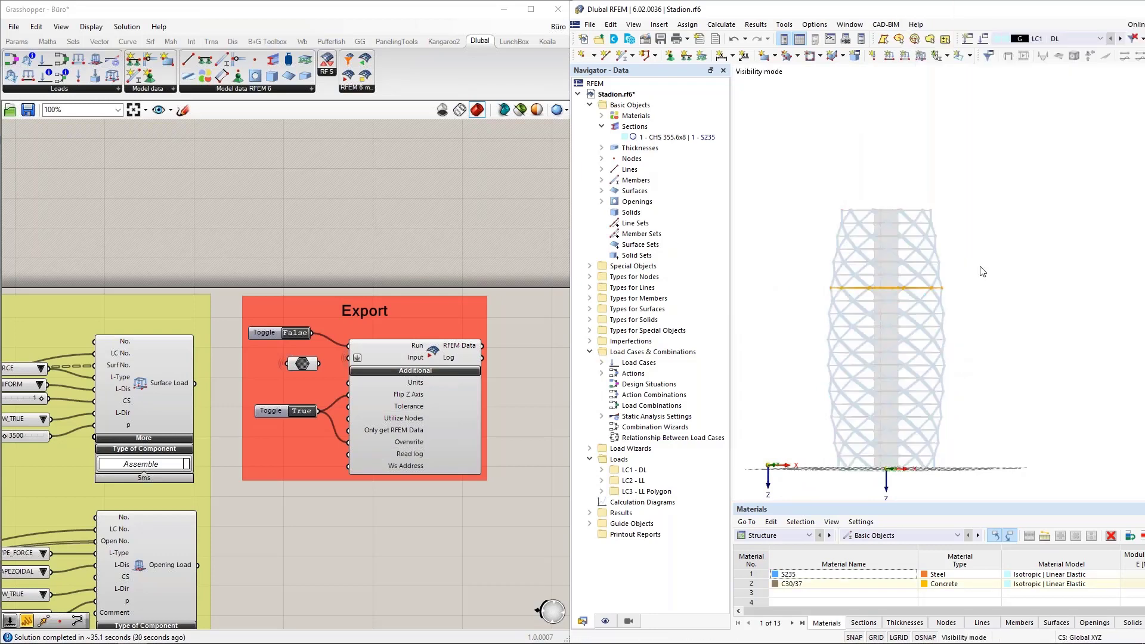
scroll(873, 281, "up", 5)
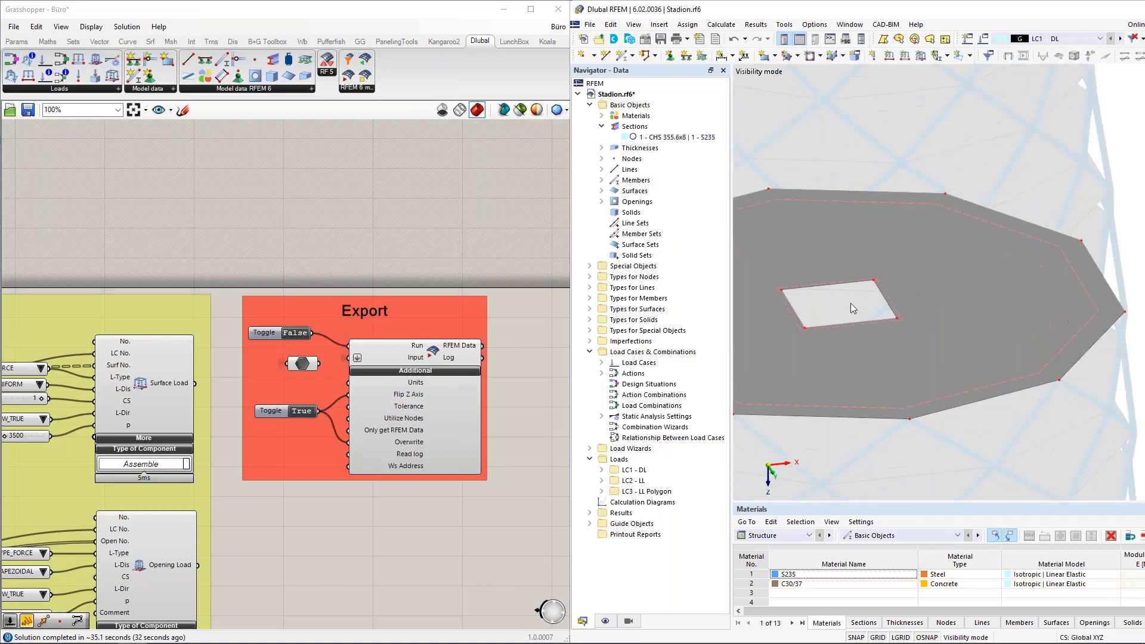
scroll(900, 331, "down", 6)
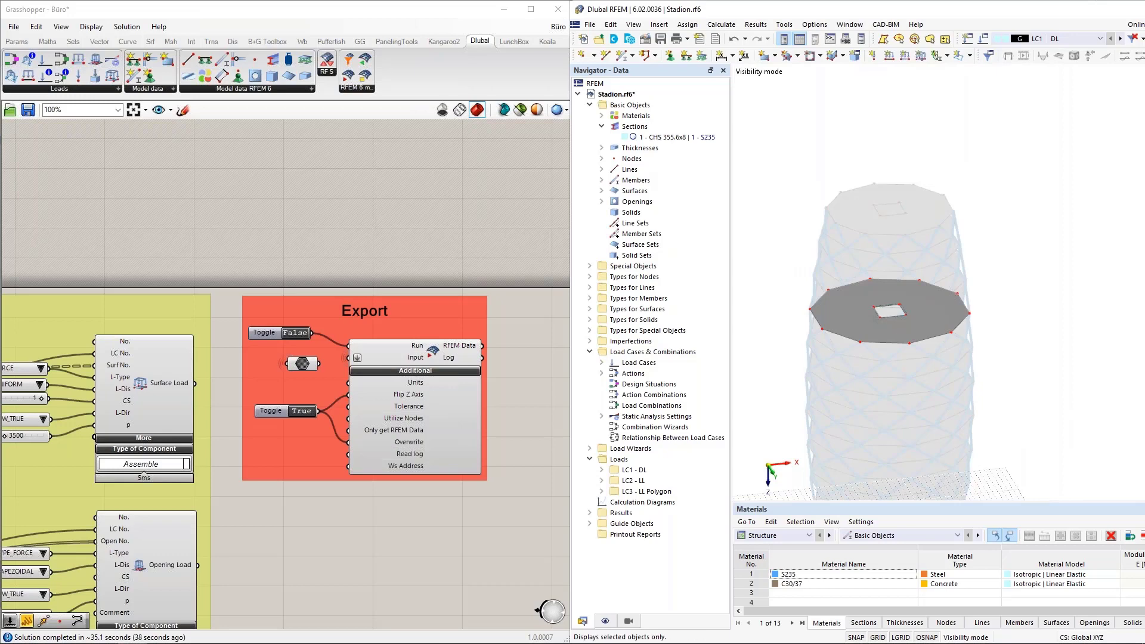
left_click(1144, 39)
scroll(993, 200, "down", 2)
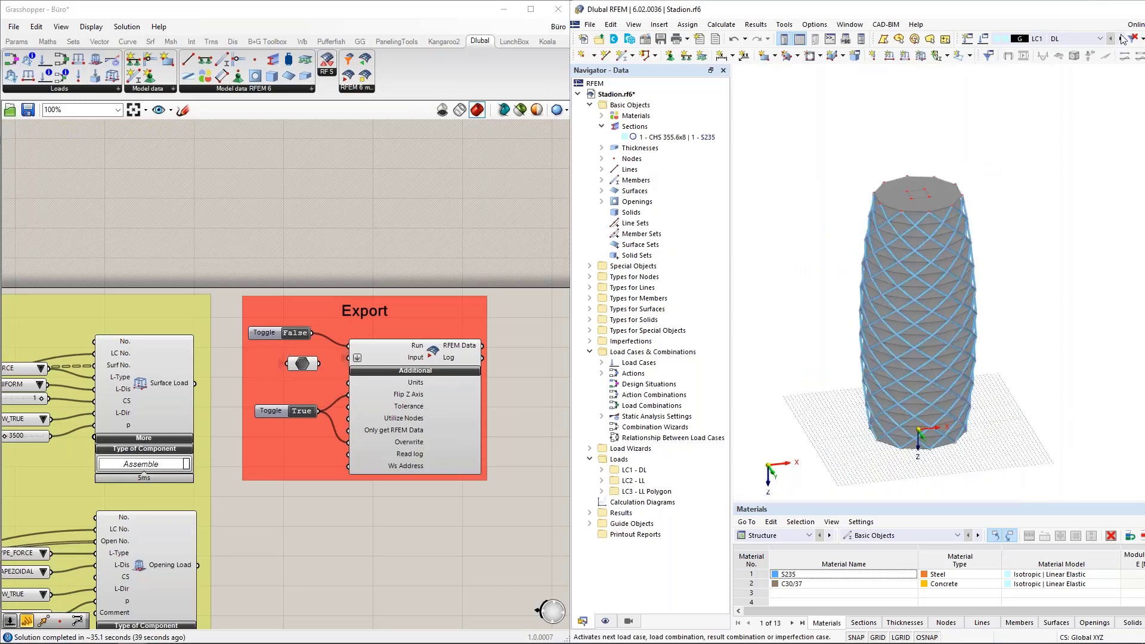
left_click_drag(1052, 11, 767, 2)
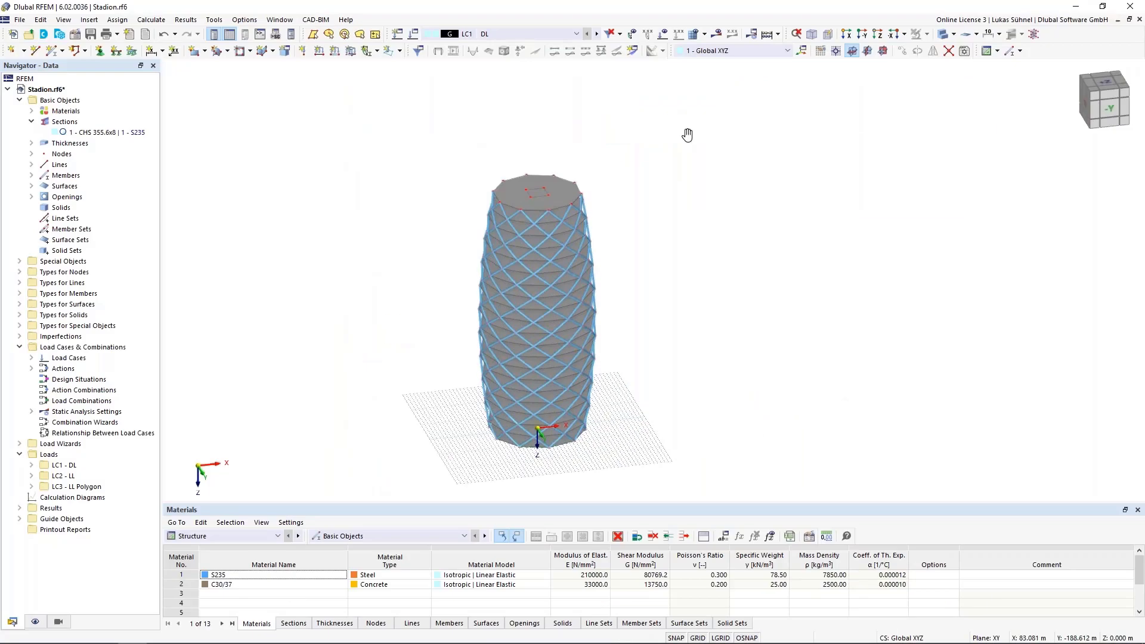
Step: Display load case LC2 - LL and zoom in on the floor live loads
left_click(576, 34)
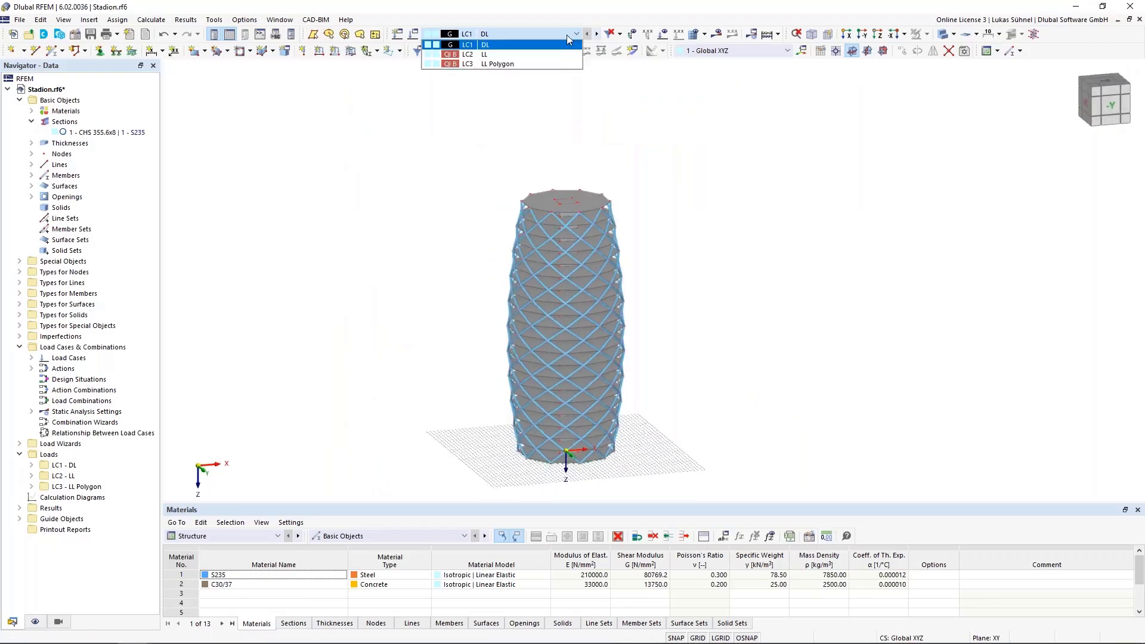
left_click(472, 59)
mouse_move(640, 144)
middle_mouse_down()
mouse_move(641, 155)
mouse_move(642, 141)
mouse_move(601, 160)
mouse_move(582, 133)
middle_mouse_up()
scroll(535, 199, "up", 5)
scroll(606, 184, "up", 4)
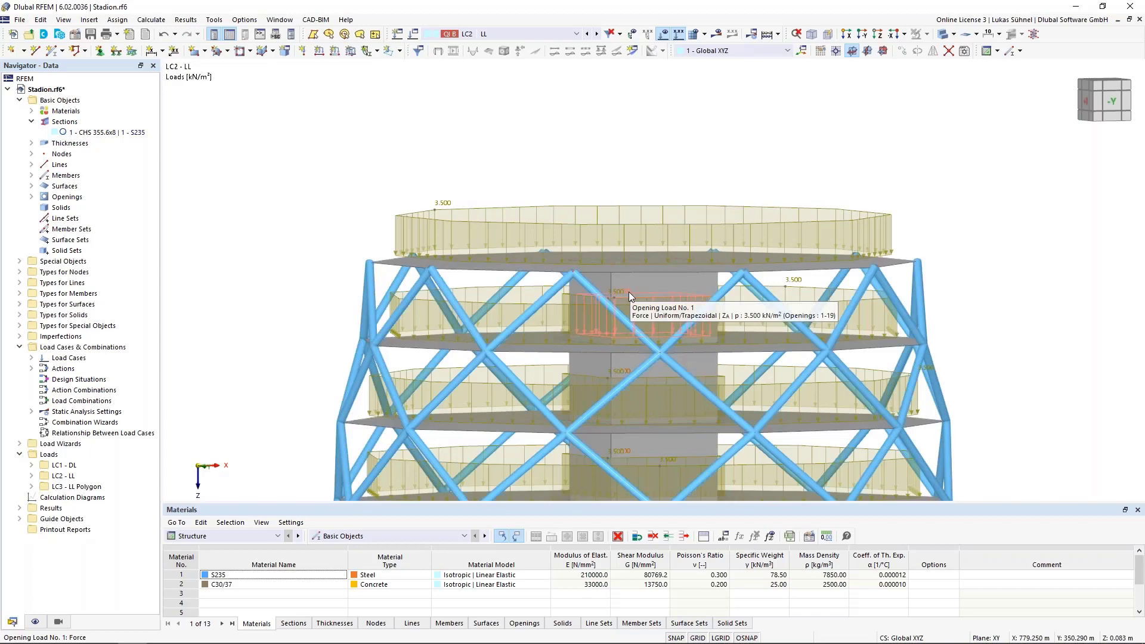
Step: Show load case LC3 - LL Polygon, viewing the top slab's polygon load from above
left_click(596, 34)
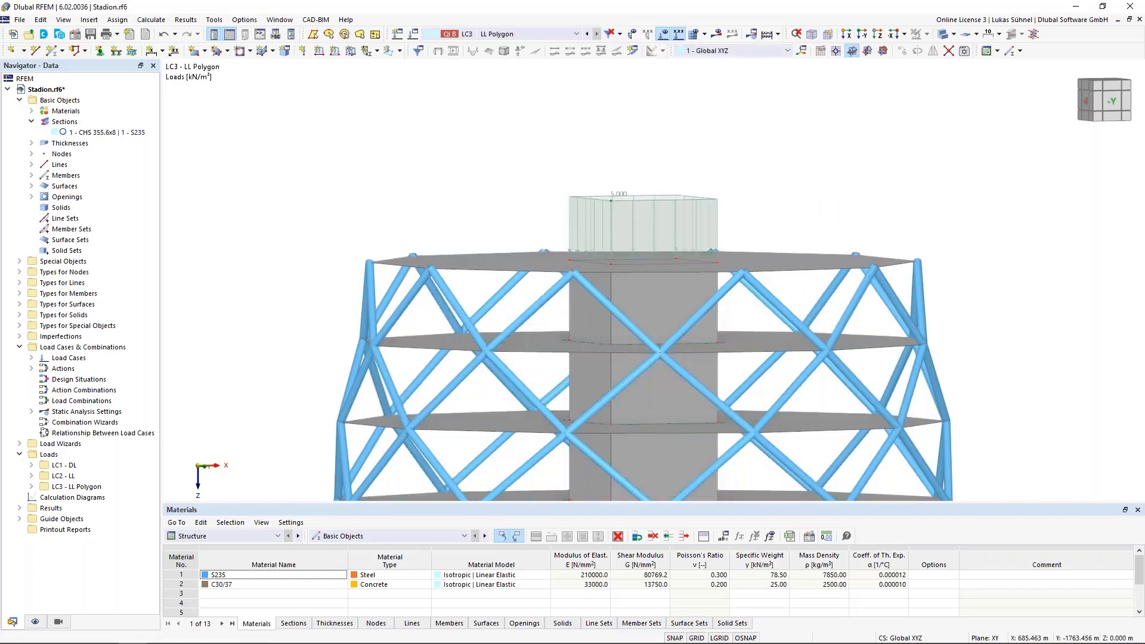
middle_click_drag(602, 150, 562, 258, "ctrl")
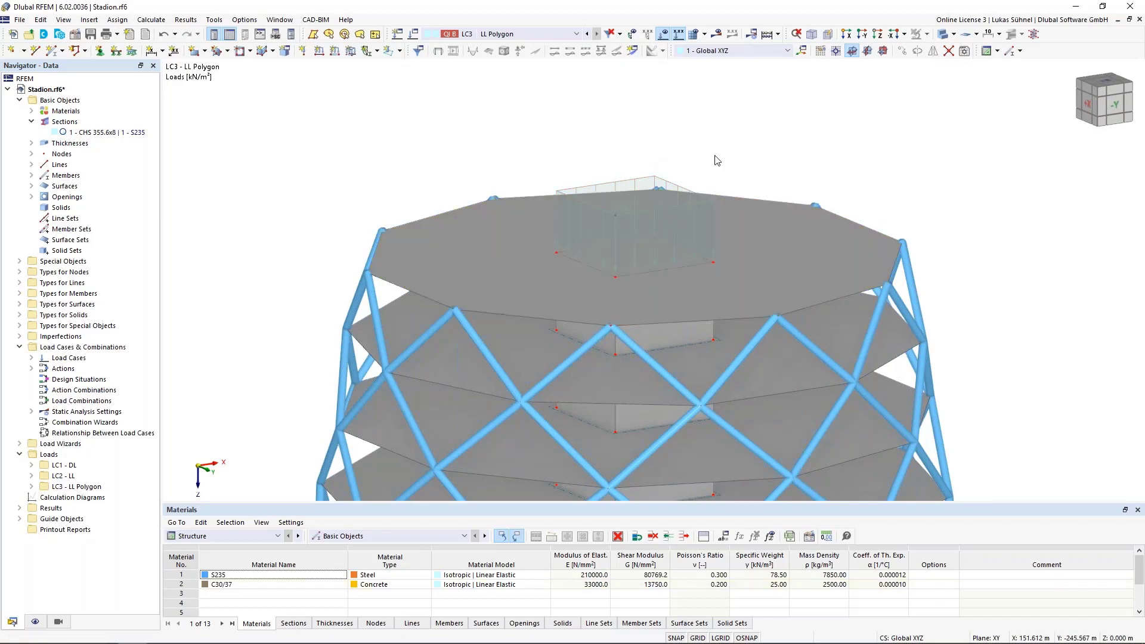
scroll(888, 143, "down", 5)
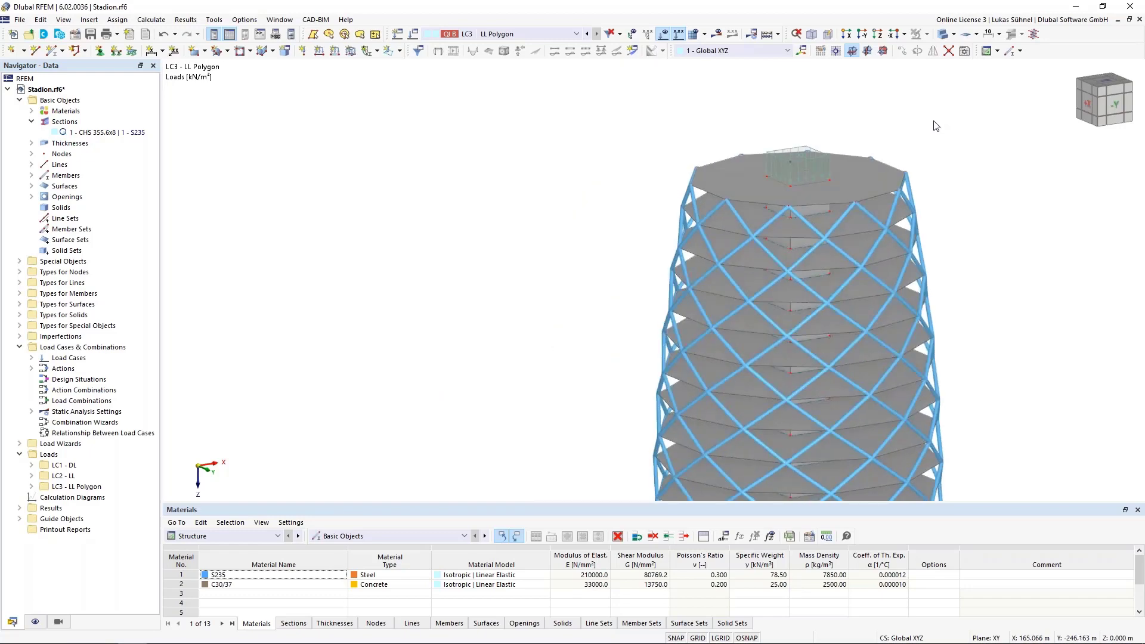
key("alt+Tab")
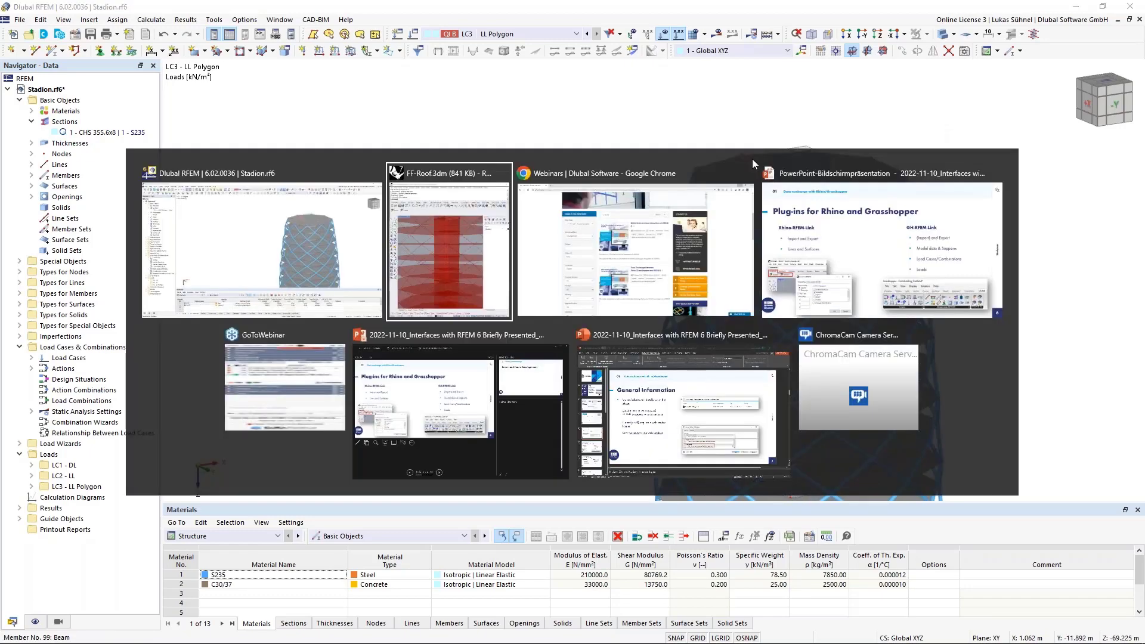
Step: Go back to the PowerPoint slideshow and advance to slide 7, 'Recent und Future Developments'
left_click(881, 260)
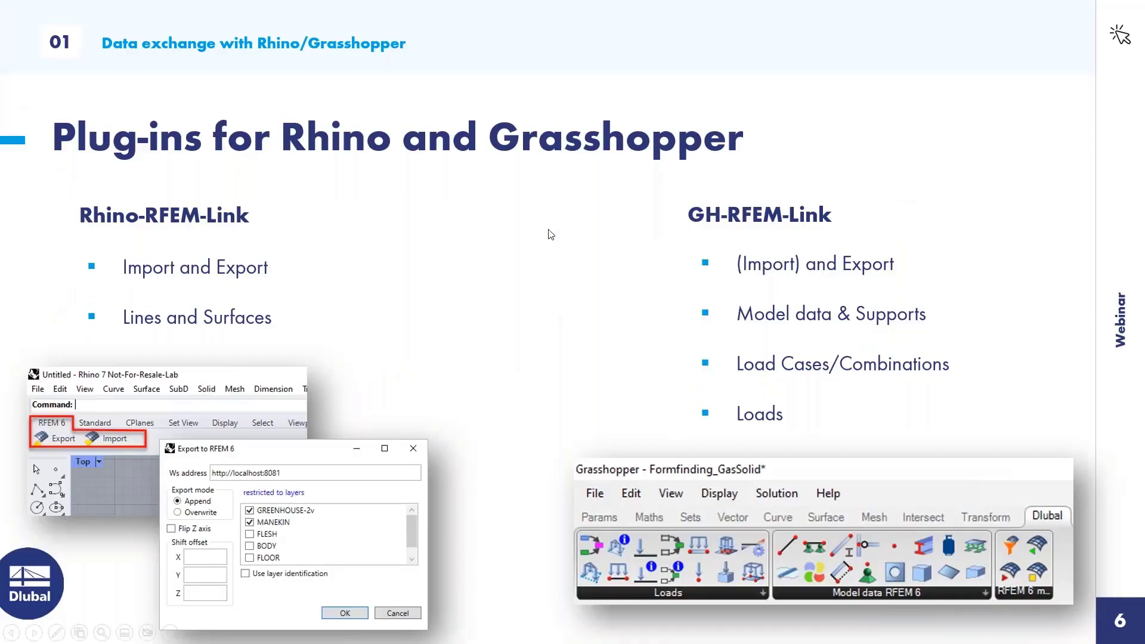
left_click(551, 235)
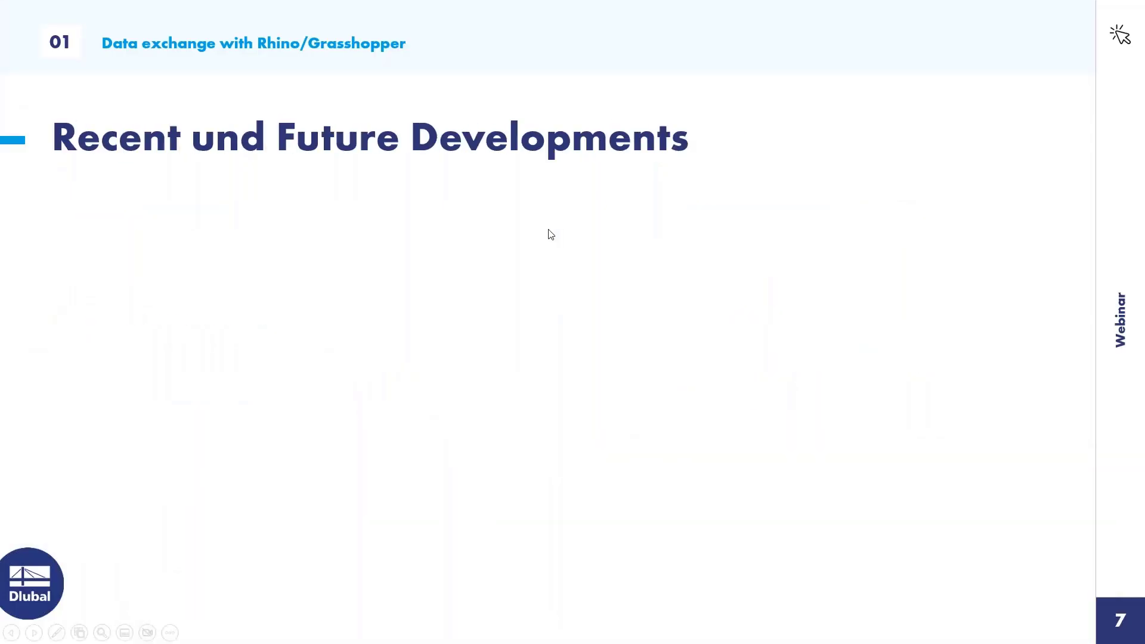